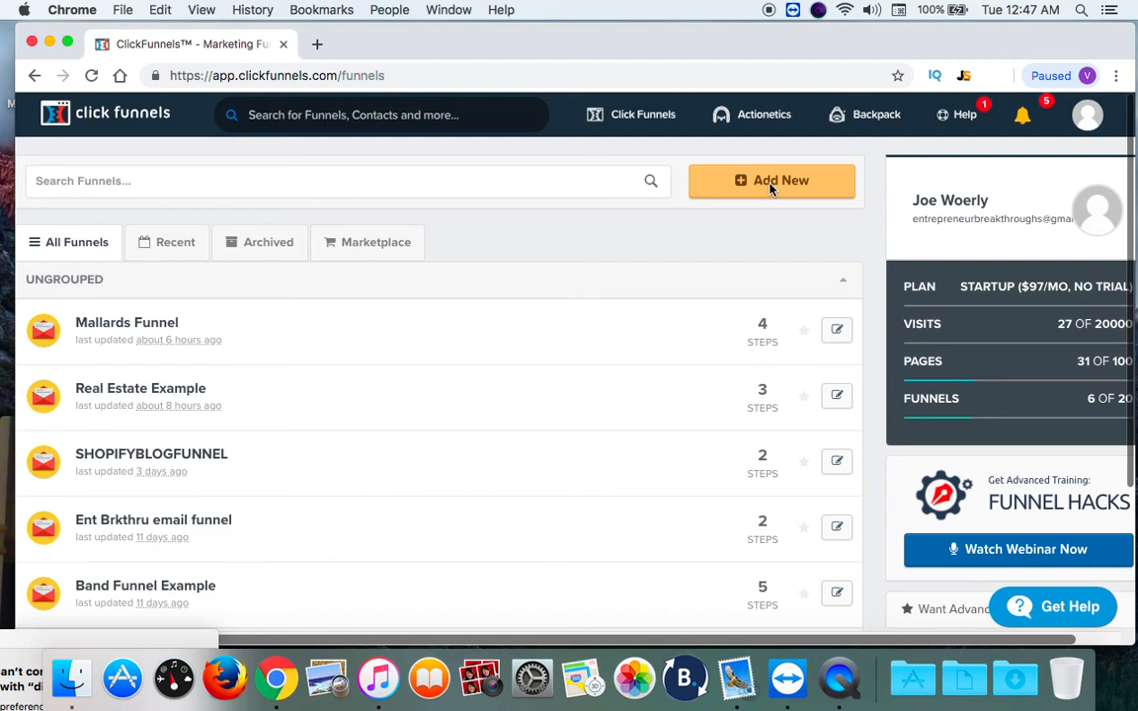
# Create a new Collect Emails funnel named "Golf Course" with the Classic Funnel Builder.
pyautogui.click(771, 186)
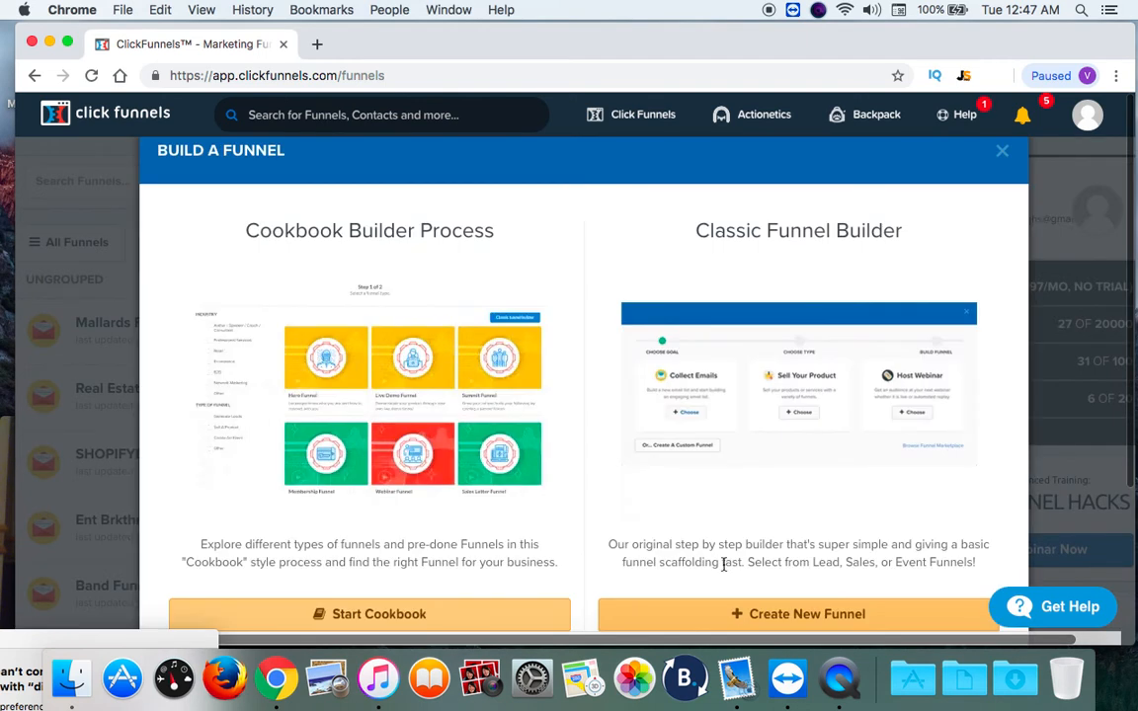
pyautogui.click(761, 619)
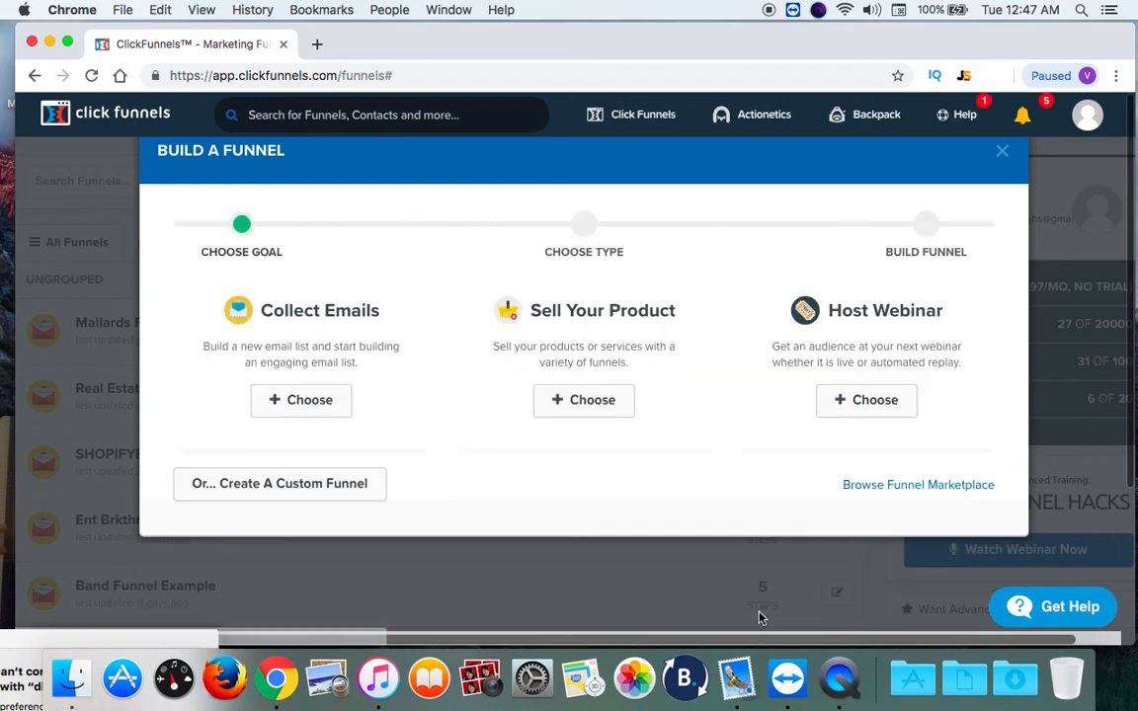
pyautogui.click(296, 398)
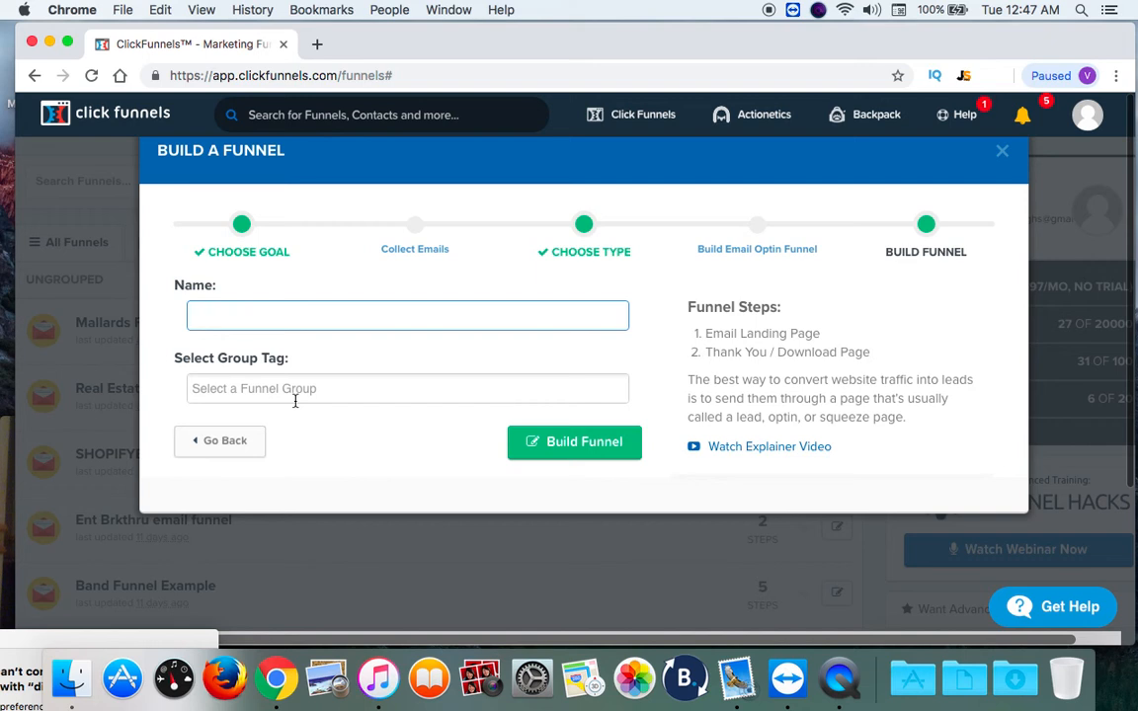
pyautogui.write('Golf Course')
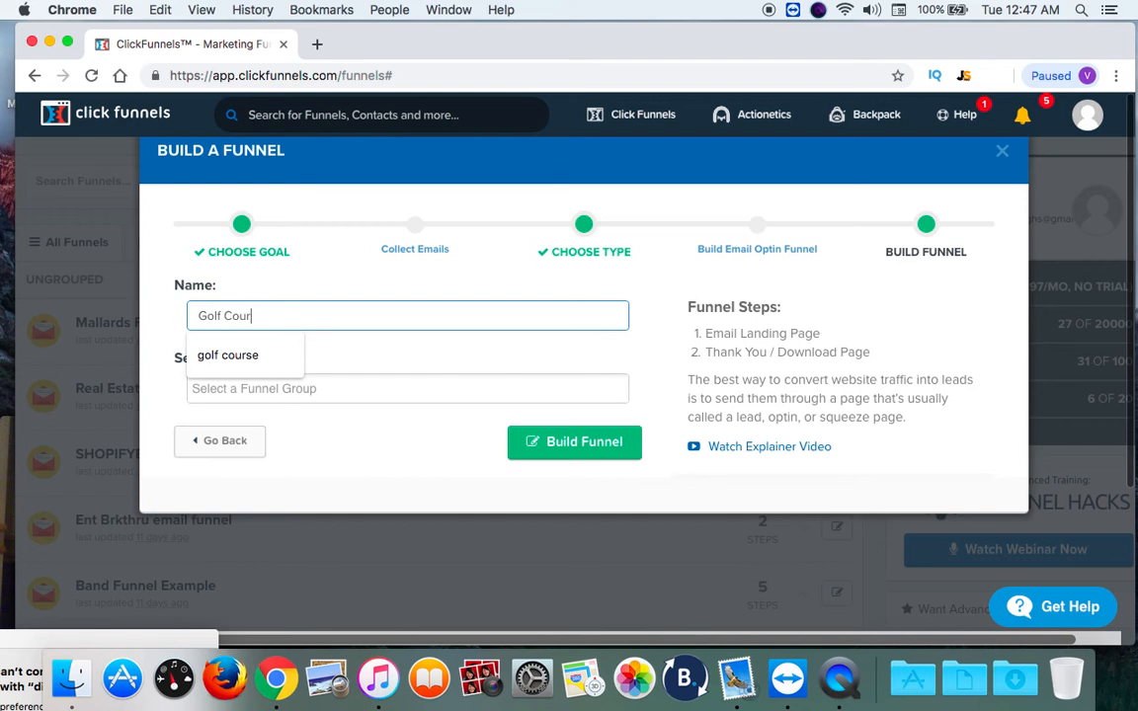
pyautogui.click(581, 446)
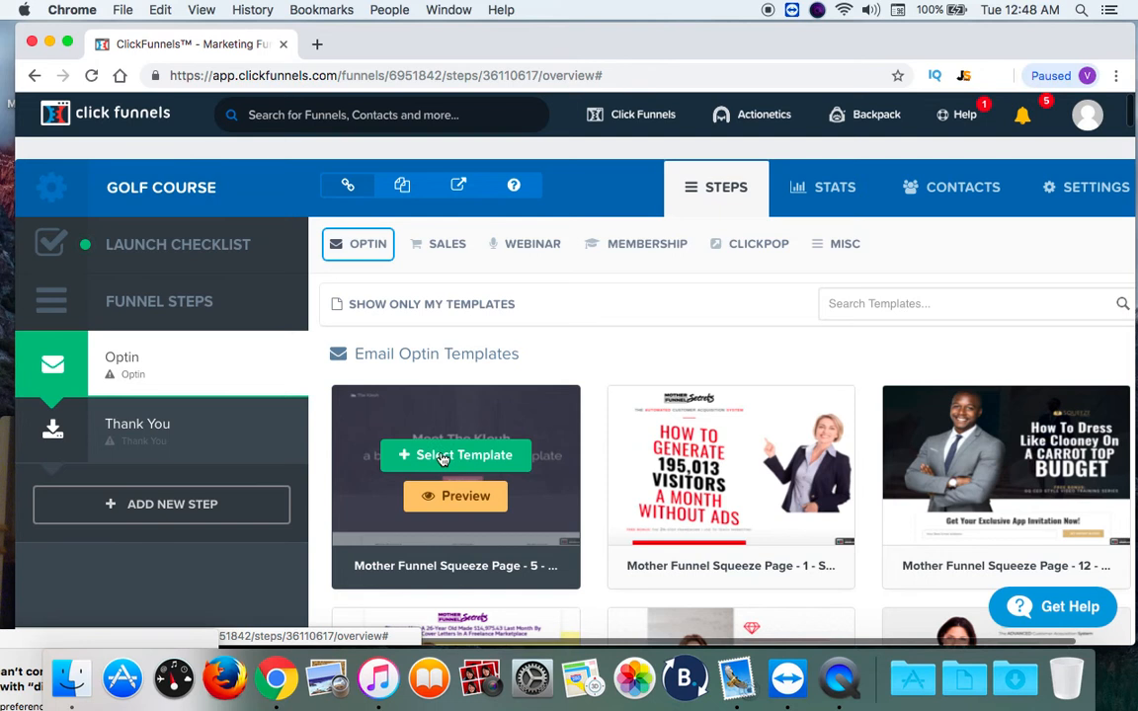
# Select the Mother Funnel Squeeze Page - 5 template for the Optin step and open the page in the editor.
pyautogui.click(461, 456)
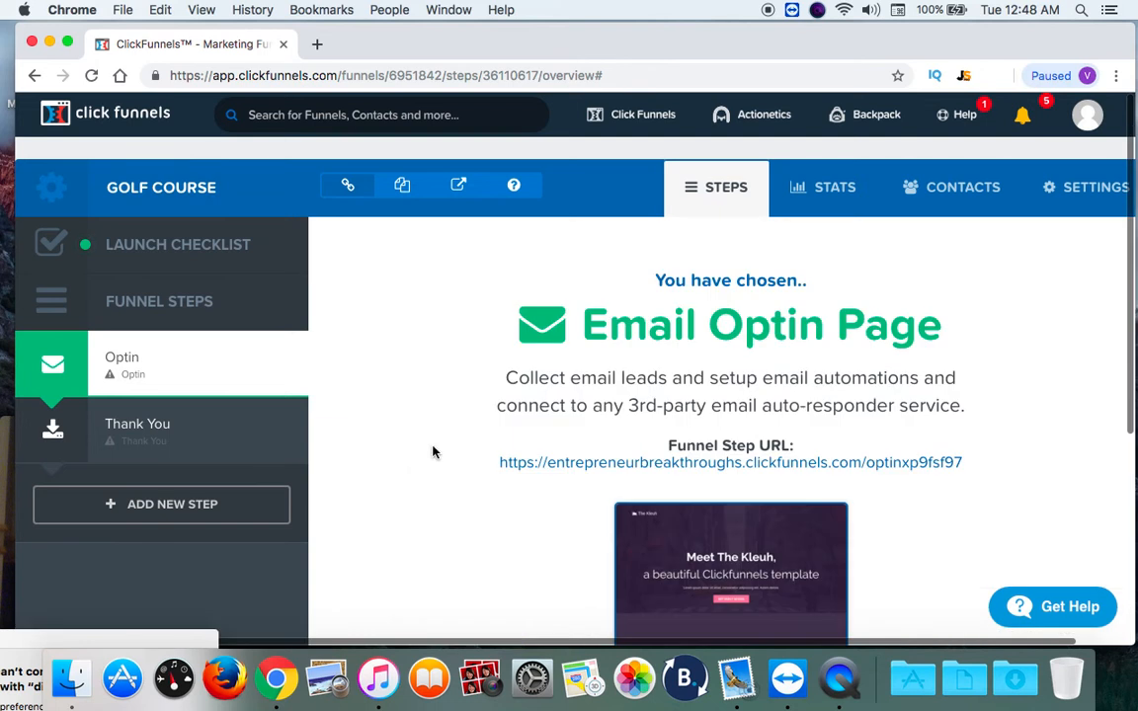
pyautogui.scroll(-5, 432, 451)
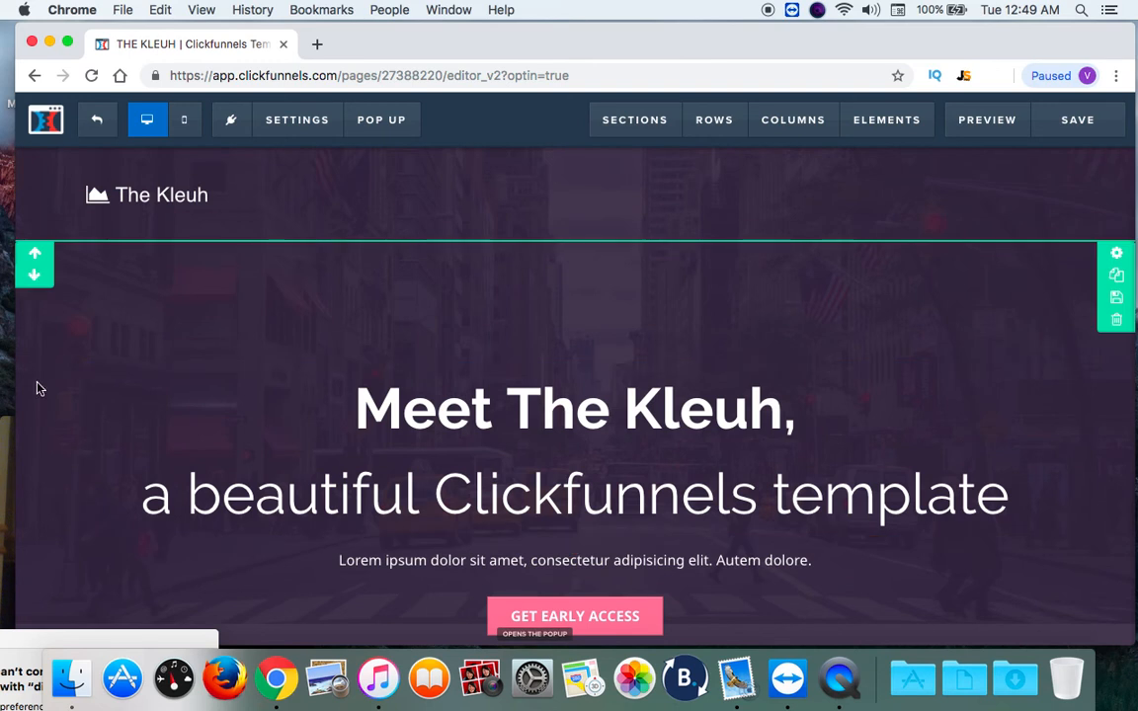
# Look through the template's sections from the hero banner to the modules and handouts, and return to the page start.
pyautogui.scroll(-5, 36, 389)
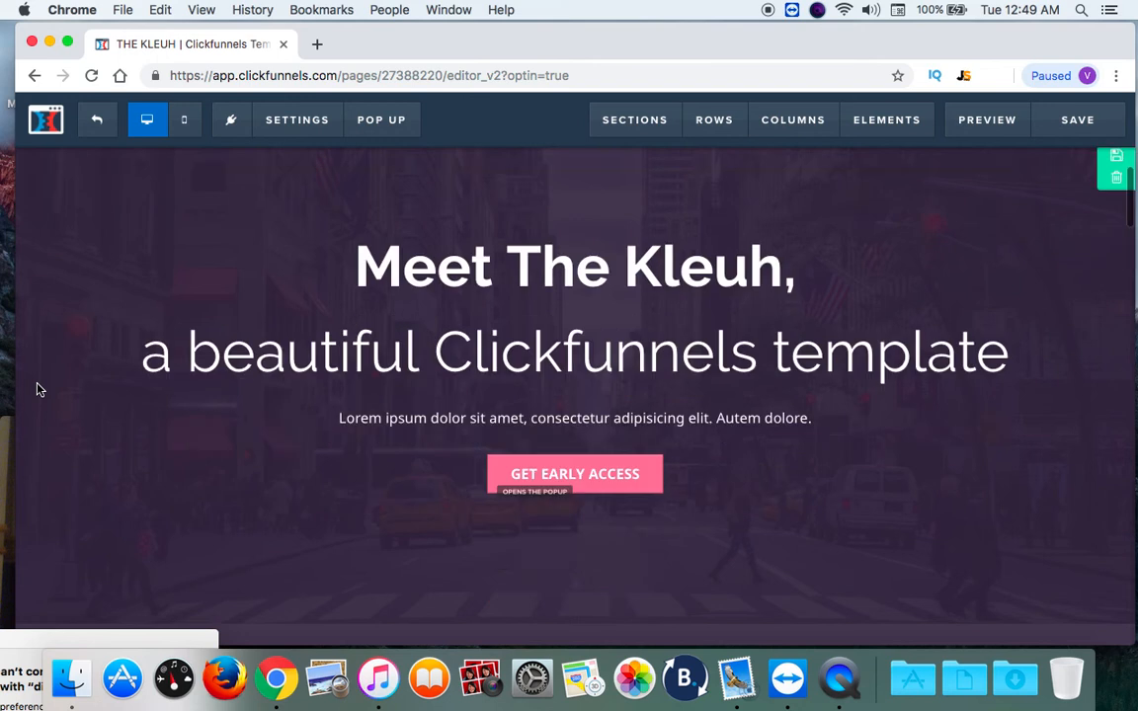
pyautogui.scroll(-6, 37, 389)
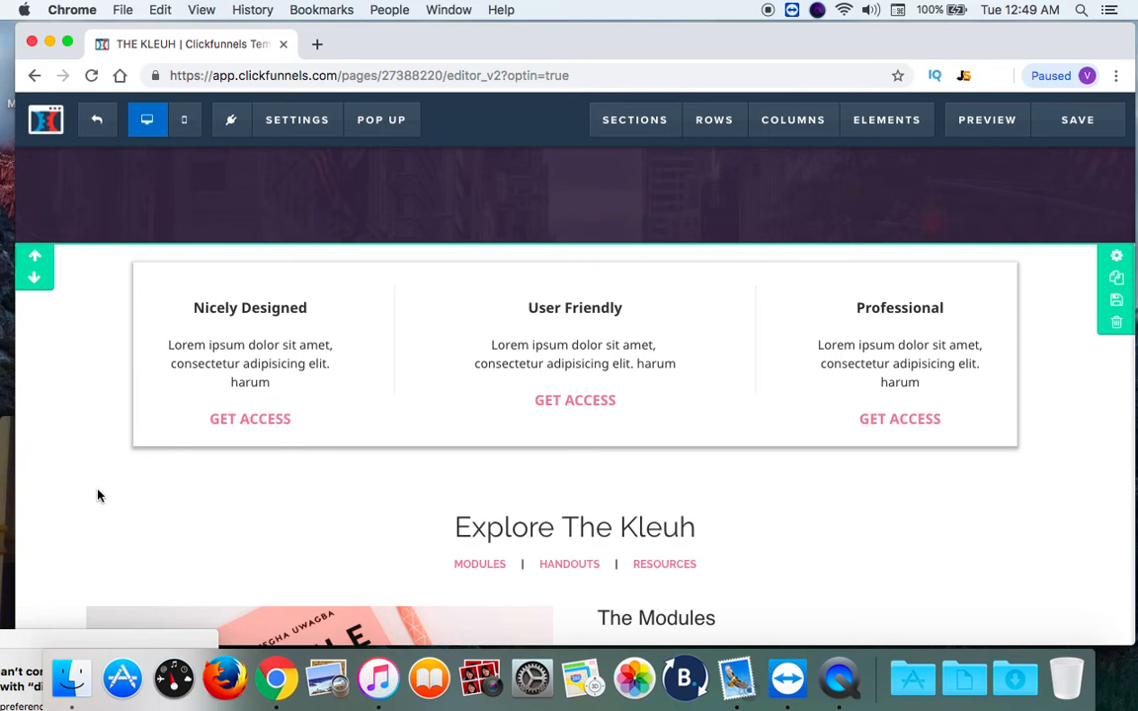
pyautogui.scroll(-2, 99, 496)
pyautogui.scroll(-5, 100, 496)
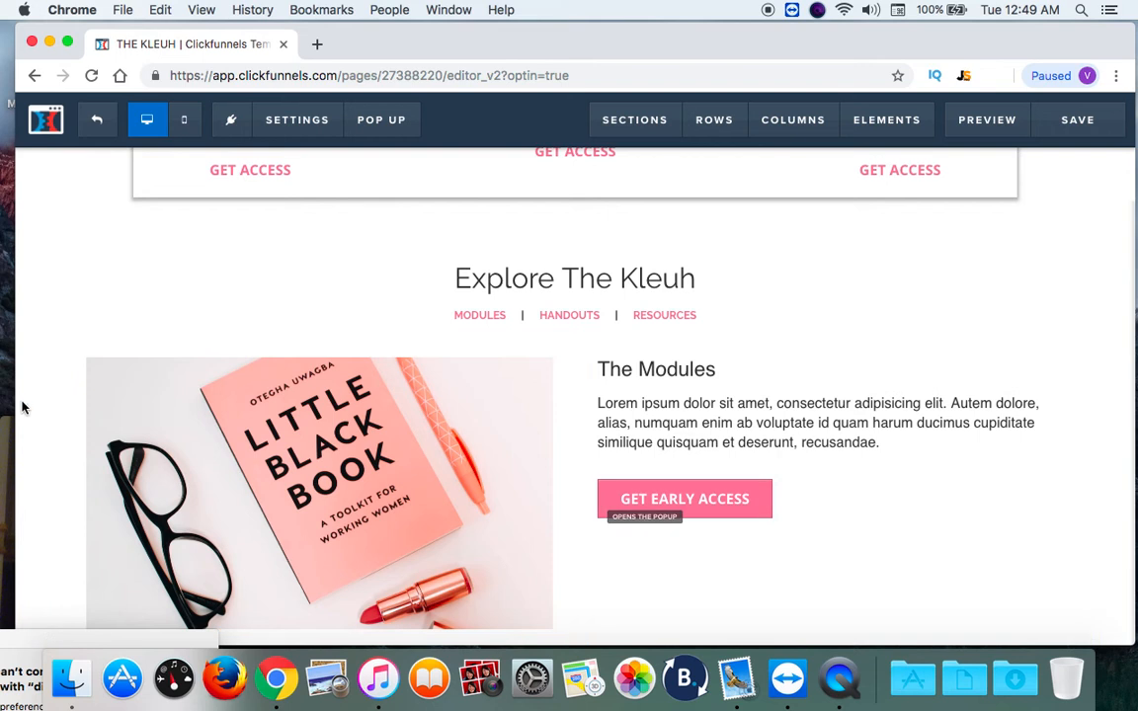
pyautogui.scroll(-3, 22, 407)
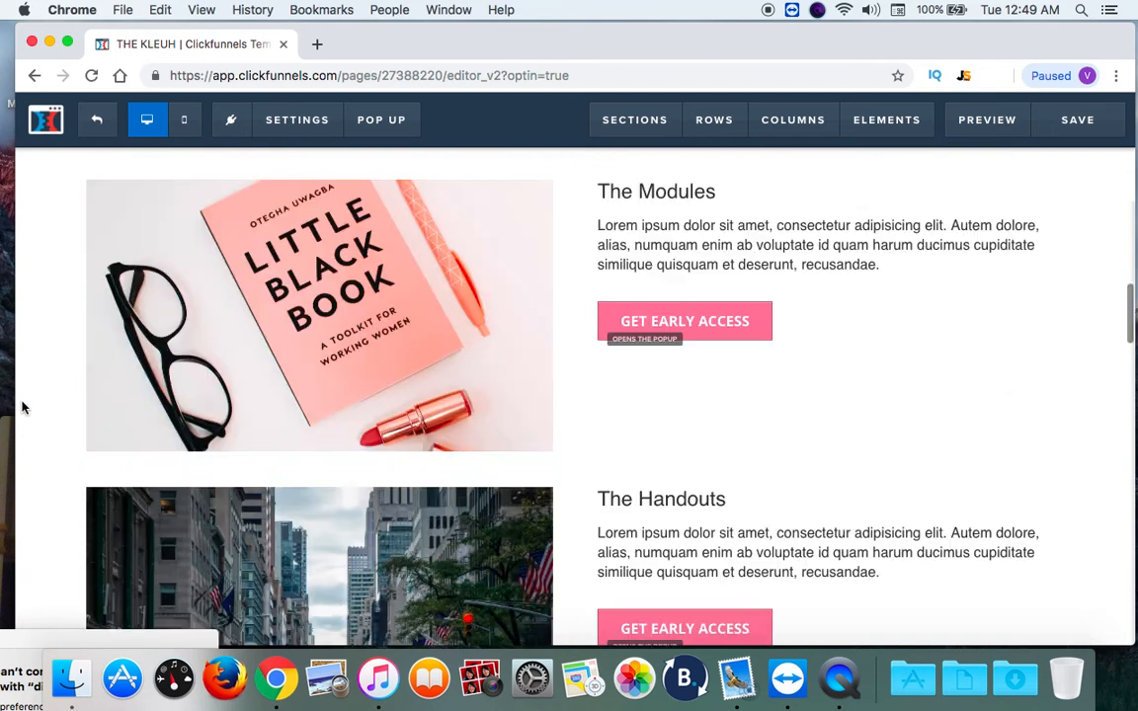
pyautogui.scroll(-3, 22, 407)
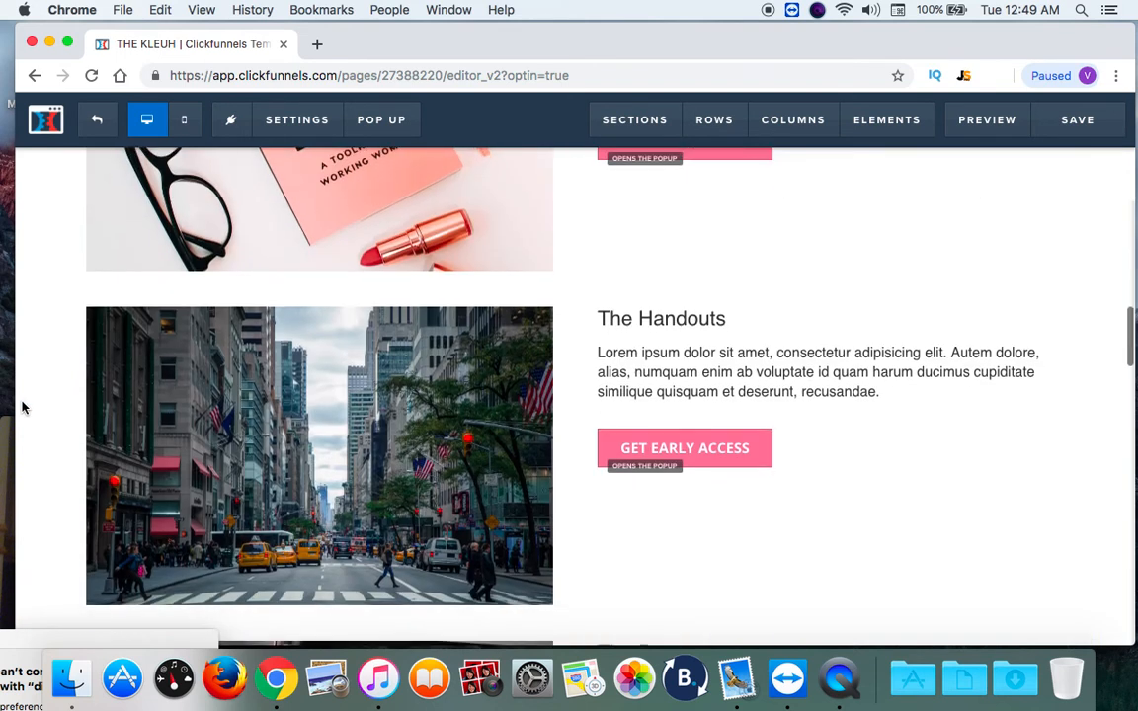
pyautogui.scroll(5, 22, 407)
pyautogui.scroll(5, 24, 407)
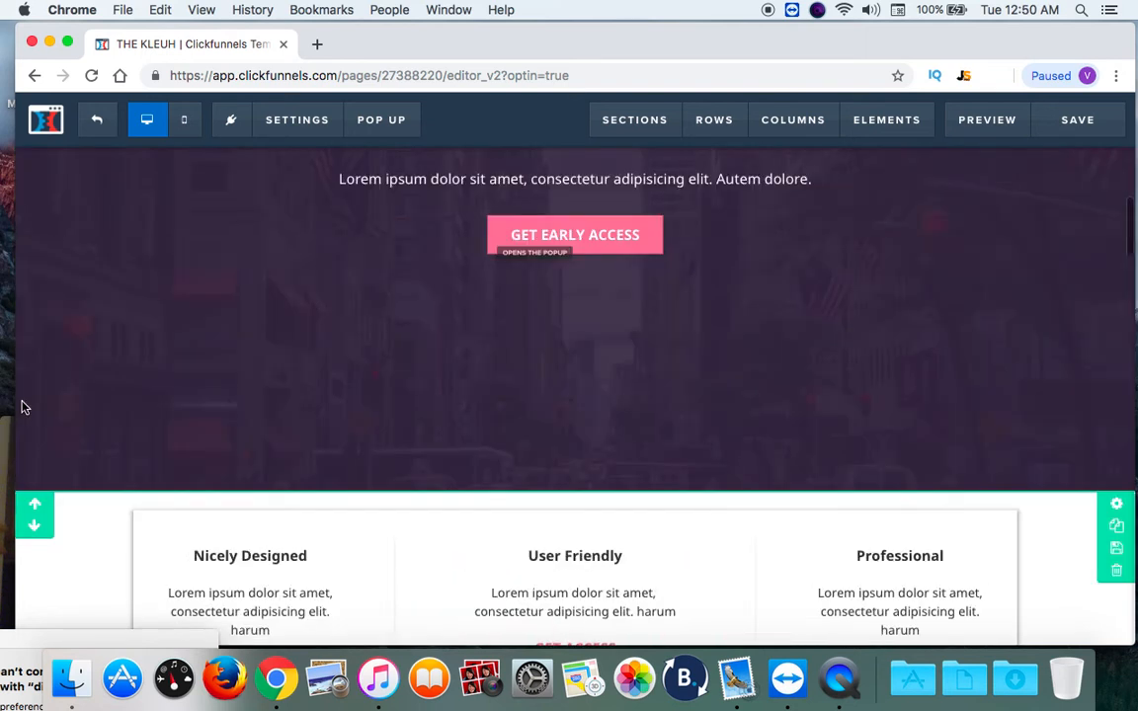
pyautogui.scroll(5, 24, 407)
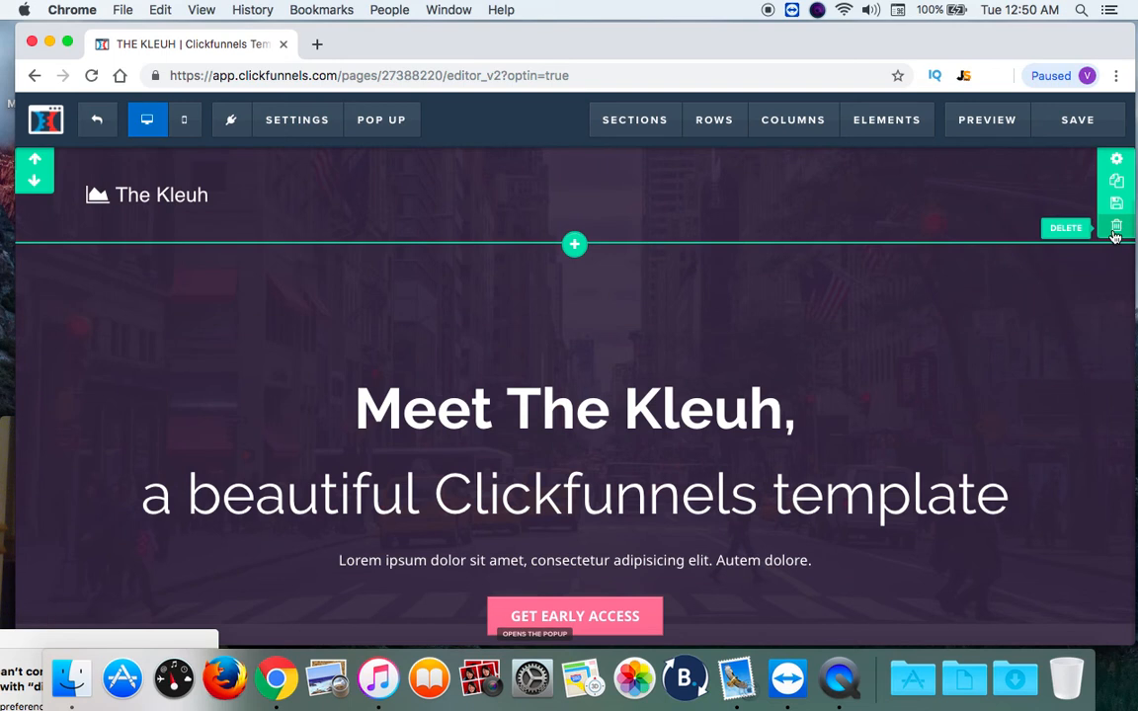
# Delete the logo header, the "Meet The Kleuh" hero section and the section with the "Nicely Designed" feature boxes.
pyautogui.click(1116, 230)
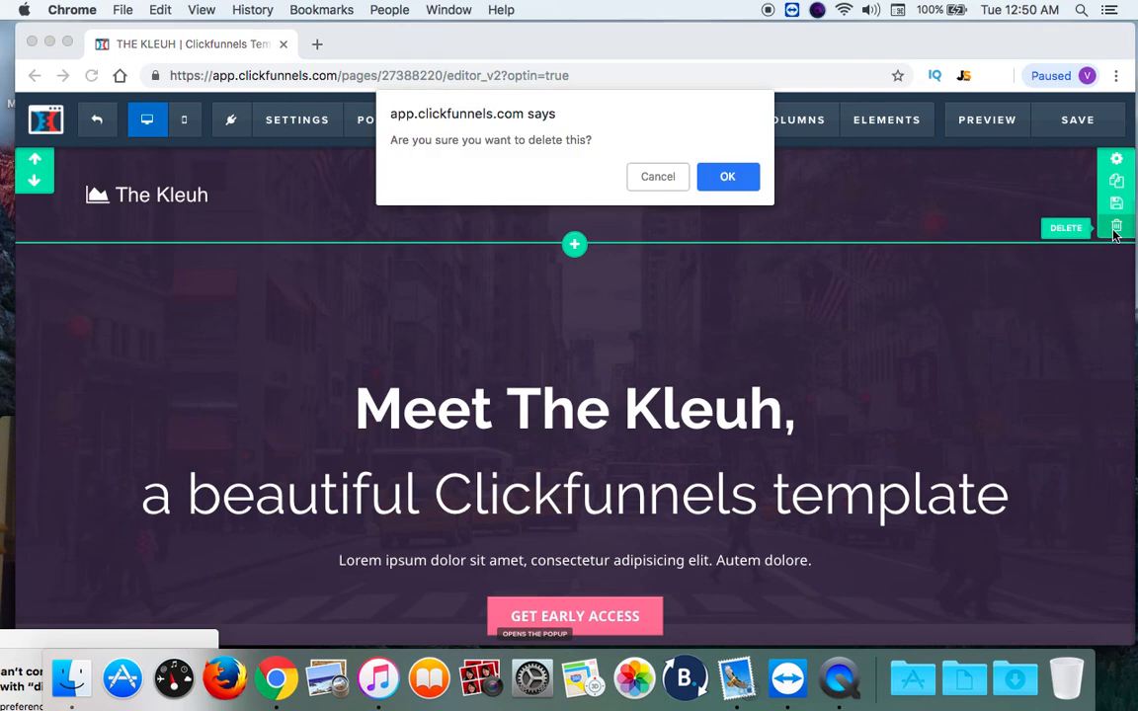
pyautogui.click(732, 177)
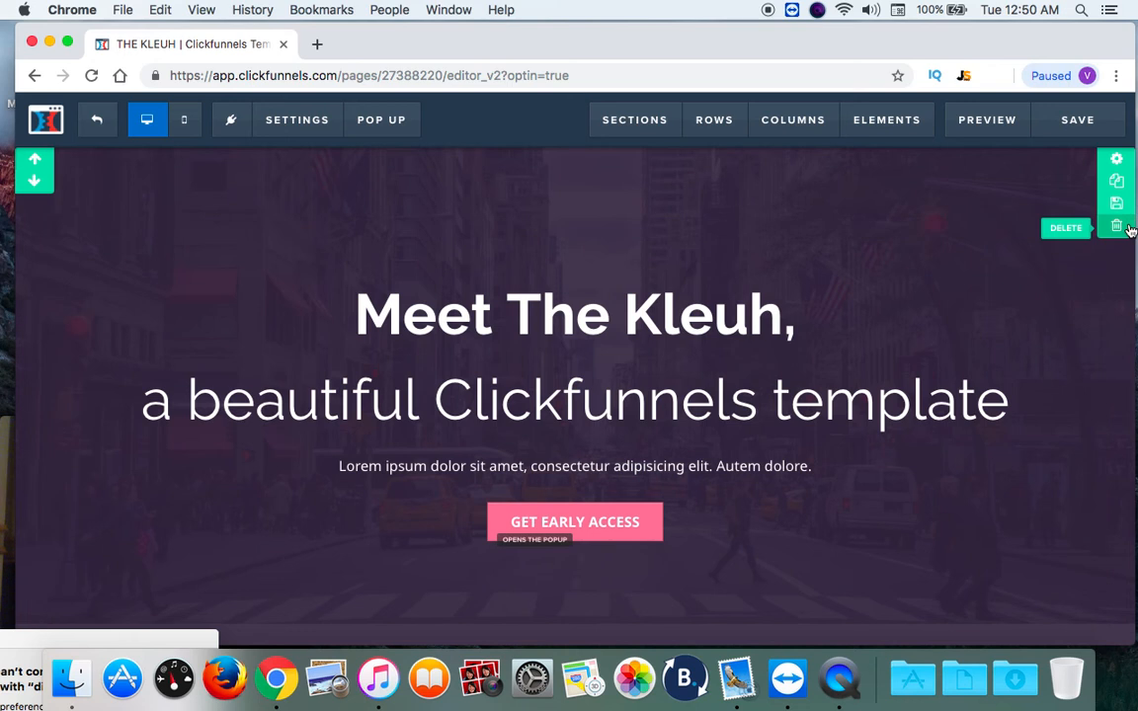
pyautogui.click(1118, 227)
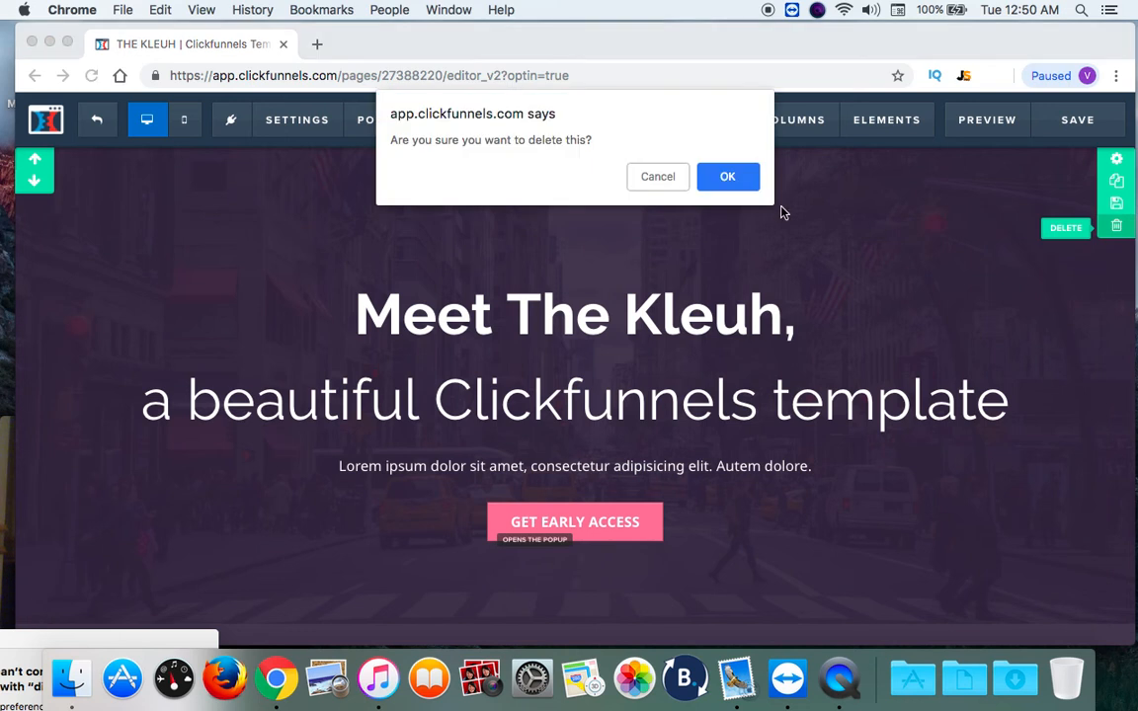
pyautogui.click(734, 177)
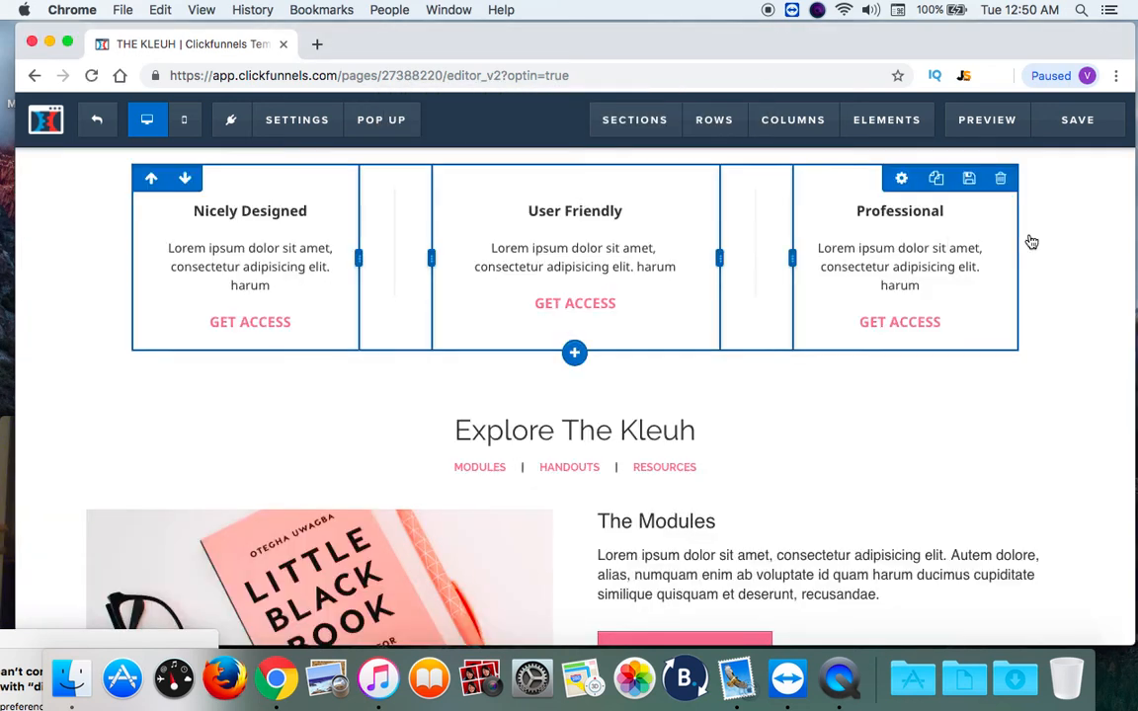
pyautogui.click(1117, 227)
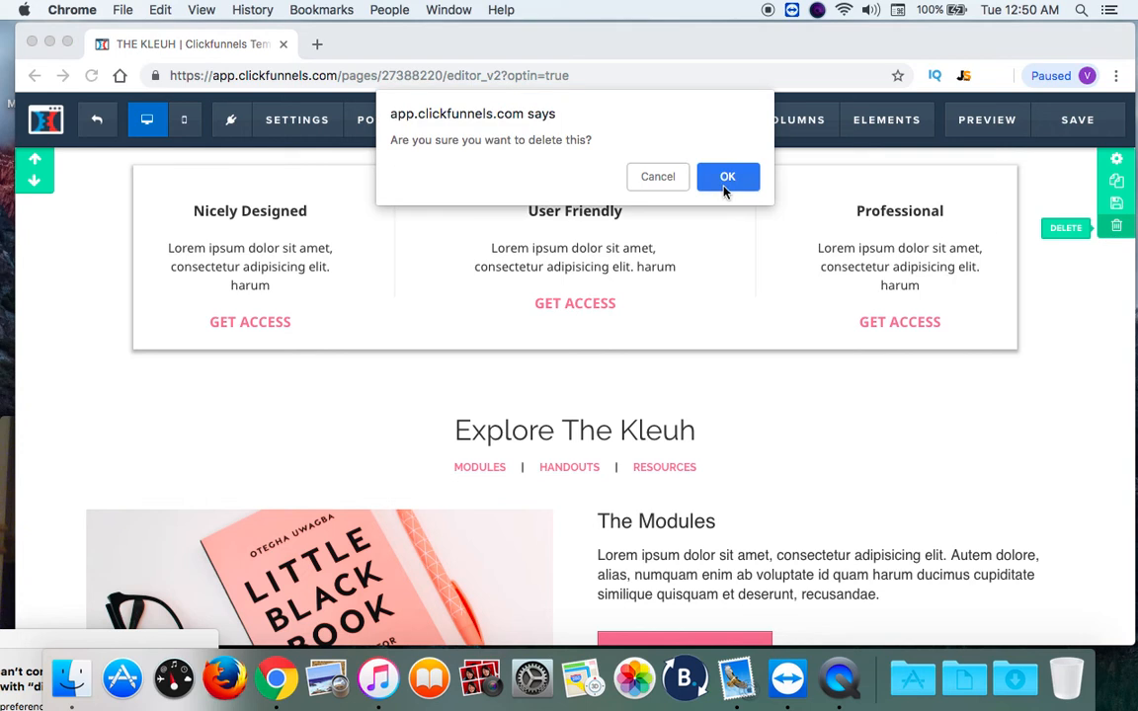
pyautogui.click(726, 178)
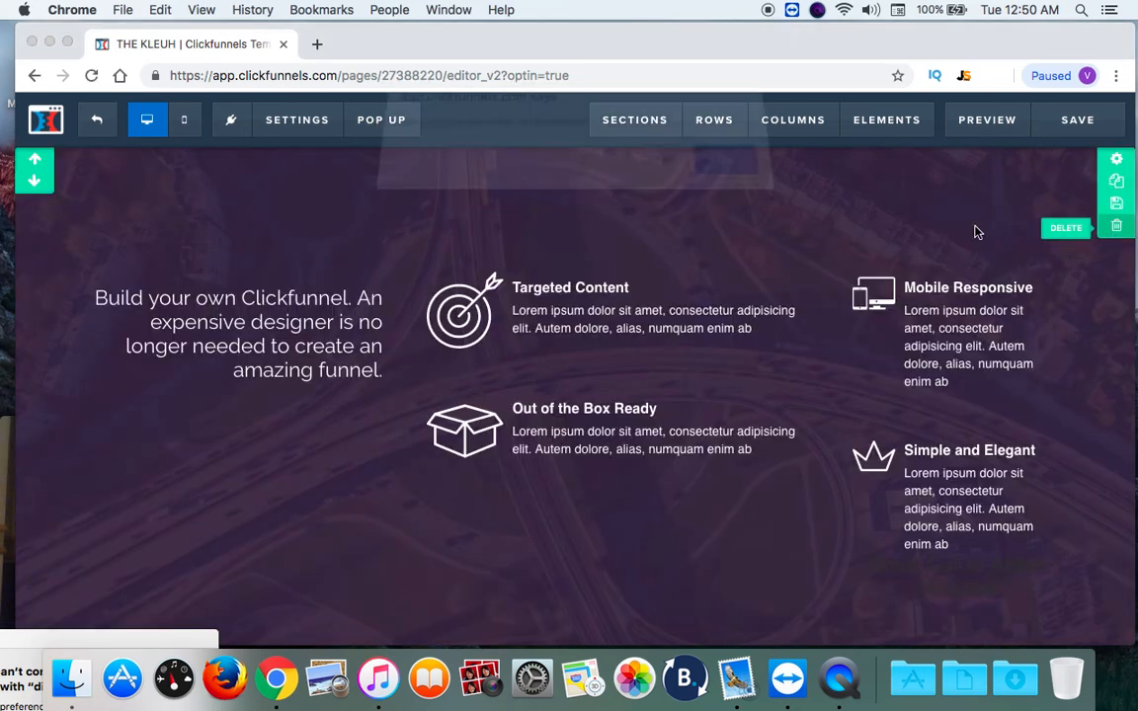
# Delete the "Build your own Clickfunnel" features section, the customer testimonials section and the closing "Powerful Way" section.
pyautogui.click(729, 178)
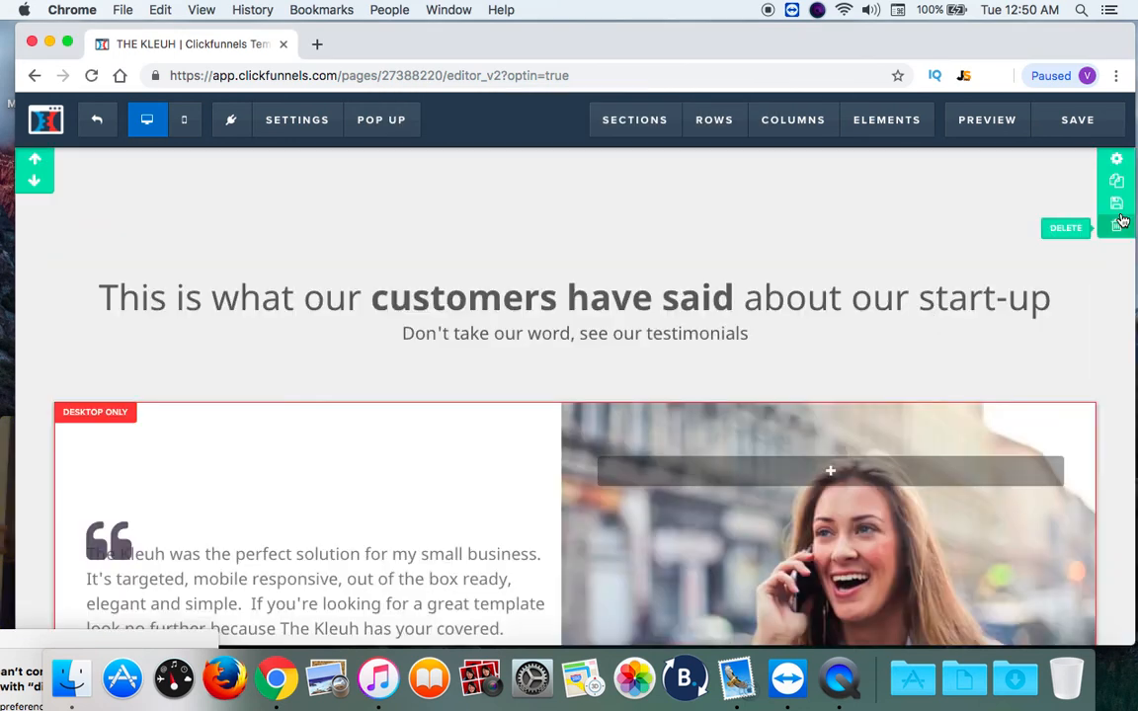
pyautogui.click(1118, 223)
pyautogui.click(731, 177)
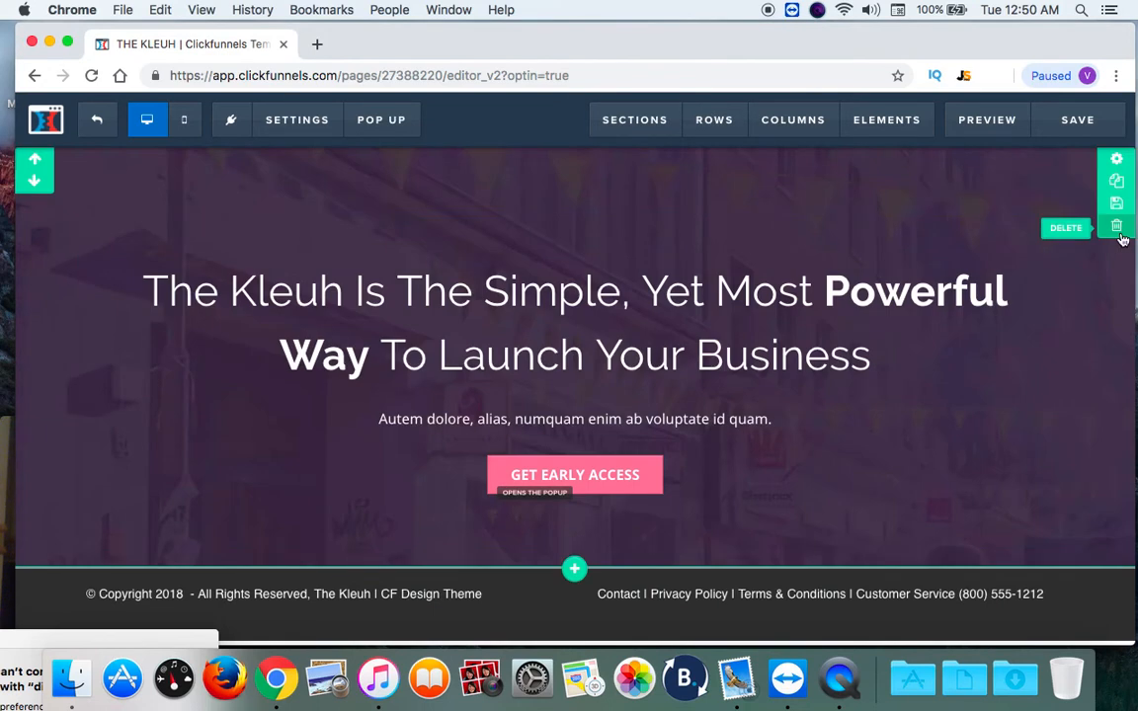
pyautogui.click(1120, 235)
pyautogui.click(744, 183)
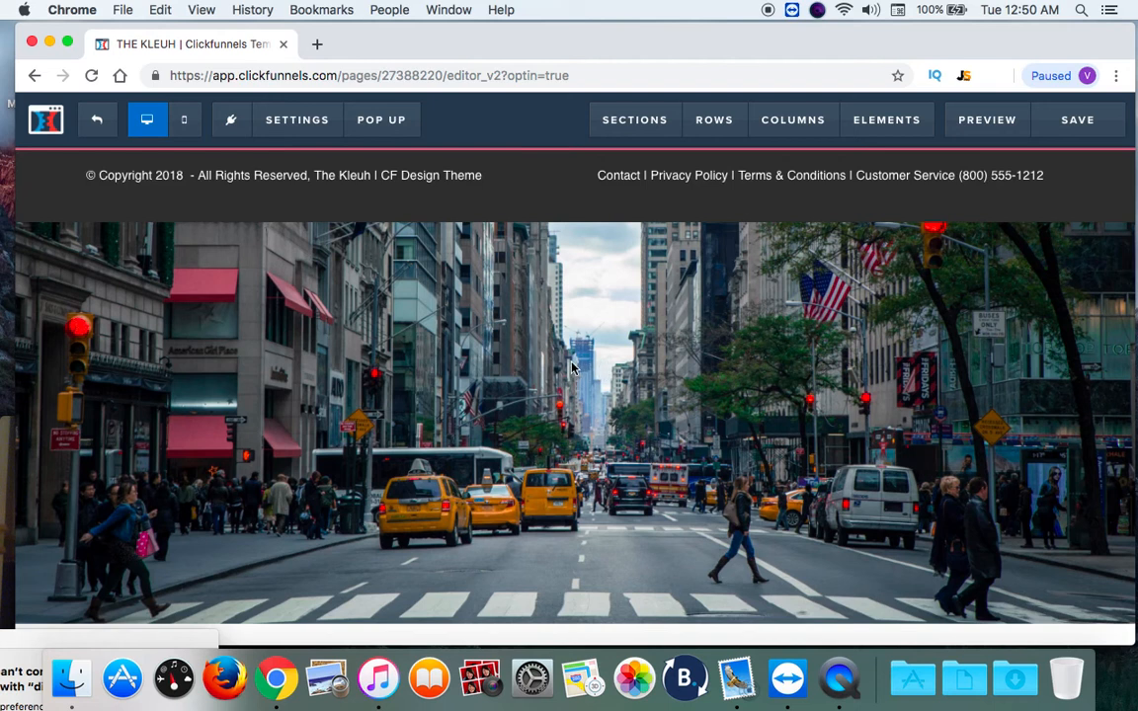
# Delete the footer's copyright row and its empty section, and save the page.
pyautogui.moveTo(437, 173)
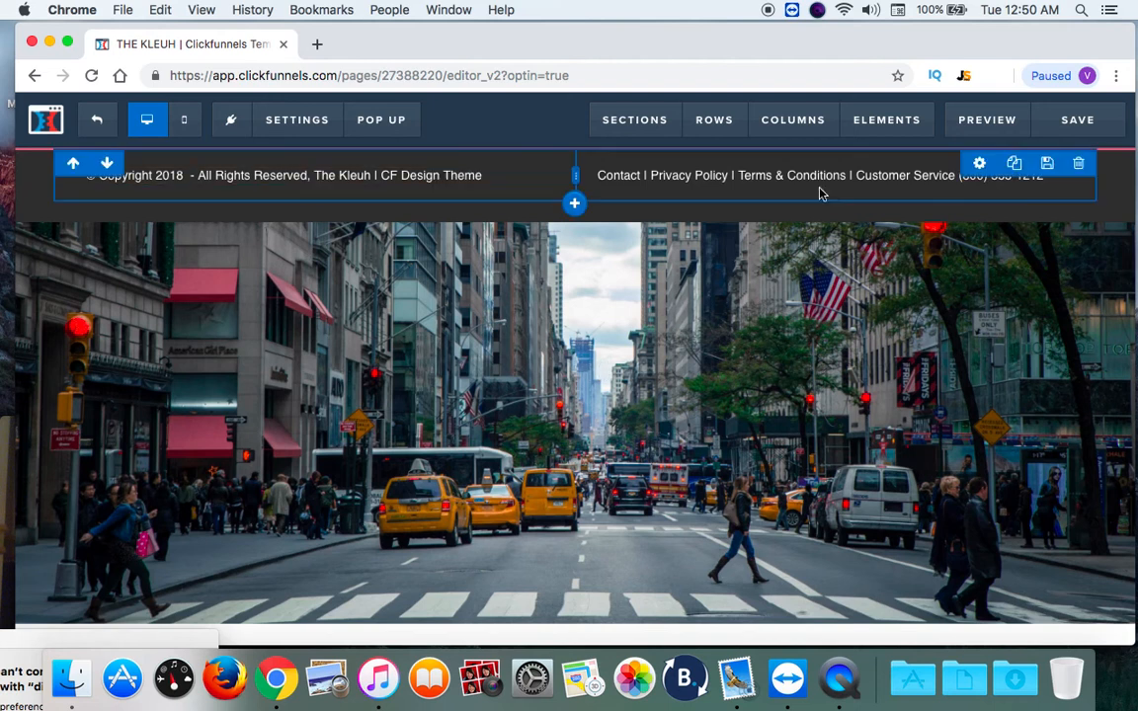
pyautogui.click(1080, 165)
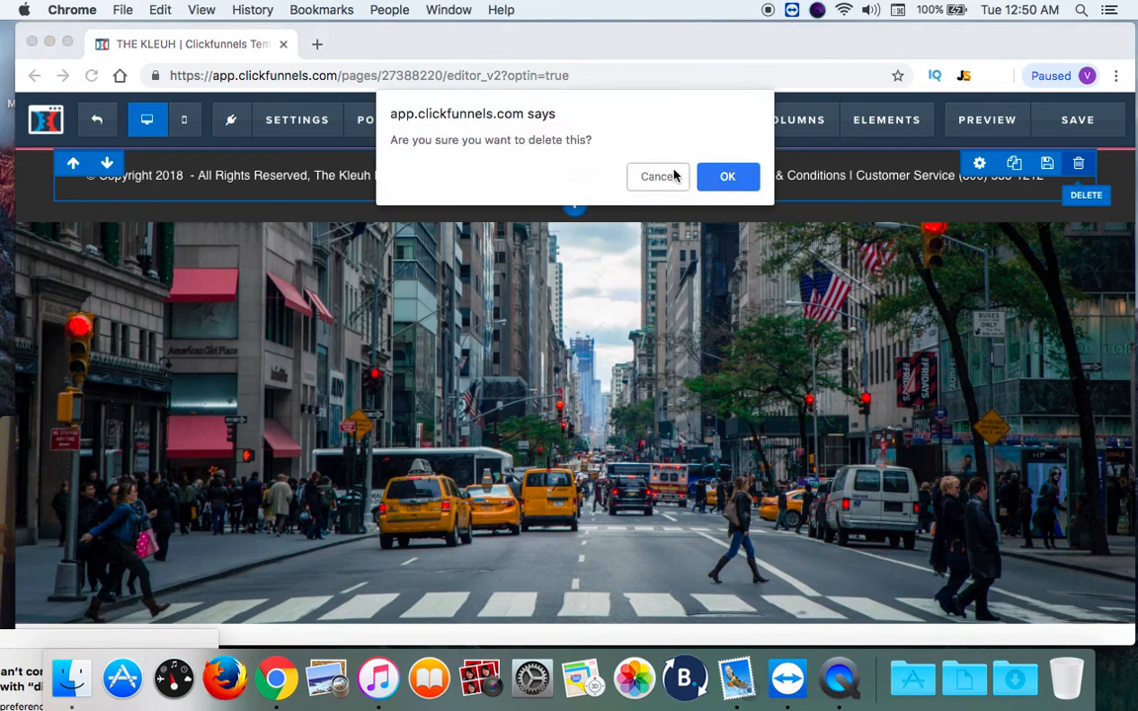
pyautogui.click(709, 178)
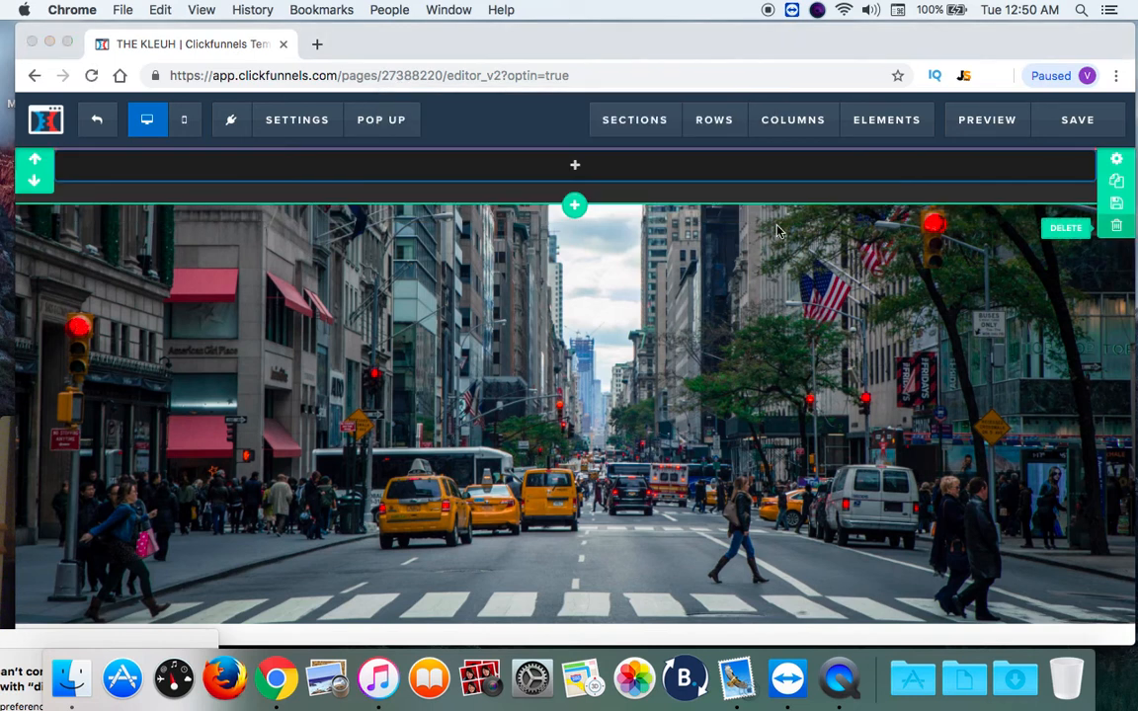
pyautogui.click(1128, 233)
pyautogui.click(728, 178)
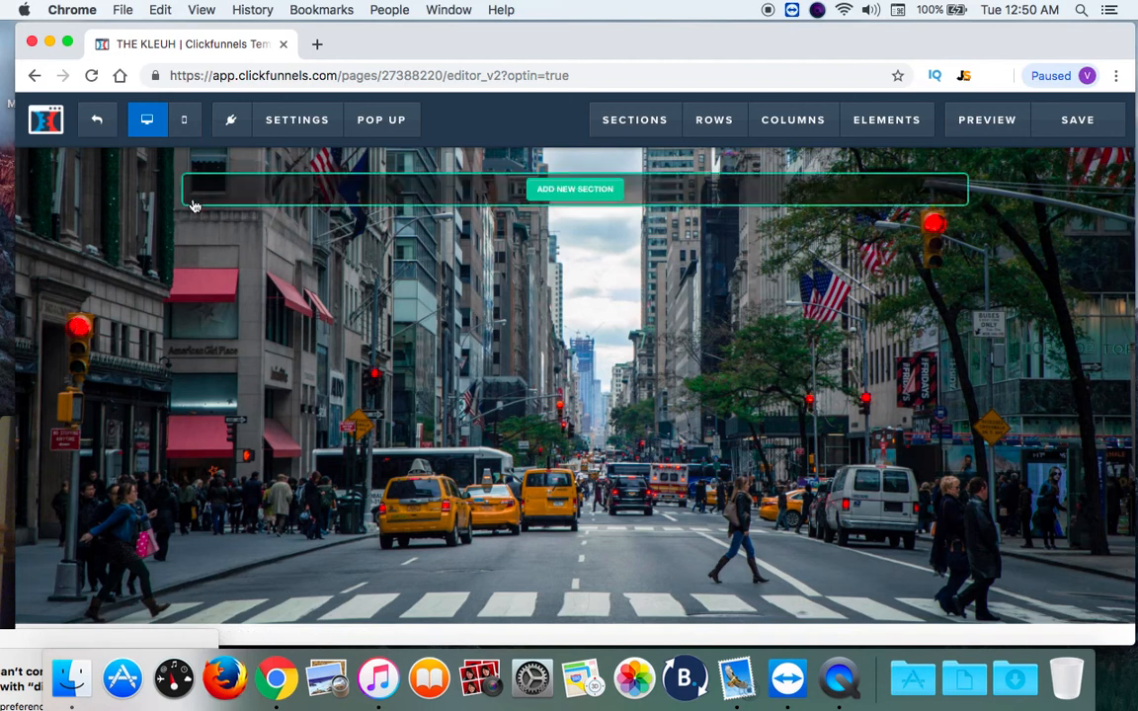
pyautogui.click(1070, 126)
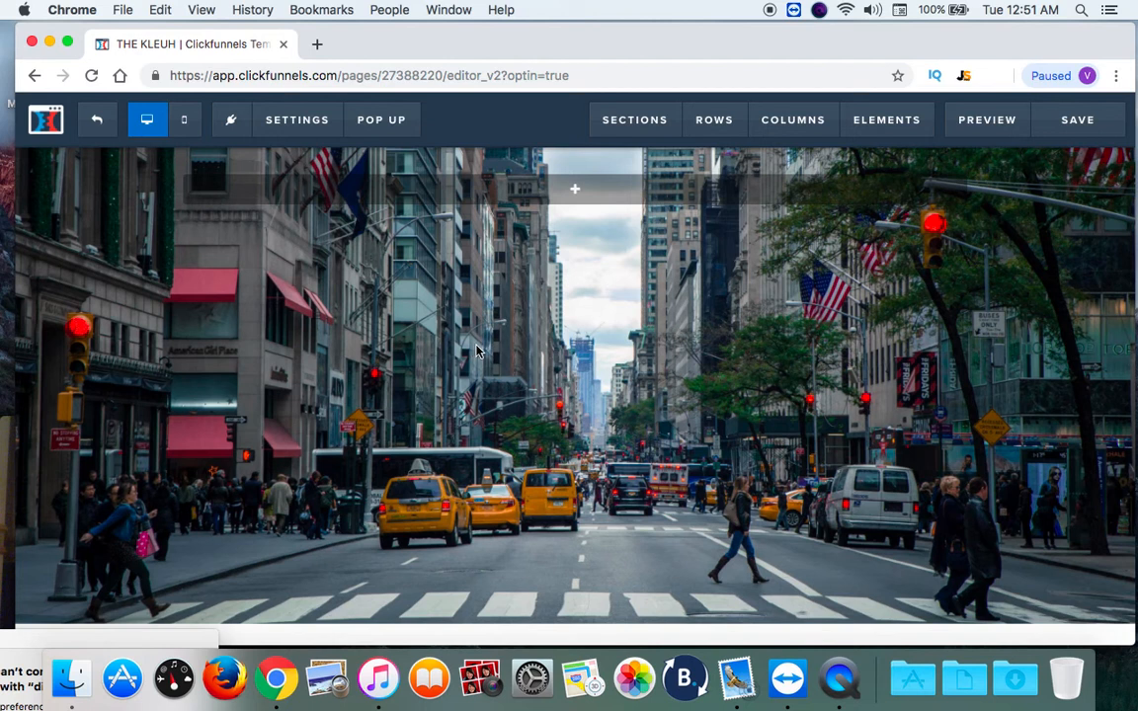
# Replace the page's background image with the near-white texture from the Texture & Patterns backgrounds.
pyautogui.moveTo(300, 130)
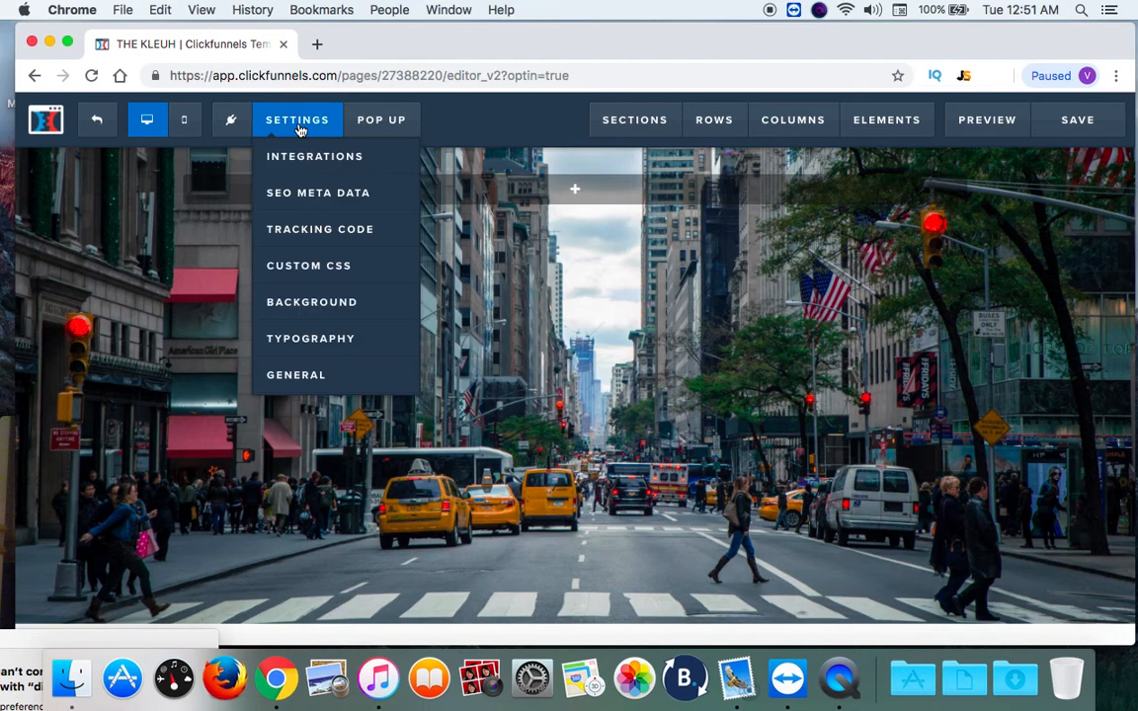
pyautogui.click(300, 305)
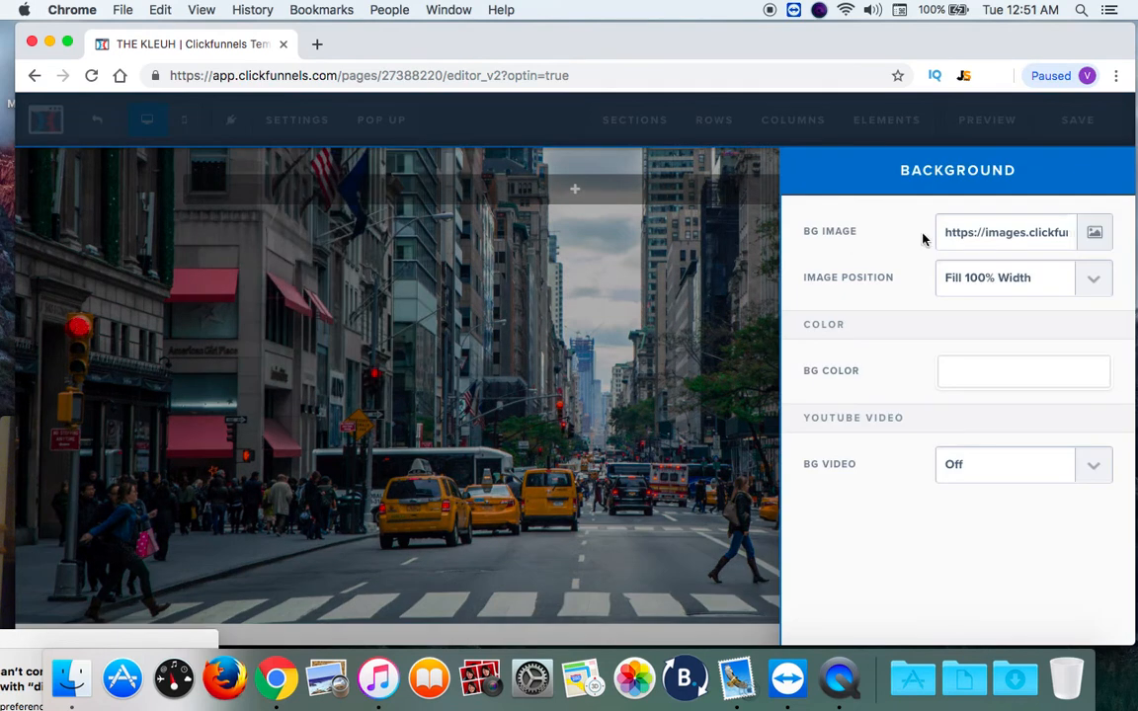
pyautogui.click(1095, 237)
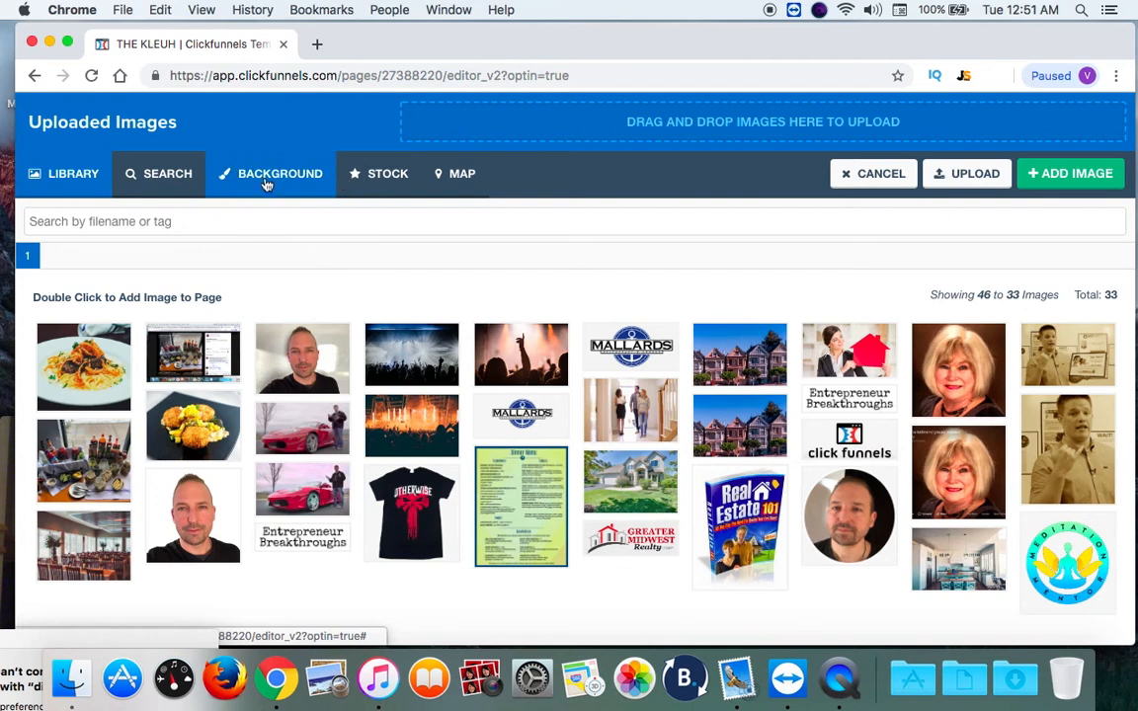
pyautogui.click(270, 185)
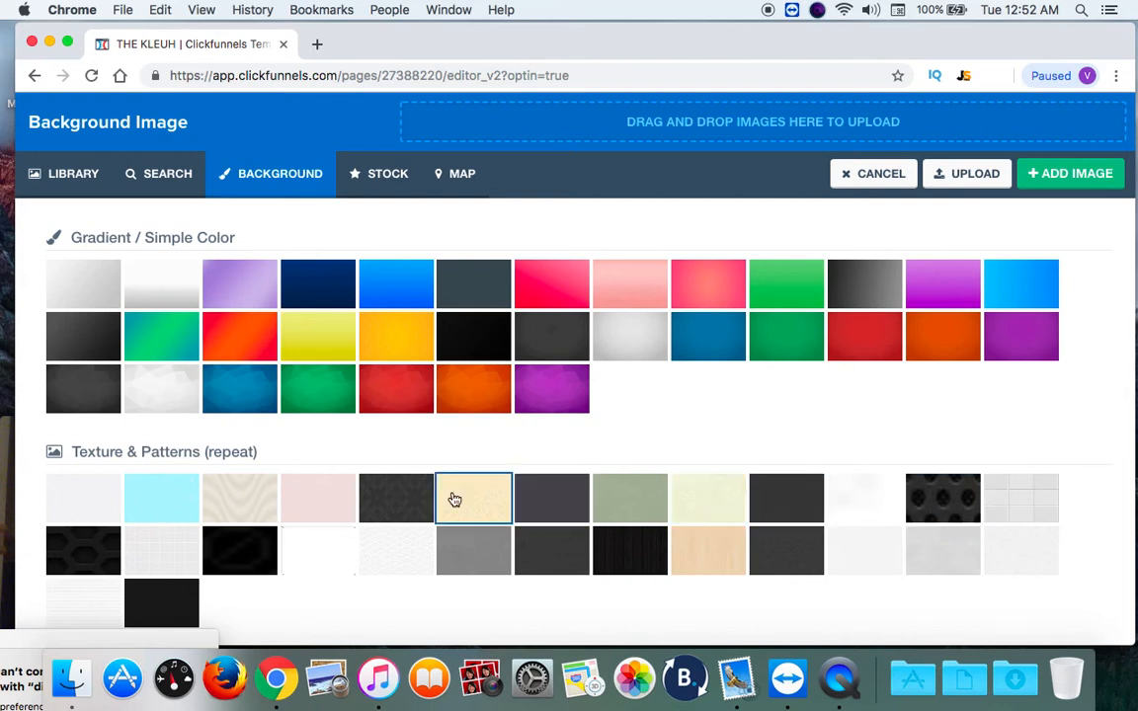
pyautogui.click(866, 499)
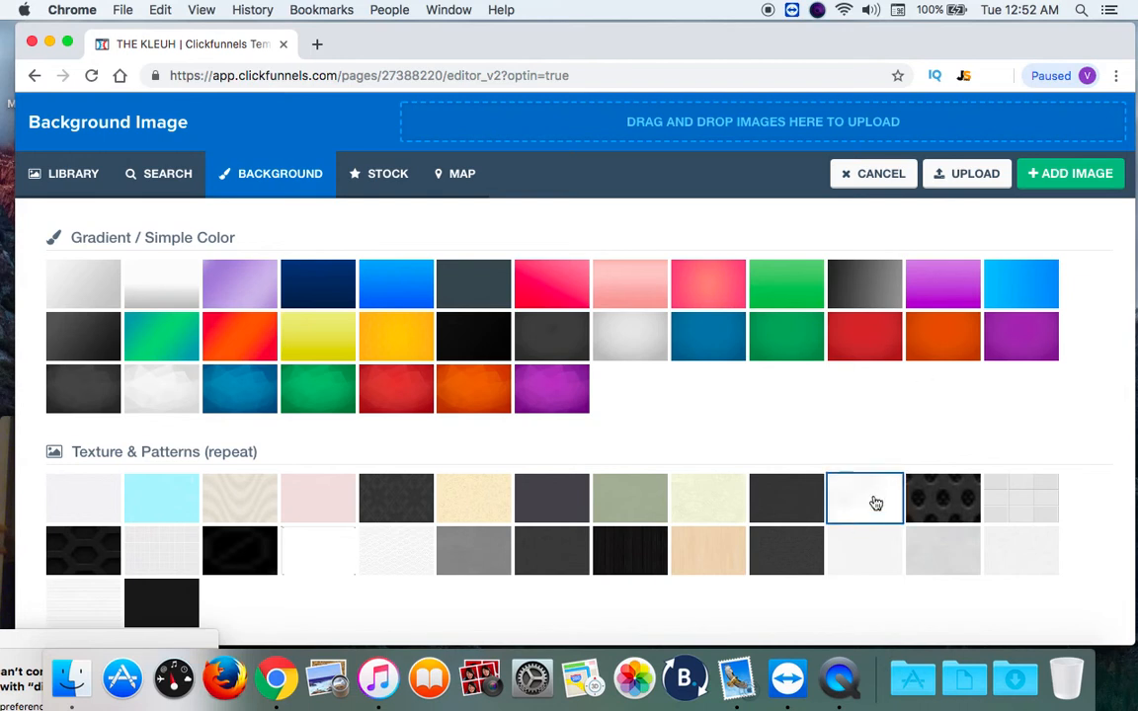
pyautogui.click(1072, 176)
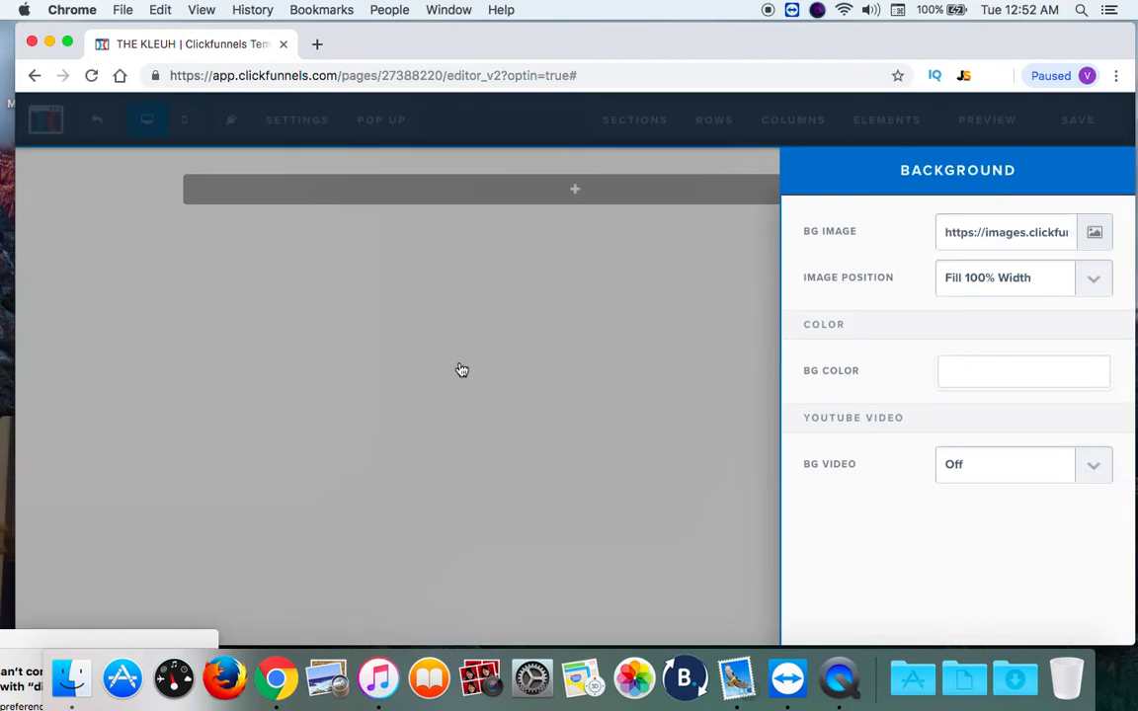
pyautogui.click(634, 335)
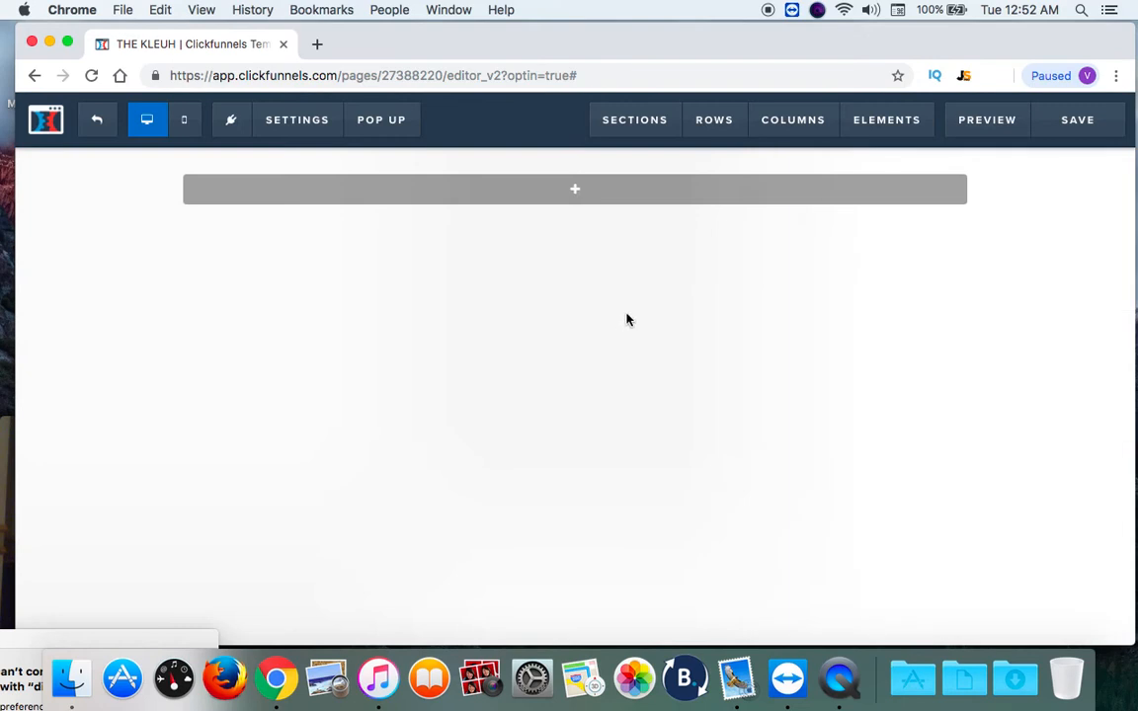
# Open the Unsplash website (unsplash.com) in a new browser tab.
pyautogui.click(317, 45)
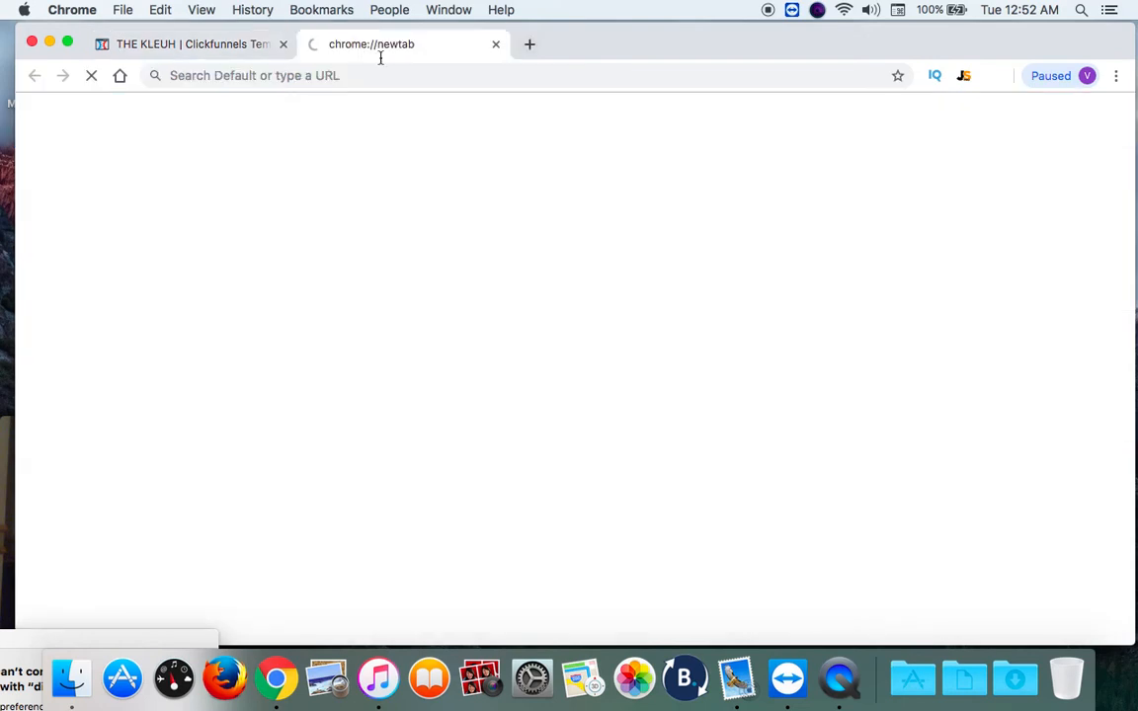
pyautogui.click(385, 77)
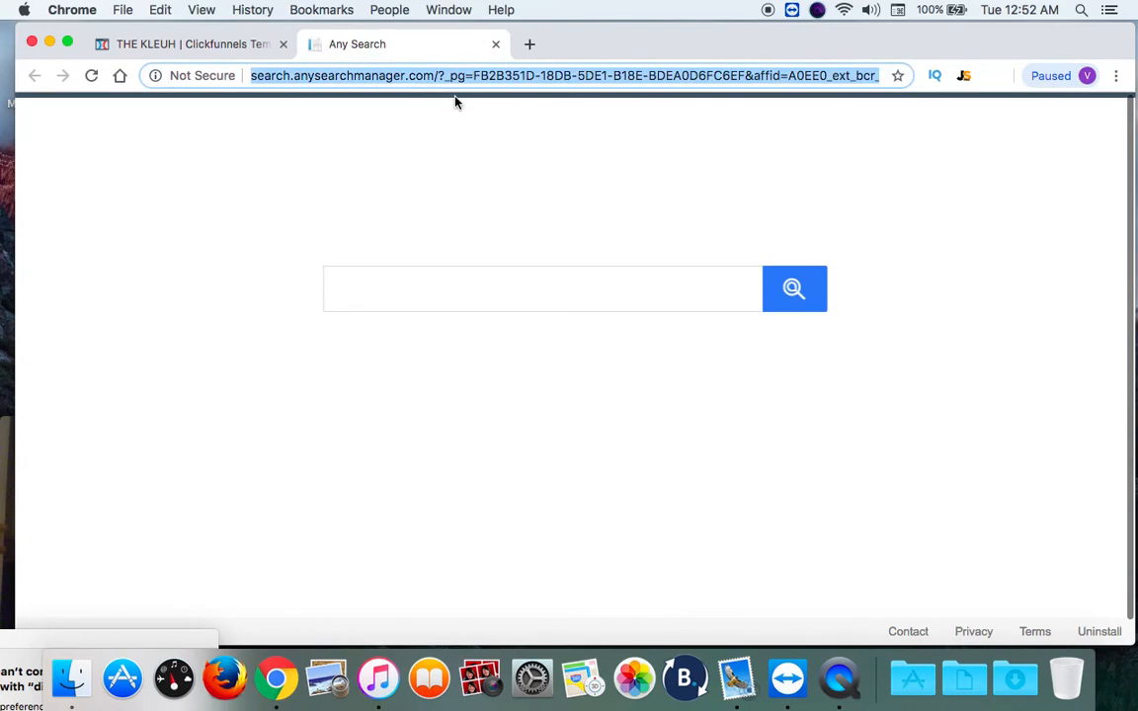
pyautogui.write('un')
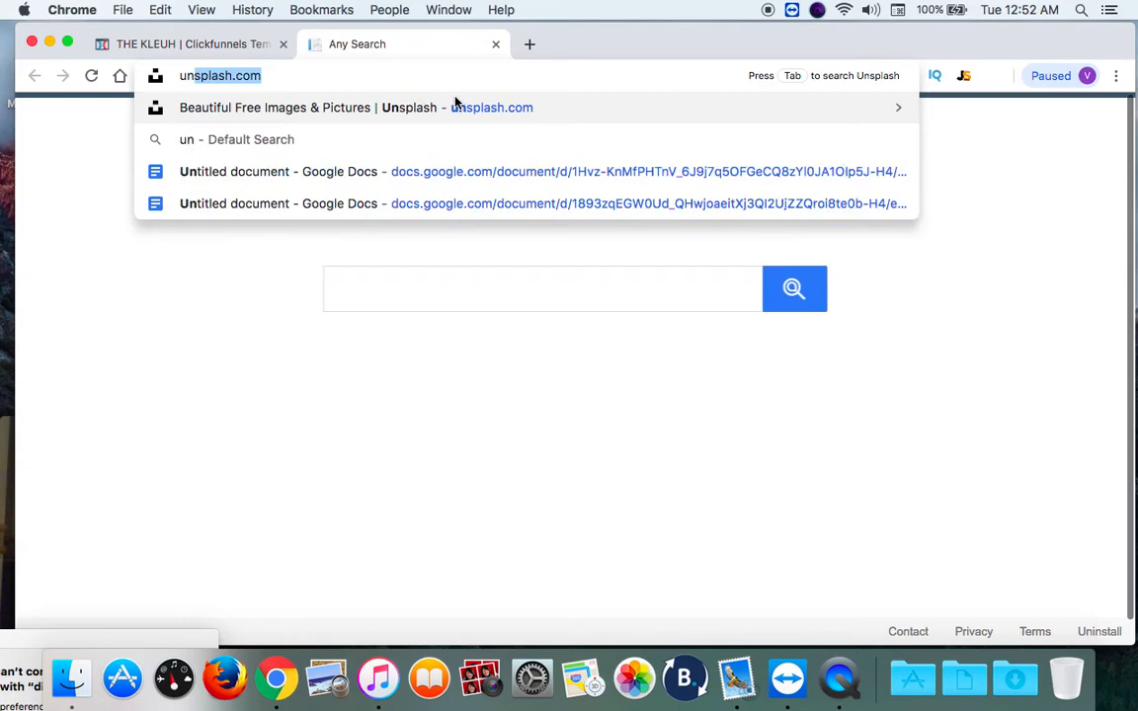
pyautogui.write('s')
pyautogui.press('Return')
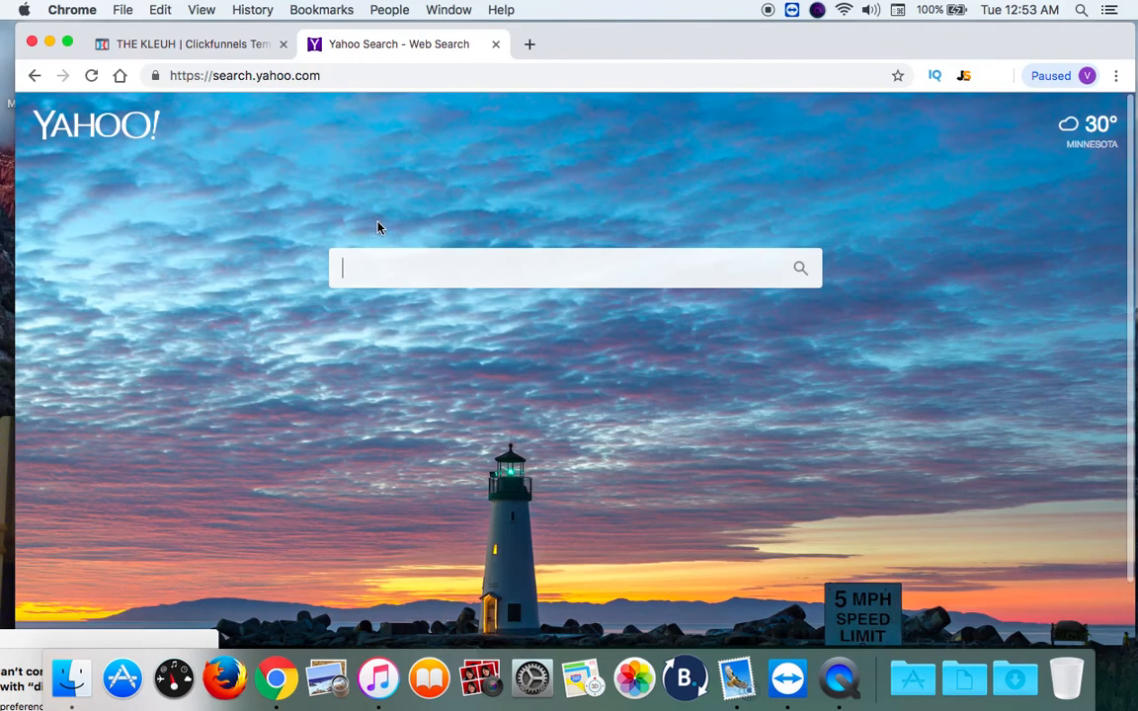
pyautogui.click(35, 75)
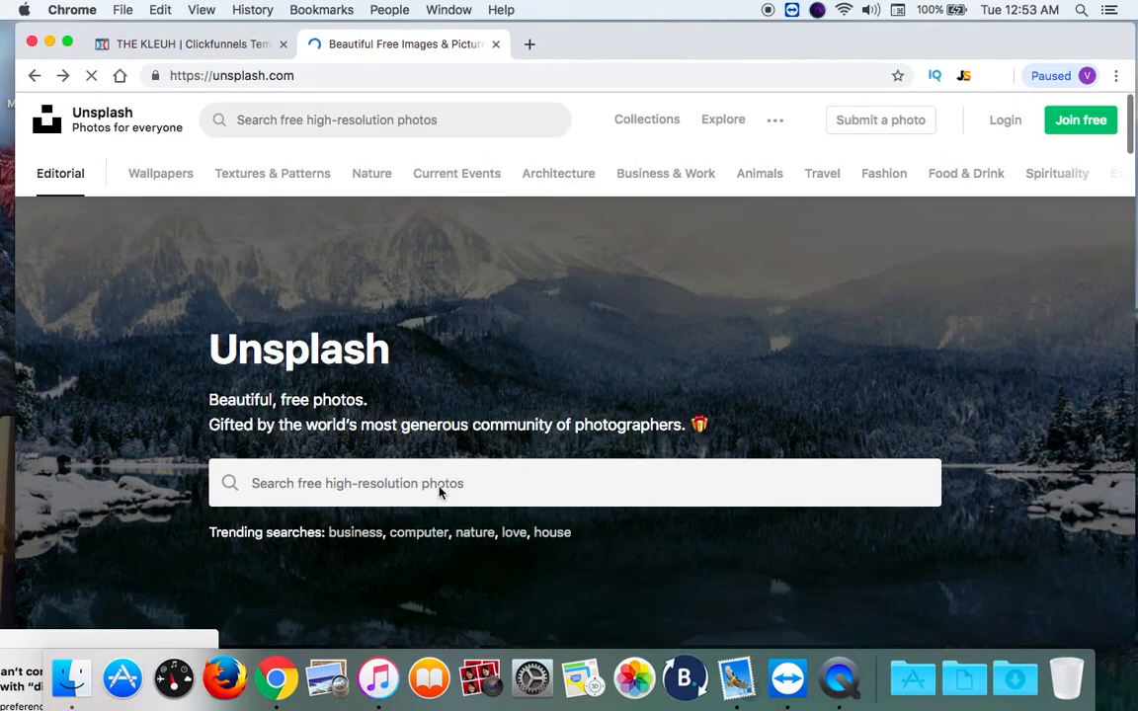
# Search Unsplash's free photos for "golf".
pyautogui.click(519, 485)
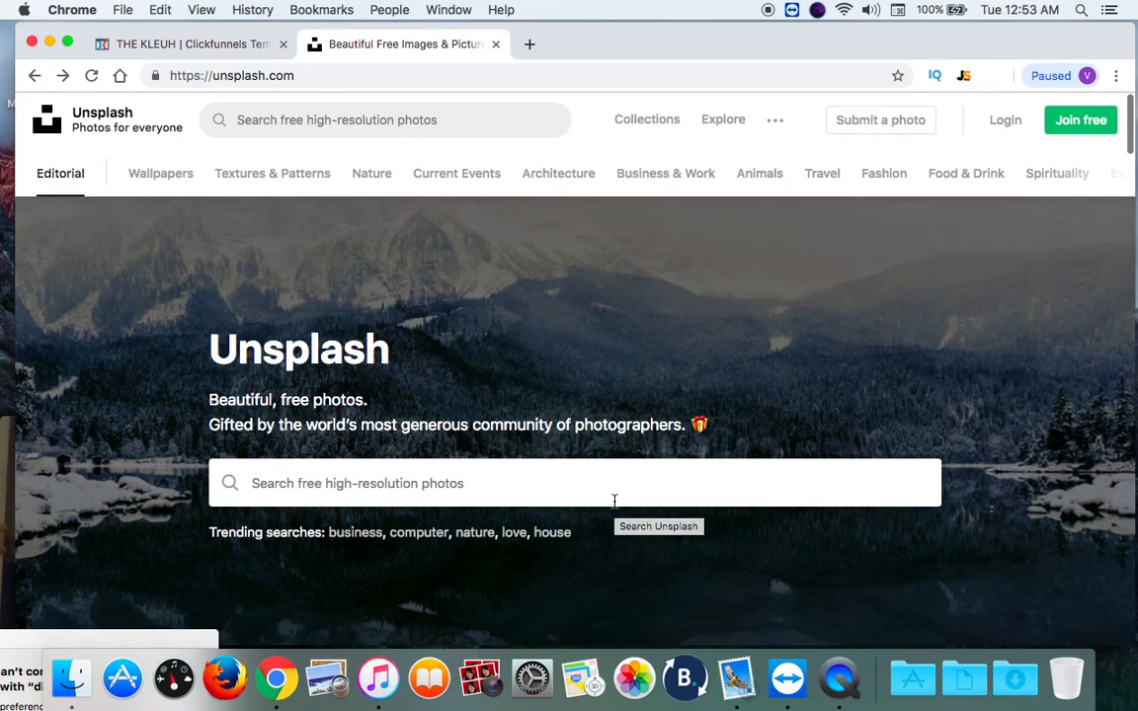
pyautogui.write('golf')
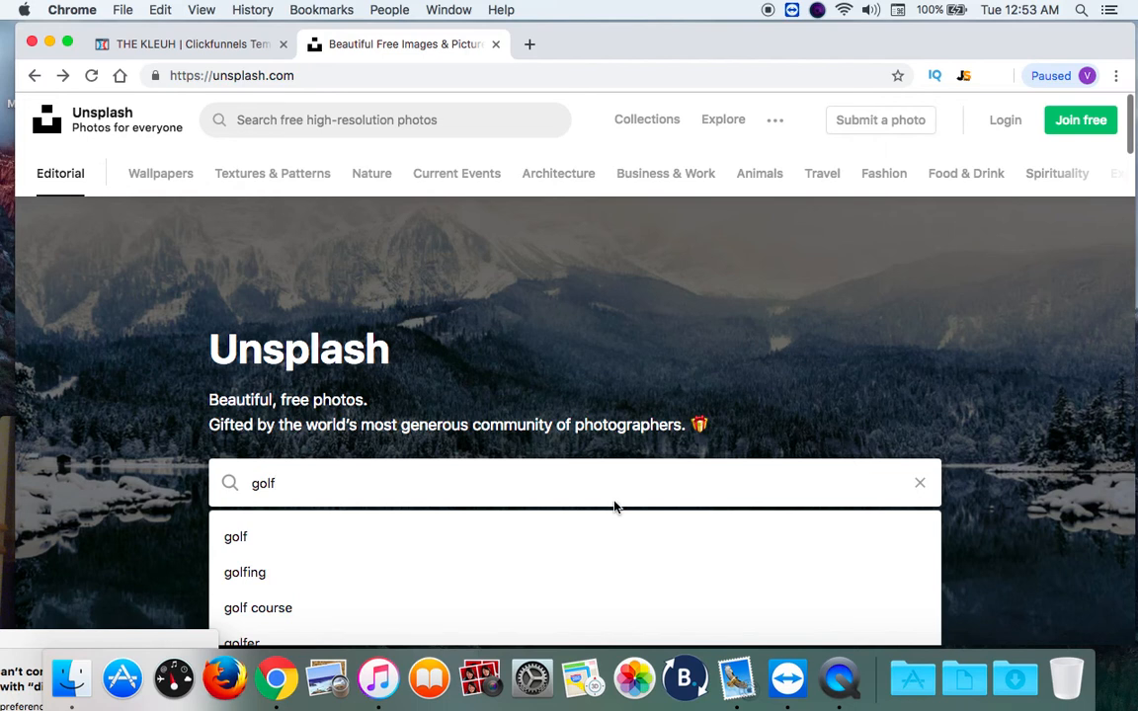
pyautogui.click(248, 541)
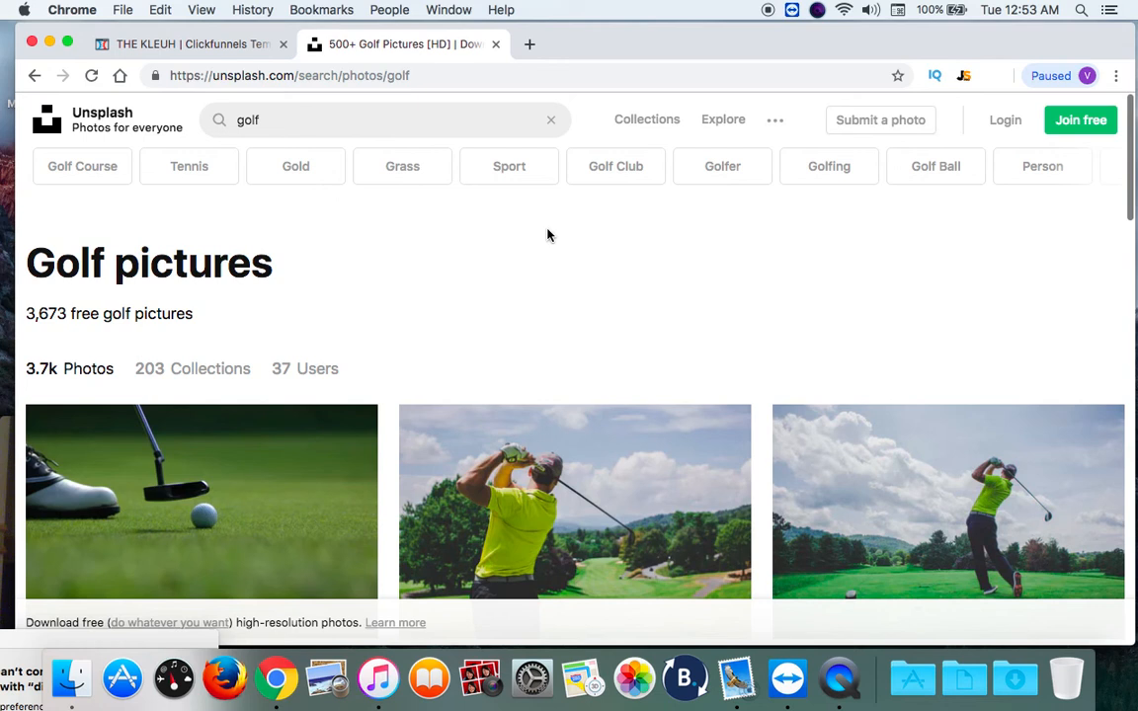
# Look through the golf photo results for a picture suitable as the optin page's background.
pyautogui.scroll(-2, 548, 235)
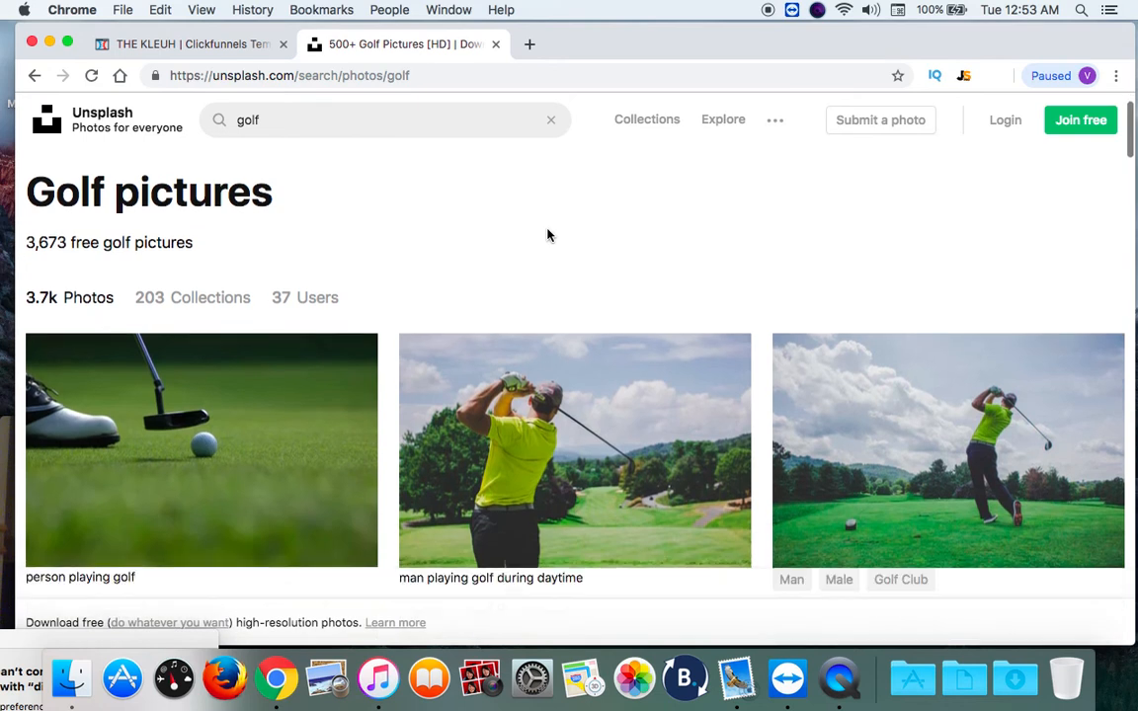
pyautogui.scroll(-1, 548, 236)
pyautogui.scroll(-5, 548, 235)
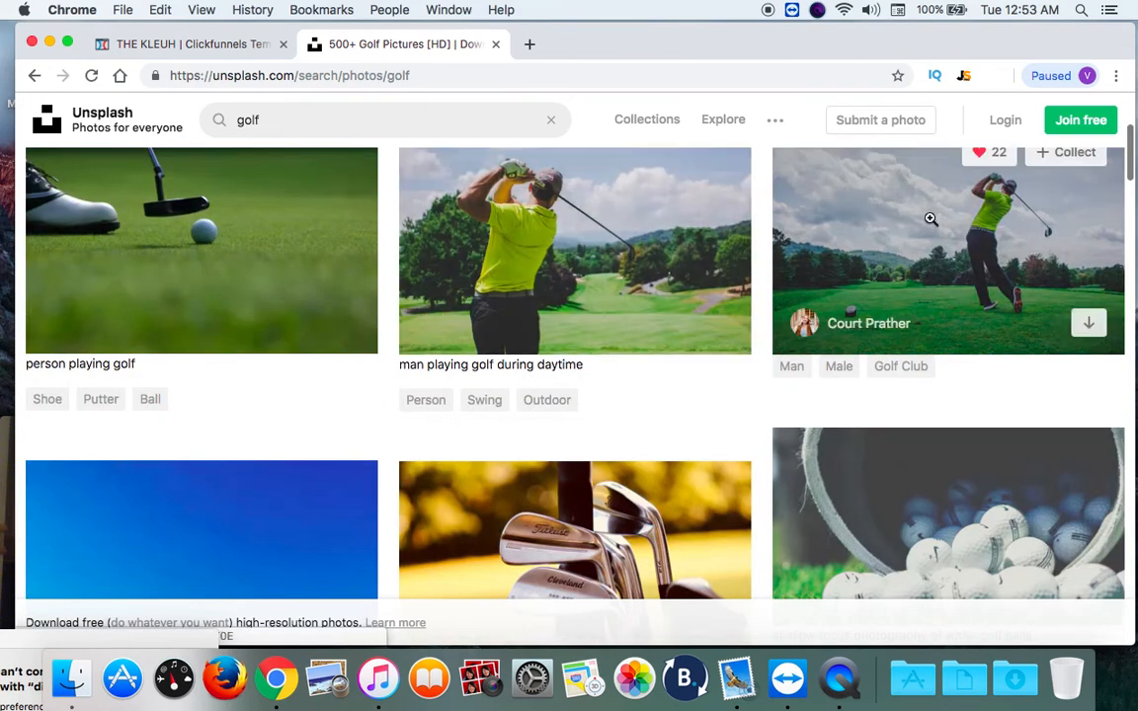
pyautogui.scroll(3, 915, 204)
pyautogui.scroll(1, 914, 205)
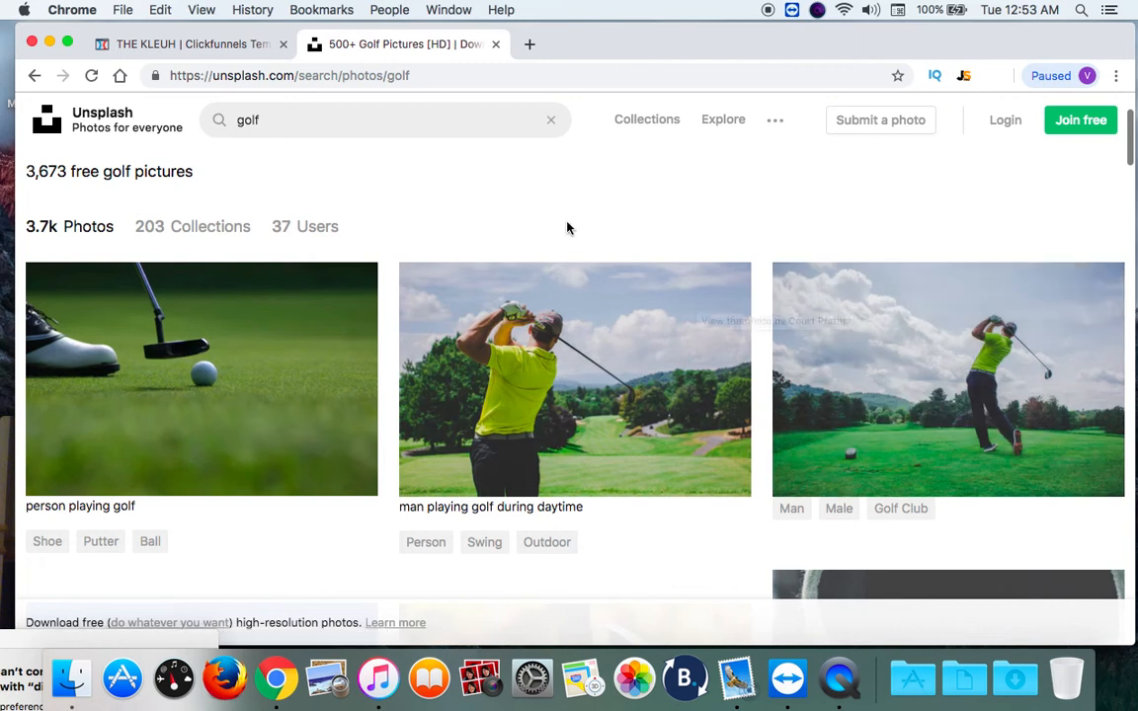
pyautogui.scroll(-2, 566, 227)
pyautogui.scroll(-2, 568, 223)
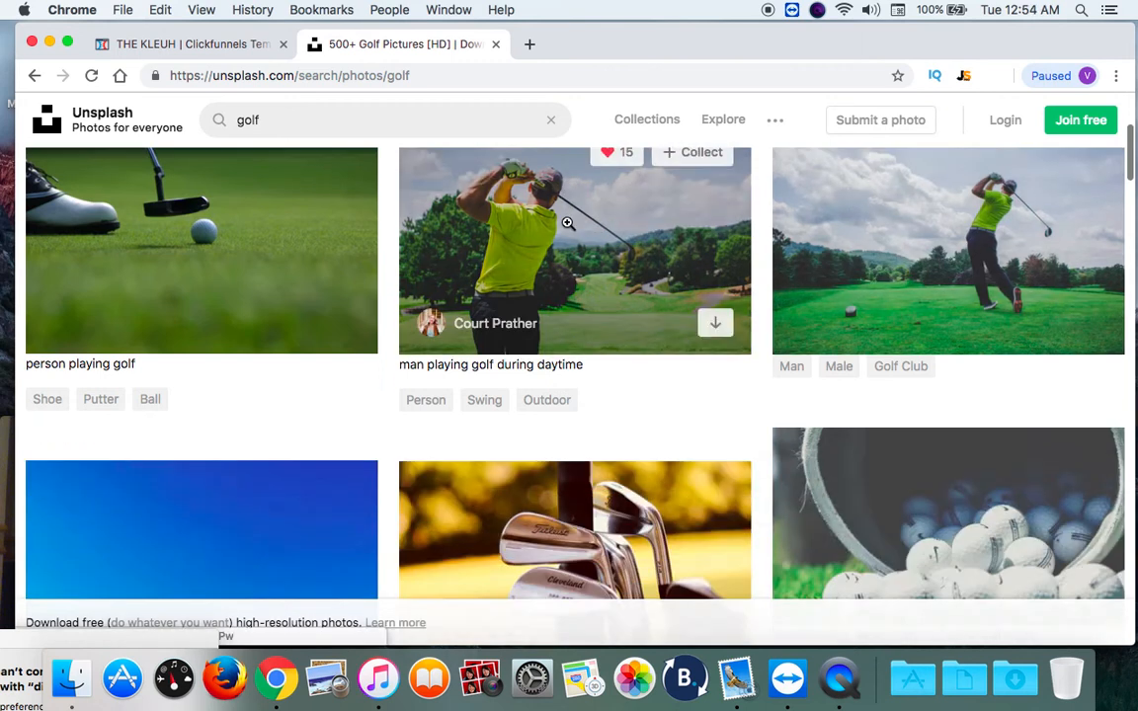
pyautogui.scroll(-12, 568, 223)
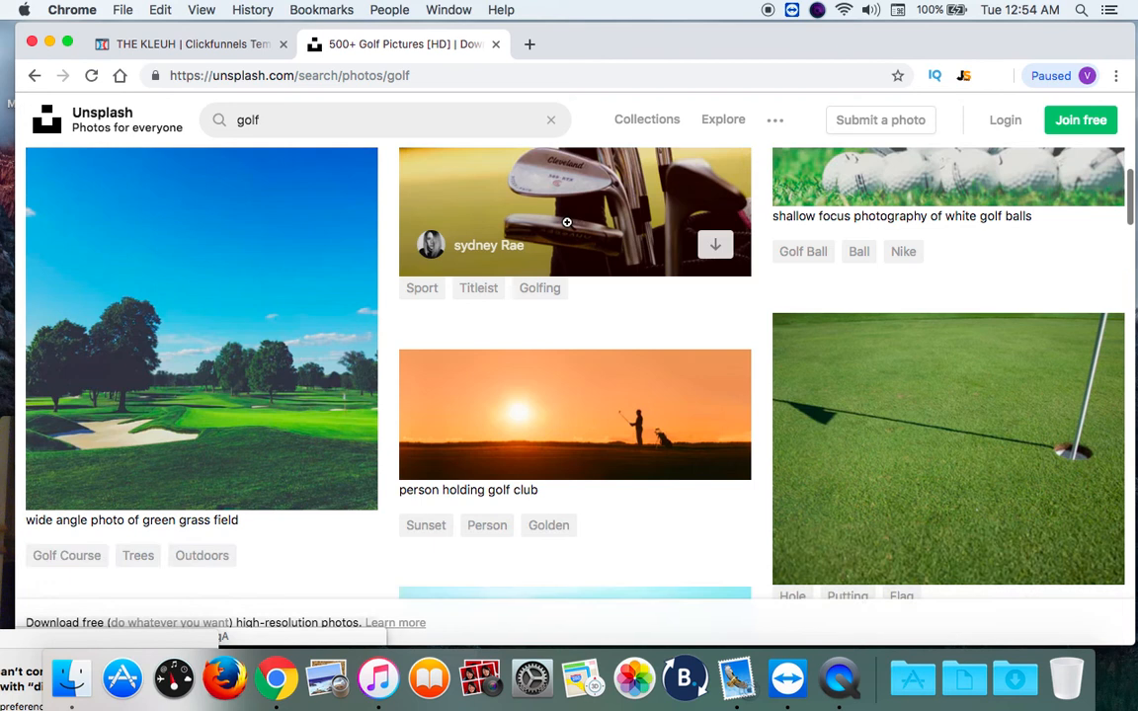
pyautogui.scroll(6, 566, 222)
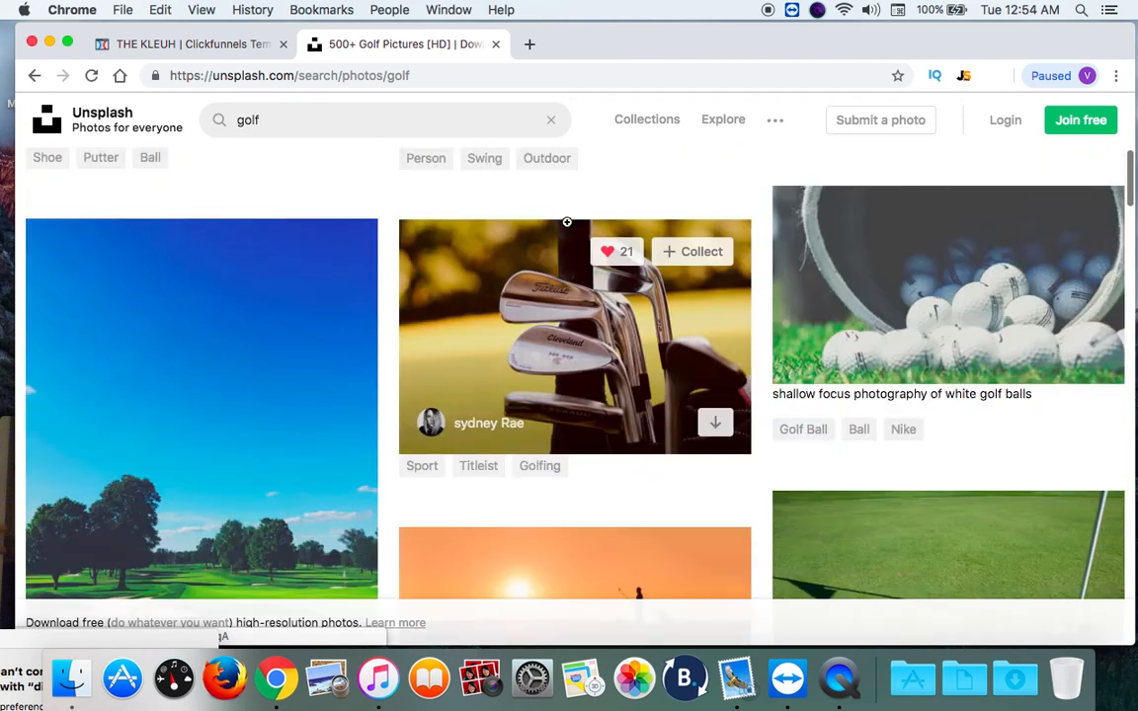
pyautogui.scroll(-3, 566, 222)
pyautogui.scroll(-1, 566, 222)
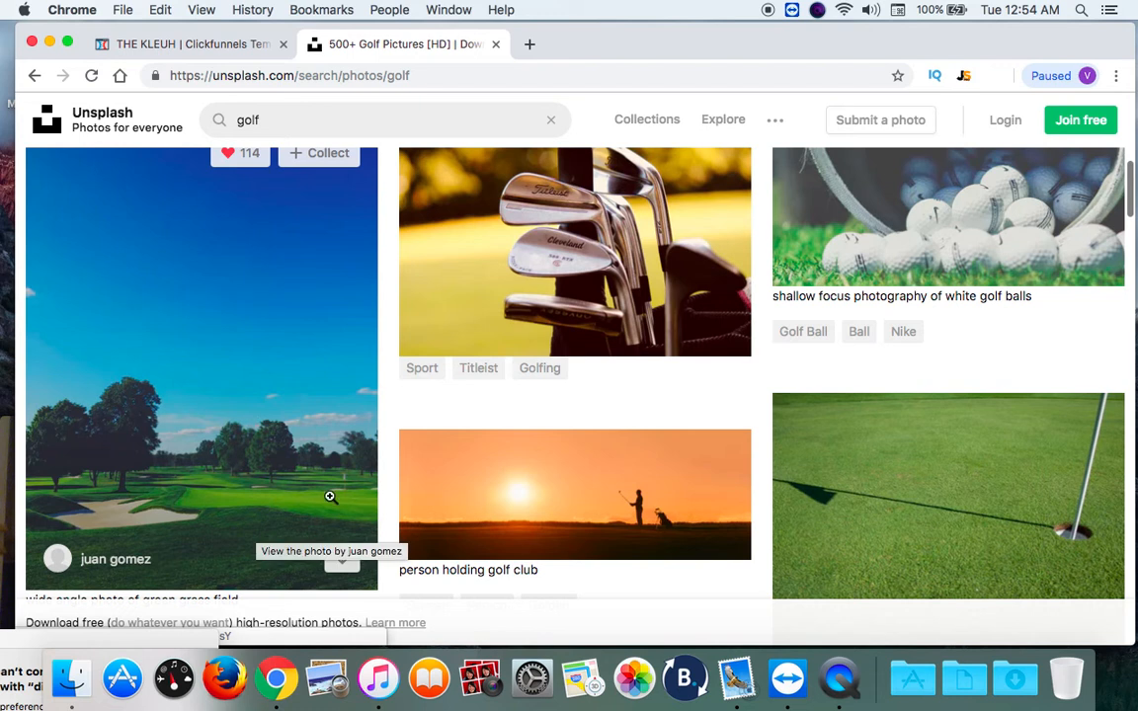
pyautogui.scroll(-5, 385, 426)
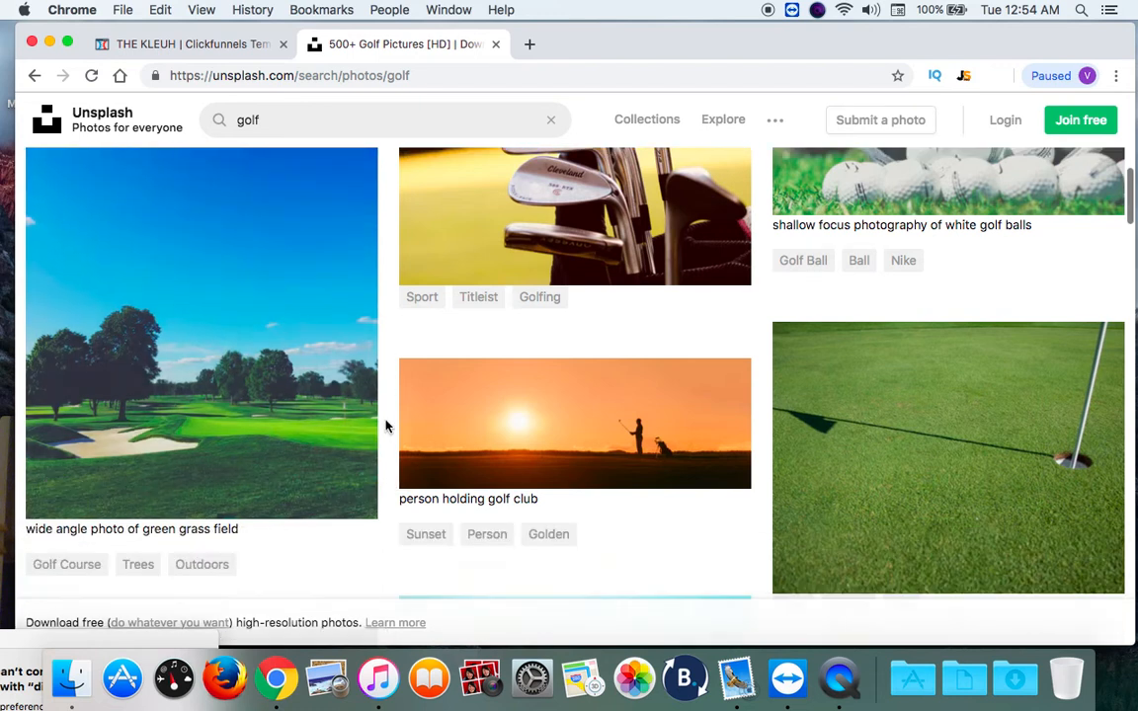
pyautogui.scroll(-3, 385, 426)
pyautogui.scroll(3, 385, 426)
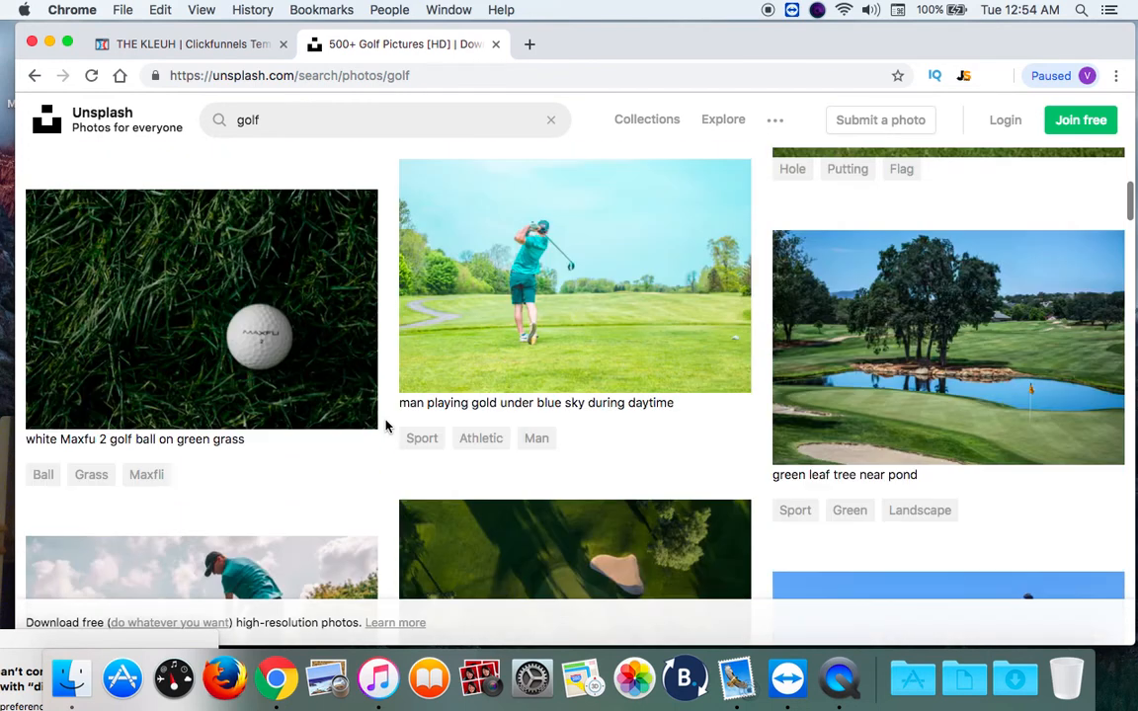
pyautogui.moveTo(159, 269)
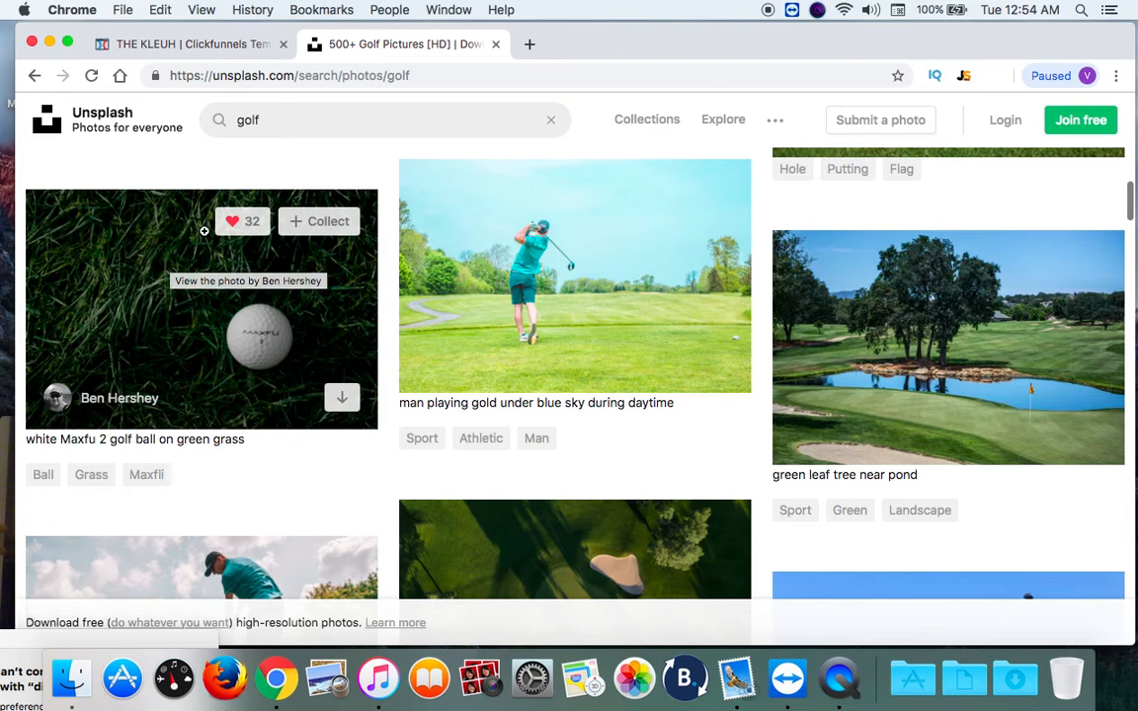
pyautogui.moveTo(426, 272)
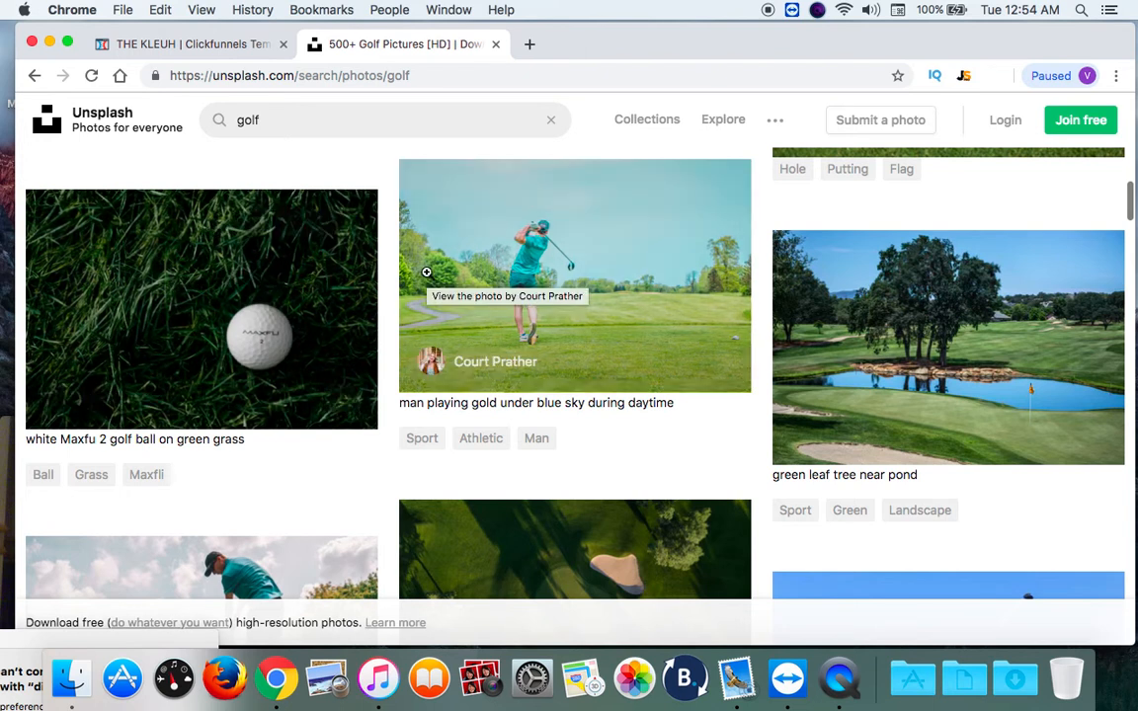
pyautogui.scroll(-5, 390, 353)
pyautogui.scroll(-9, 391, 352)
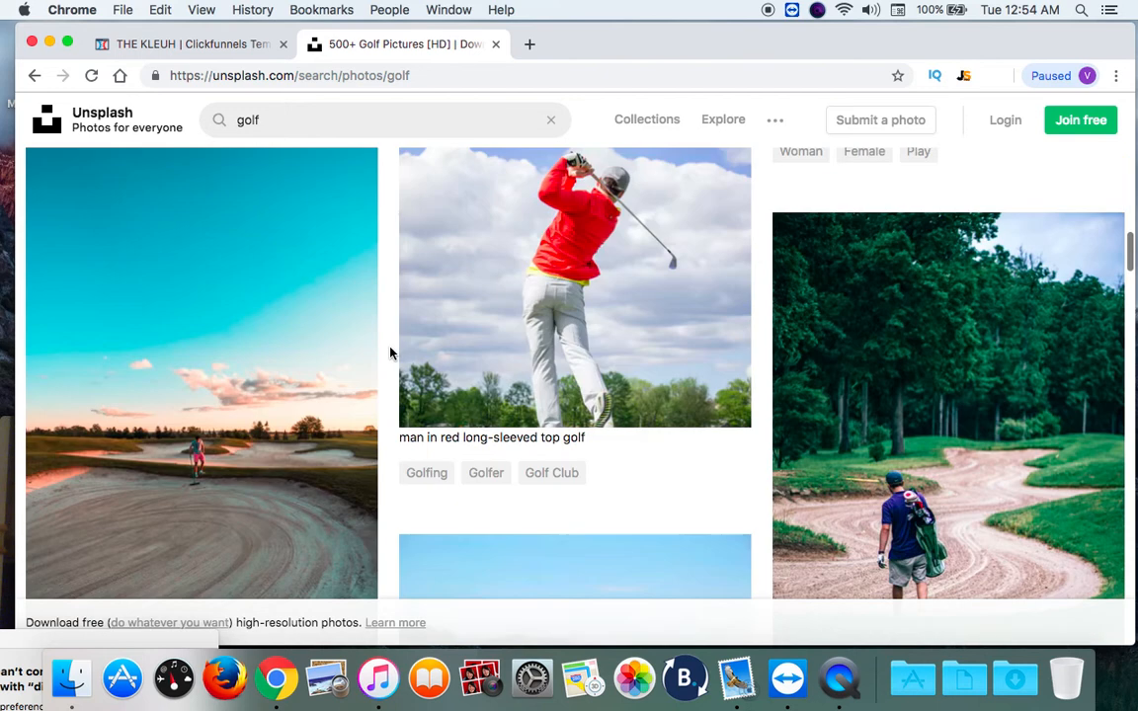
pyautogui.scroll(-2, 390, 353)
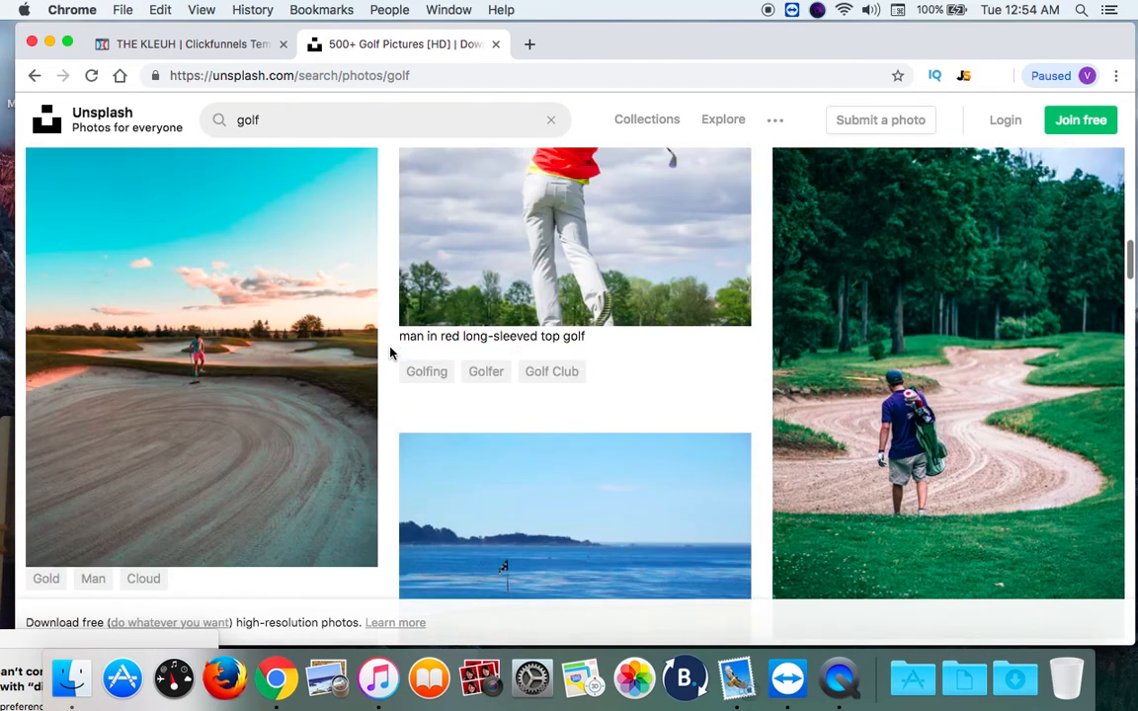
# Download the photo of the golfer in a yellow-green shirt with the ball lying on the grass, in the first row of results.
pyautogui.scroll(12, 390, 353)
pyautogui.scroll(10, 391, 352)
pyautogui.scroll(8, 390, 353)
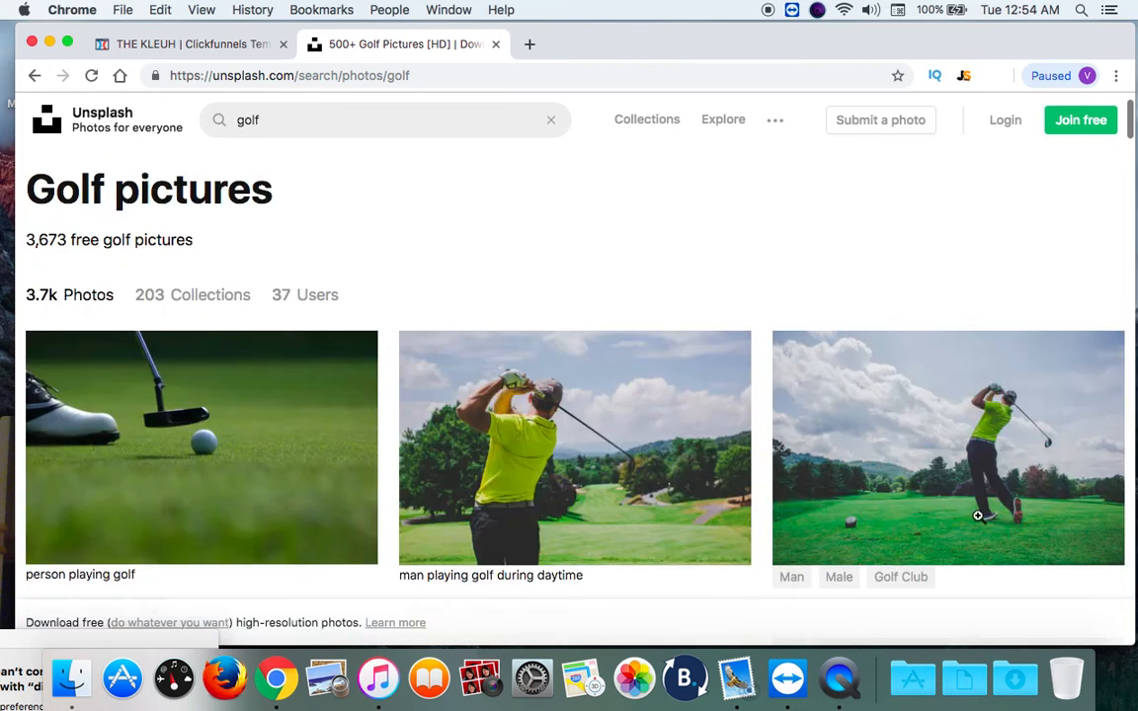
pyautogui.moveTo(977, 515)
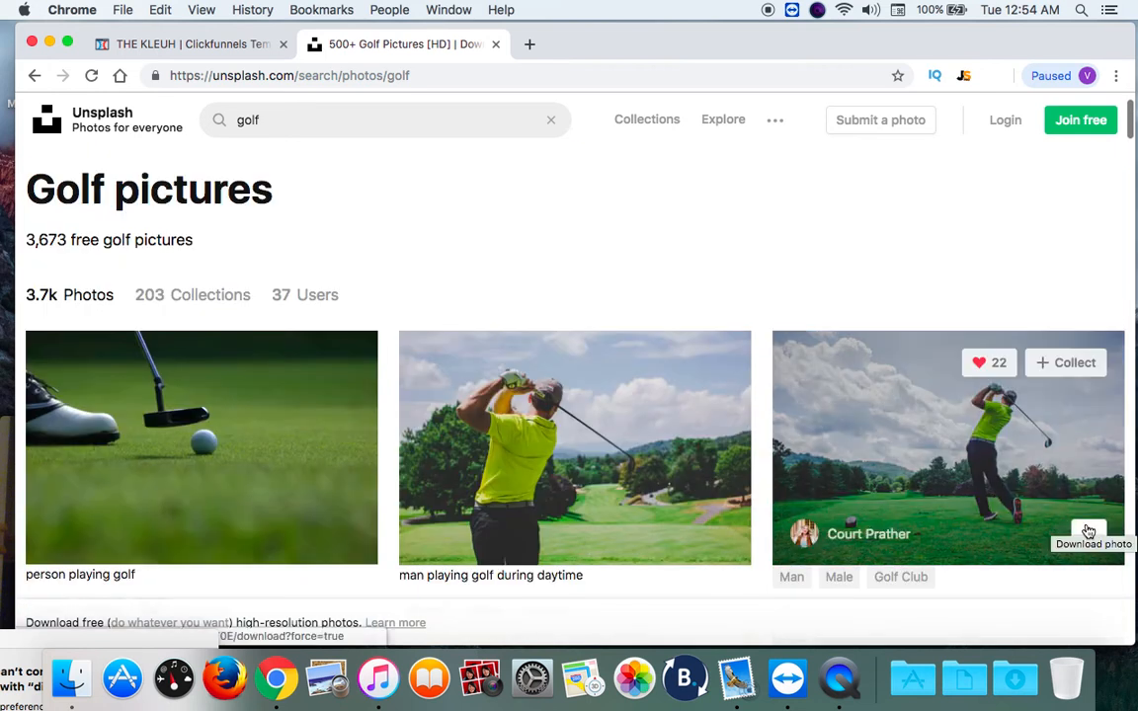
pyautogui.click(1088, 533)
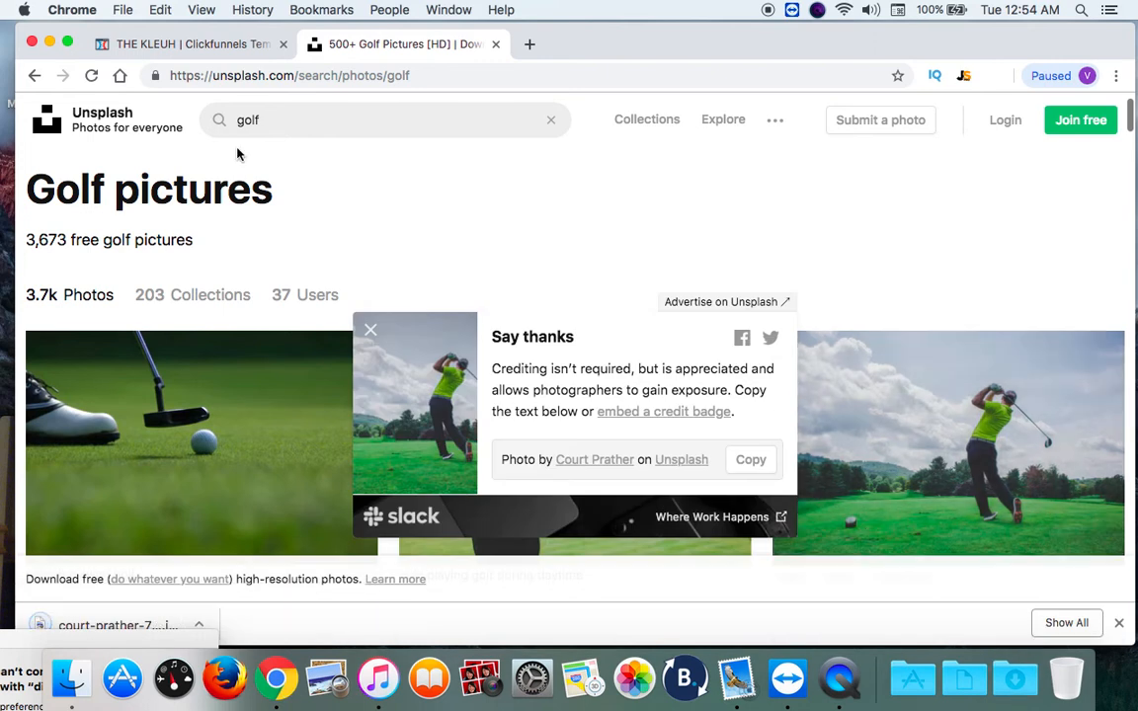
# Back in the ClickFunnels editor, upload the golfer photo from the Downloads folder and set it as the page's background image.
pyautogui.click(170, 45)
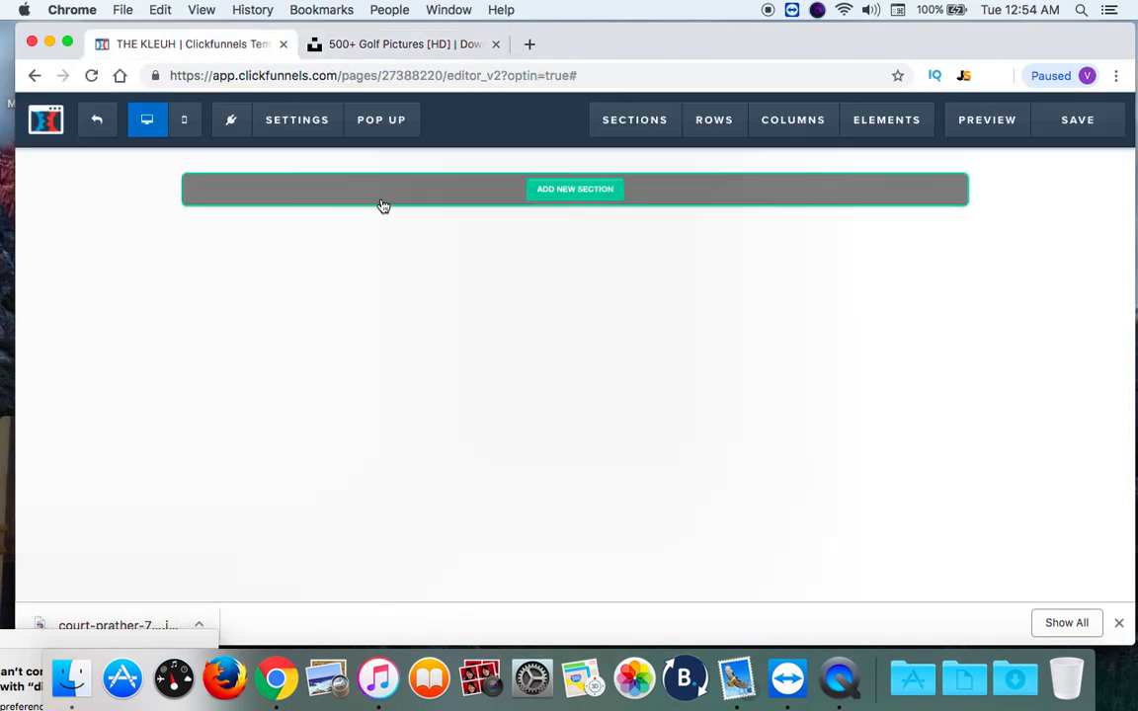
pyautogui.click(308, 136)
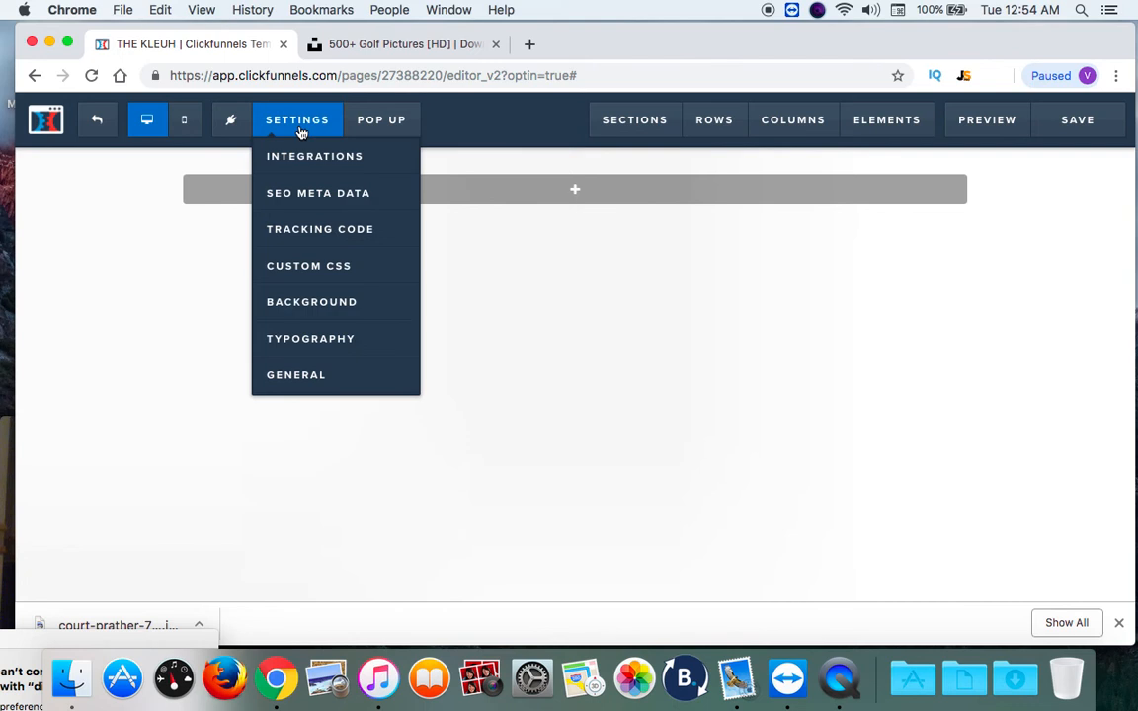
pyautogui.click(305, 303)
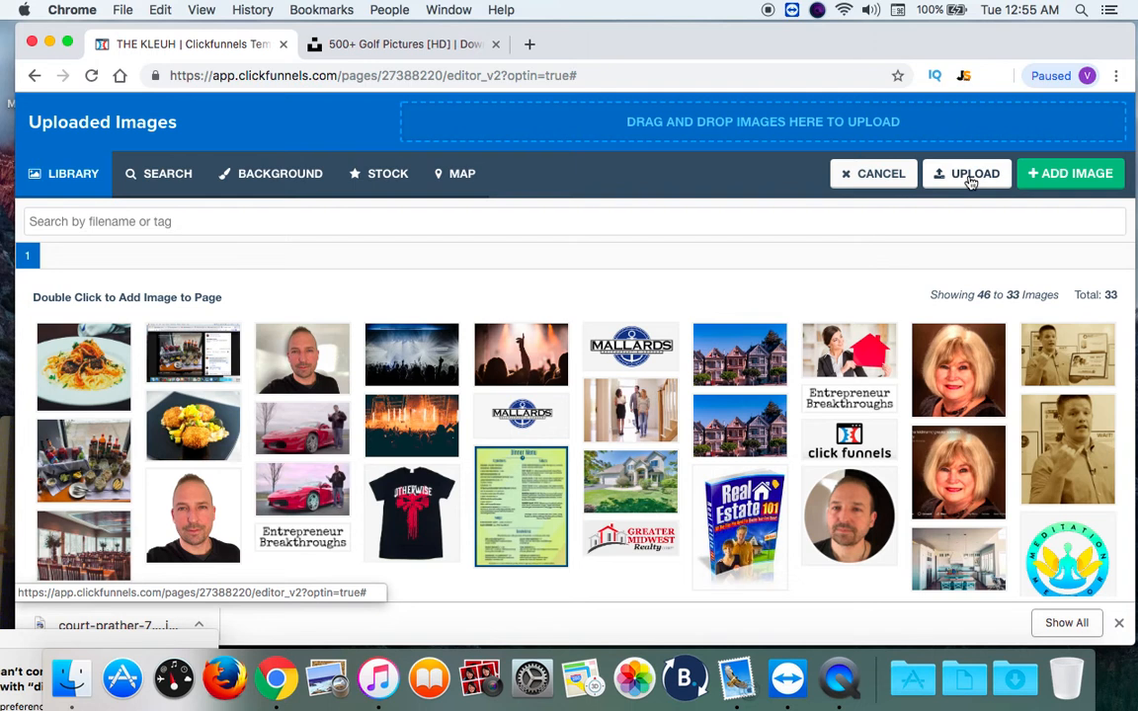
pyautogui.click(971, 175)
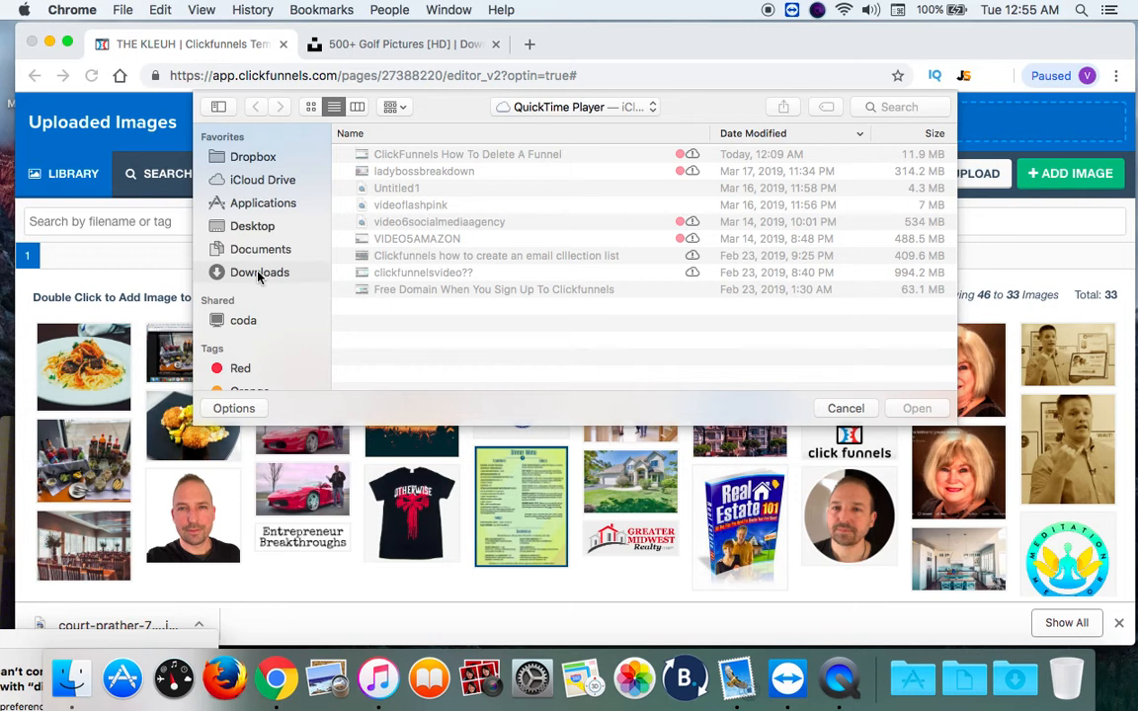
pyautogui.click(259, 276)
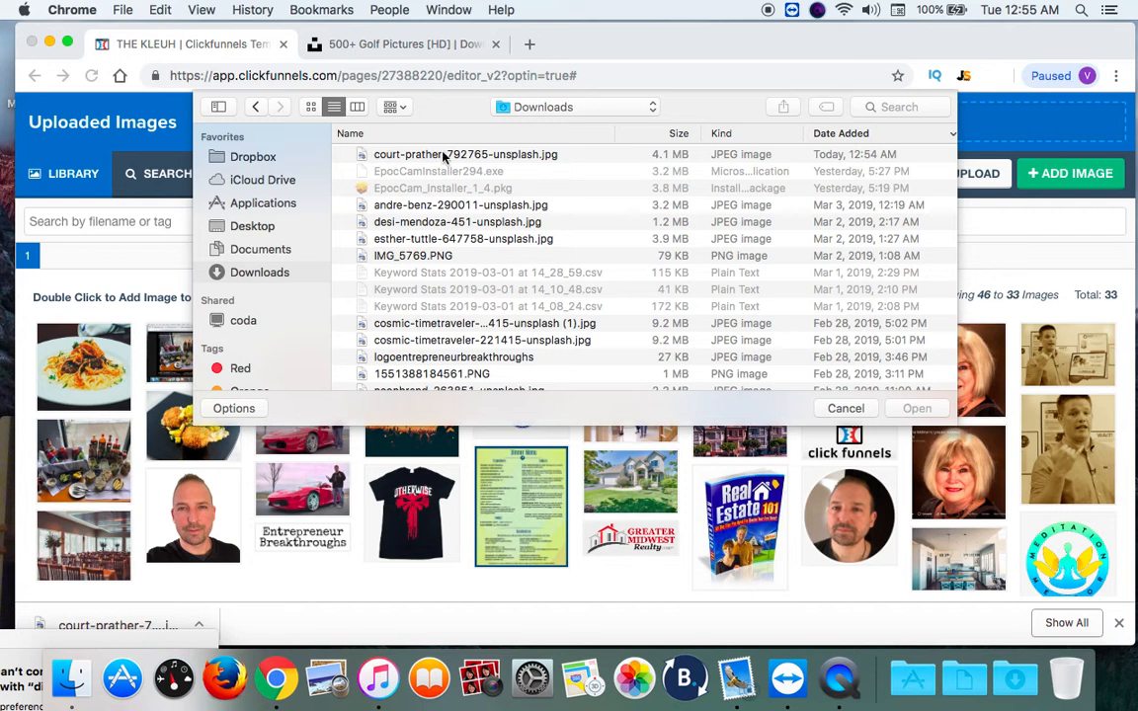
pyautogui.click(497, 151)
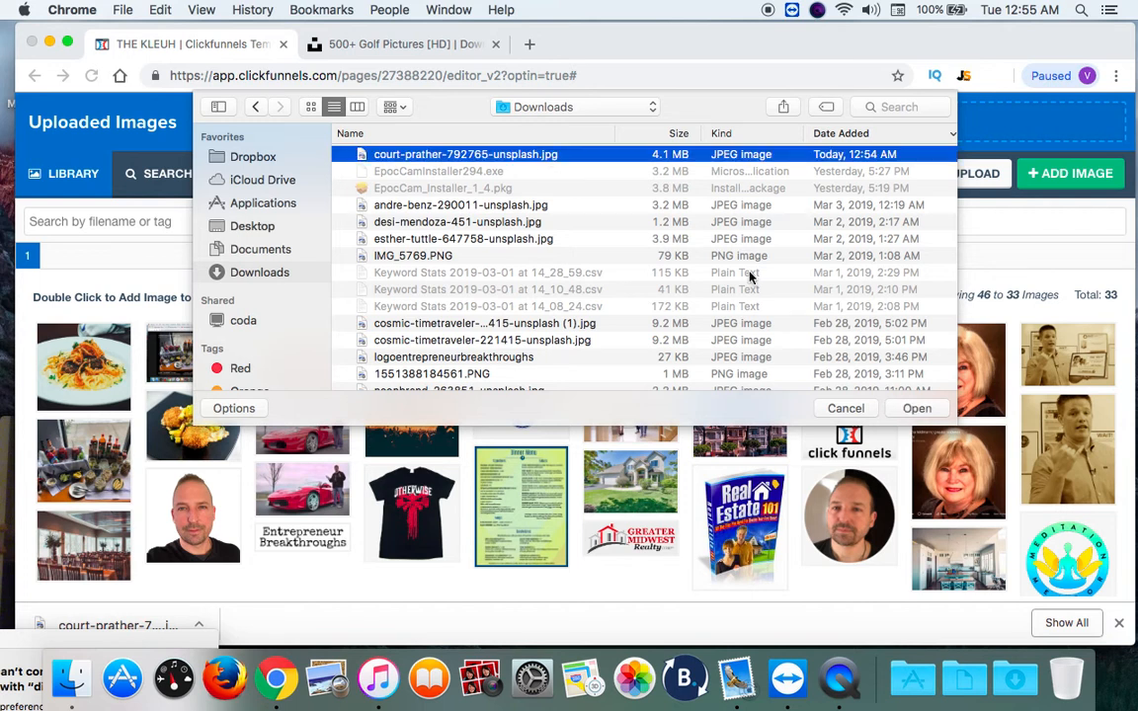
pyautogui.click(917, 406)
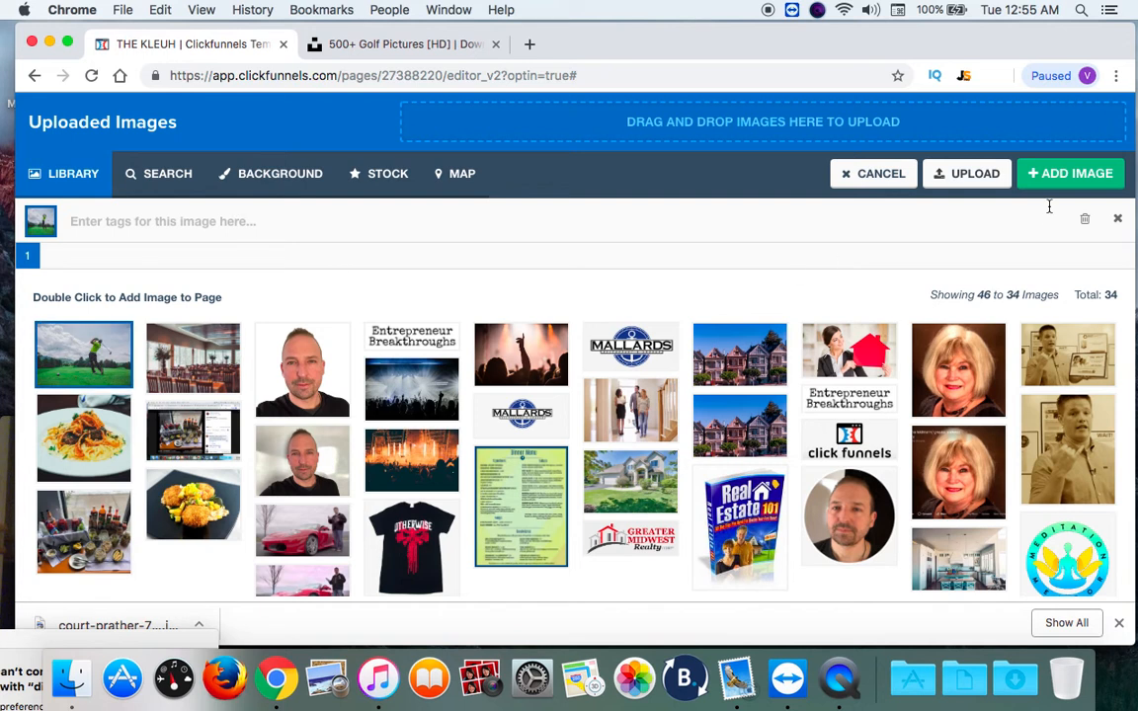
pyautogui.click(1065, 180)
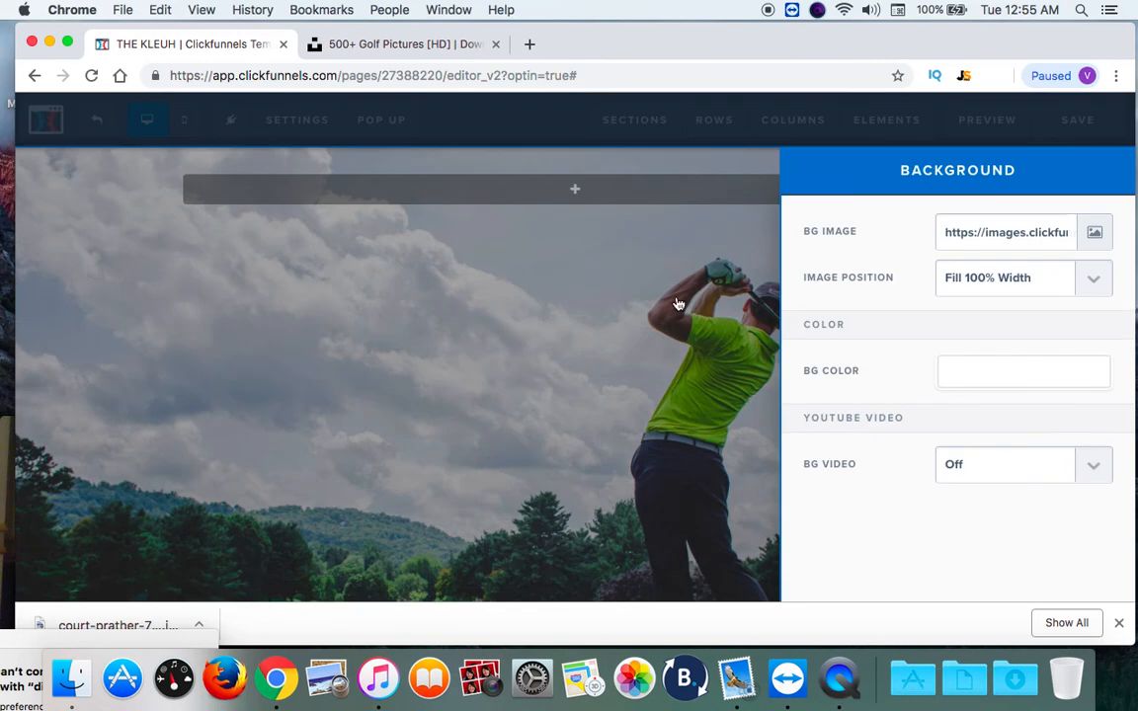
pyautogui.click(638, 305)
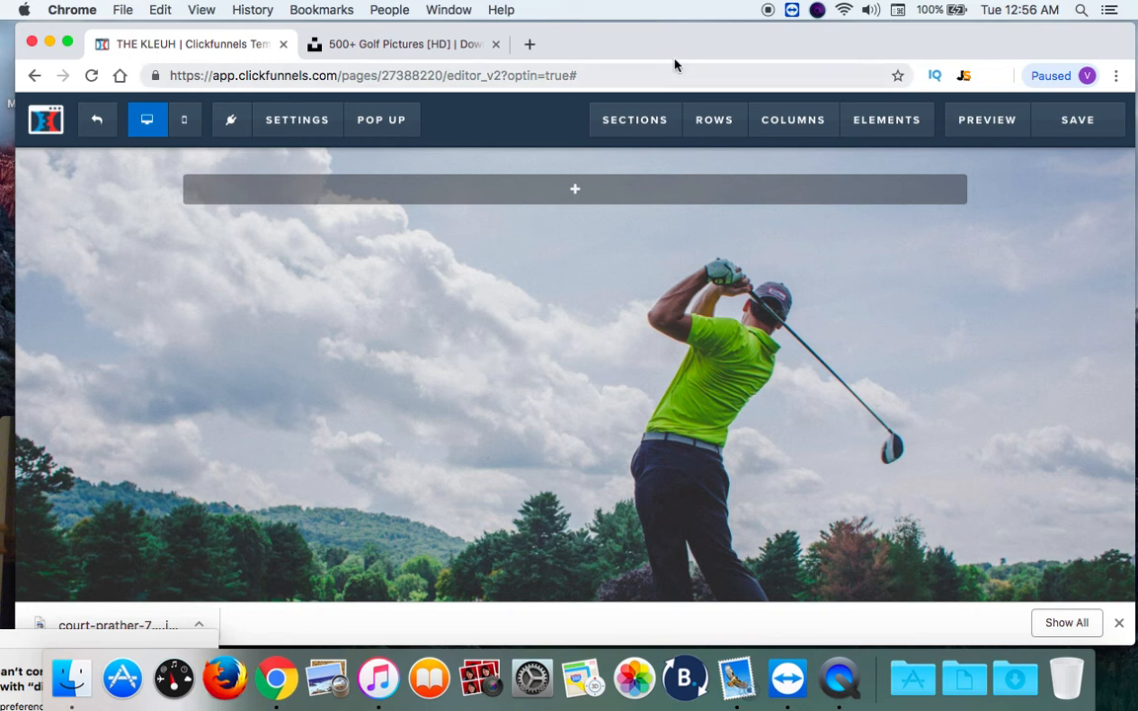
pyautogui.moveTo(678, 61)
pyautogui.mouseDown()
pyautogui.moveTo(644, 56)
pyautogui.moveTo(664, 56)
pyautogui.mouseUp()
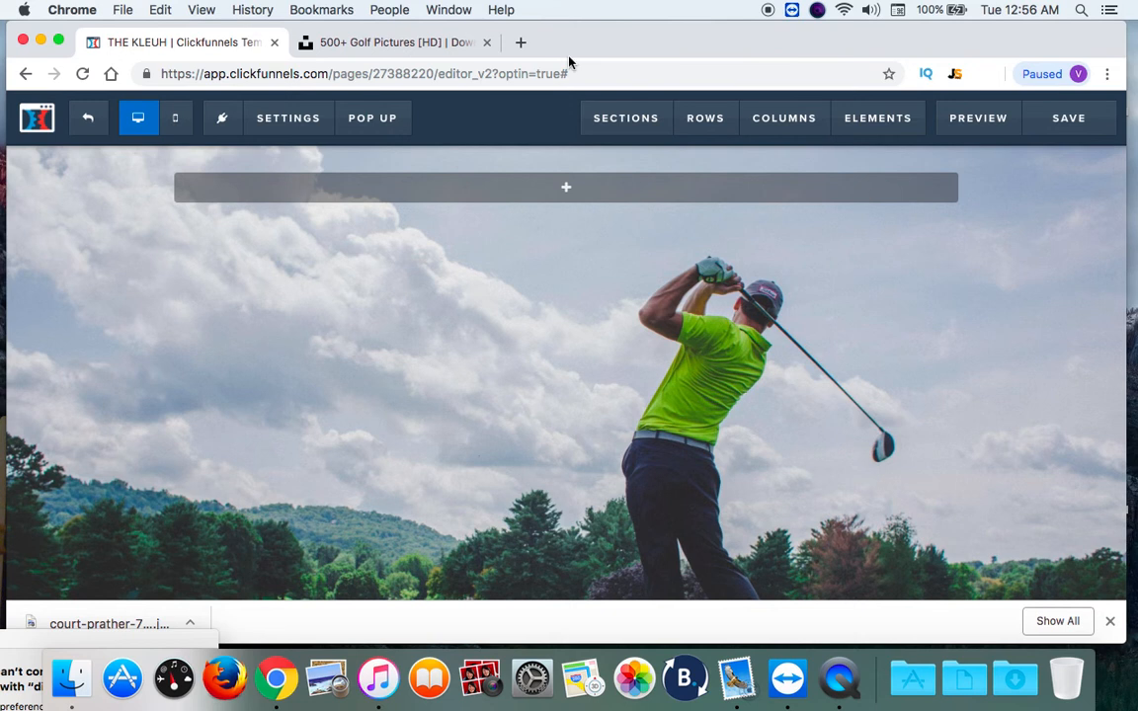
pyautogui.moveTo(572, 43); pyautogui.dragTo(587, 40)
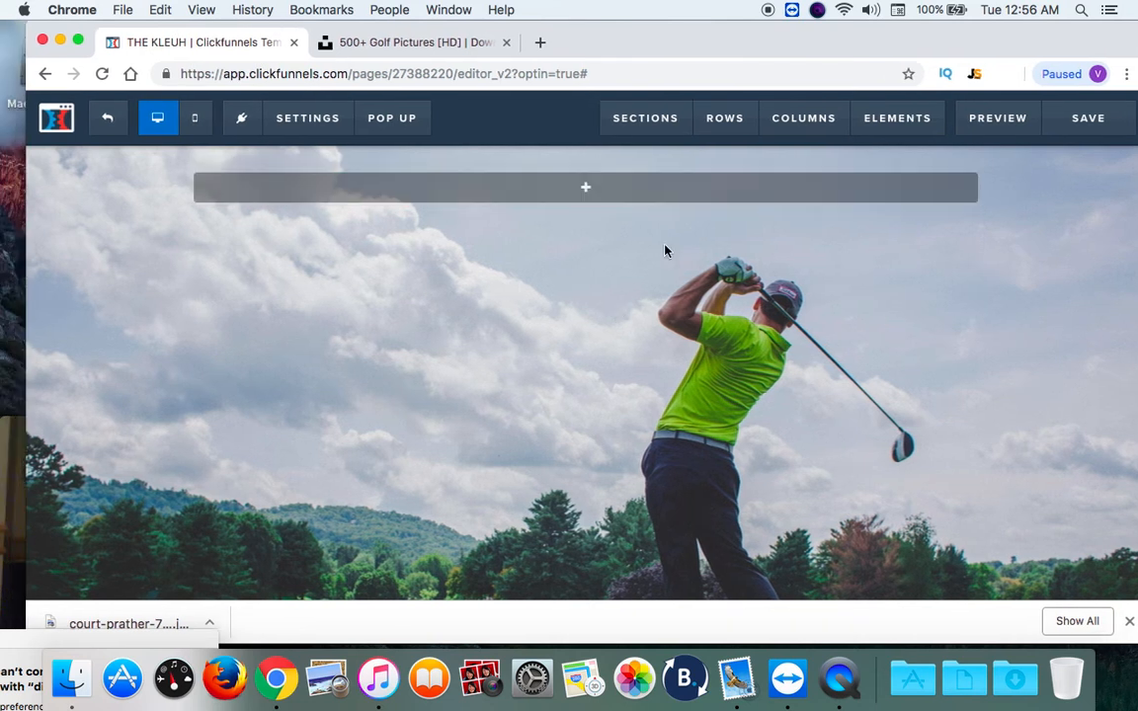
pyautogui.moveTo(585, 183)
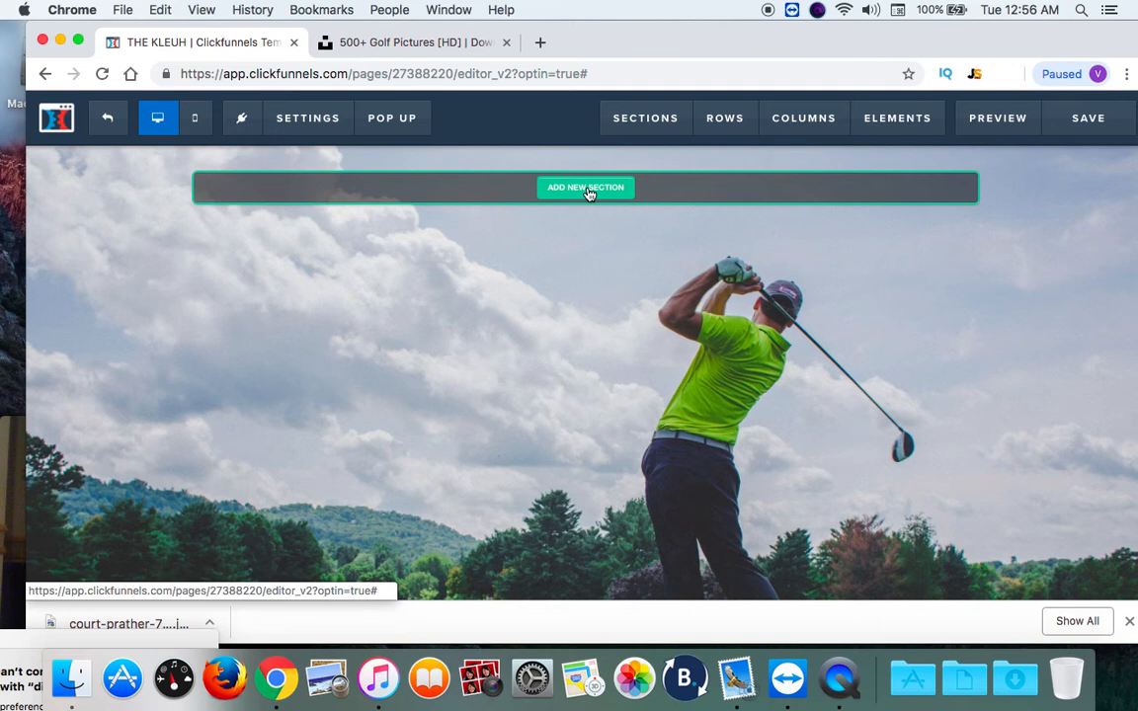
pyautogui.click(587, 190)
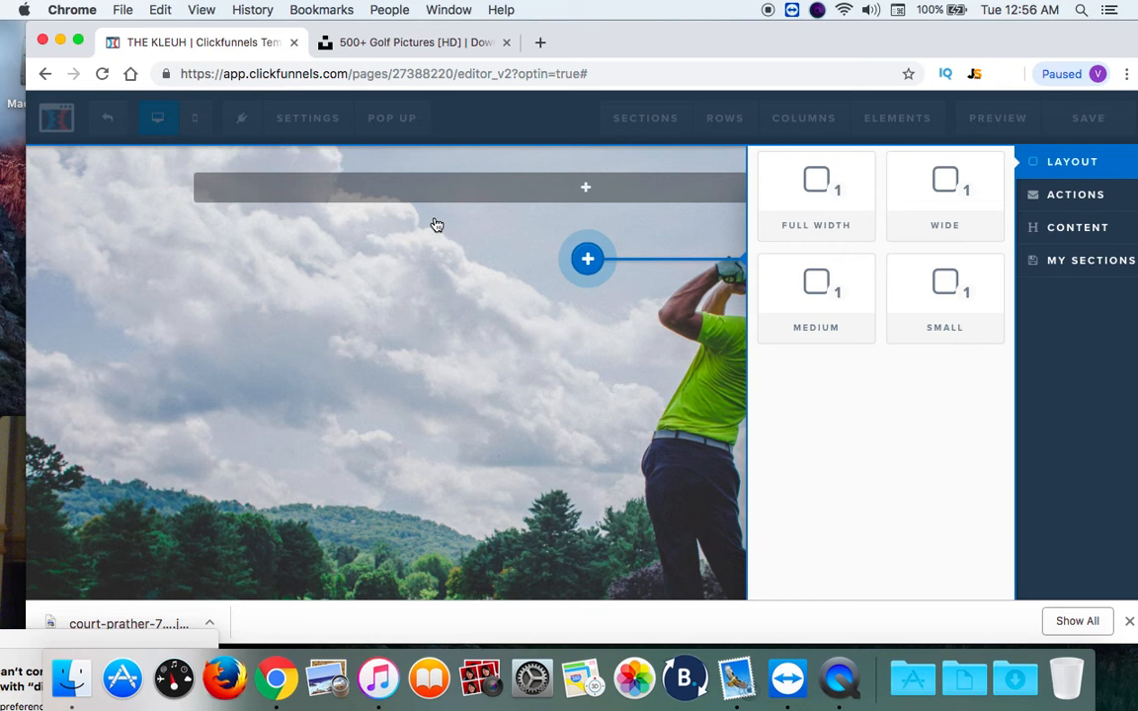
pyautogui.click(254, 207)
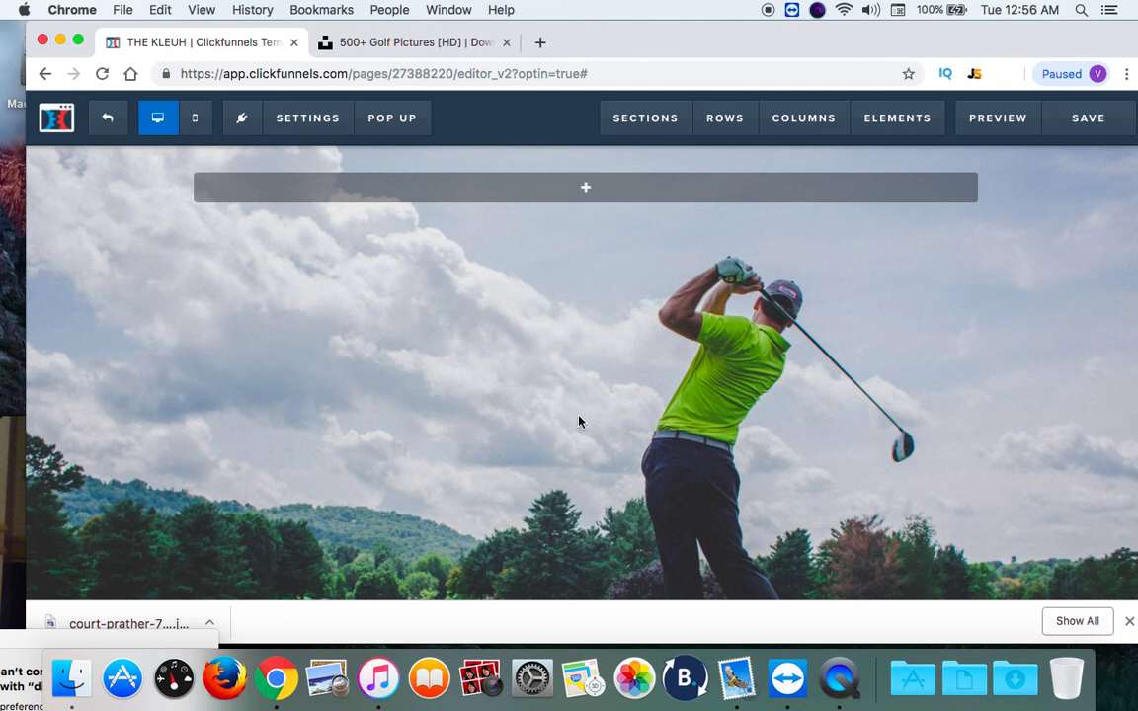
# Add a full-width section to the empty optin page.
pyautogui.moveTo(585, 203)
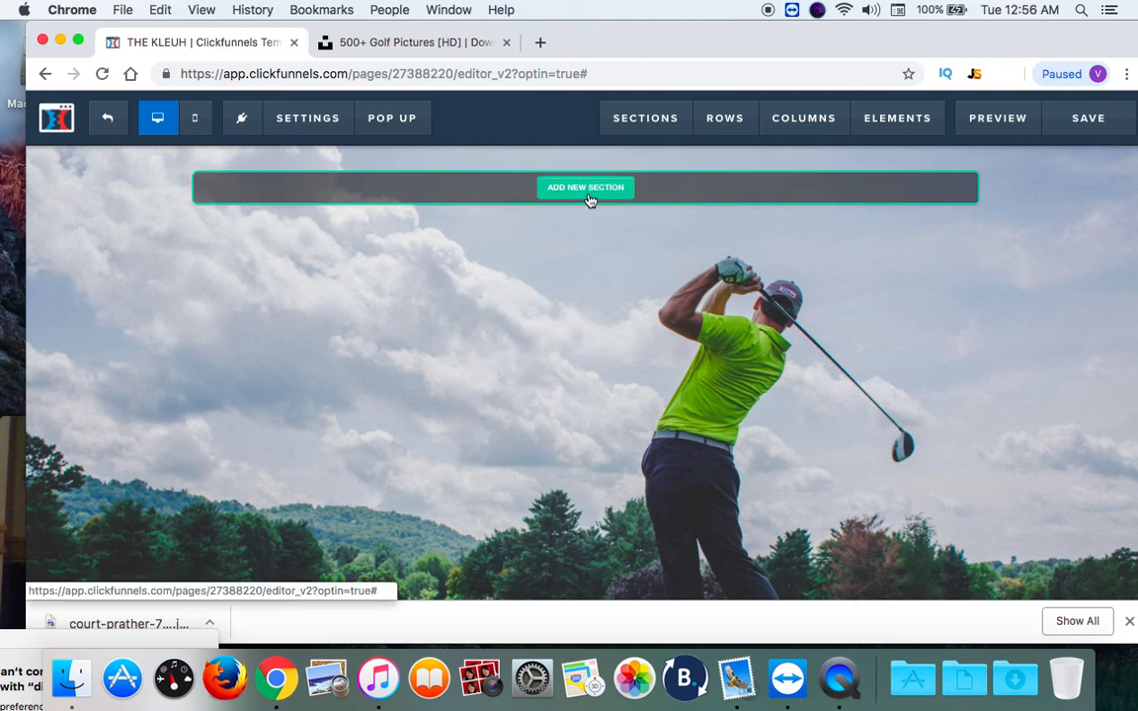
pyautogui.click(854, 204)
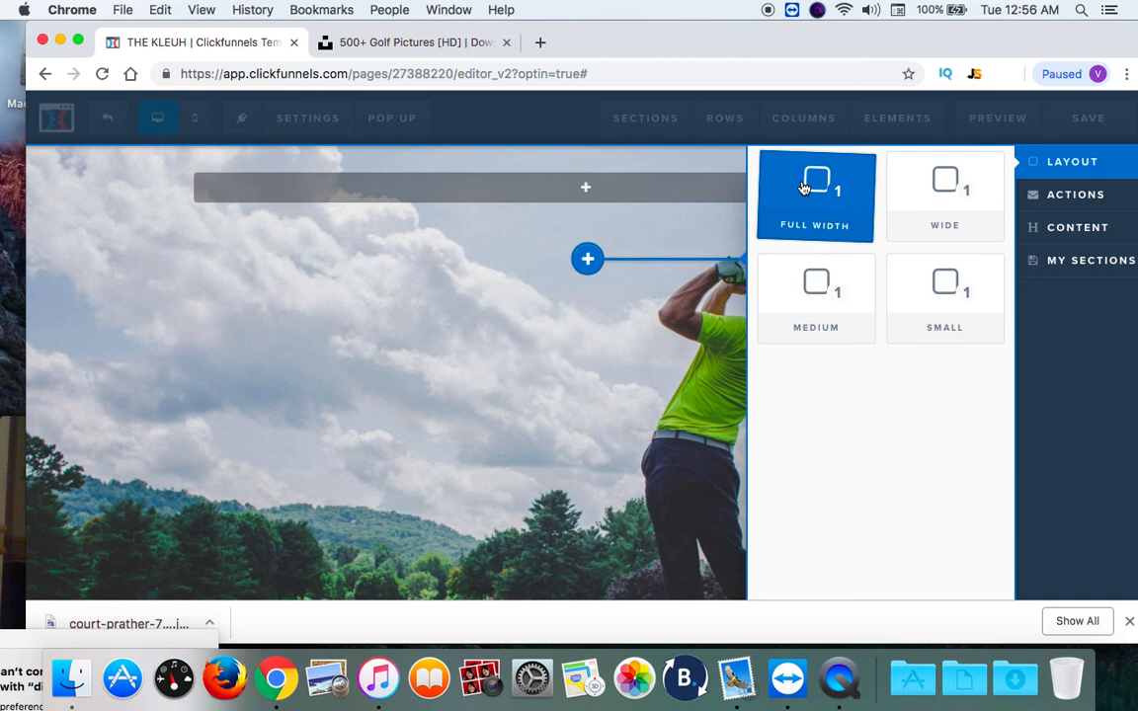
pyautogui.moveTo(709, 215); pyautogui.dragTo(592, 249)
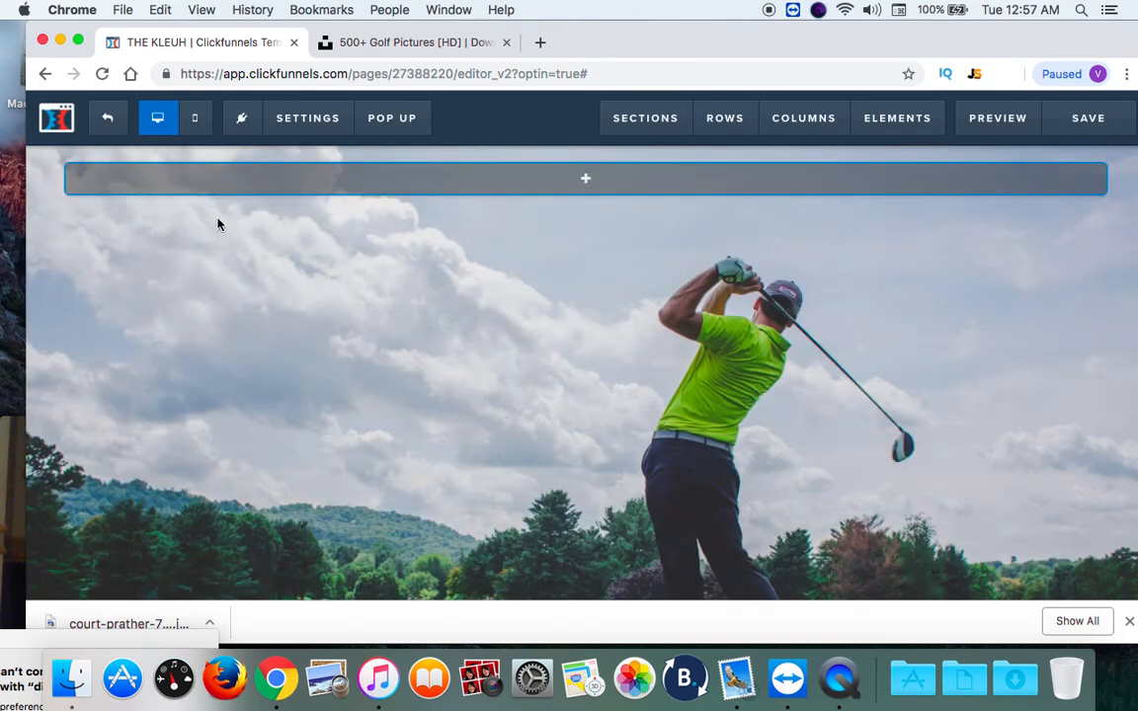
# Insert a two-column row into the new full-width section.
pyautogui.moveTo(178, 194)
pyautogui.moveTo(579, 189)
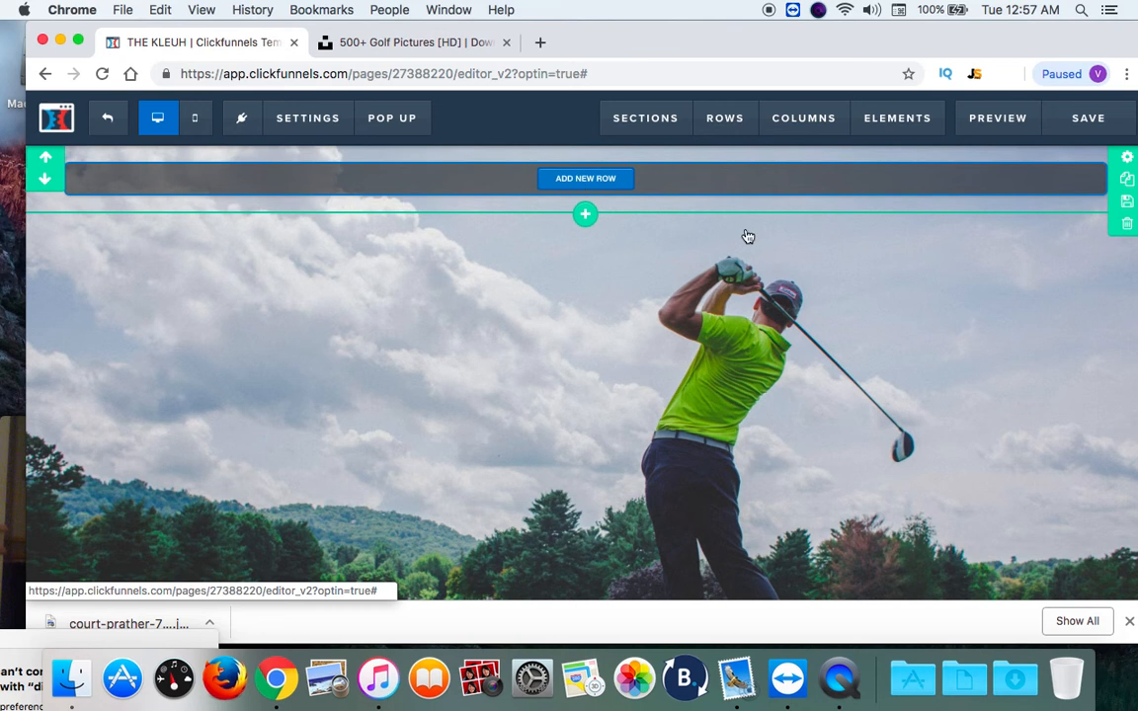
pyautogui.click(587, 249)
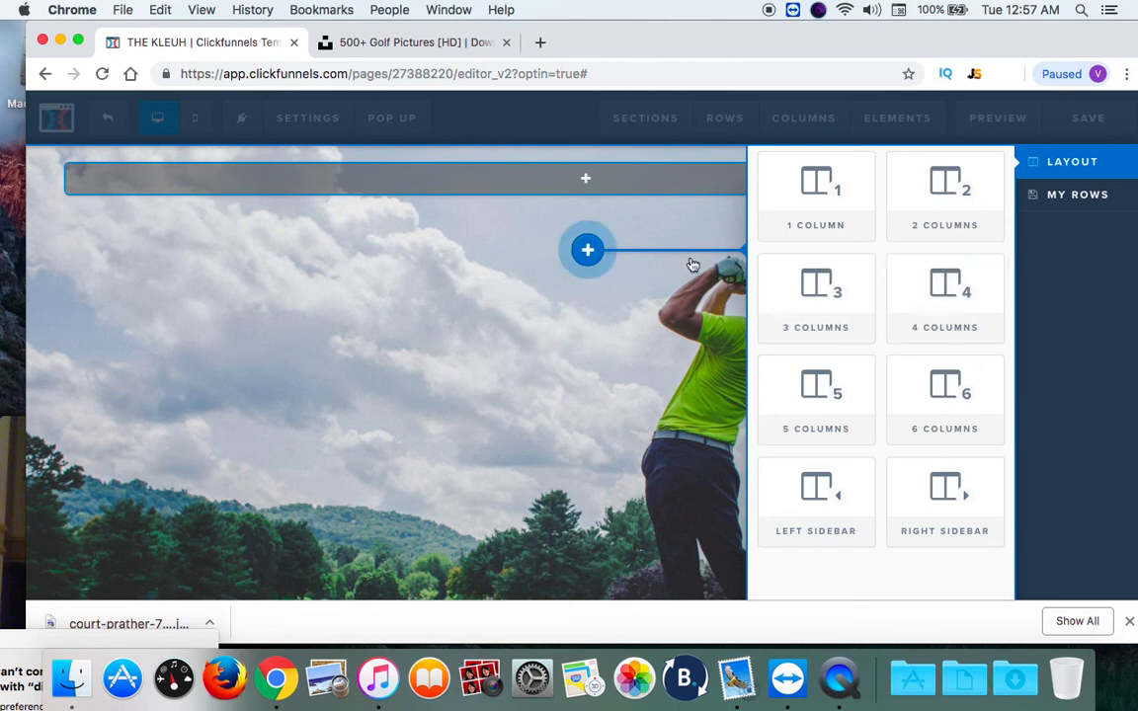
pyautogui.moveTo(761, 239); pyautogui.dragTo(648, 249)
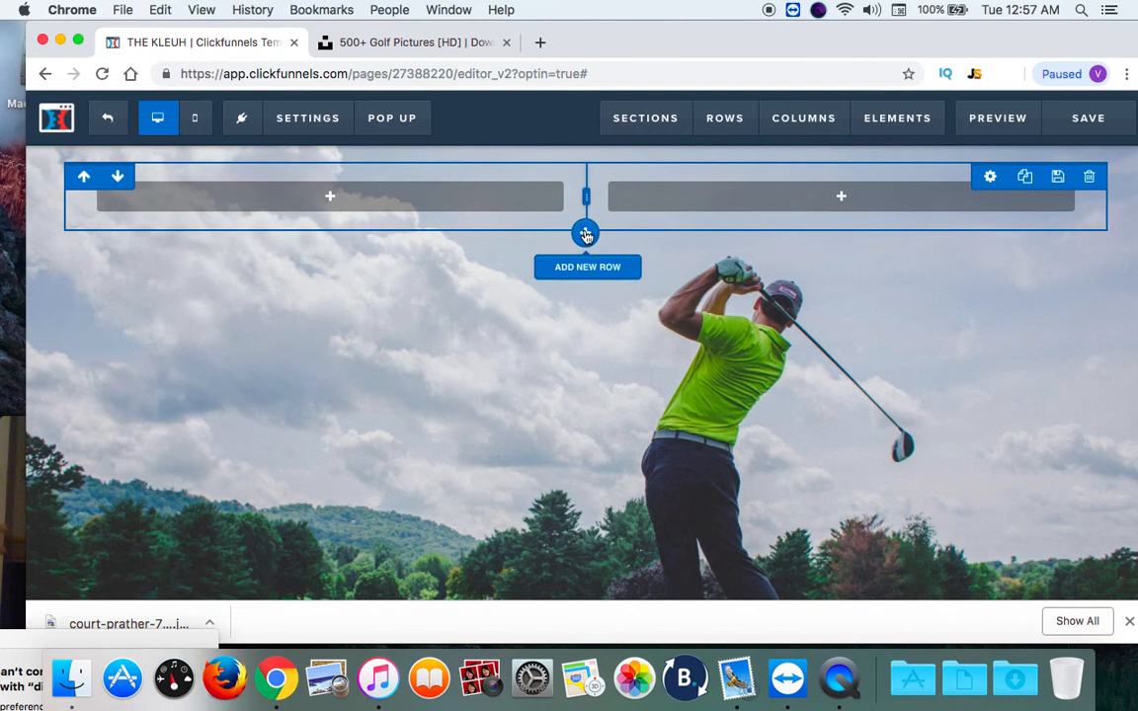
pyautogui.click(874, 251)
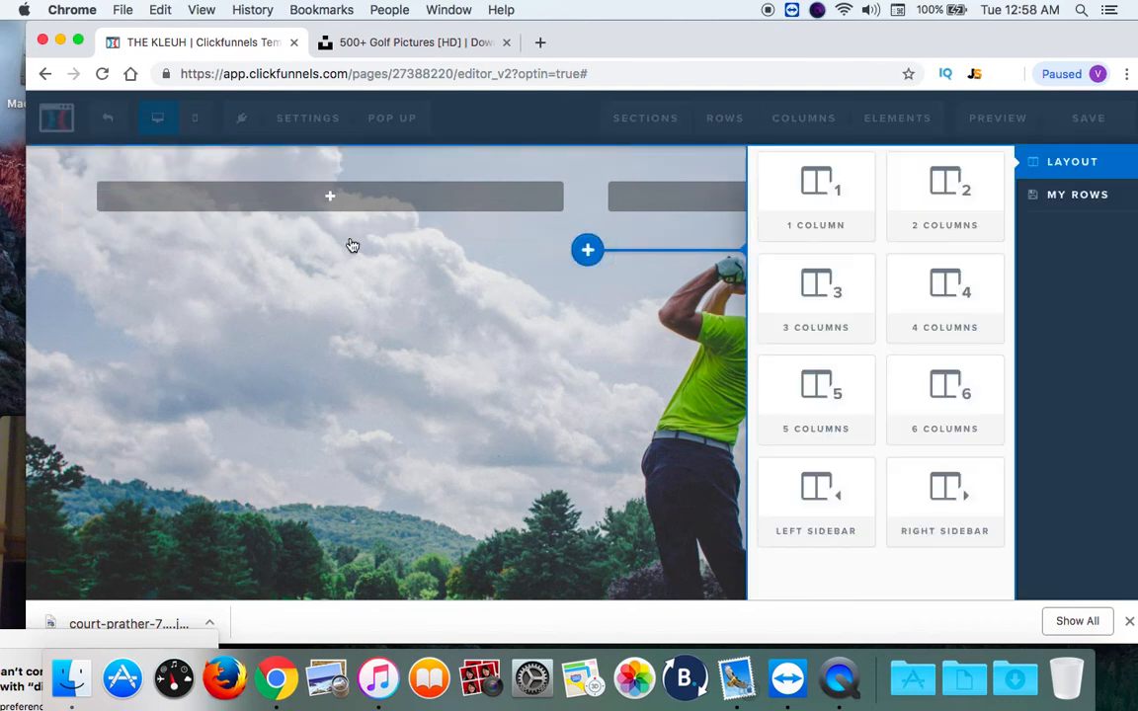
pyautogui.click(339, 209)
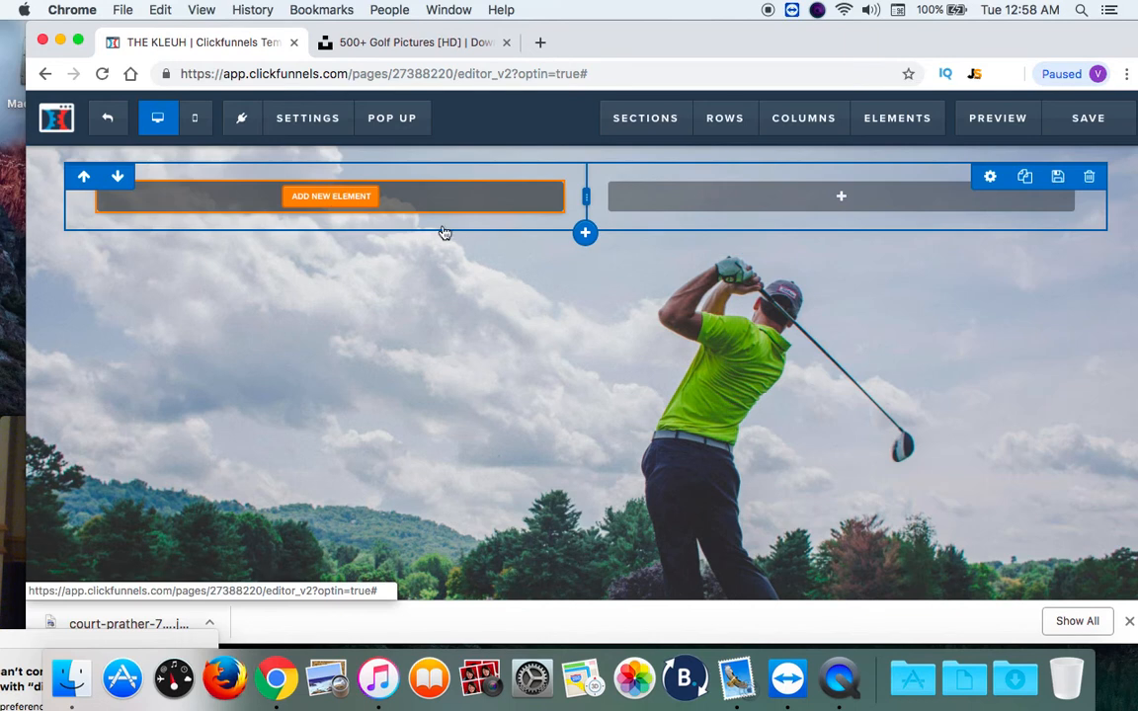
pyautogui.click(739, 311)
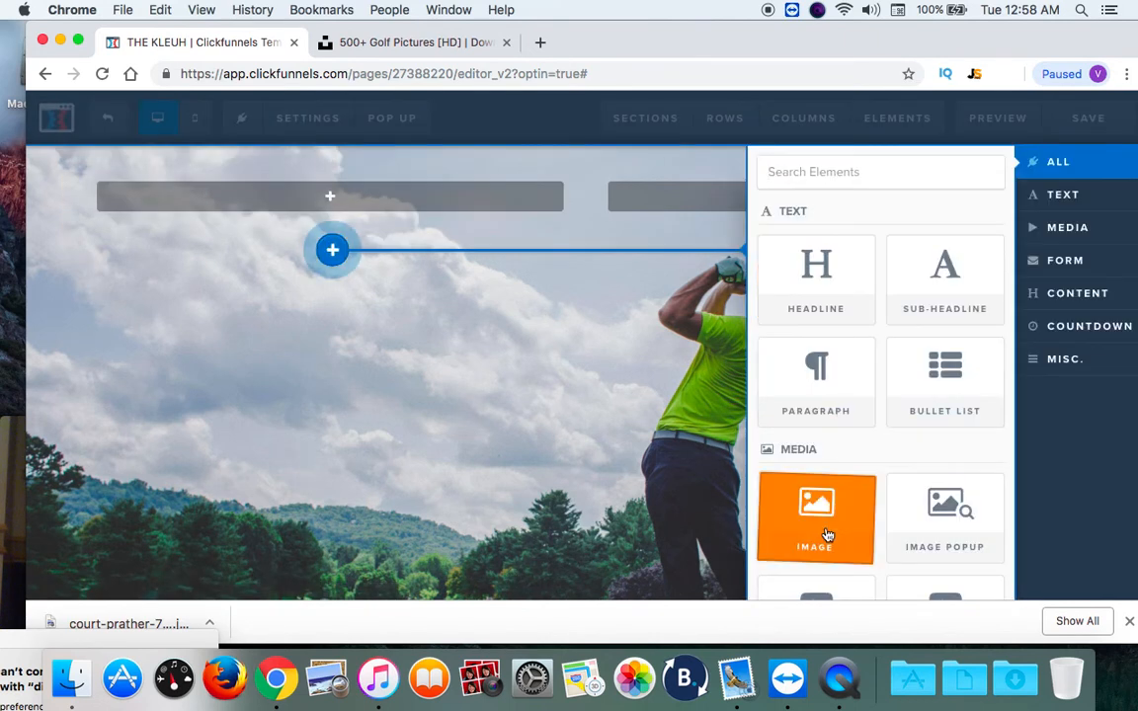
pyautogui.click(326, 195)
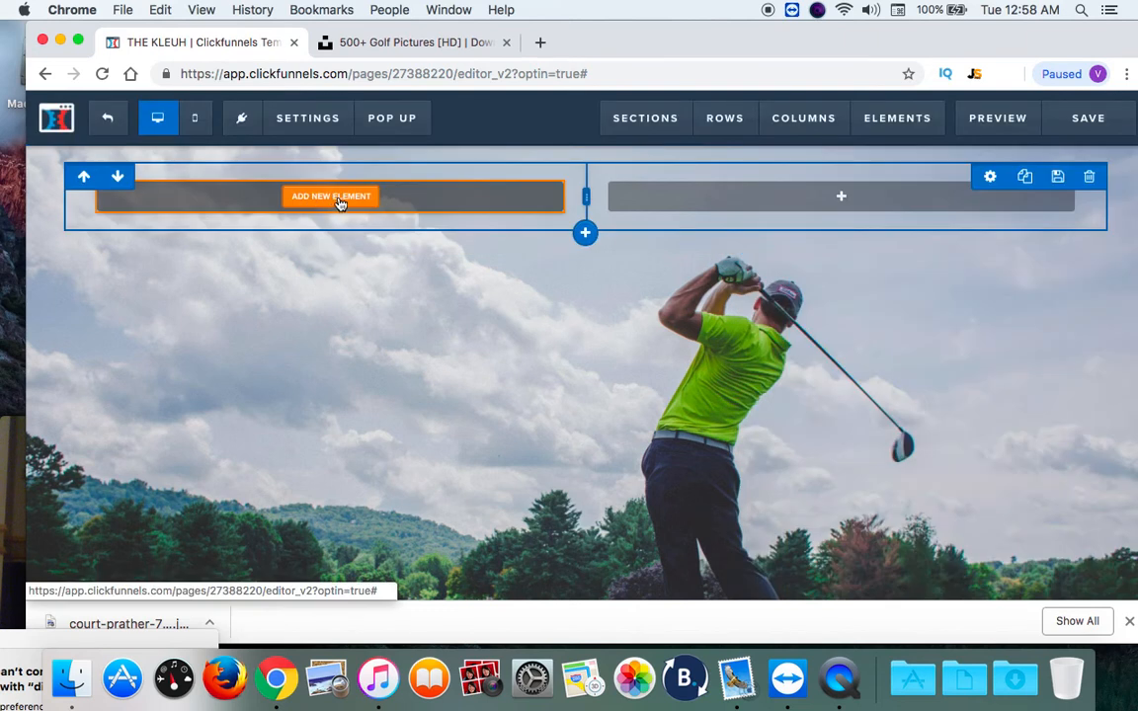
# Add a Video element to the left column of the two-column row.
pyautogui.click(387, 207)
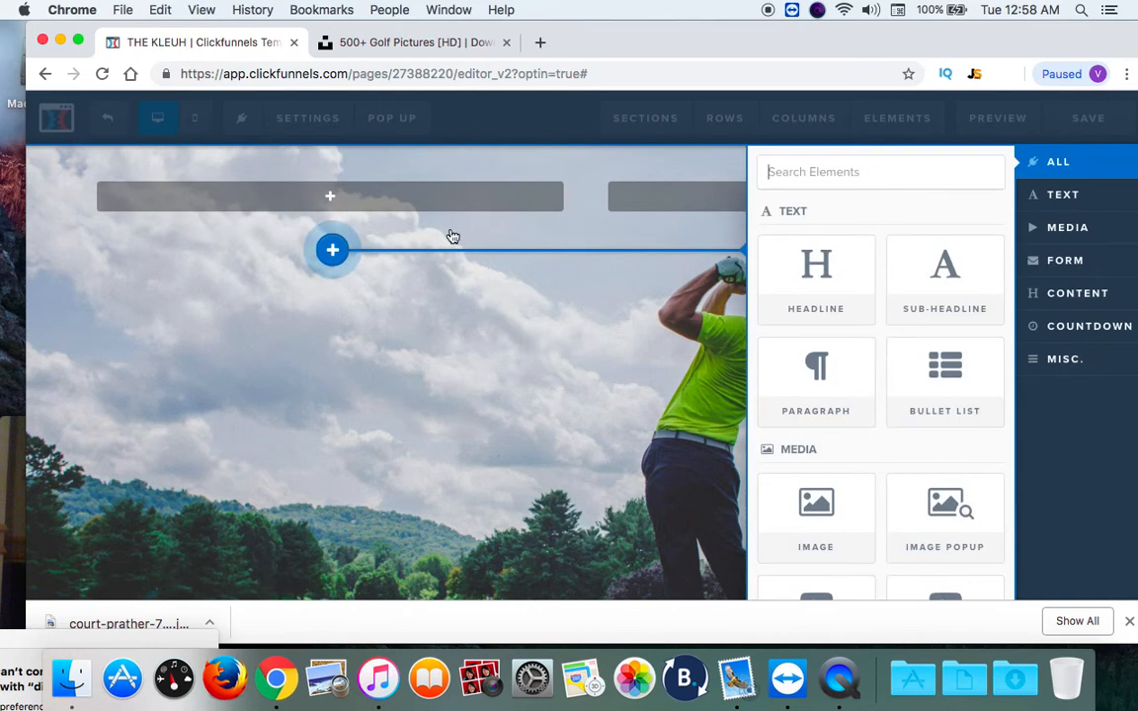
pyautogui.scroll(-3, 757, 441)
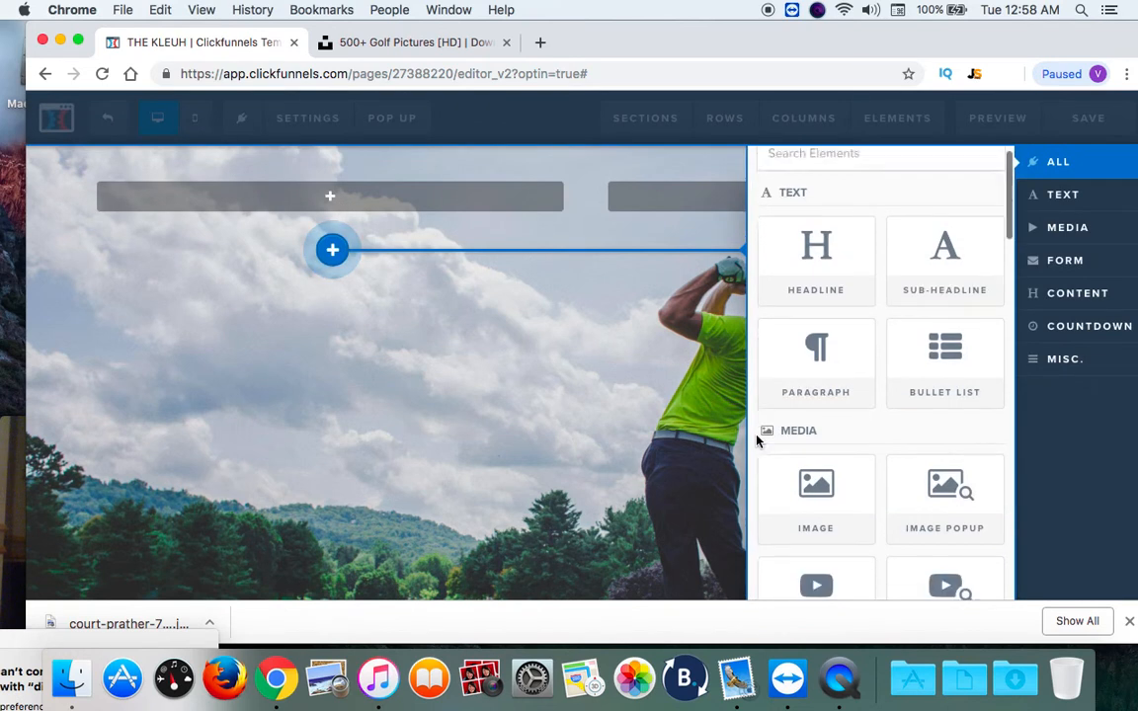
pyautogui.scroll(3, 757, 440)
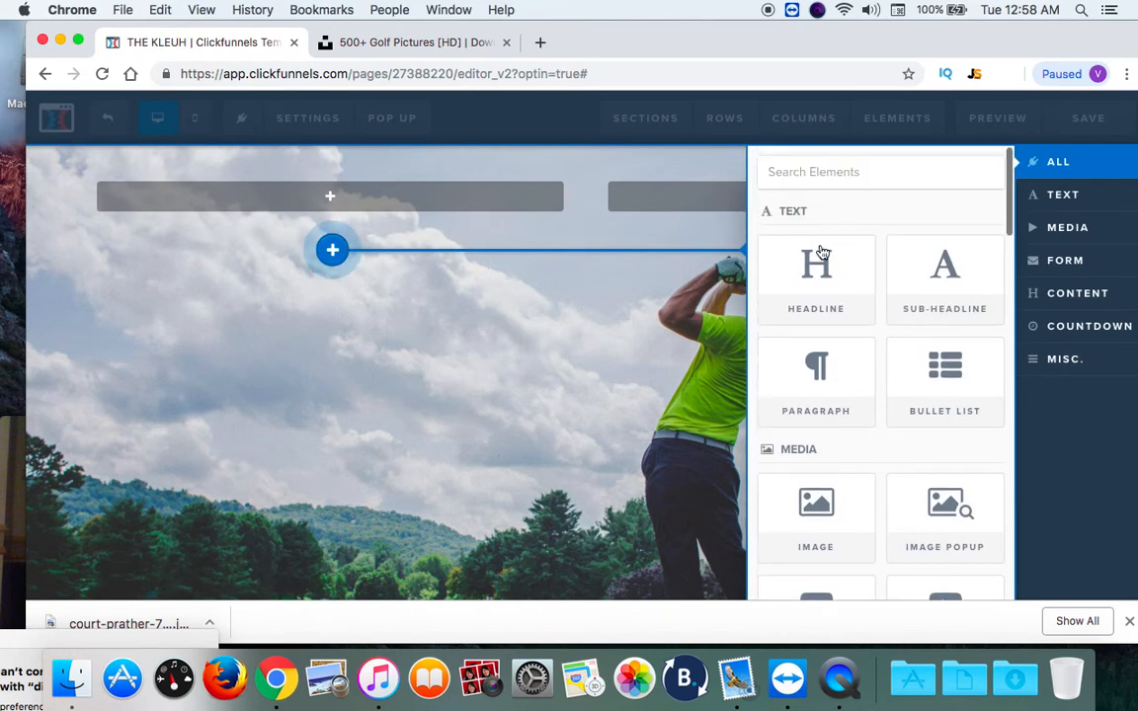
pyautogui.click(960, 272)
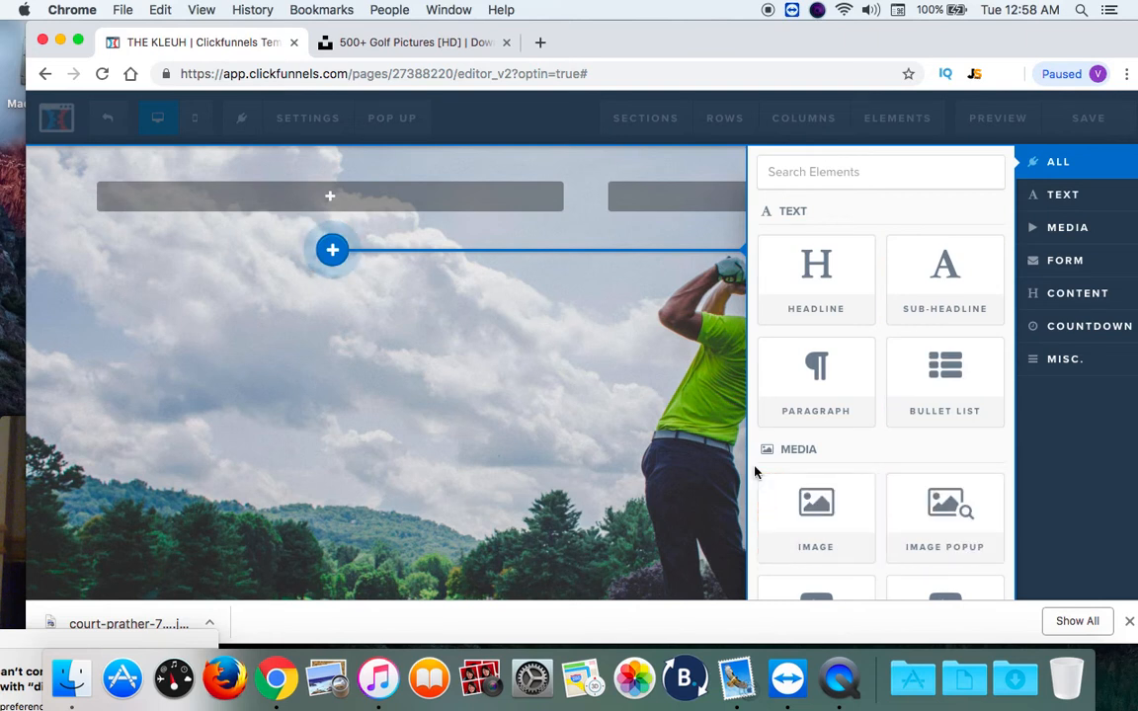
pyautogui.scroll(-3, 755, 471)
pyautogui.scroll(-2, 755, 472)
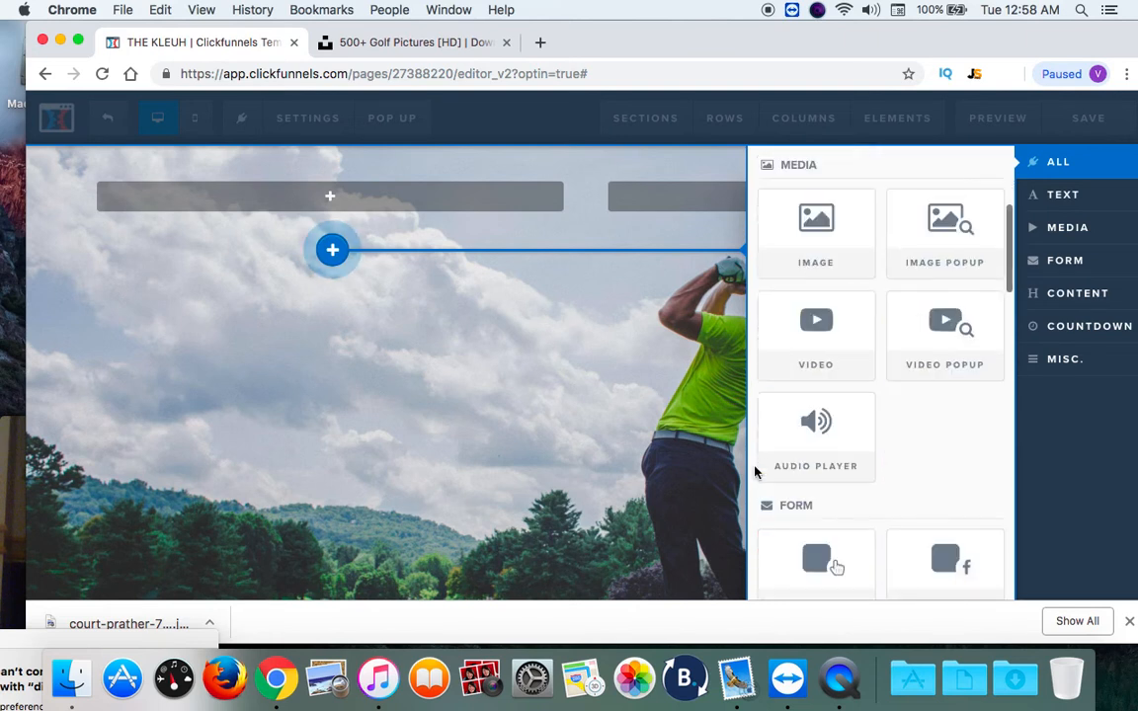
pyautogui.click(810, 341)
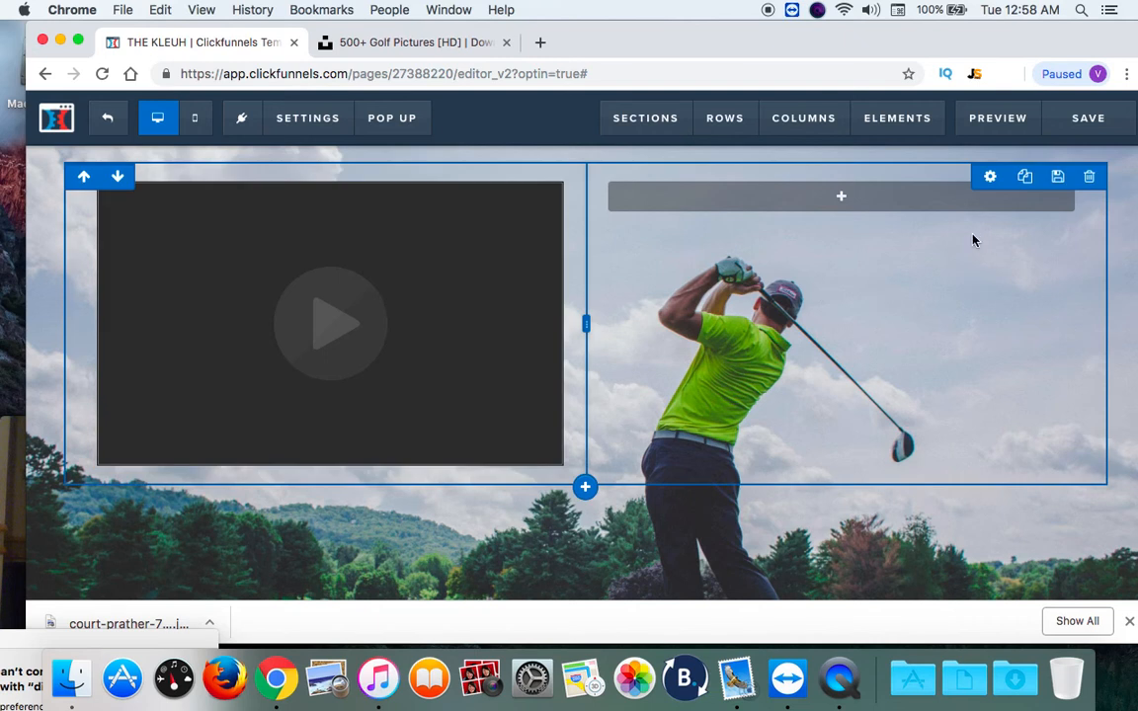
# Add a Headline element to the right column and a Sub-Headline element beneath it.
pyautogui.click(843, 200)
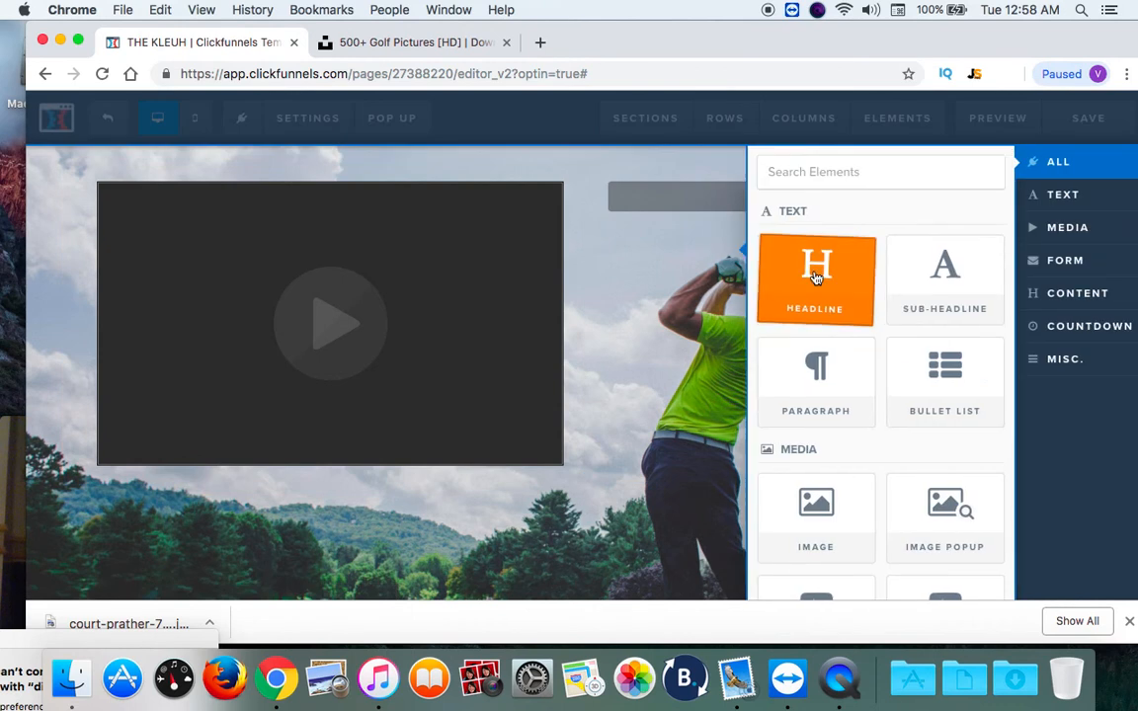
pyautogui.click(815, 278)
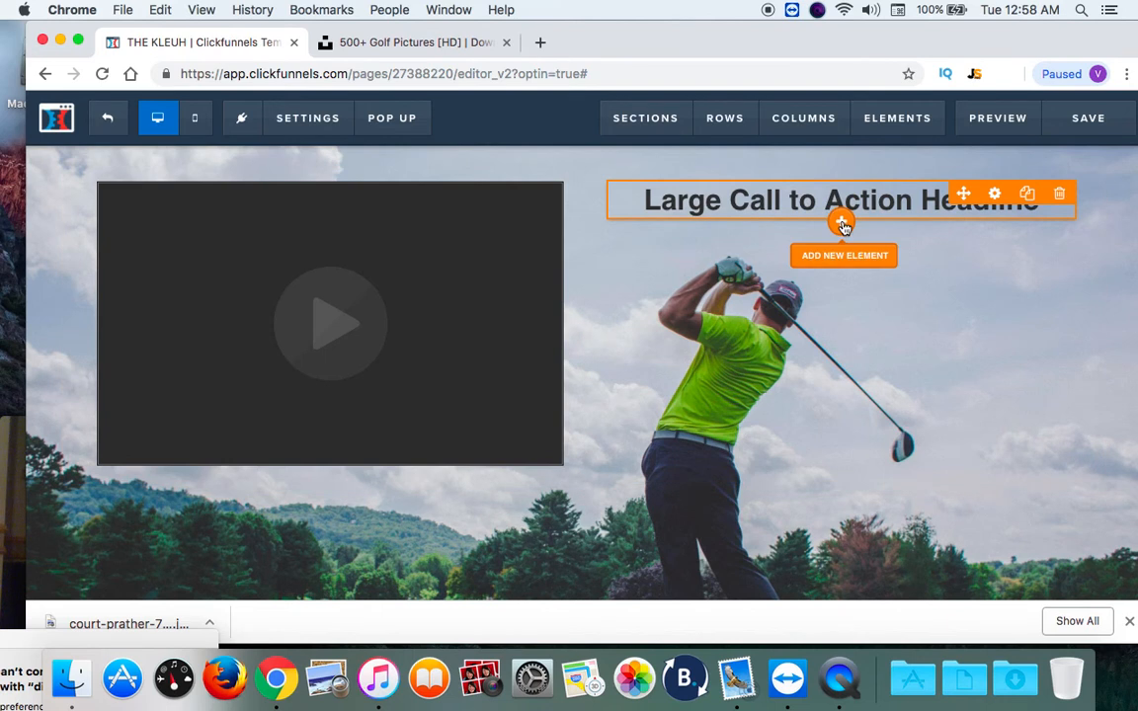
pyautogui.click(841, 222)
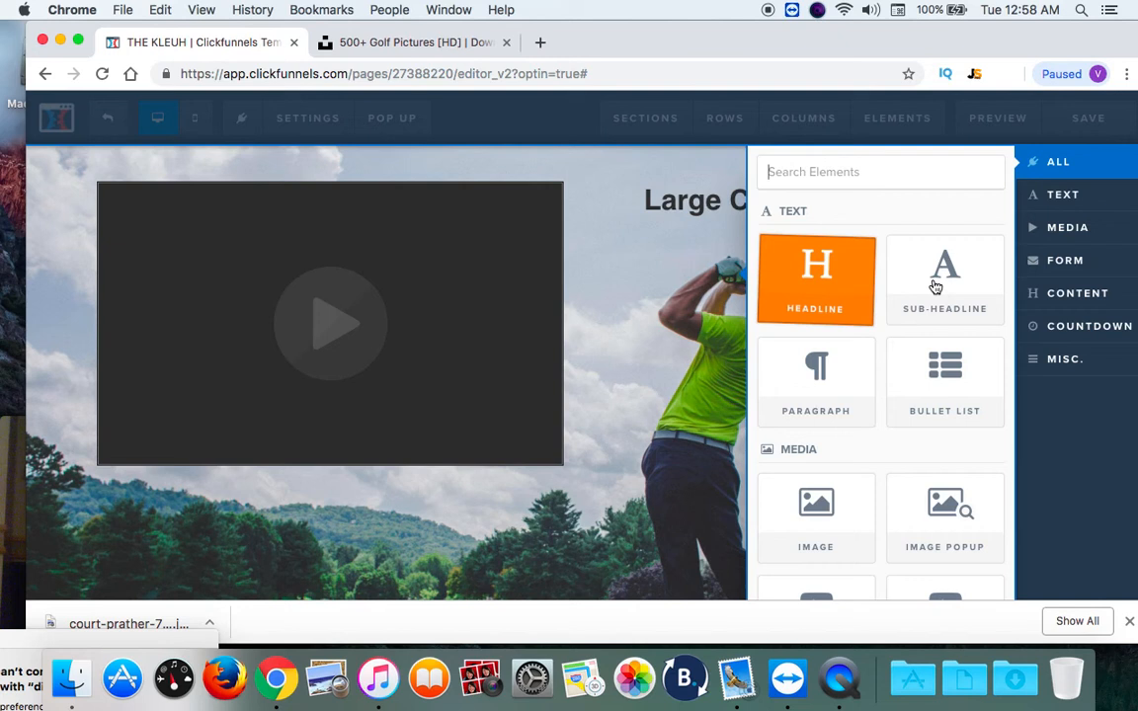
pyautogui.moveTo(954, 288); pyautogui.dragTo(632, 238)
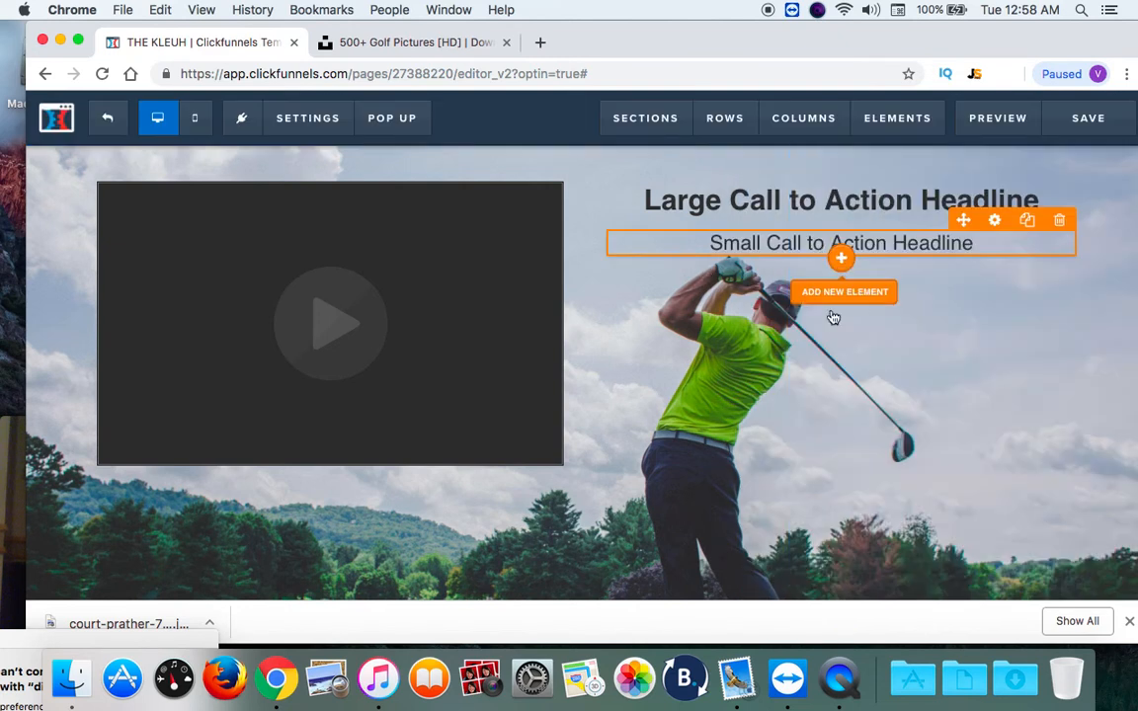
# Add a form Input element beneath the sub-headline in the right column.
pyautogui.click(843, 310)
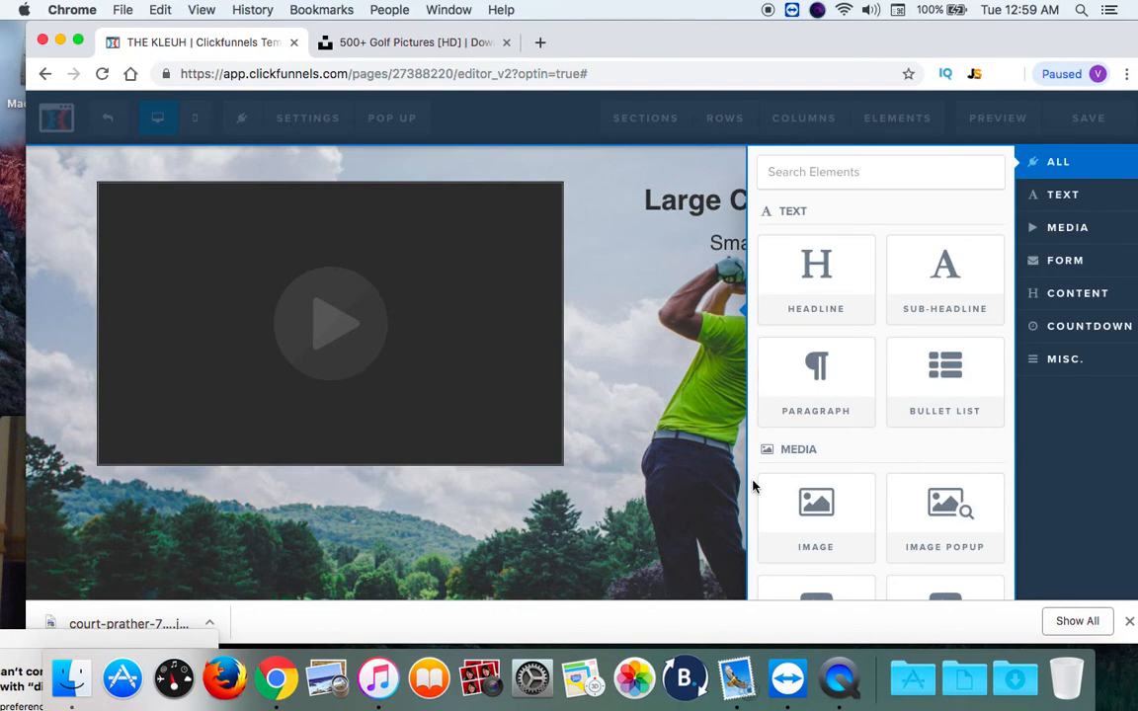
pyautogui.scroll(-3, 753, 487)
pyautogui.scroll(-8, 753, 487)
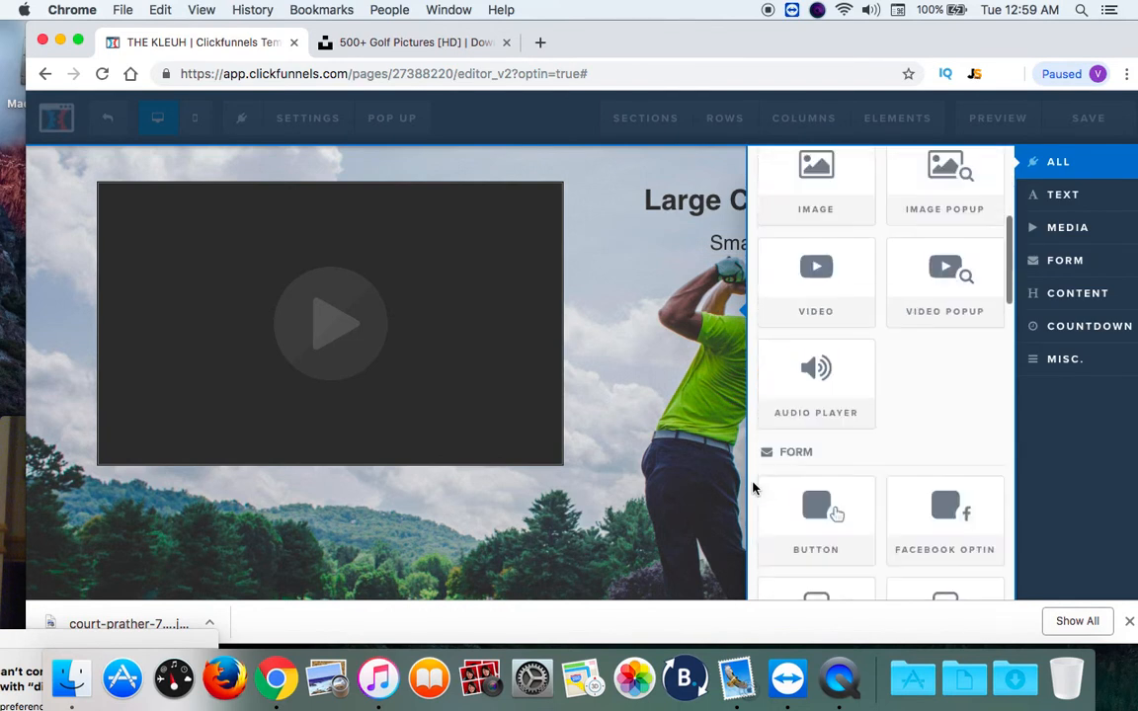
pyautogui.scroll(-1, 753, 487)
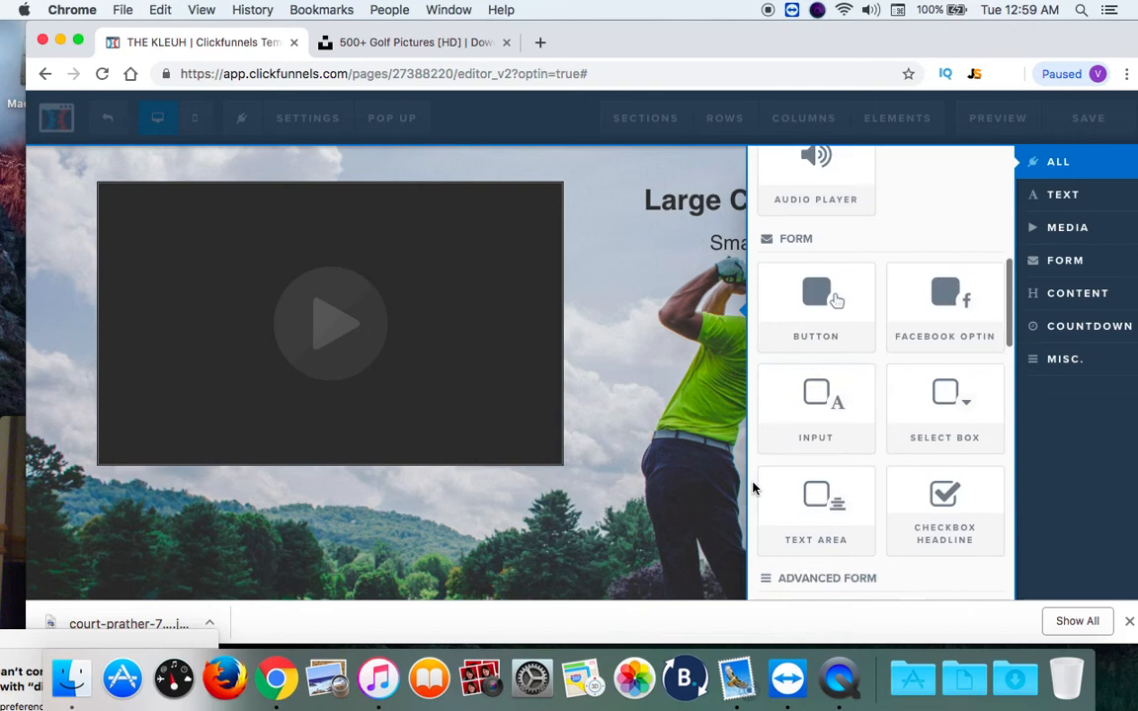
pyautogui.click(811, 413)
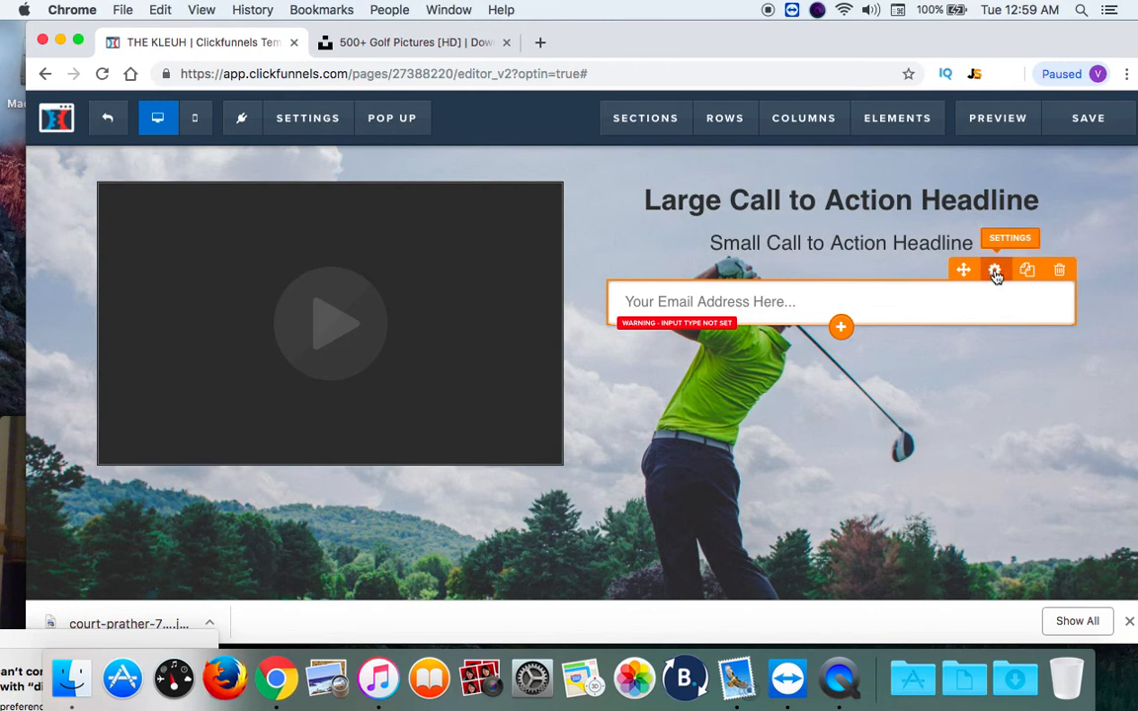
# In the new input field's settings, set the input type to First Name.
pyautogui.click(995, 271)
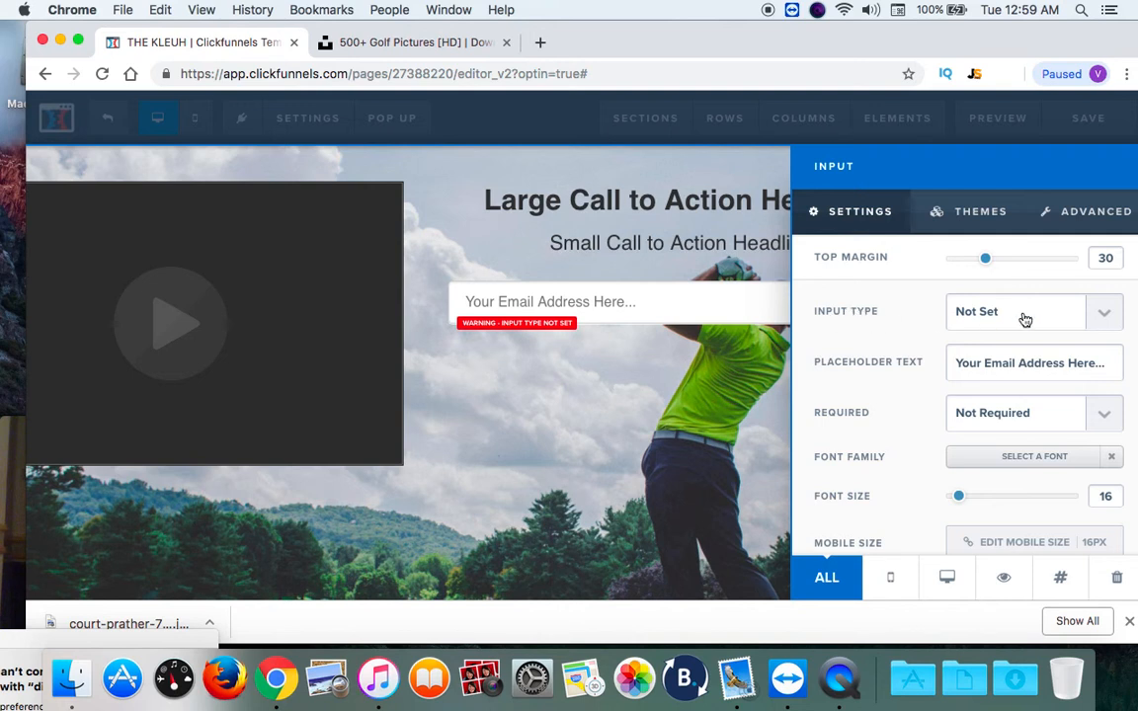
pyautogui.click(1104, 316)
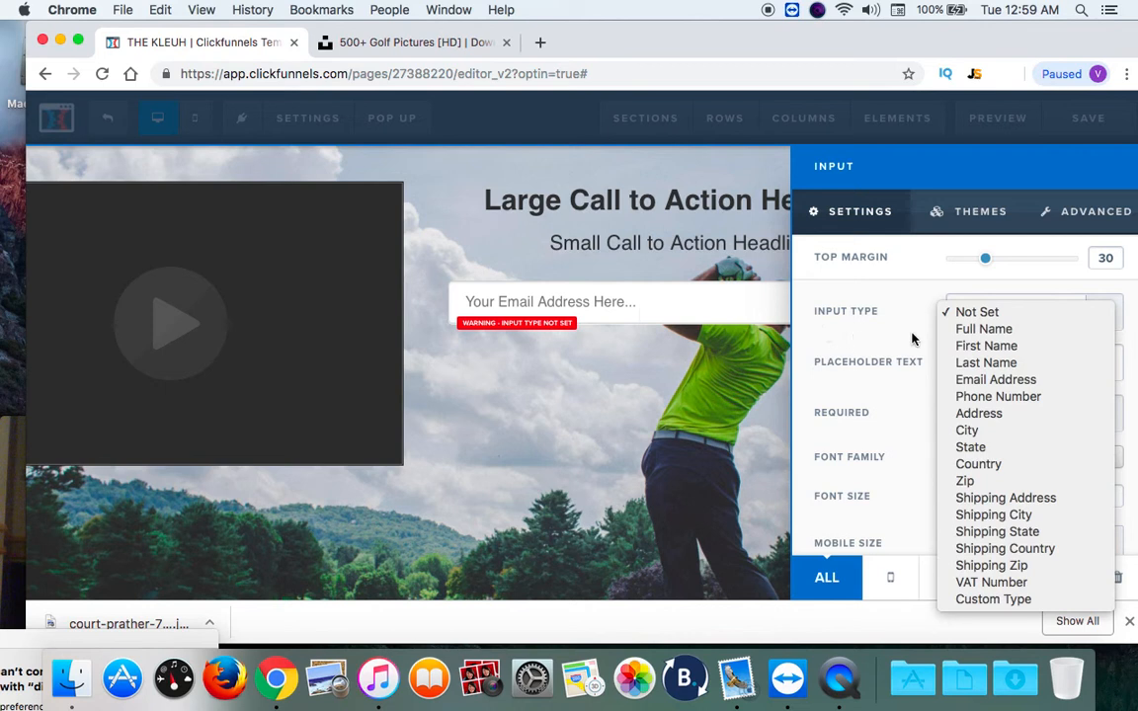
pyautogui.click(1003, 346)
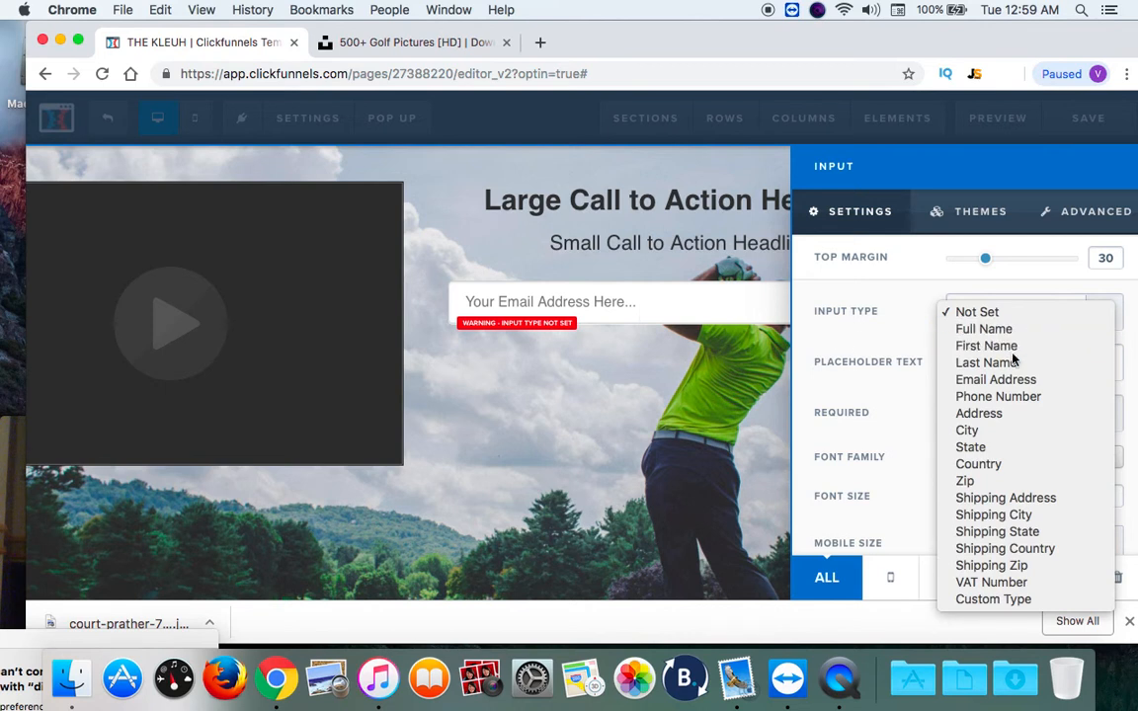
pyautogui.click(711, 307)
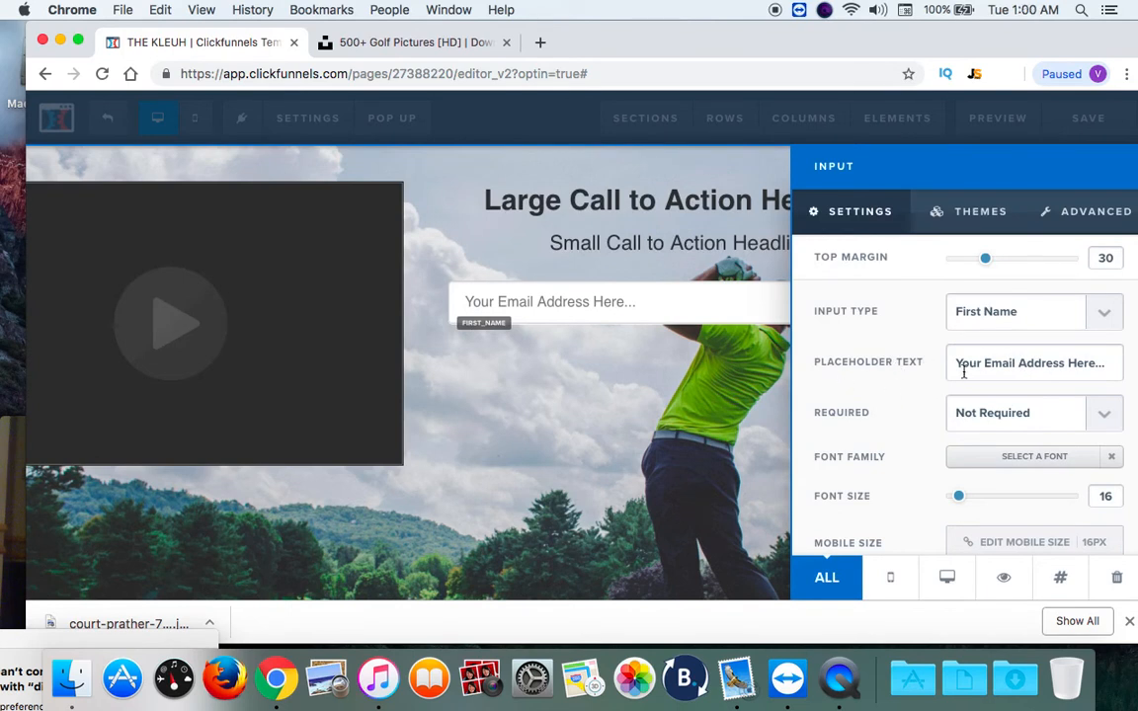
# Replace the first-name input's placeholder text with "Enter Your First Name".
pyautogui.click(1000, 362)
pyautogui.press('super+a')
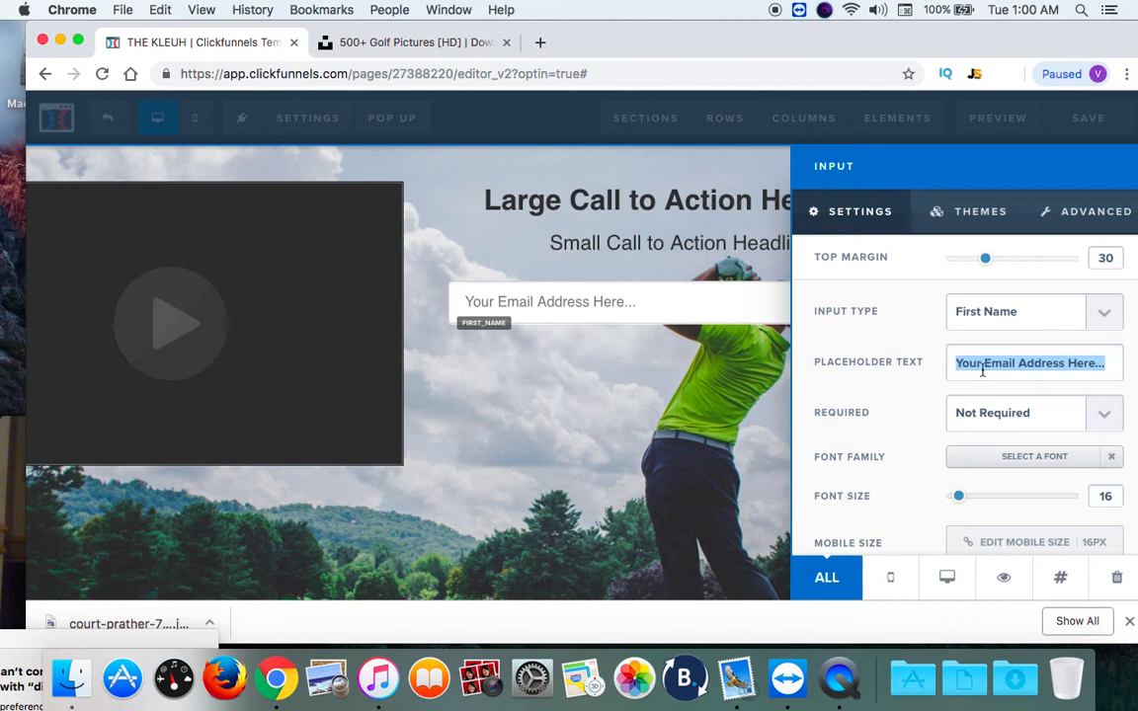
pyautogui.press('BackSpace')
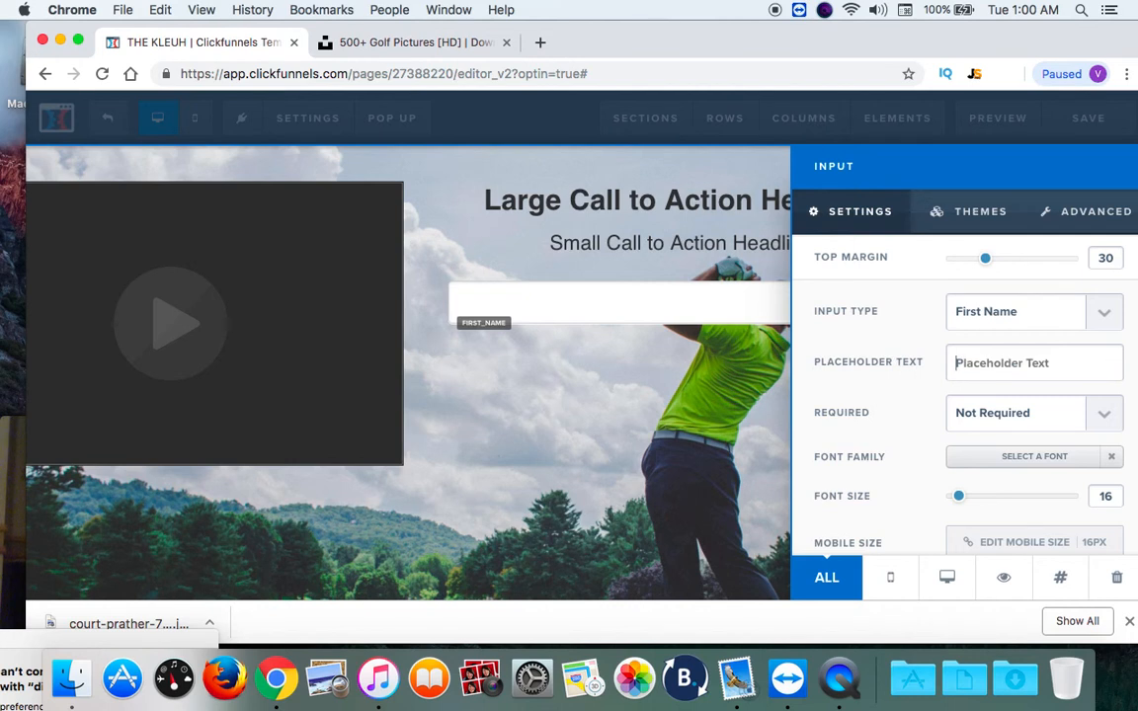
pyautogui.write('En')
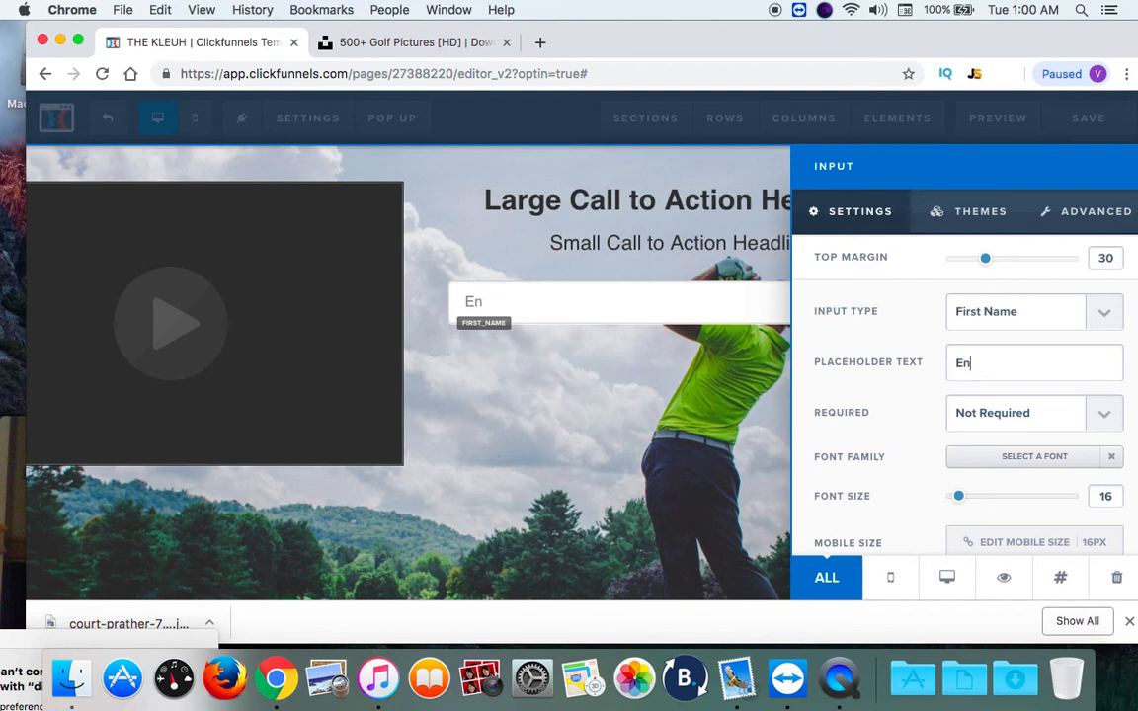
pyautogui.write('ter Your ')
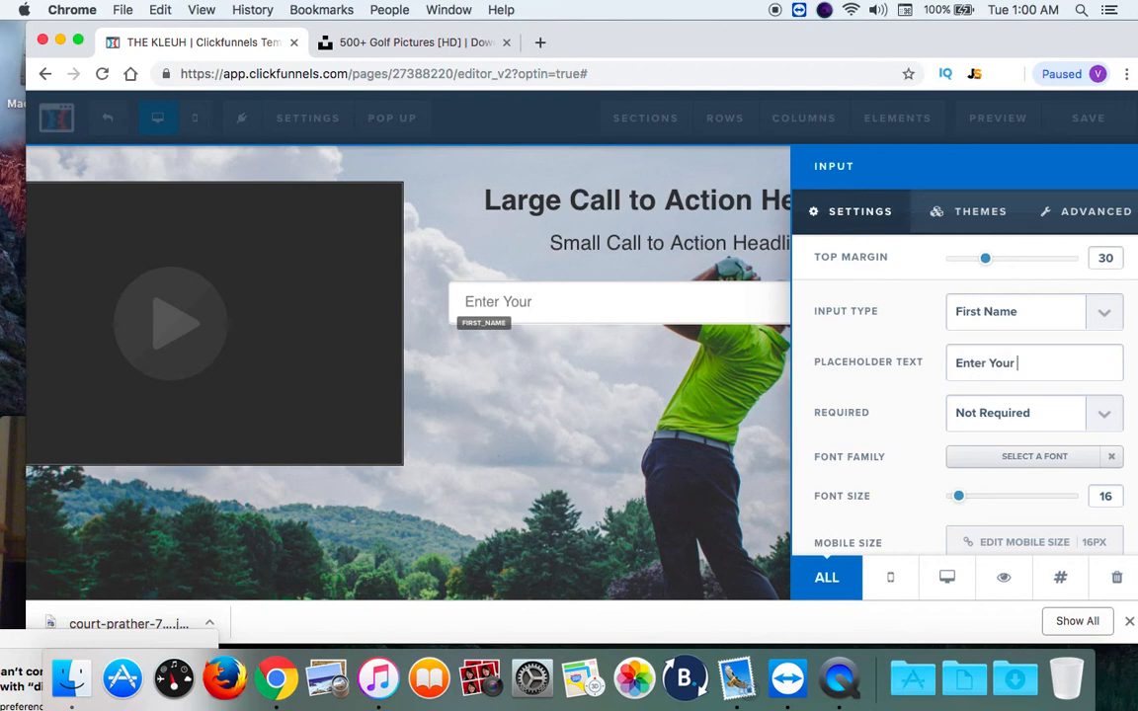
pyautogui.write('First Name')
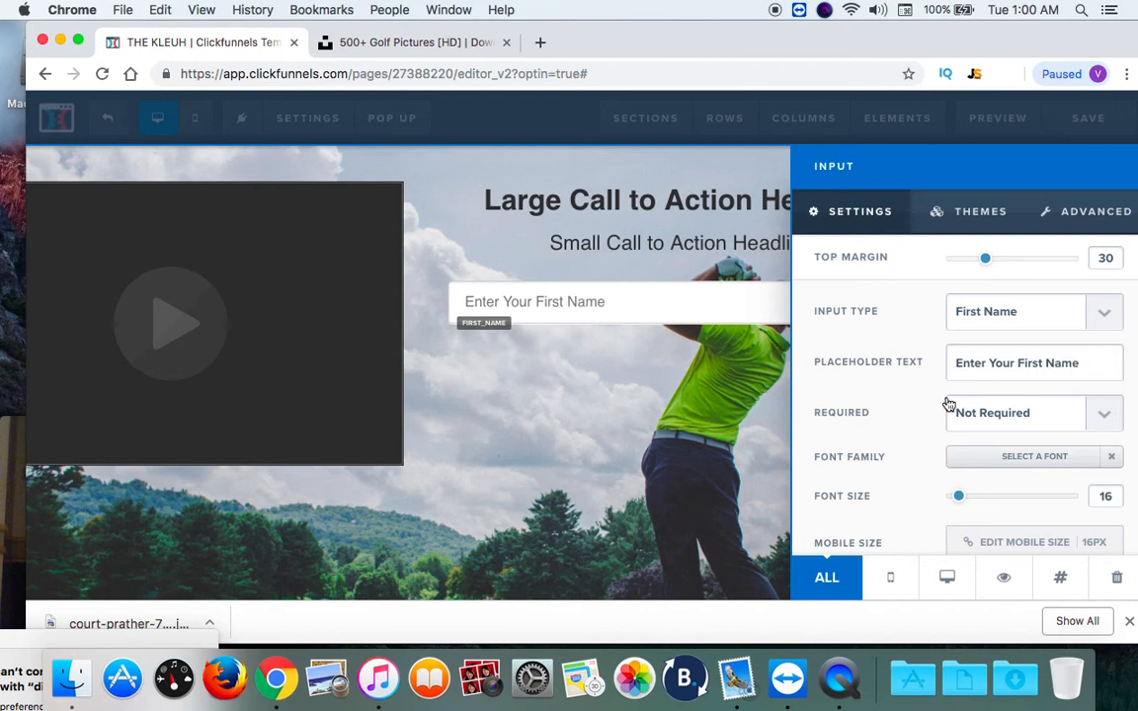
pyautogui.click(756, 399)
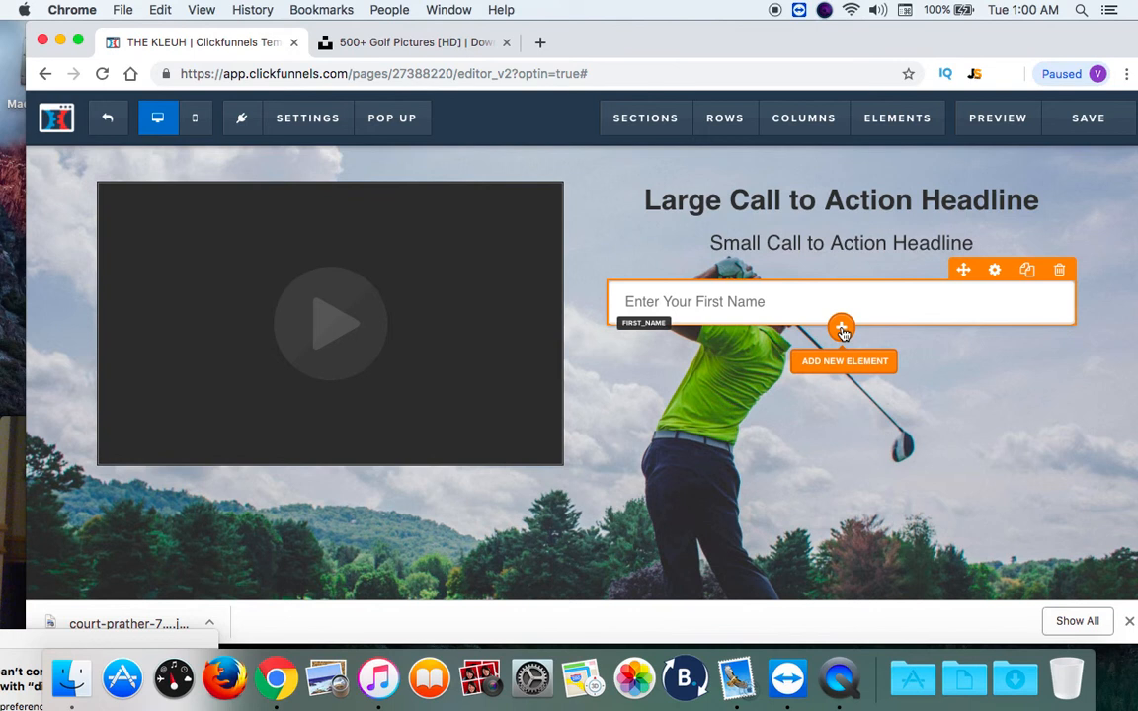
# Add a second form Input element beneath the first-name field in the right column.
pyautogui.click(842, 330)
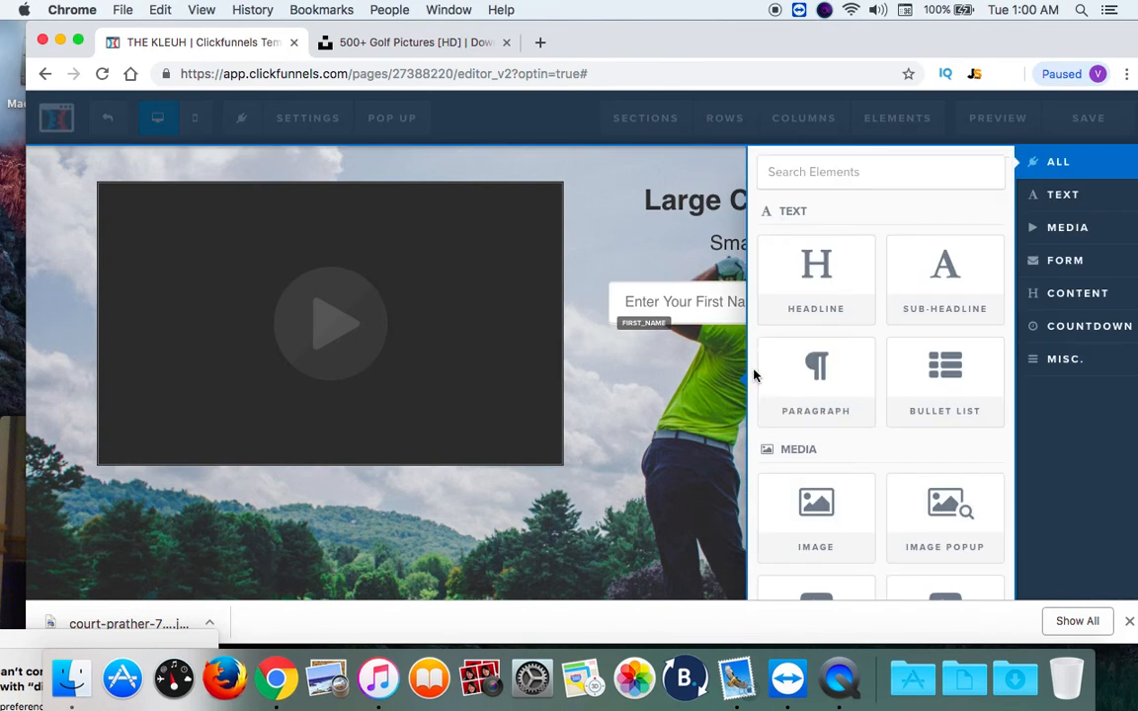
pyautogui.scroll(-2, 756, 375)
pyautogui.scroll(-2, 756, 376)
pyautogui.scroll(-5, 754, 374)
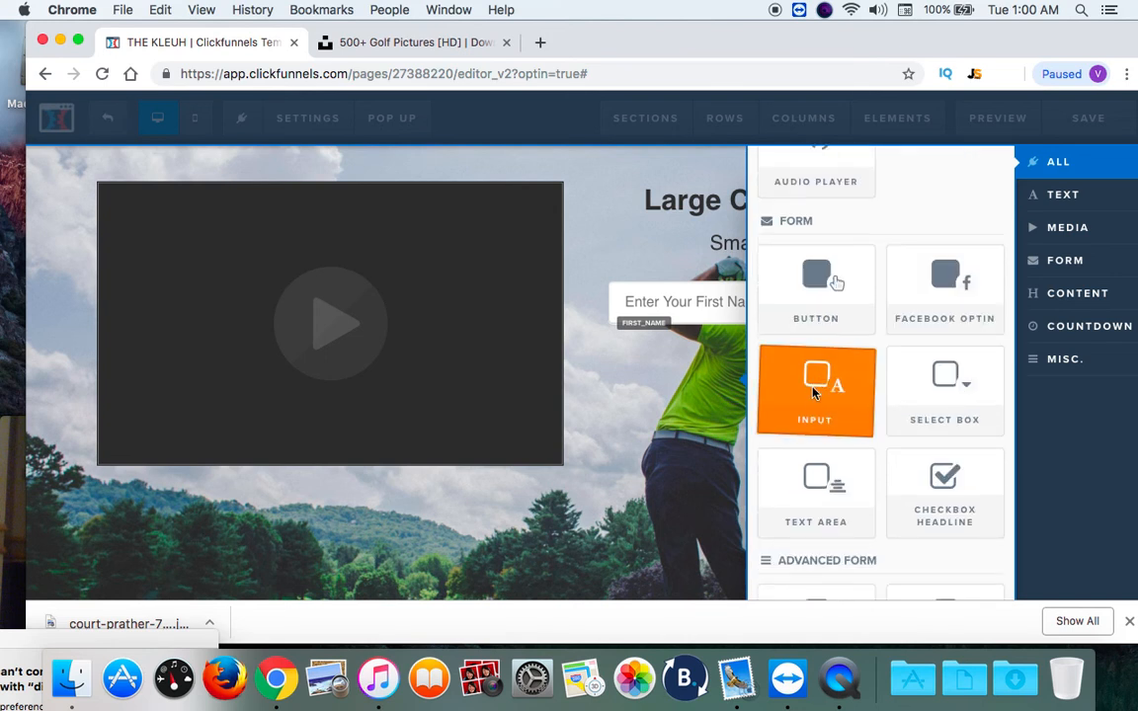
pyautogui.click(813, 392)
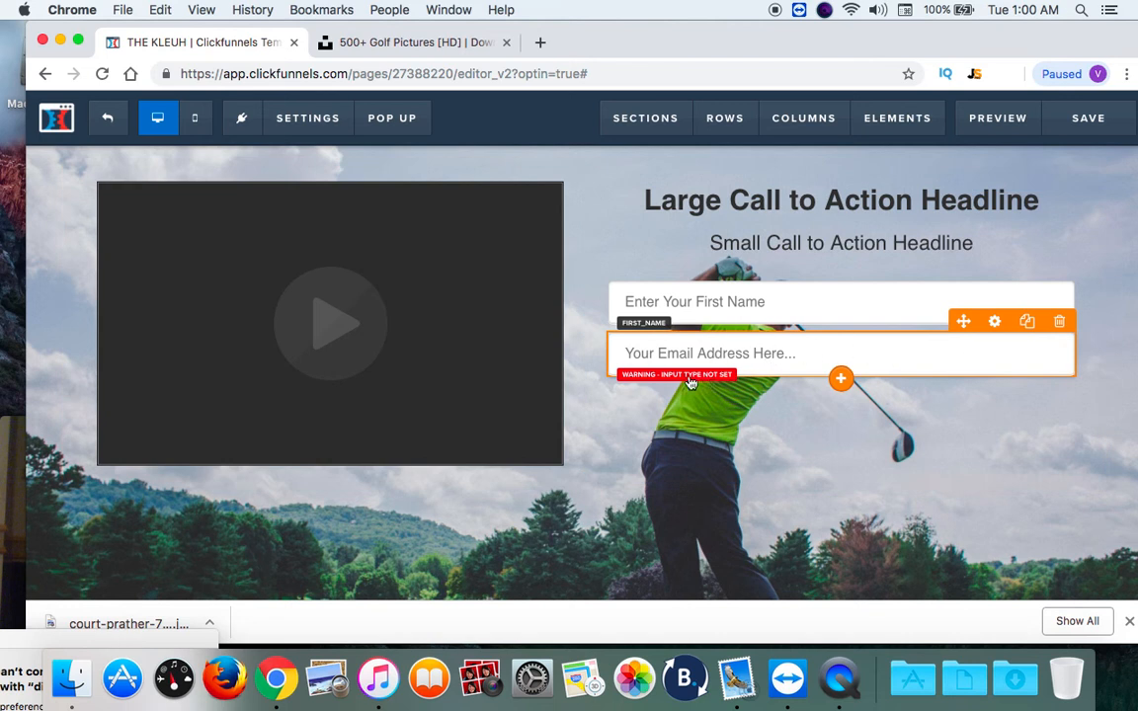
# Set the second input field's type to Email Address.
pyautogui.click(995, 324)
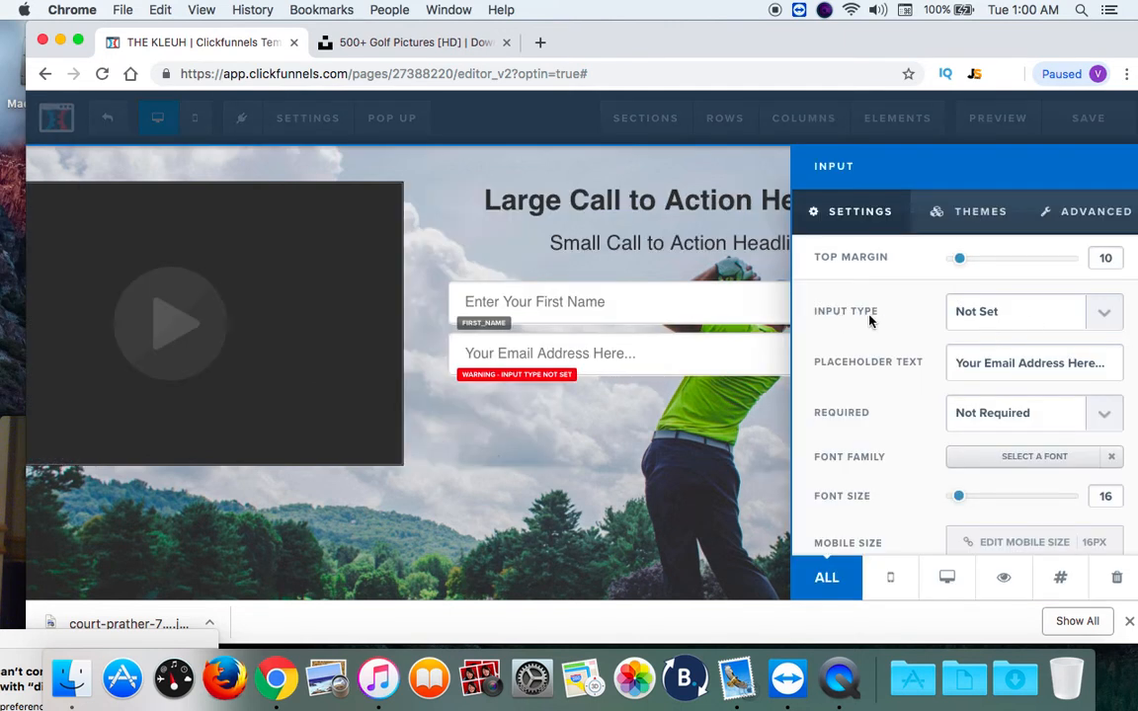
pyautogui.click(1103, 319)
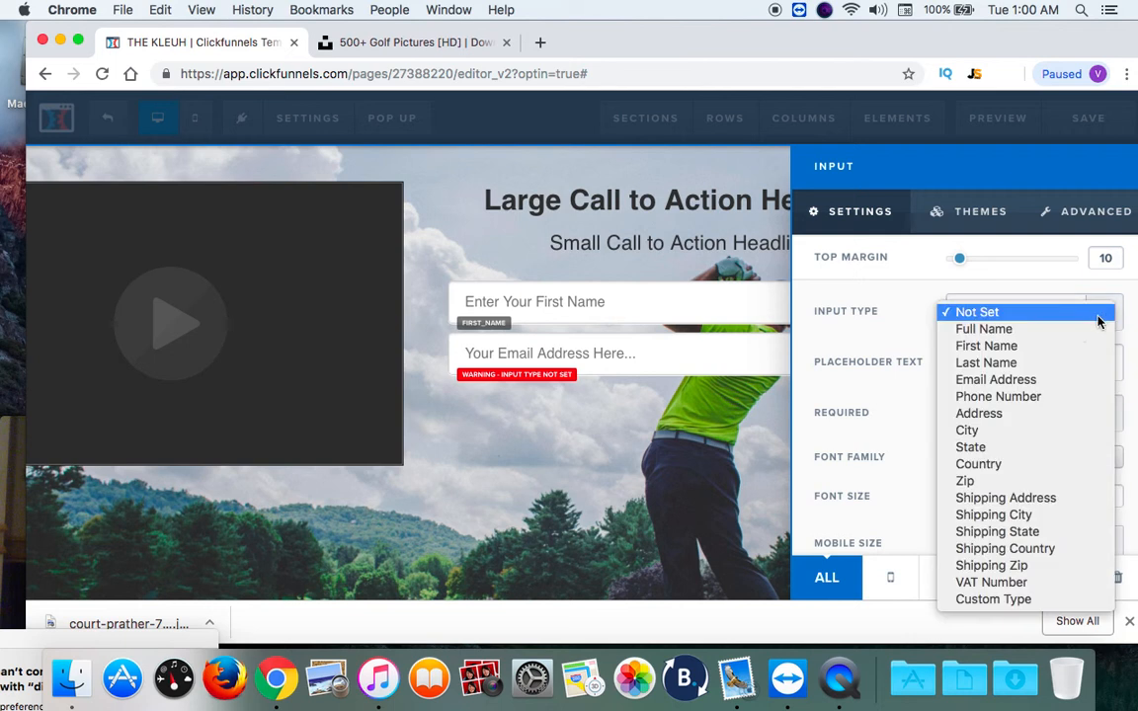
pyautogui.click(1043, 381)
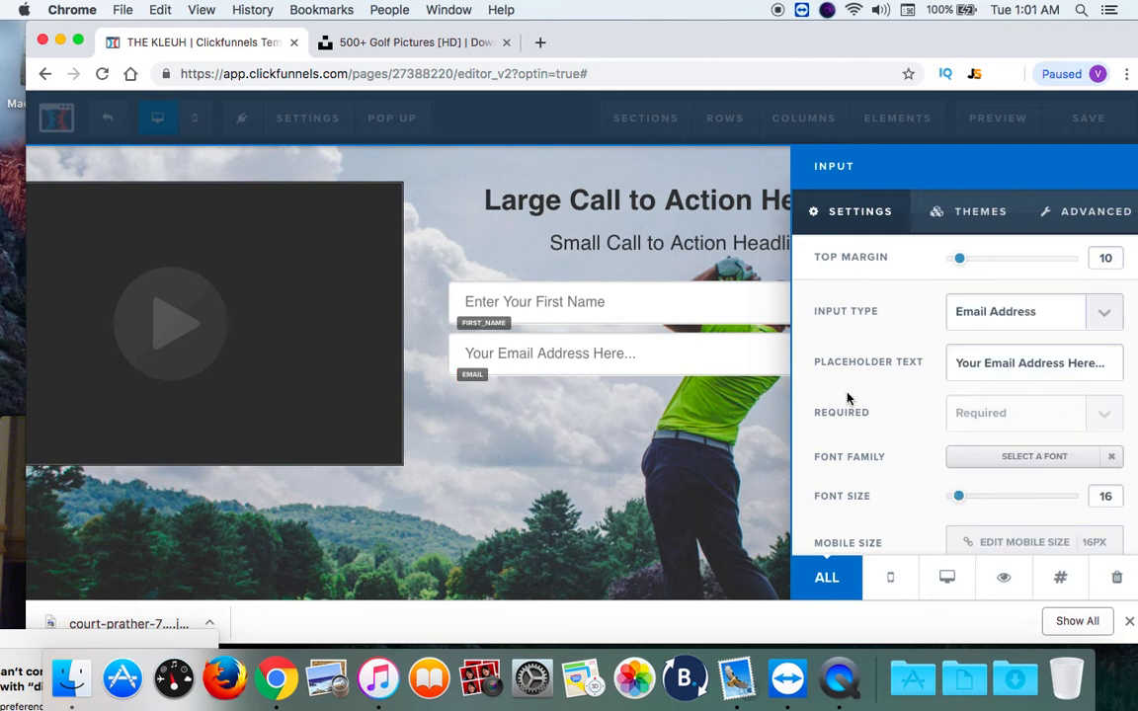
pyautogui.scroll(-1, 817, 395)
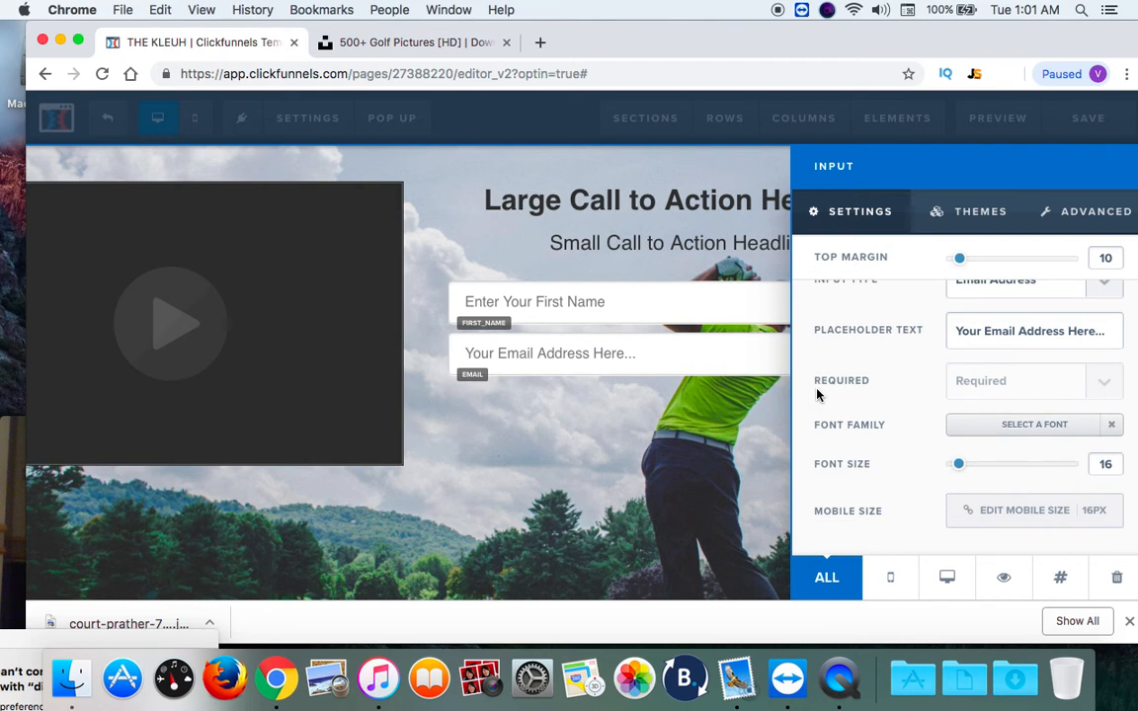
pyautogui.click(703, 435)
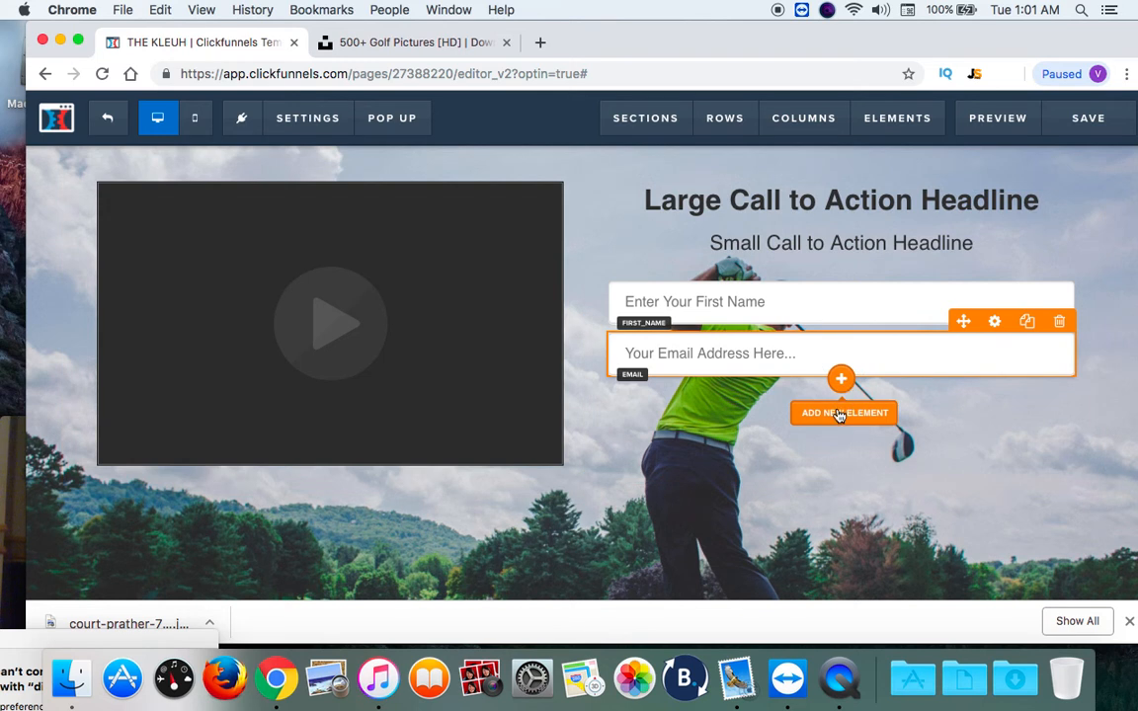
# Add a Button element beneath the email field in the right column.
pyautogui.click(838, 415)
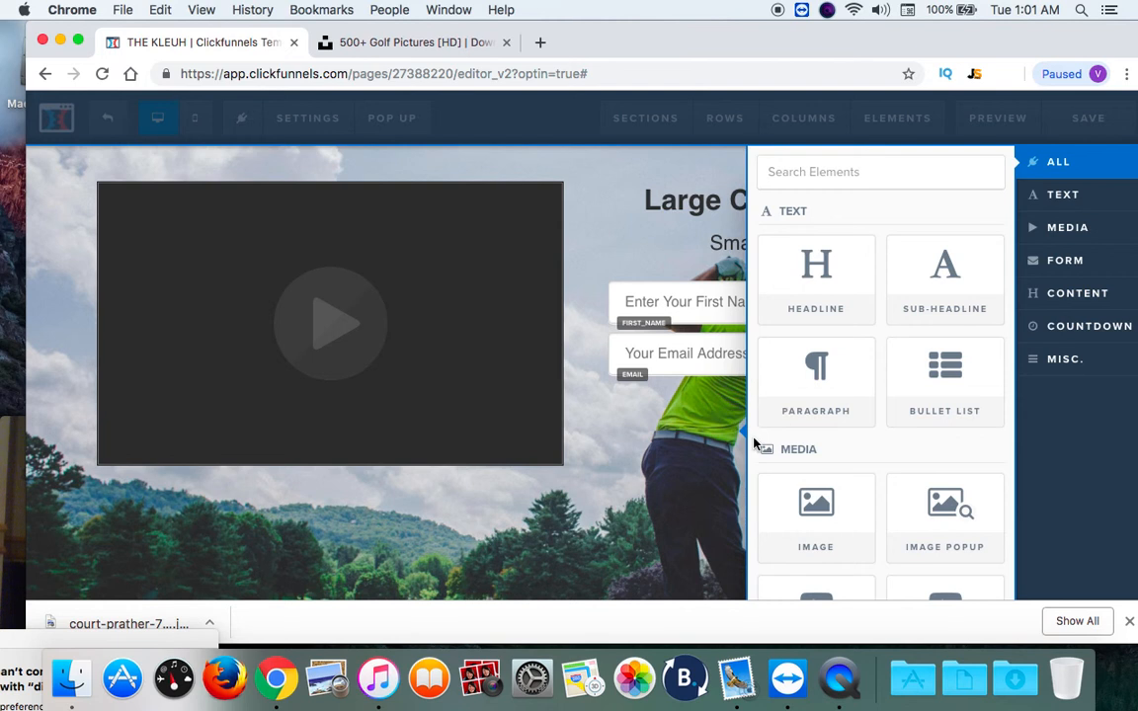
pyautogui.scroll(-5, 753, 443)
pyautogui.scroll(-4, 753, 443)
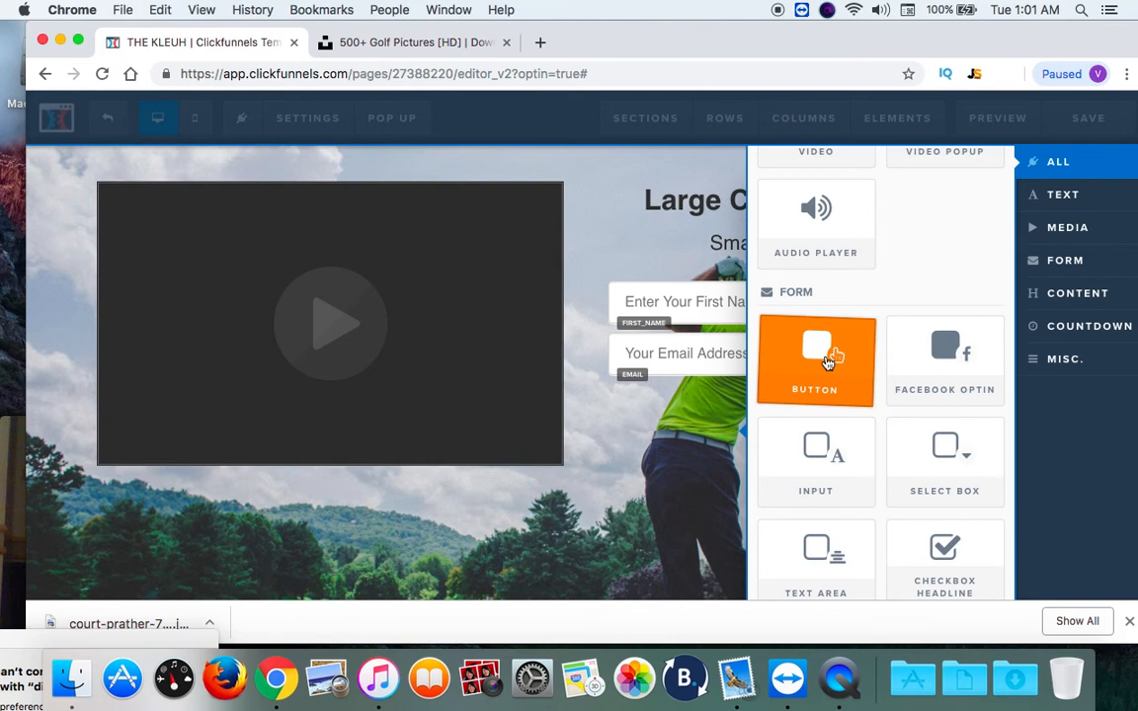
pyautogui.moveTo(828, 362); pyautogui.dragTo(828, 367)
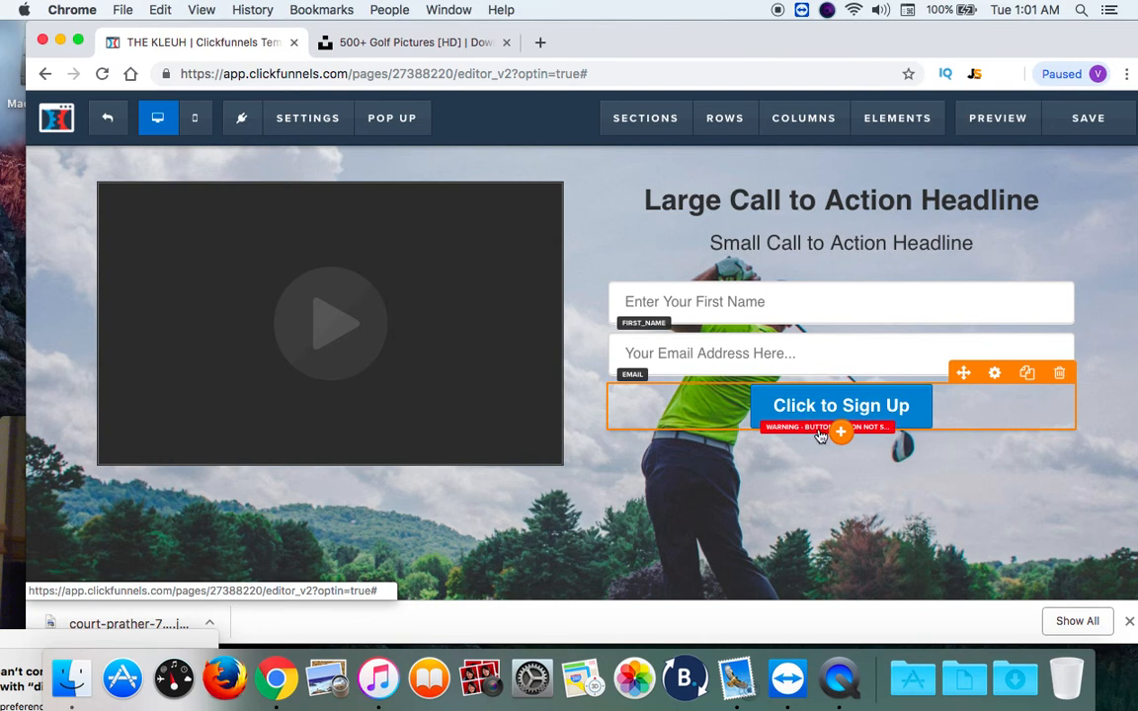
# Set the sign-up button's action to Submit Order / Submit Form.
pyautogui.click(885, 419)
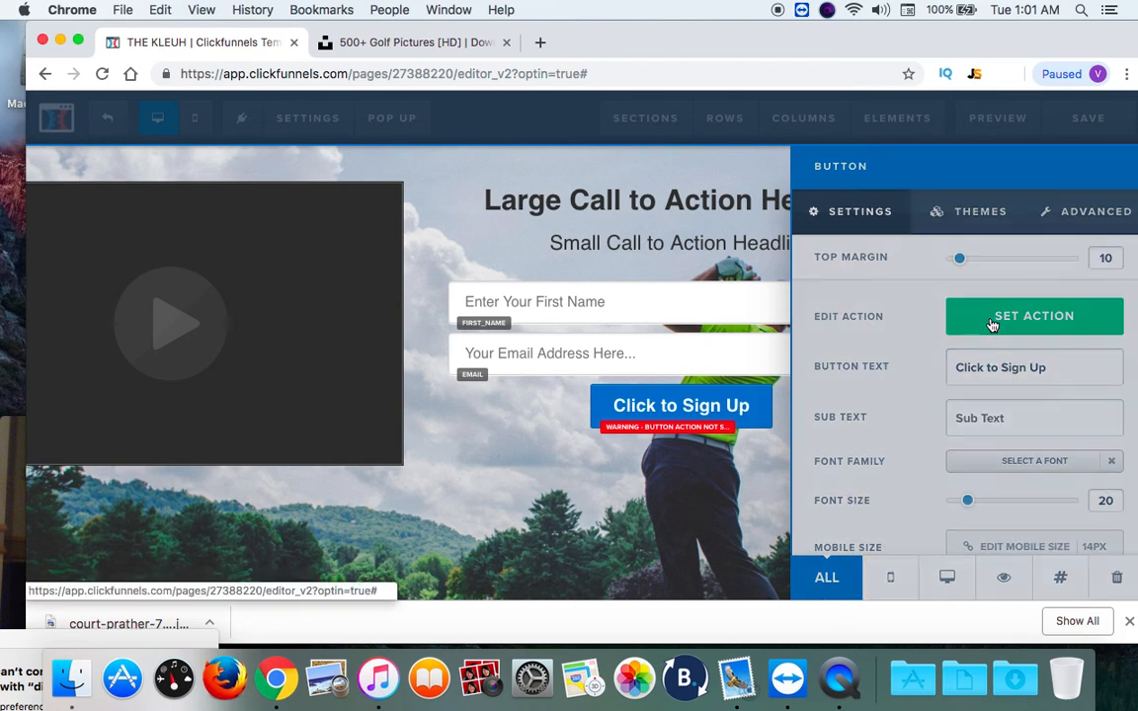
pyautogui.click(992, 324)
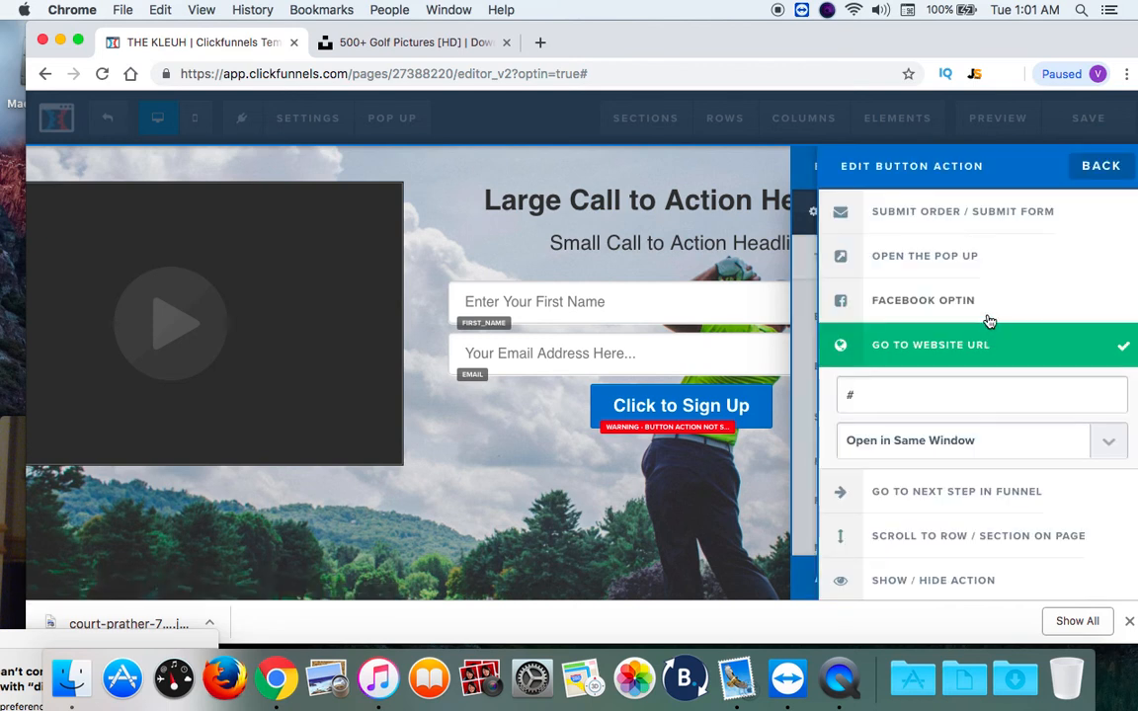
pyautogui.click(947, 219)
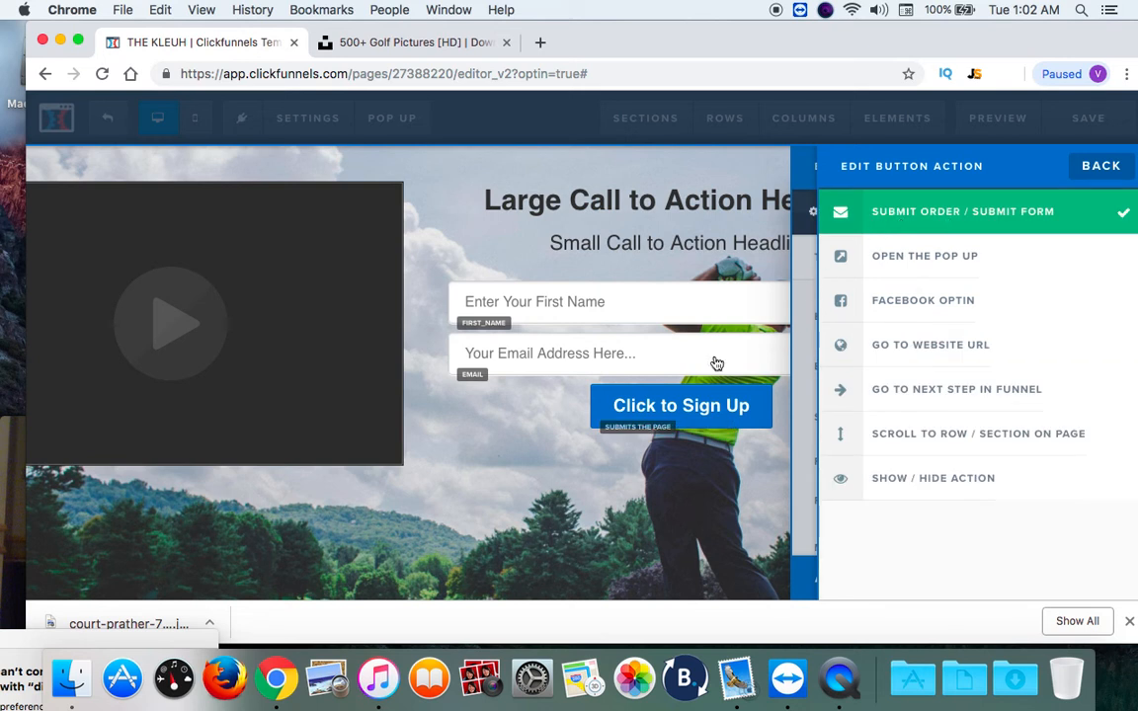
pyautogui.click(797, 414)
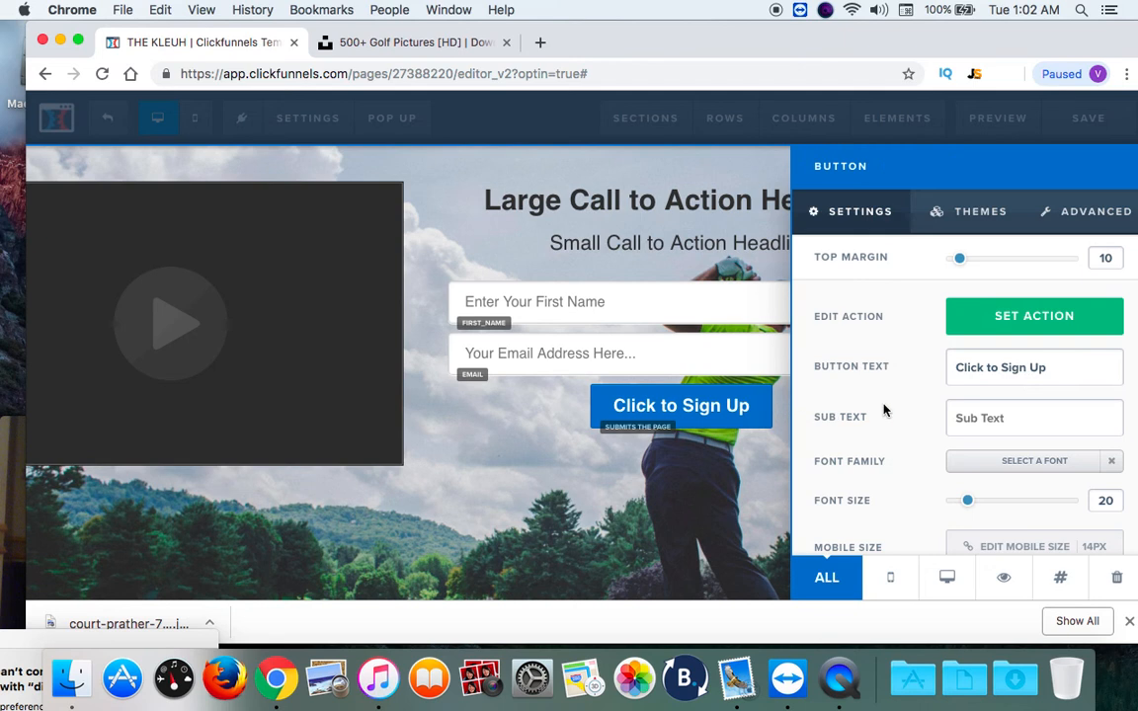
# Extend the sign-up button's text to read "Click to Sign Up To Our Golf Golf".
pyautogui.click(1059, 371)
pyautogui.write('T')
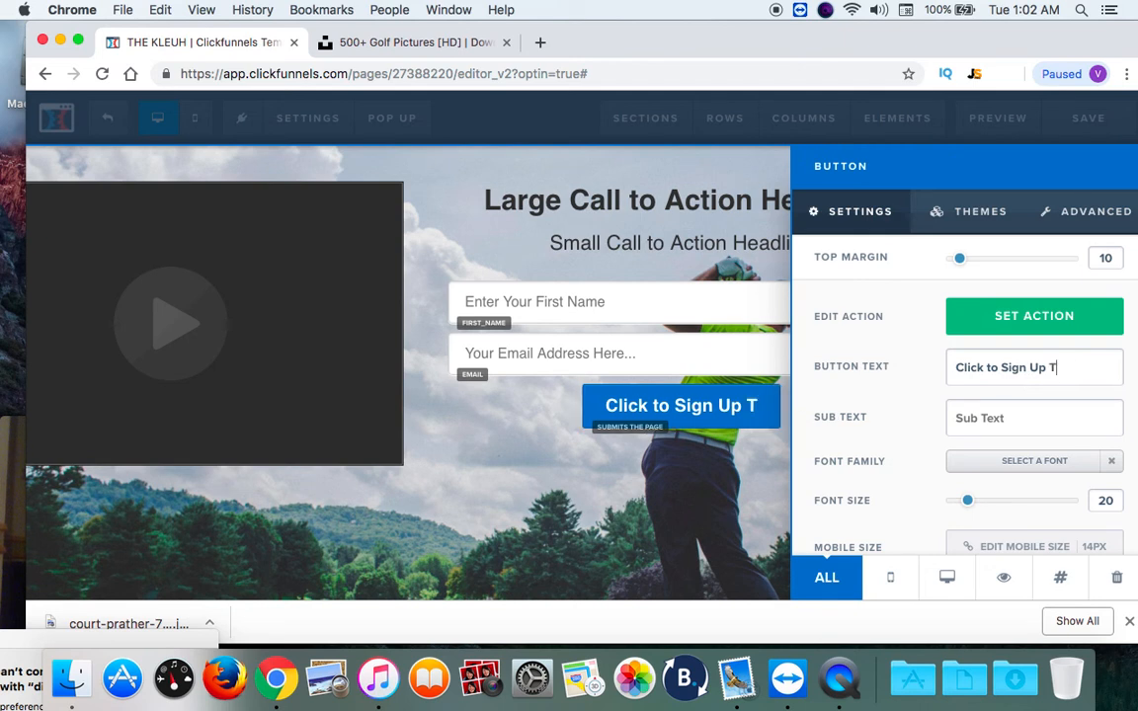
pyautogui.write('o Our ')
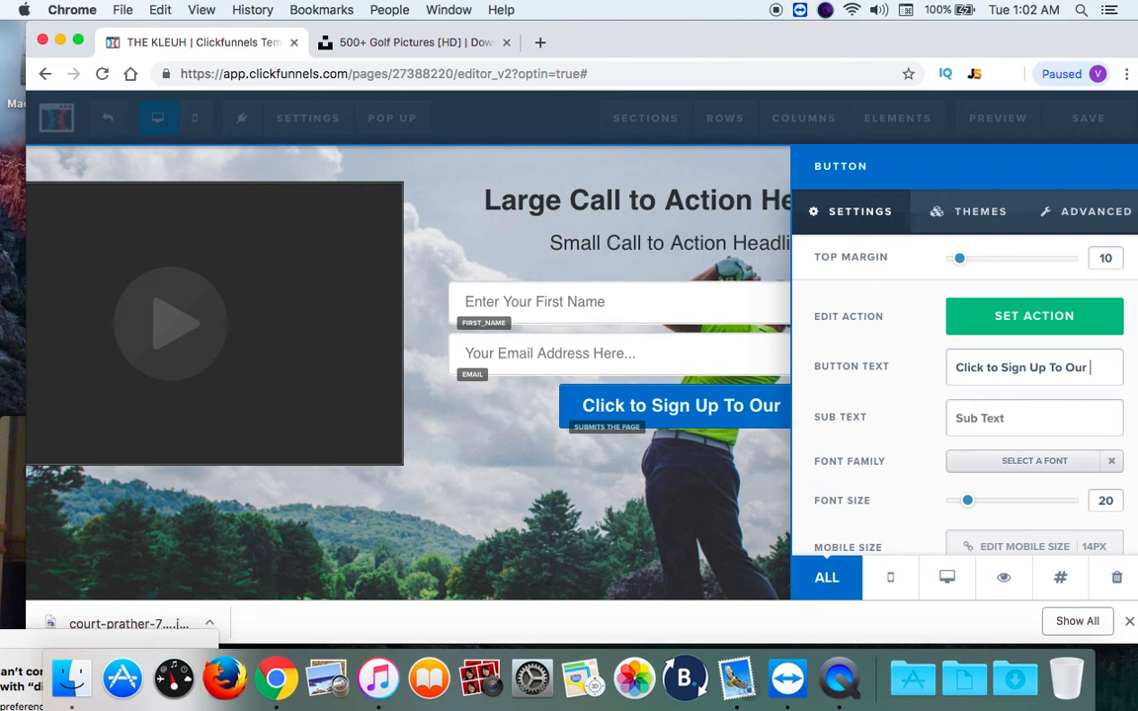
pyautogui.write('Gold')
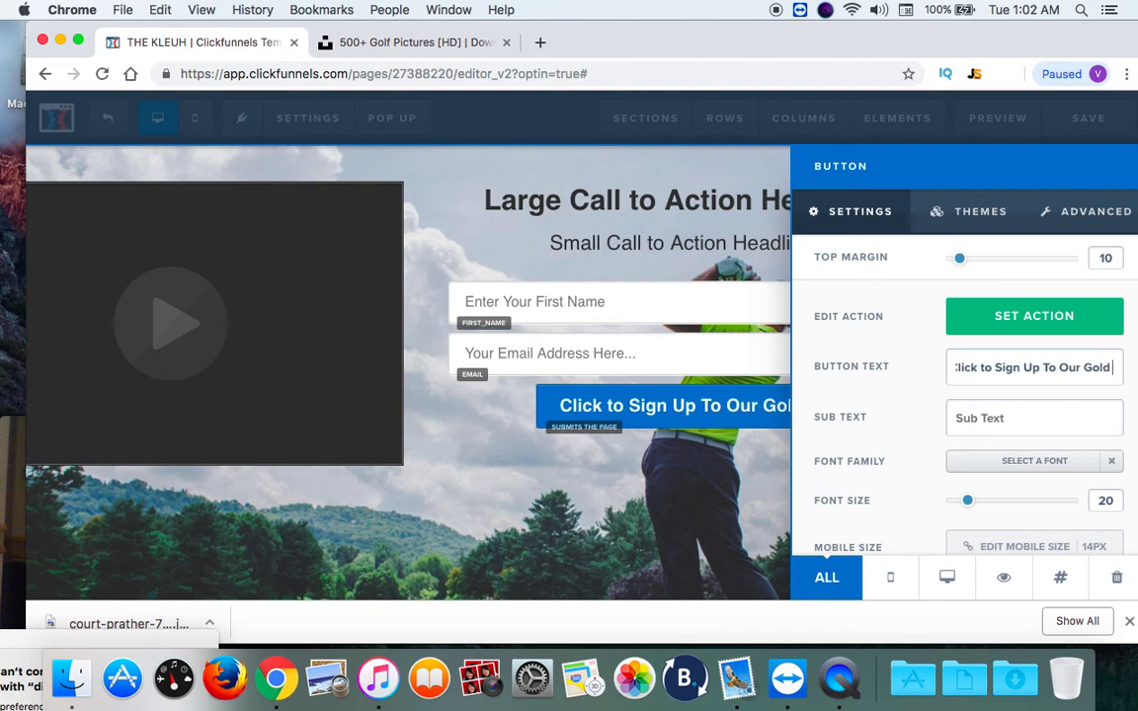
pyautogui.press('BackSpace')
pyautogui.write('f')
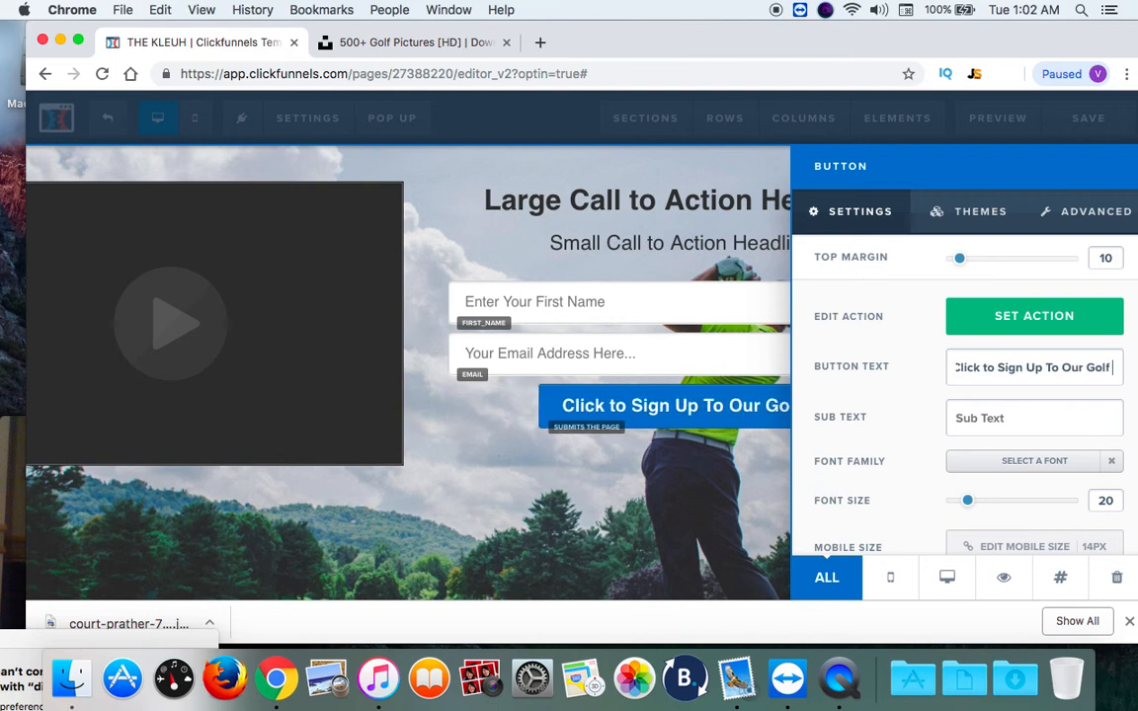
pyautogui.write(' Gold')
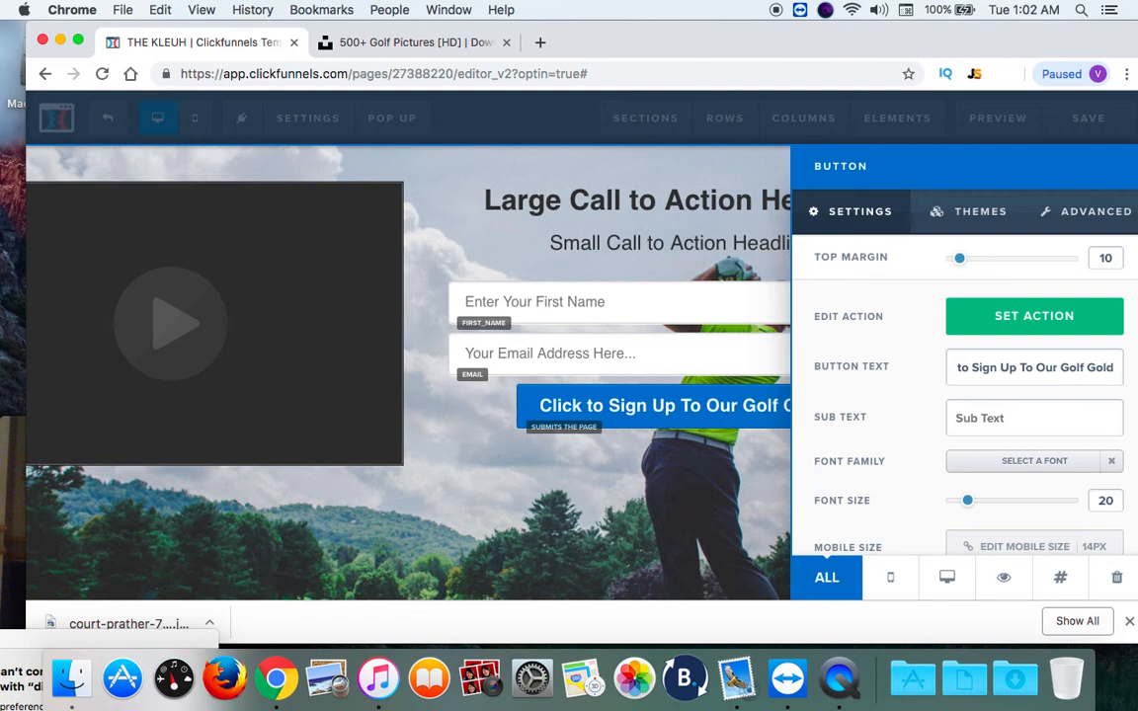
pyautogui.press('BackSpace')
pyautogui.write('f')
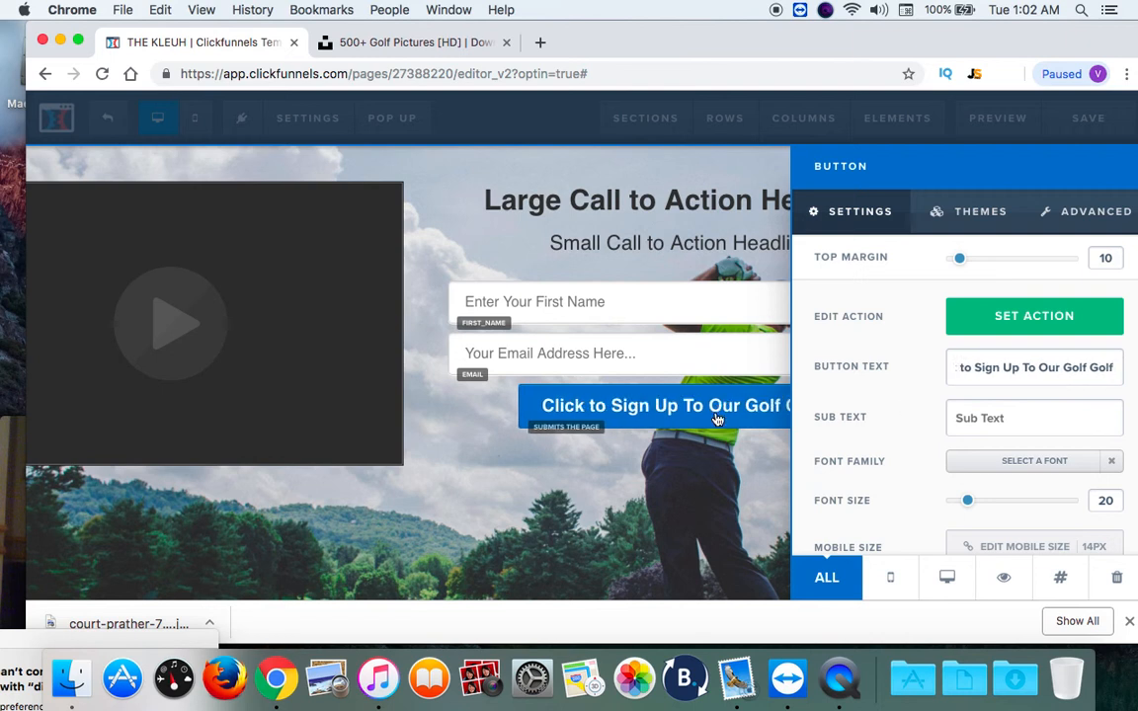
pyautogui.click(765, 501)
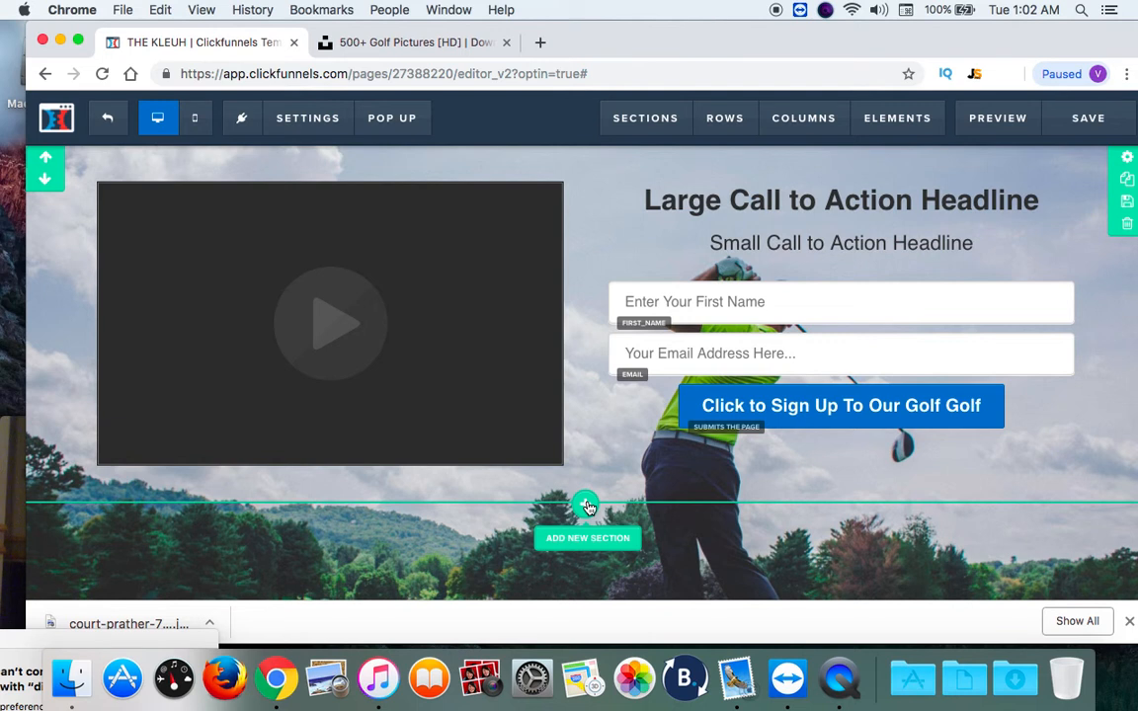
# Add a full-width section below the video and form section and give it a one-column row.
pyautogui.click(587, 506)
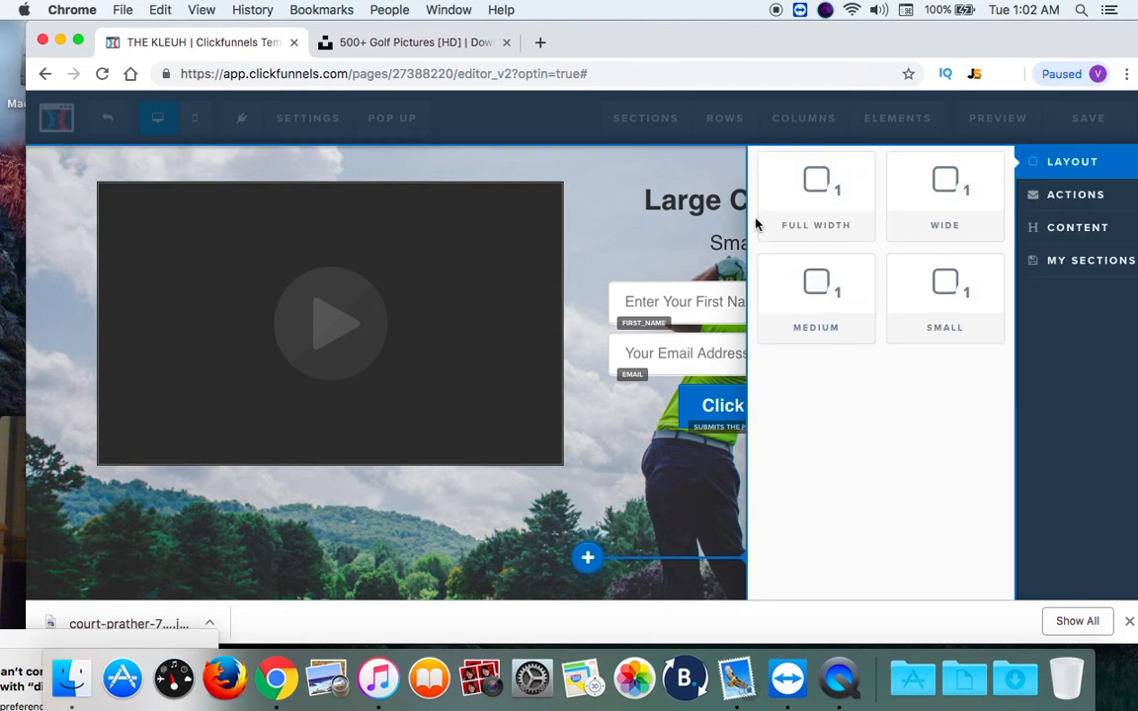
pyautogui.click(812, 213)
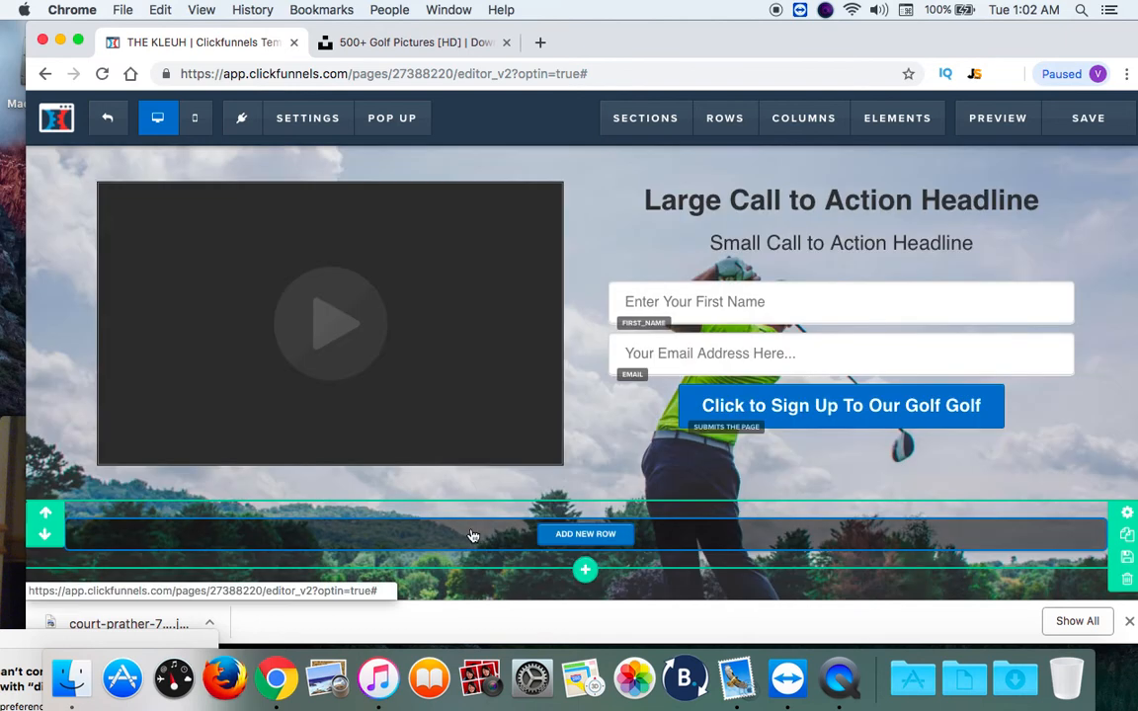
pyautogui.click(597, 536)
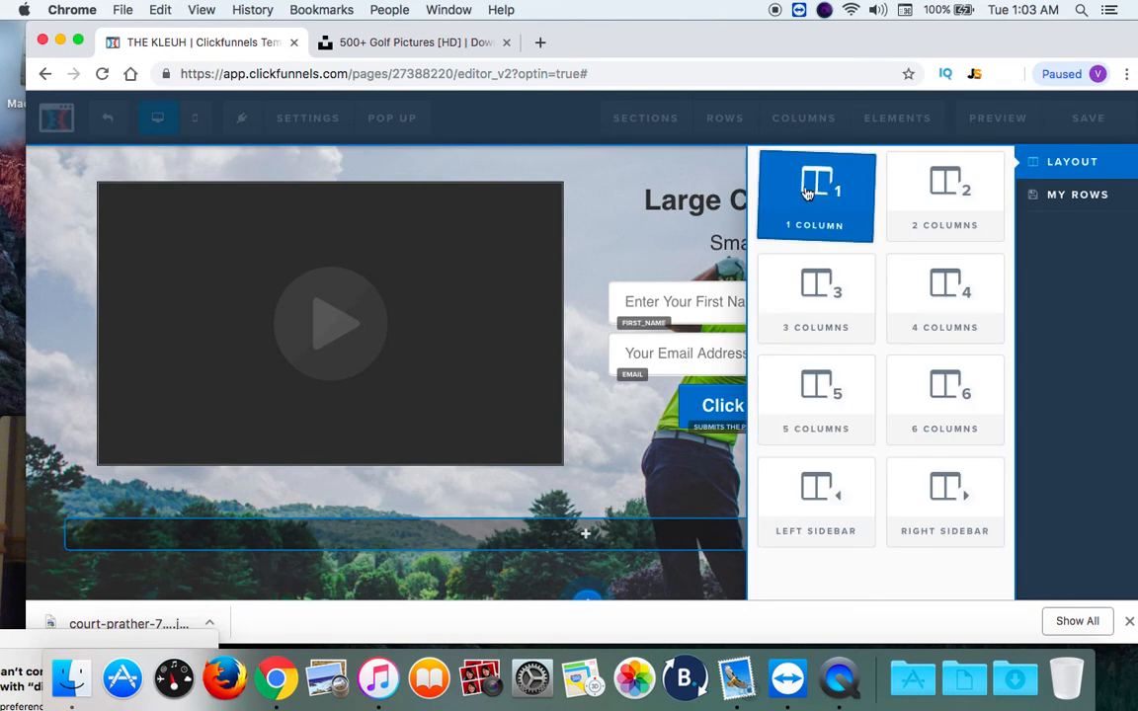
pyautogui.click(757, 229)
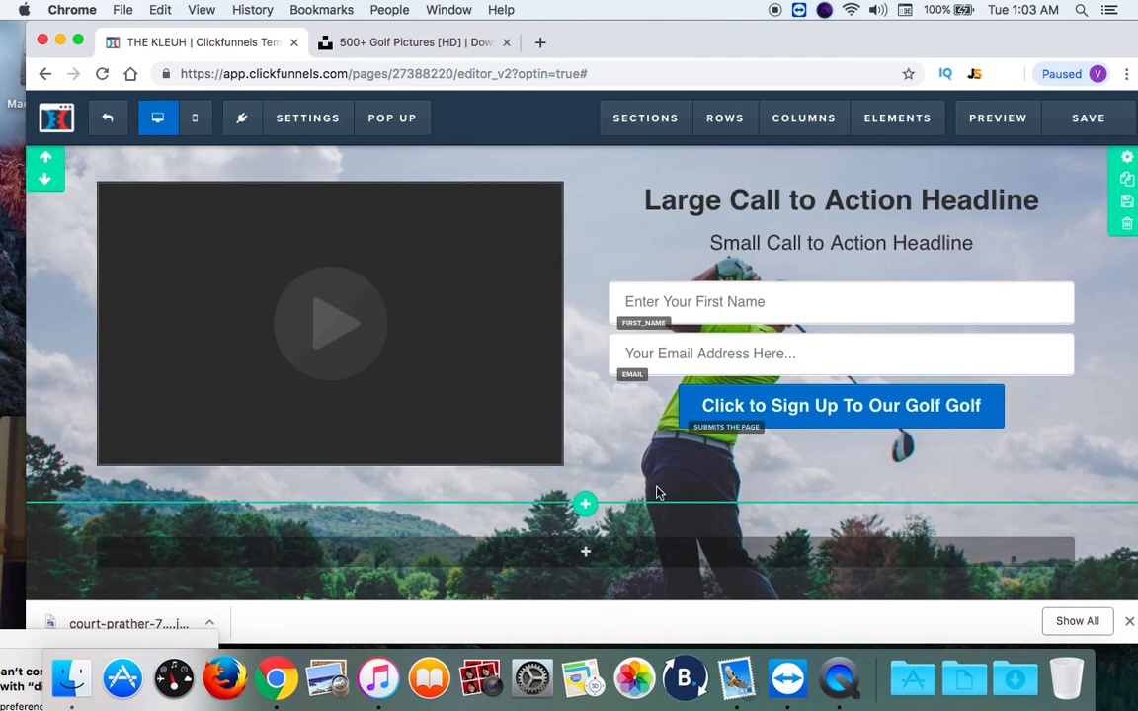
# Move the new empty section above the video and form section and add a Headline and a Sub-Headline to its row.
pyautogui.moveTo(588, 552)
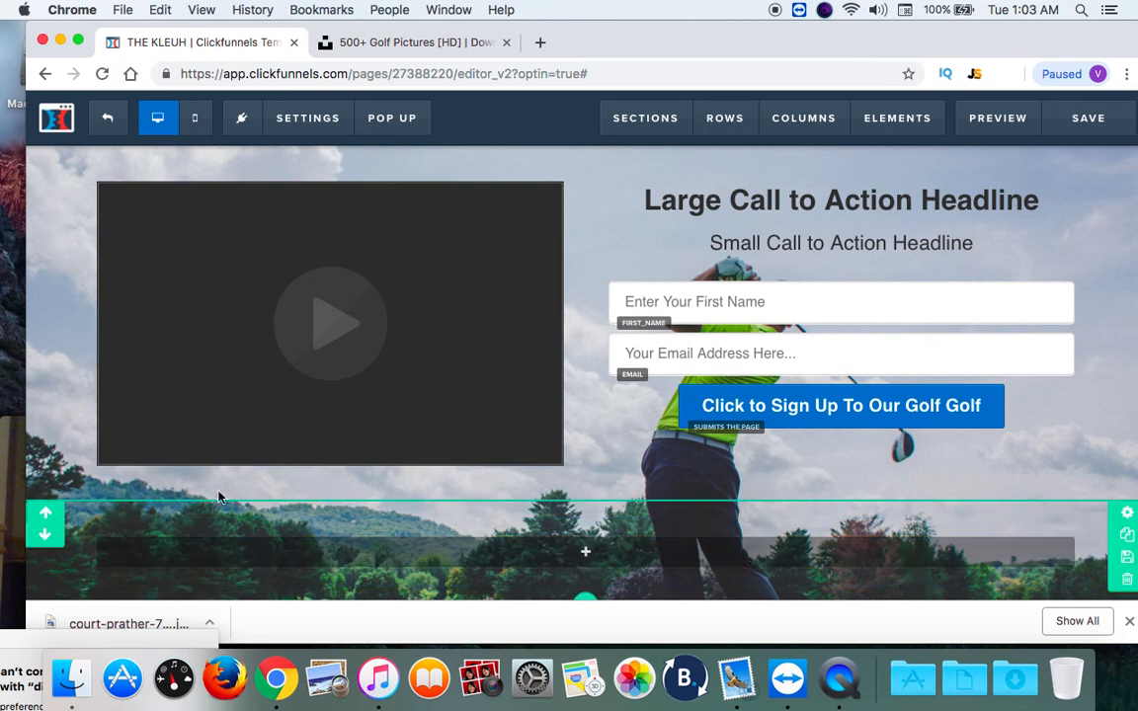
pyautogui.click(45, 514)
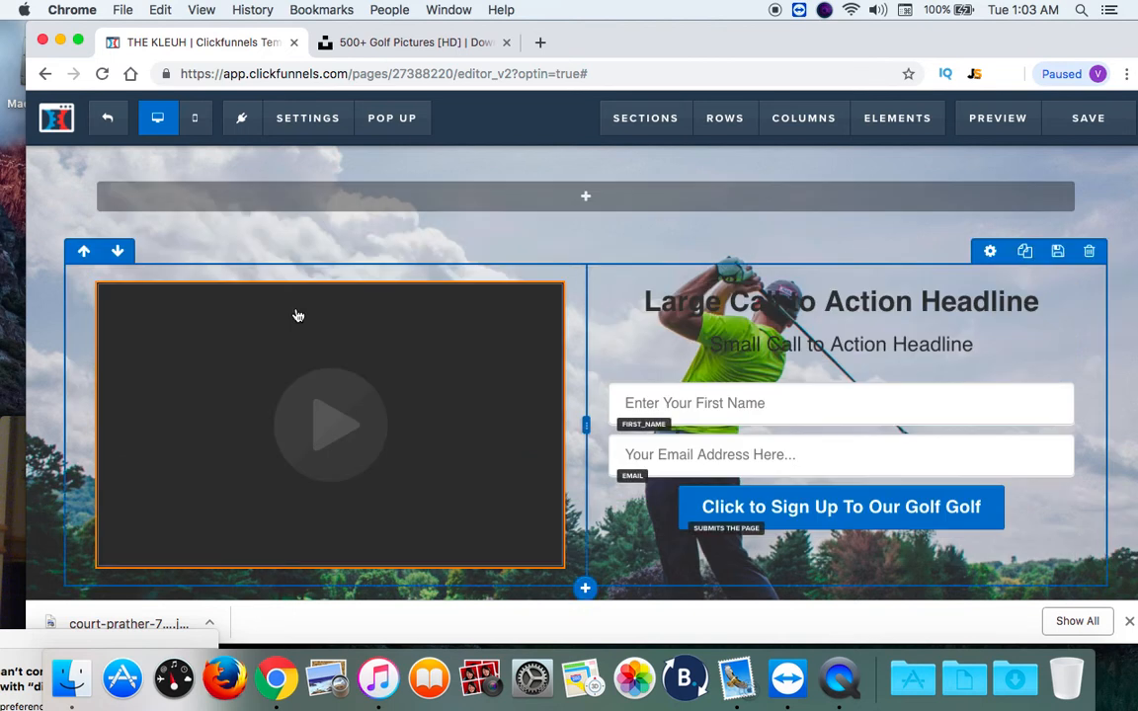
pyautogui.click(580, 200)
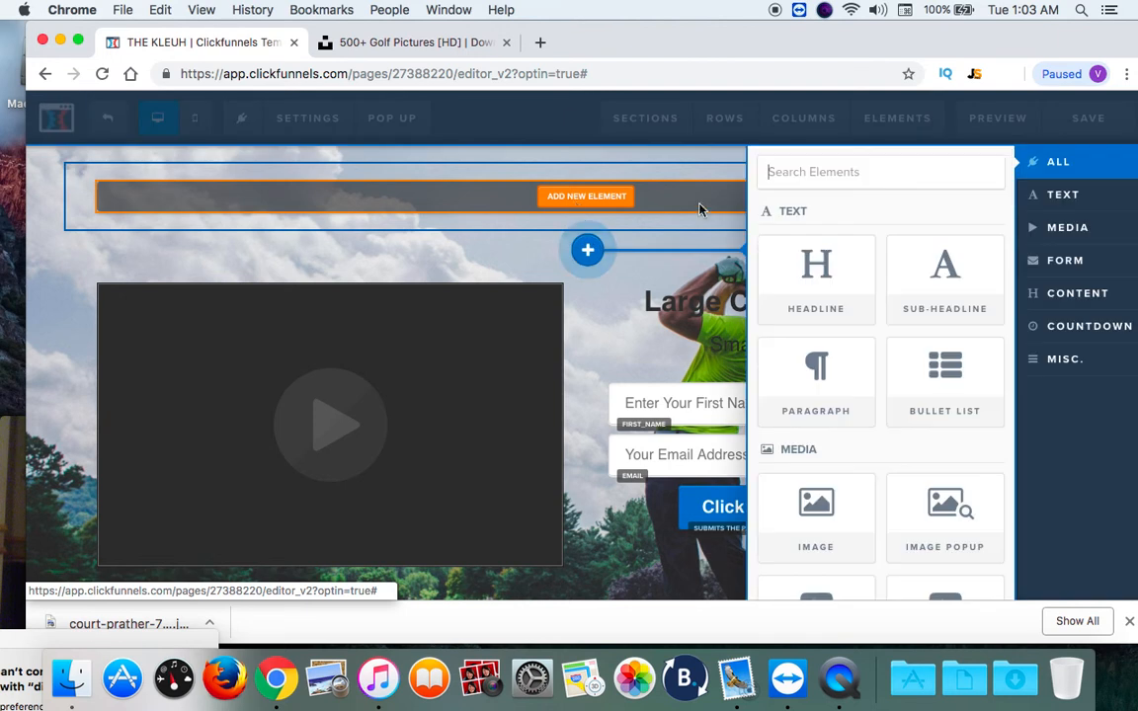
pyautogui.click(816, 276)
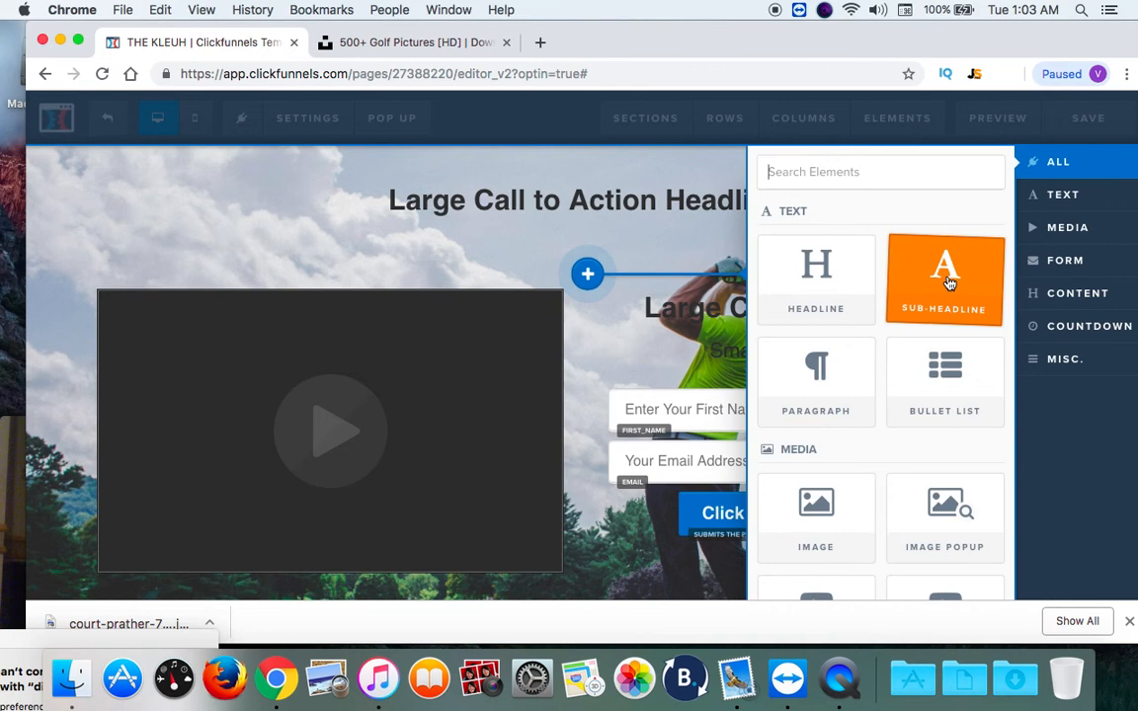
pyautogui.click(809, 266)
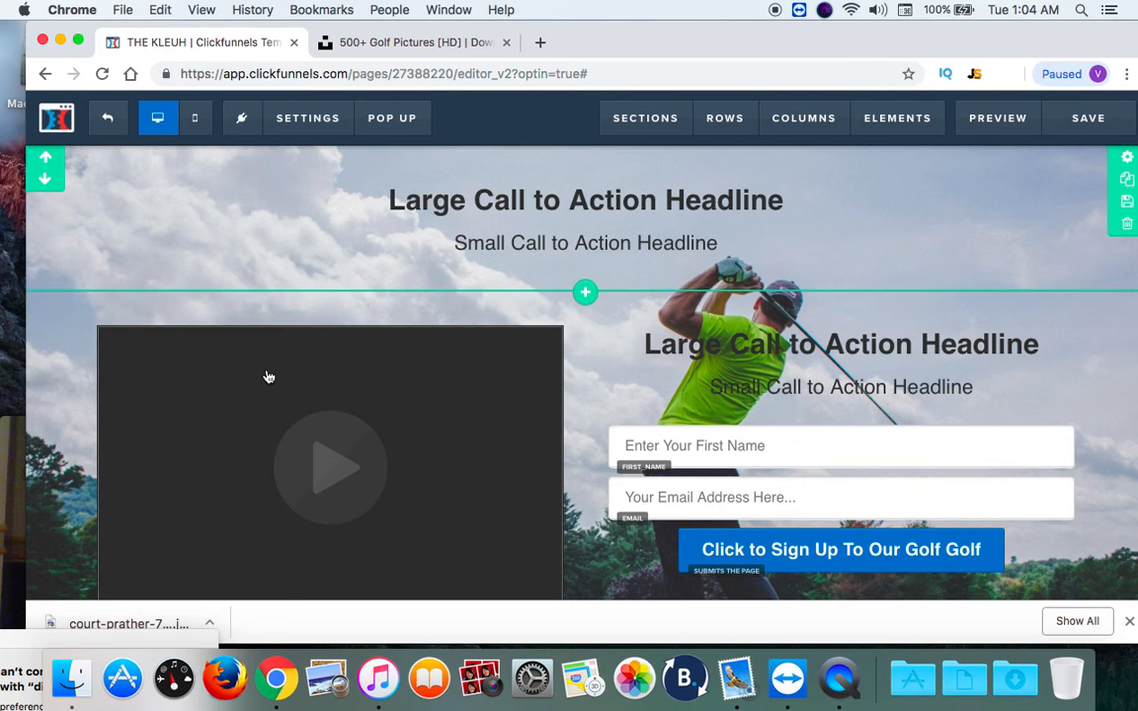
# Replace the large headline in the section above the video with "Enjoy A FREE Round Of Golf On Us!!".
pyautogui.scroll(-2, 45, 389)
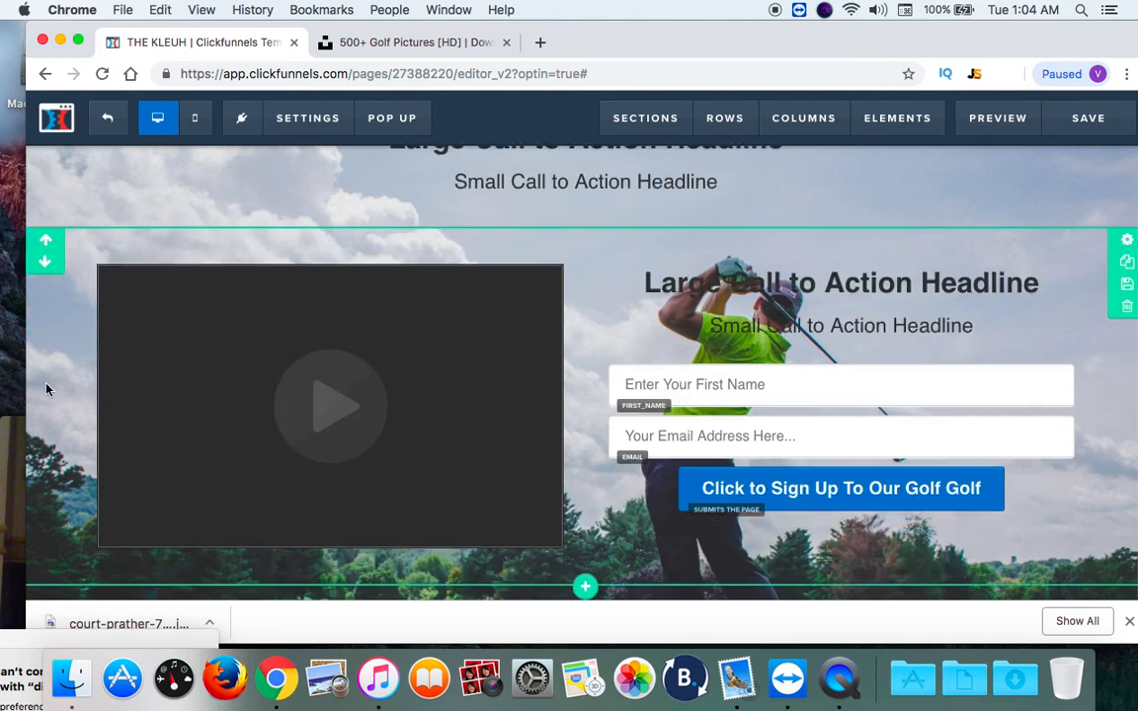
pyautogui.scroll(2, 46, 389)
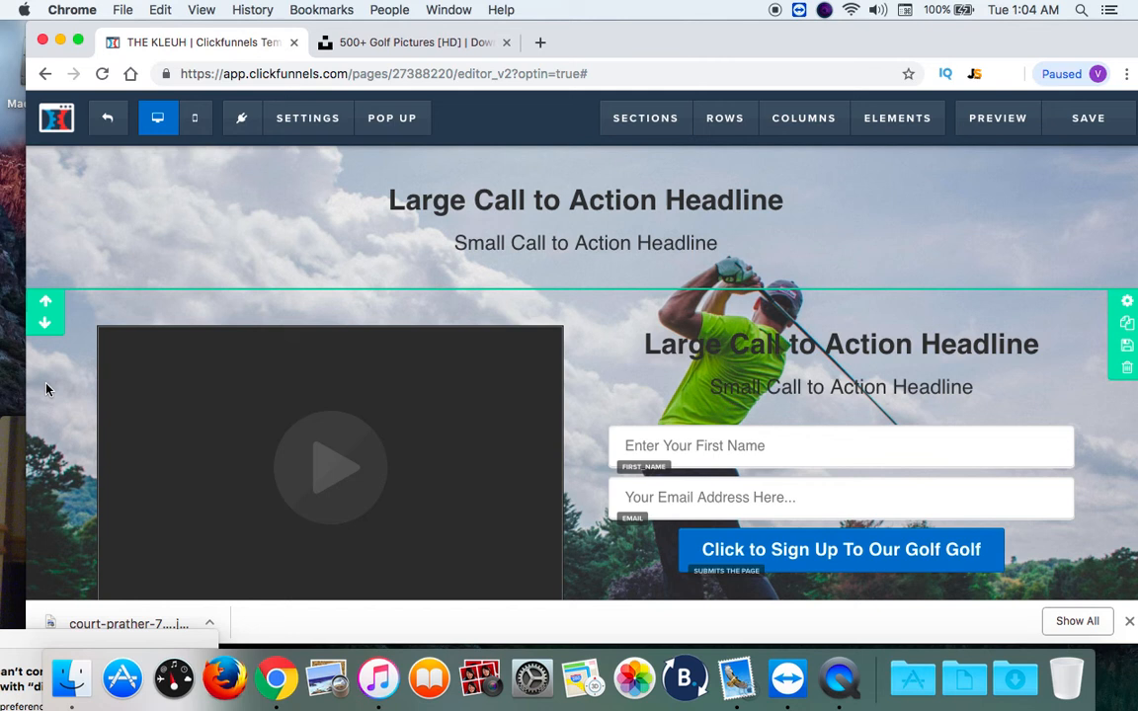
pyautogui.scroll(-2, 45, 389)
pyautogui.scroll(1, 45, 390)
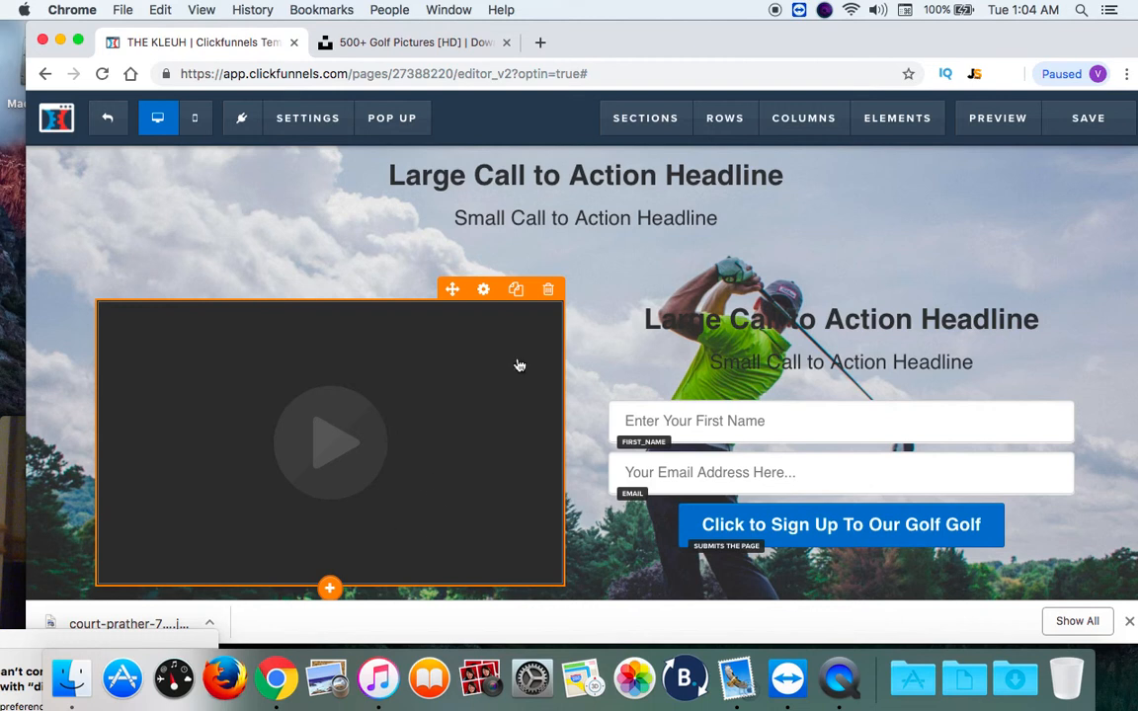
pyautogui.click(553, 176)
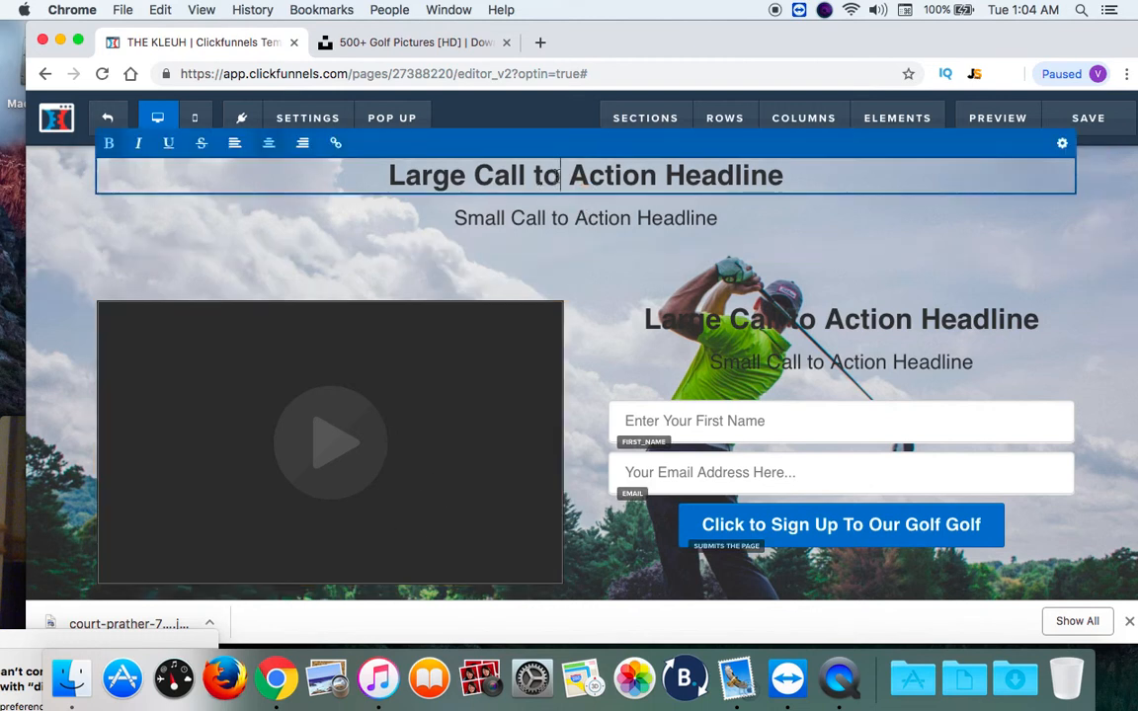
pyautogui.tripleClick(553, 176)
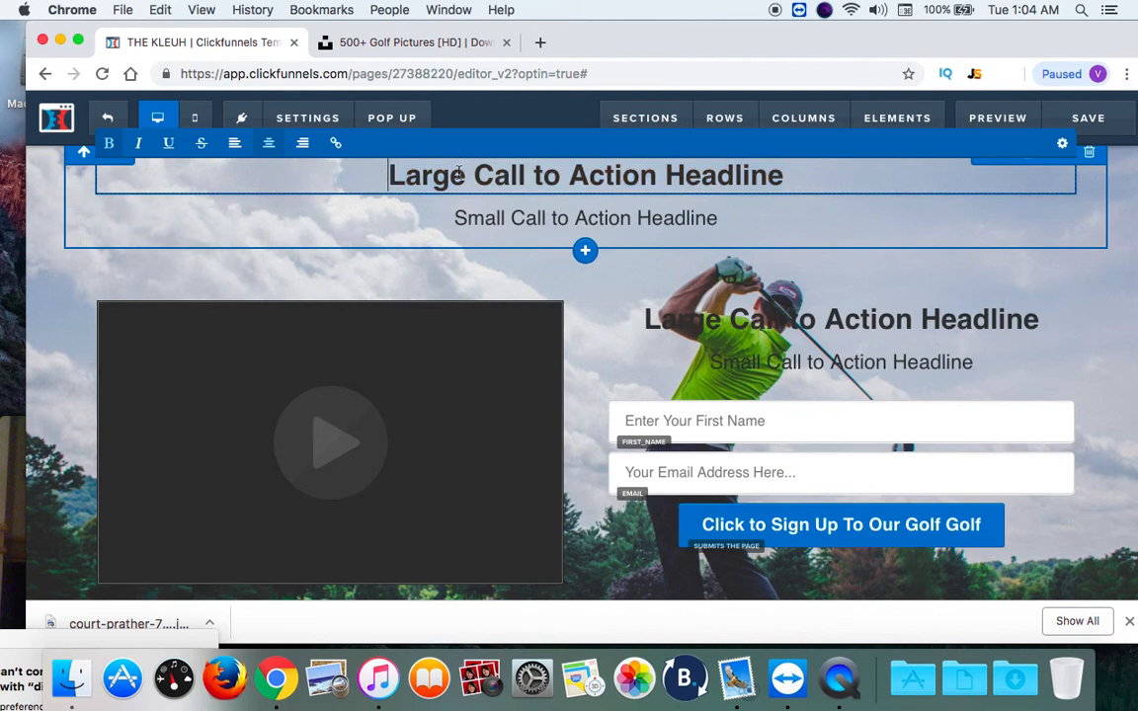
pyautogui.click(661, 164)
pyautogui.click(793, 176)
pyautogui.press('BackSpace')
pyautogui.press('BackSpace')
pyautogui.press('BackSpace')
pyautogui.press('BackSpace')
pyautogui.press('BackSpace')
pyautogui.press('BackSpace')
pyautogui.press('BackSpace')
pyautogui.press('BackSpace')
pyautogui.press('BackSpace')
pyautogui.press('BackSpace')
pyautogui.press('BackSpace')
pyautogui.press('BackSpace')
pyautogui.press('BackSpace')
pyautogui.press('BackSpace')
pyautogui.press('BackSpace')
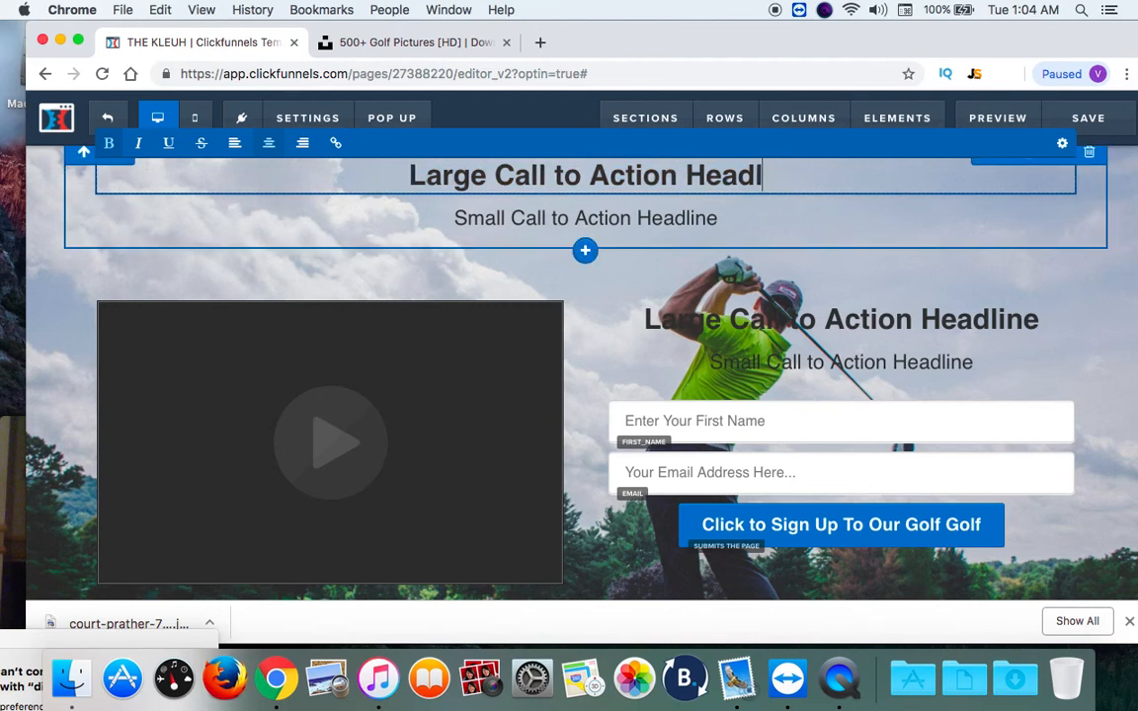
pyautogui.press('BackSpace')
pyautogui.press('BackSpace')
pyautogui.press('BackSpace')
pyautogui.press('BackSpace')
pyautogui.press('BackSpace')
pyautogui.press('BackSpace')
pyautogui.press('BackSpace')
pyautogui.press('BackSpace')
pyautogui.press('BackSpace')
pyautogui.press('BackSpace')
pyautogui.press('BackSpace')
pyautogui.press('BackSpace')
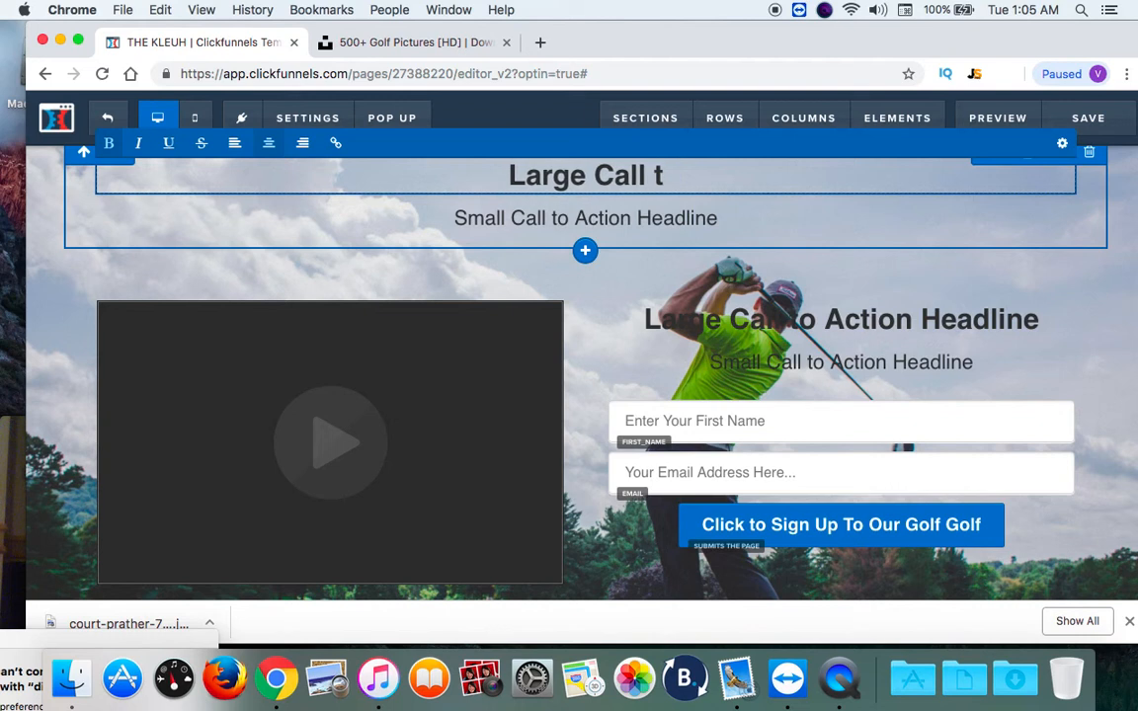
pyautogui.press('BackSpace')
pyautogui.press('BackSpace')
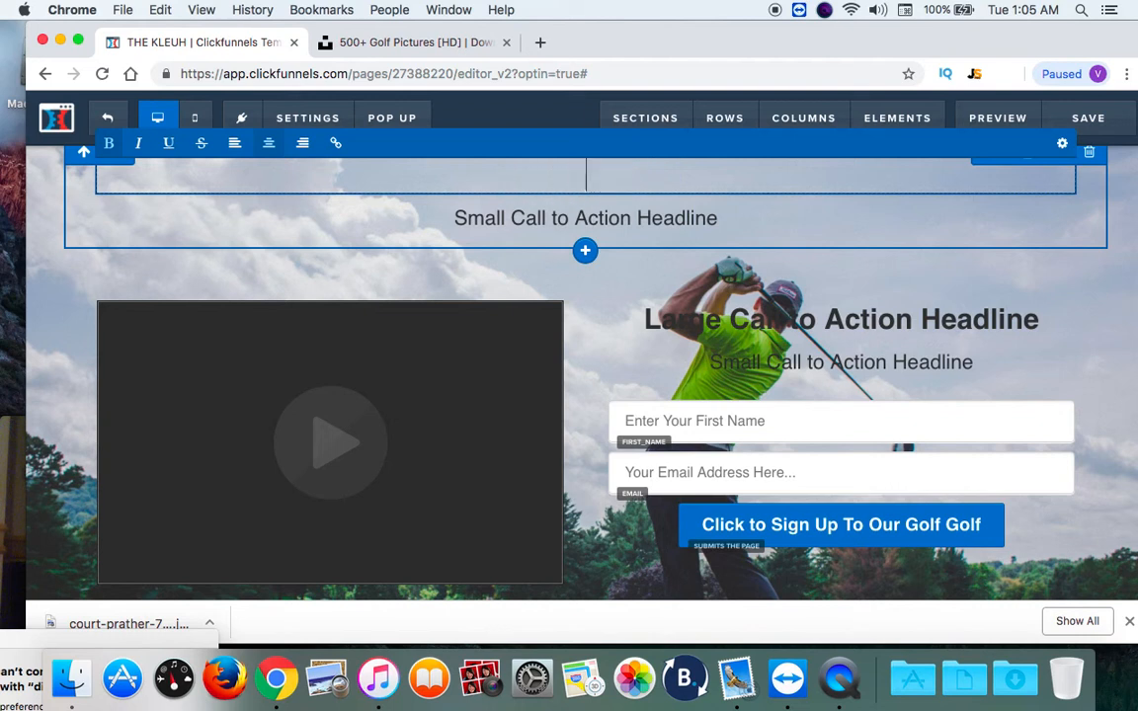
pyautogui.write('Enjoy A FREE ')
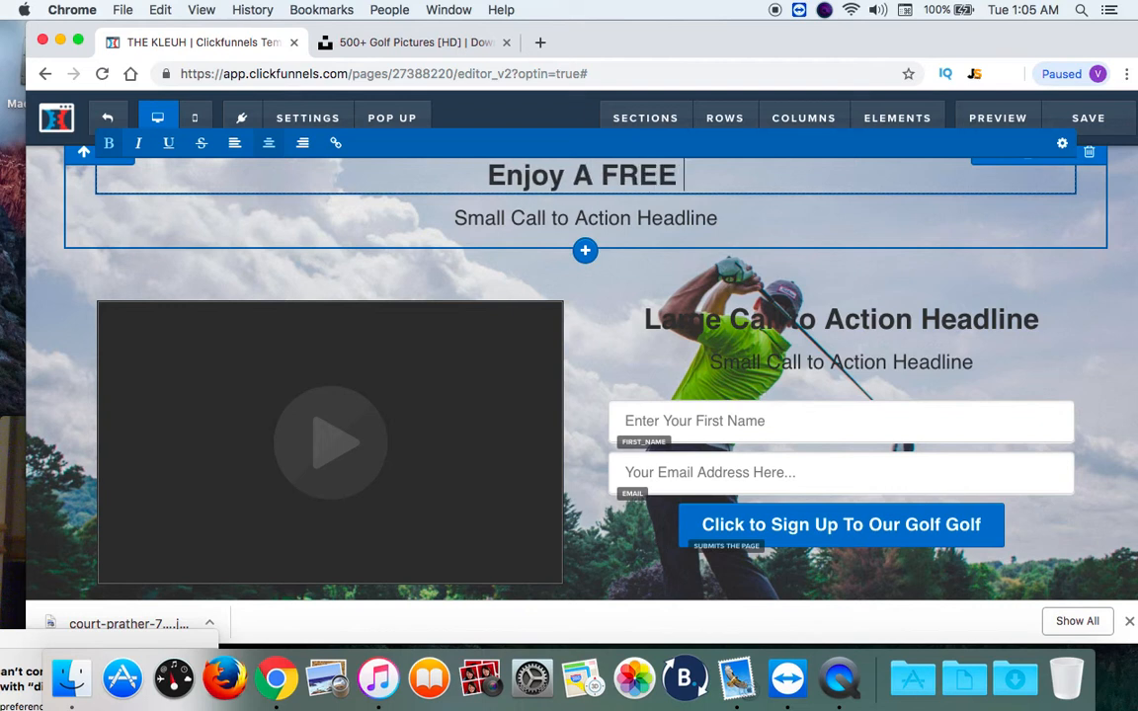
pyautogui.write('rOUND')
pyautogui.press('BackSpace')
pyautogui.press('BackSpace')
pyautogui.press('BackSpace')
pyautogui.press('BackSpace')
pyautogui.press('BackSpace')
pyautogui.write('Rou')
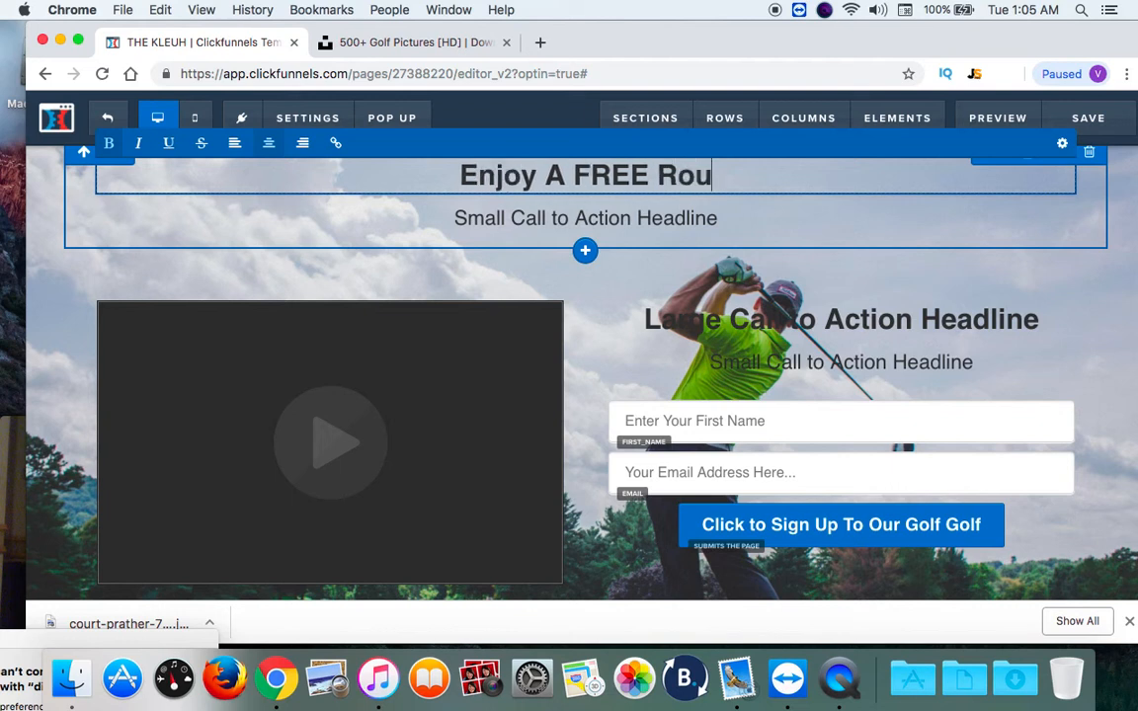
pyautogui.write('nd Of Golf ')
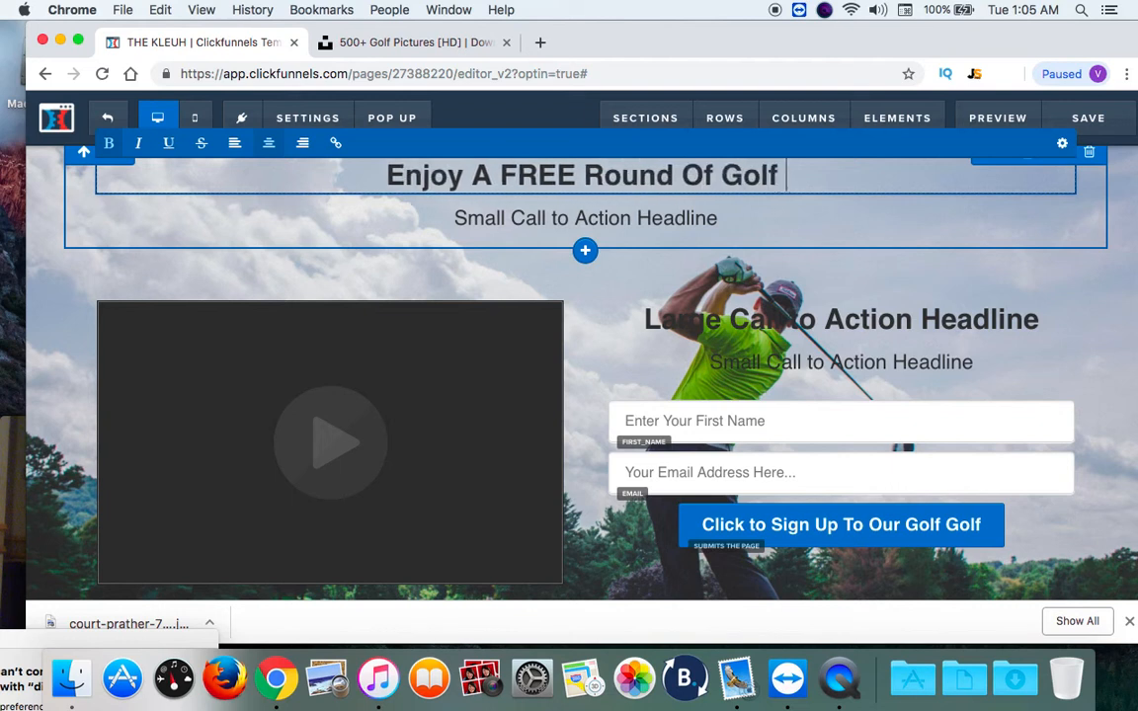
pyautogui.write('On Us')
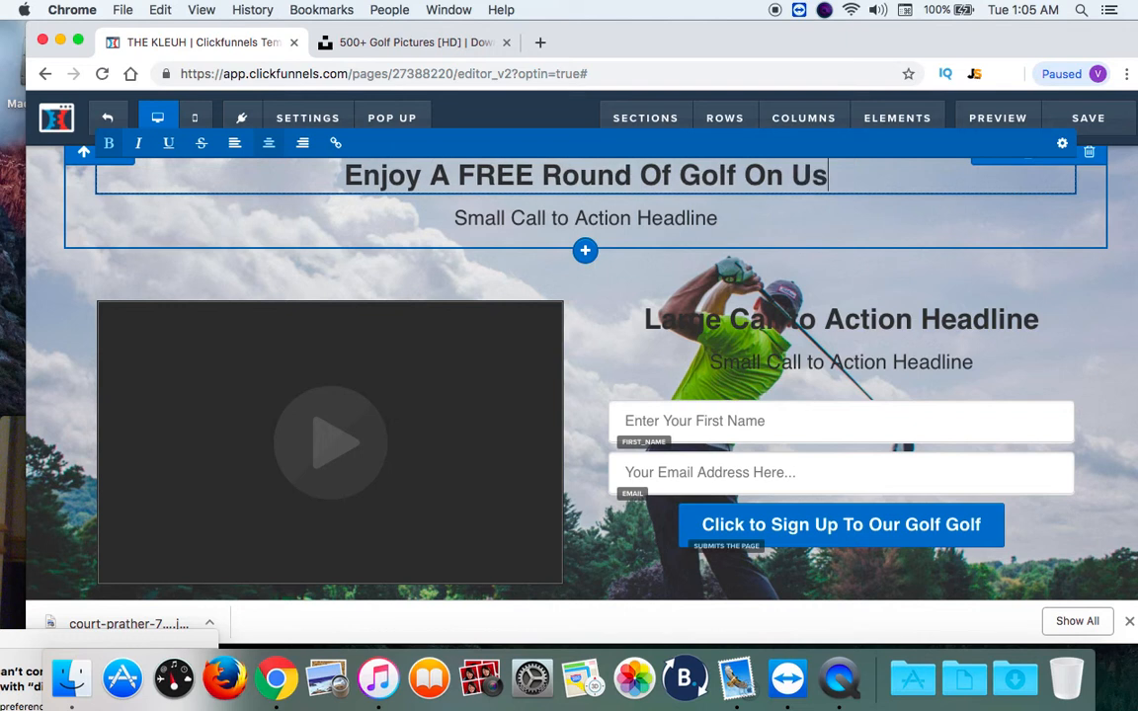
pyautogui.write('!!')
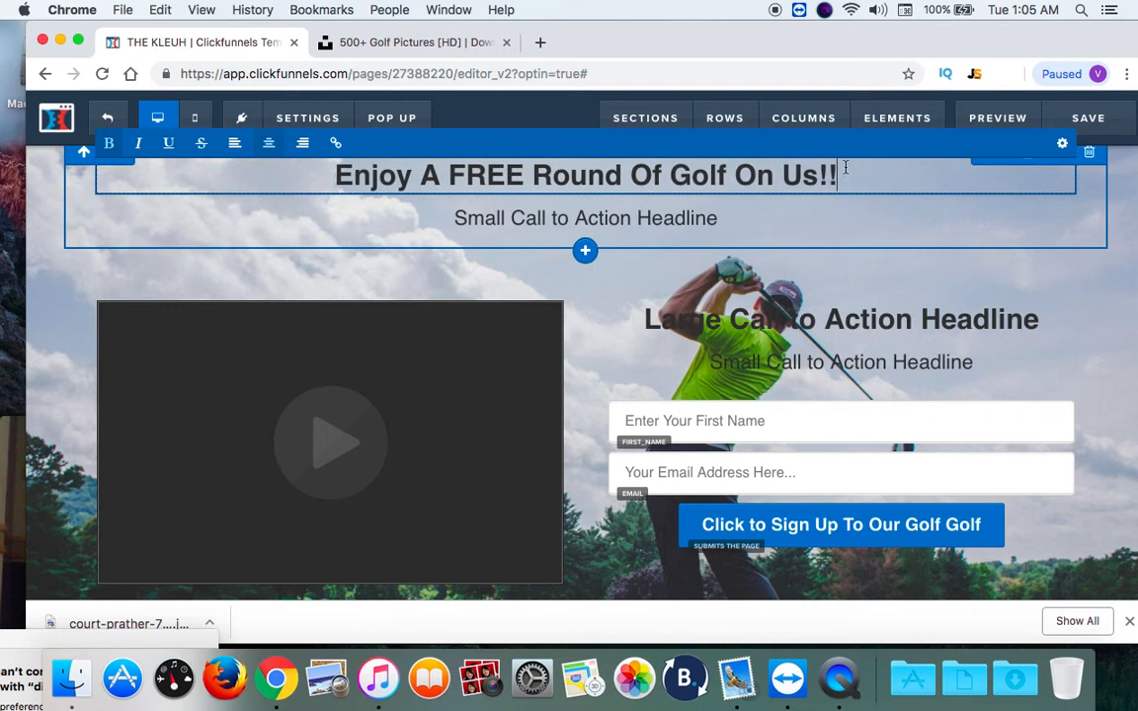
# Replace the sub-headline under the page's main headline with "Just Subscribe To Our Email List".
pyautogui.click(664, 224)
pyautogui.doubleClick(666, 224)
pyautogui.click(715, 219)
pyautogui.press('BackSpace')
pyautogui.press('BackSpace')
pyautogui.press('BackSpace')
pyautogui.press('BackSpace')
pyautogui.press('BackSpace')
pyautogui.press('BackSpace')
pyautogui.press('BackSpace')
pyautogui.press('BackSpace')
pyautogui.press('BackSpace')
pyautogui.press('BackSpace')
pyautogui.press('BackSpace')
pyautogui.press('BackSpace')
pyautogui.press('BackSpace')
pyautogui.press('BackSpace')
pyautogui.press('BackSpace')
pyautogui.press('BackSpace')
pyautogui.press('BackSpace')
pyautogui.press('BackSpace')
pyautogui.press('BackSpace')
pyautogui.press('BackSpace')
pyautogui.press('BackSpace')
pyautogui.press('BackSpace')
pyautogui.press('BackSpace')
pyautogui.press('BackSpace')
pyautogui.press('BackSpace')
pyautogui.press('BackSpace')
pyautogui.press('BackSpace')
pyautogui.press('BackSpace')
pyautogui.press('BackSpace')
pyautogui.write('Just Subscribe To')
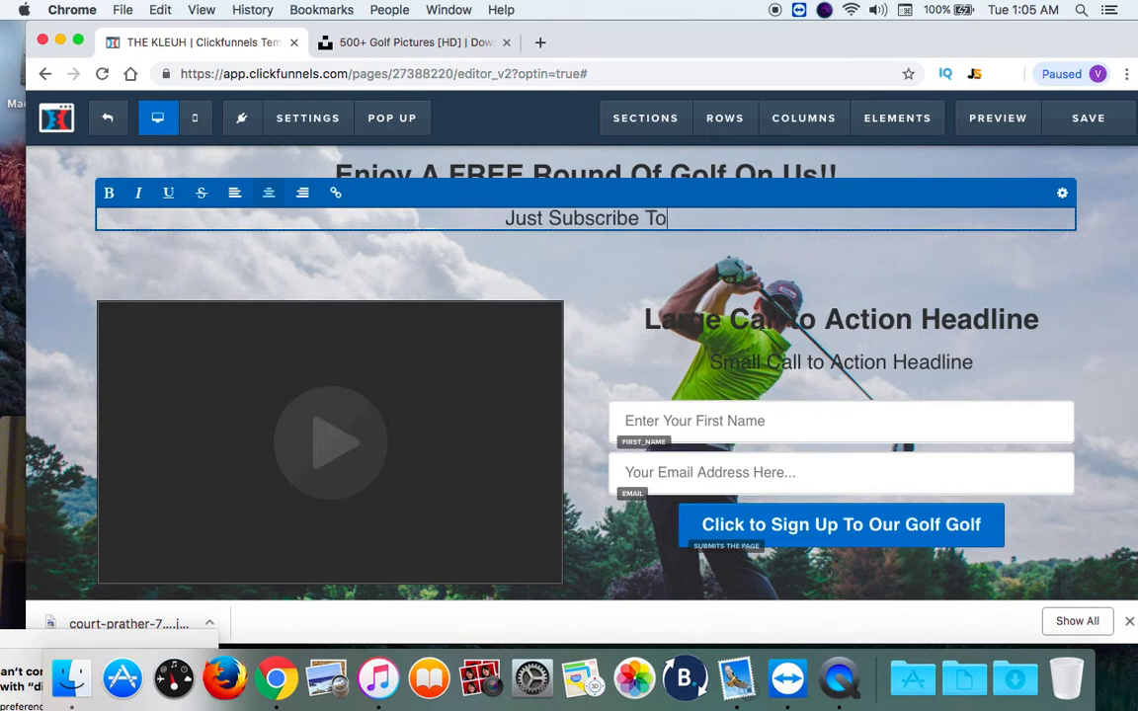
pyautogui.write(' Our Ema')
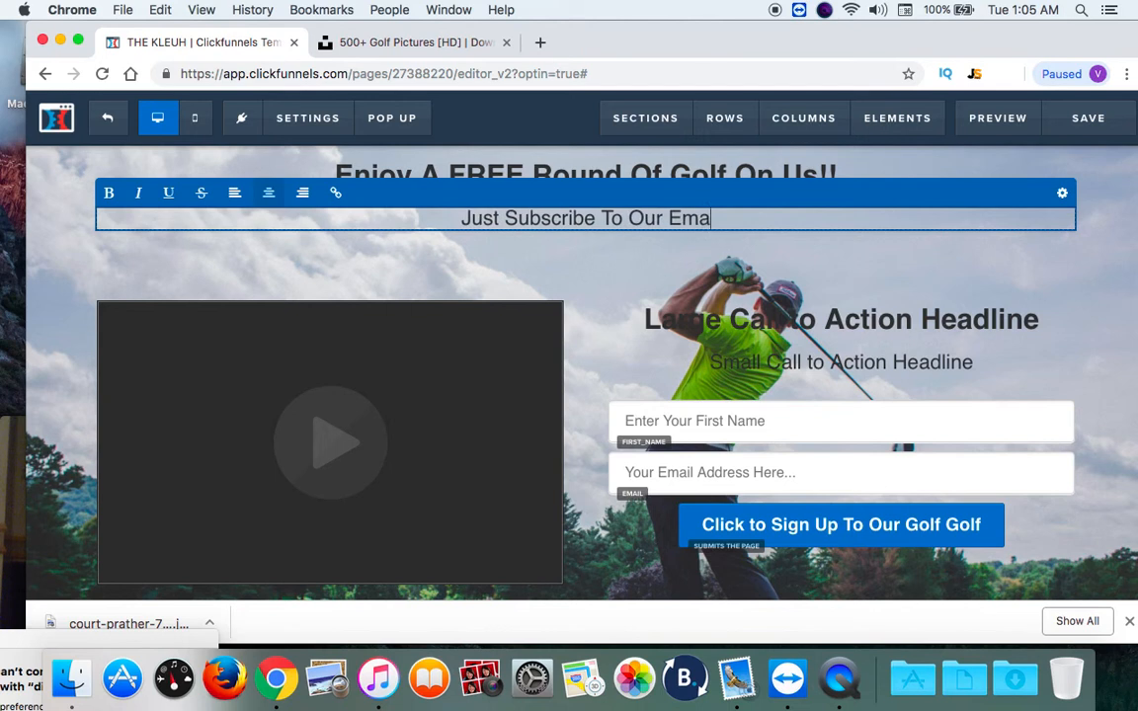
pyautogui.write('il List')
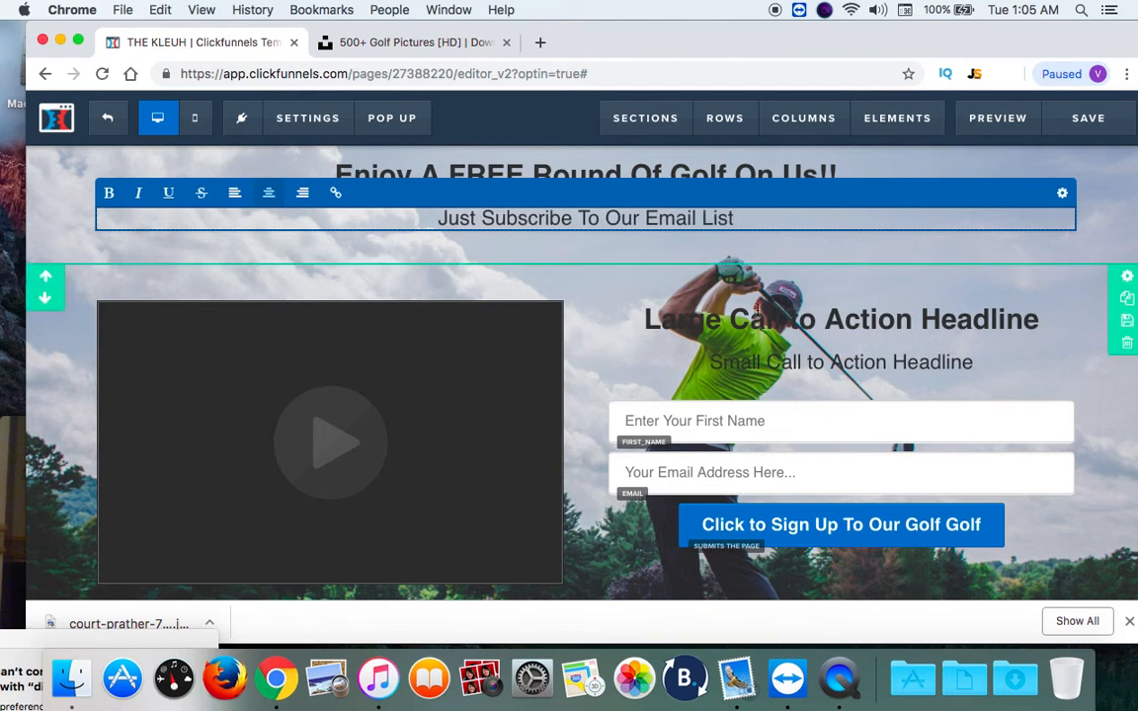
pyautogui.click(741, 315)
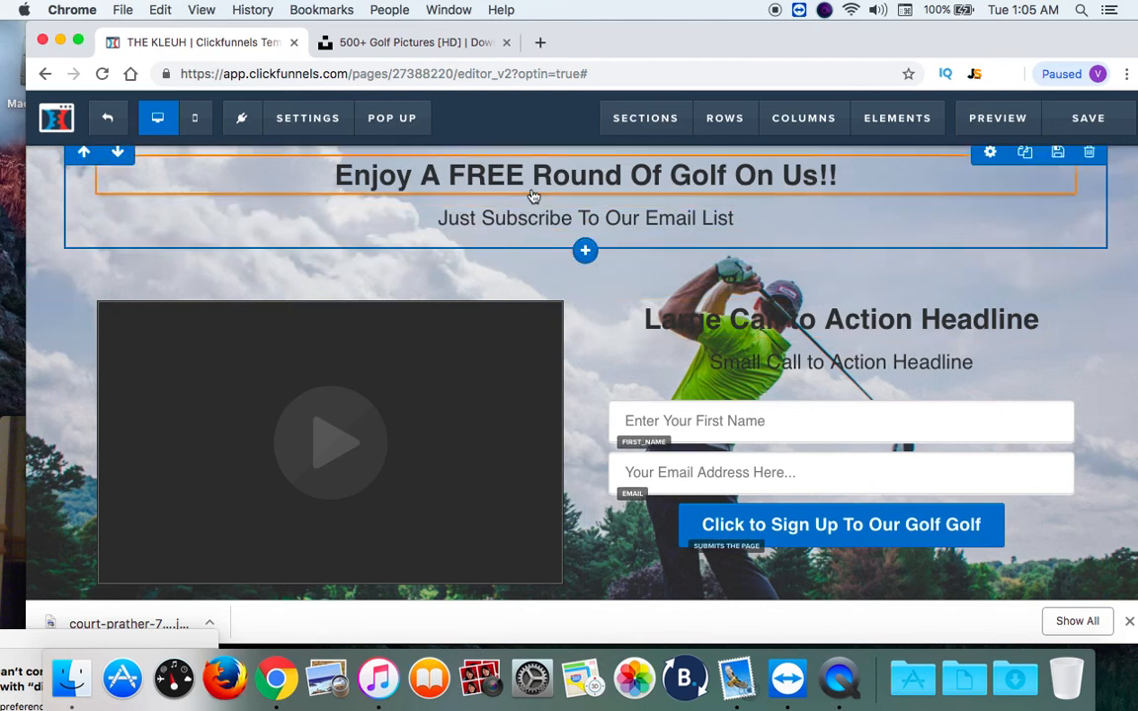
# Replace the large headline above the optin form with "That's Right!! Enter Your Email And Get A Coupon For A FREE Round!".
pyautogui.click(833, 319)
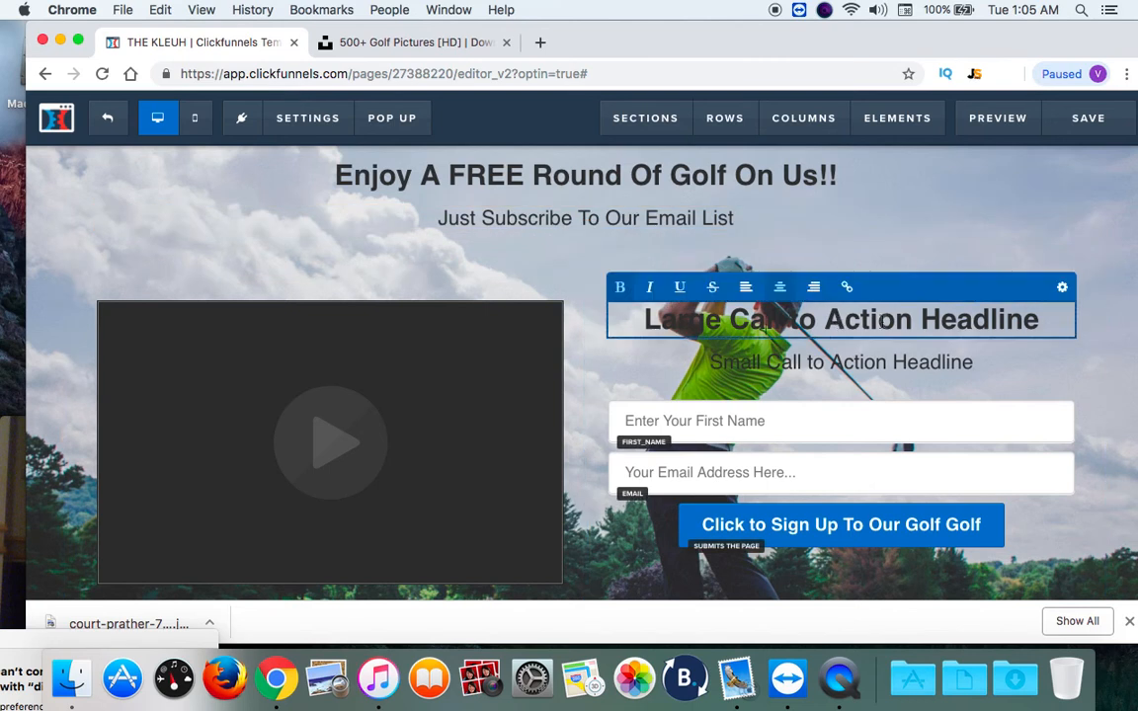
pyautogui.tripleClick(897, 319)
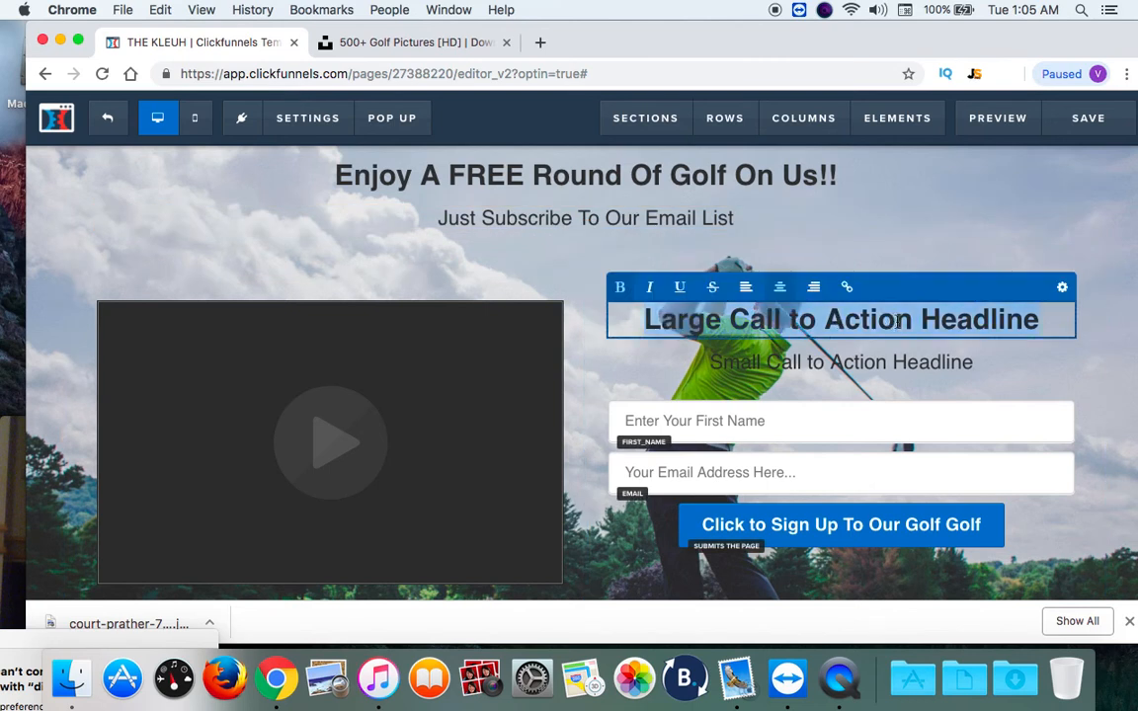
pyautogui.write('That')
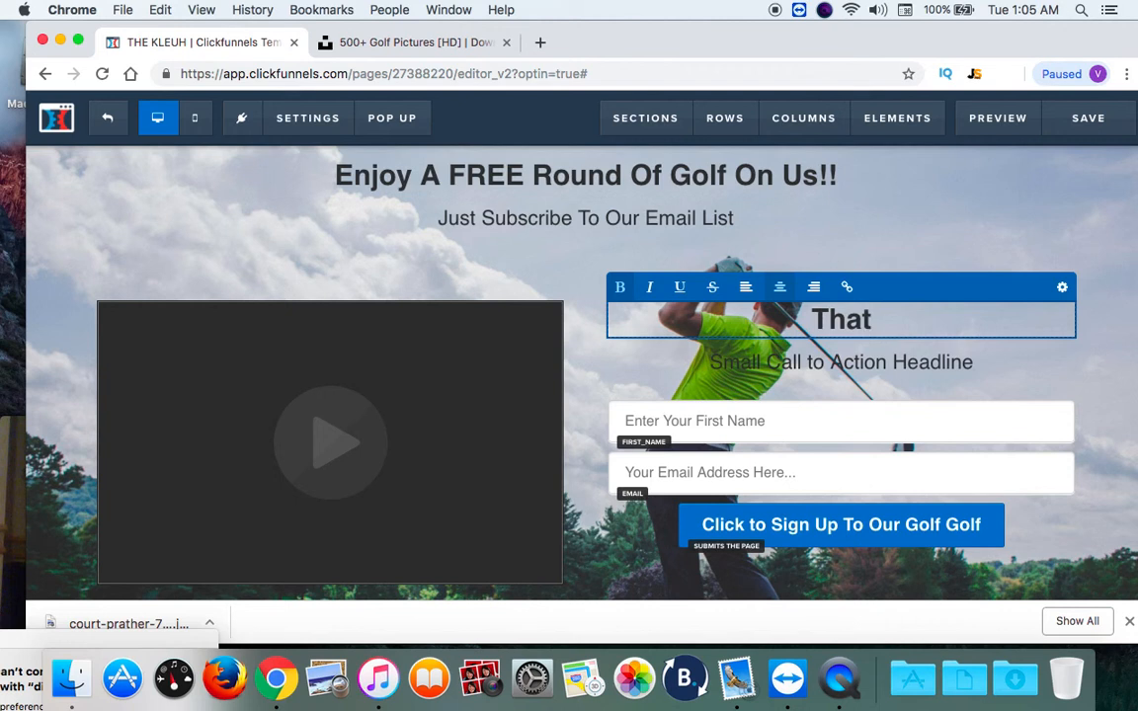
pyautogui.write("'s ")
pyautogui.write('Rig')
pyautogui.press('BackSpace')
pyautogui.write('ight')
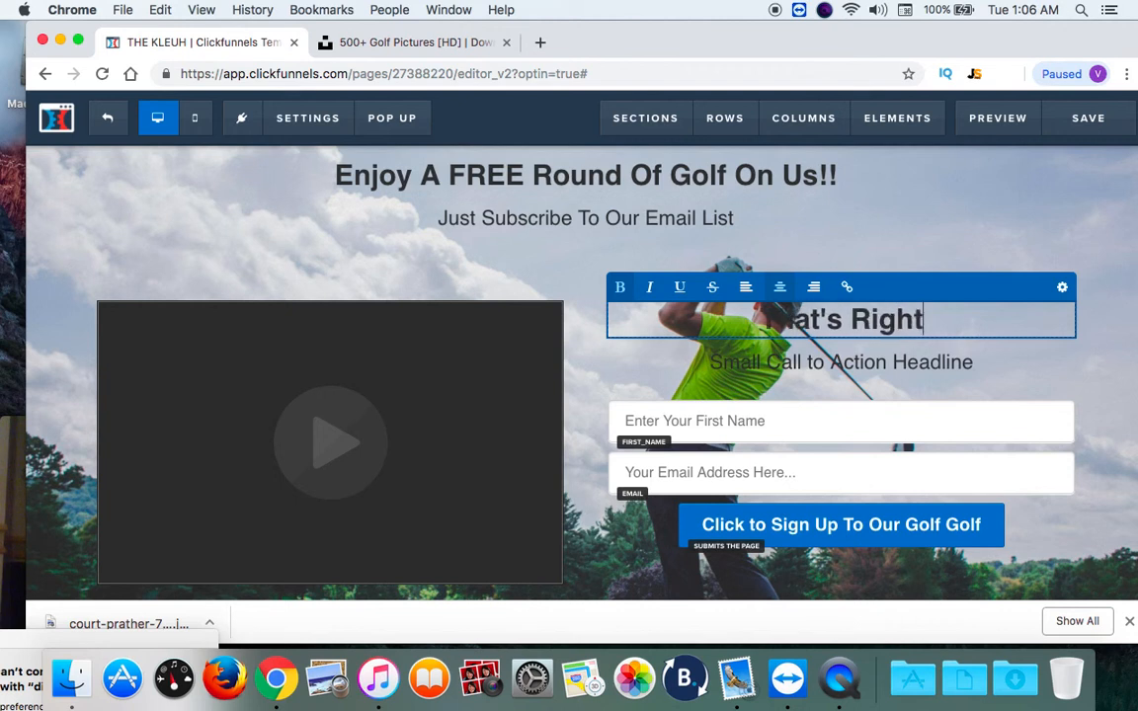
pyautogui.write('!!')
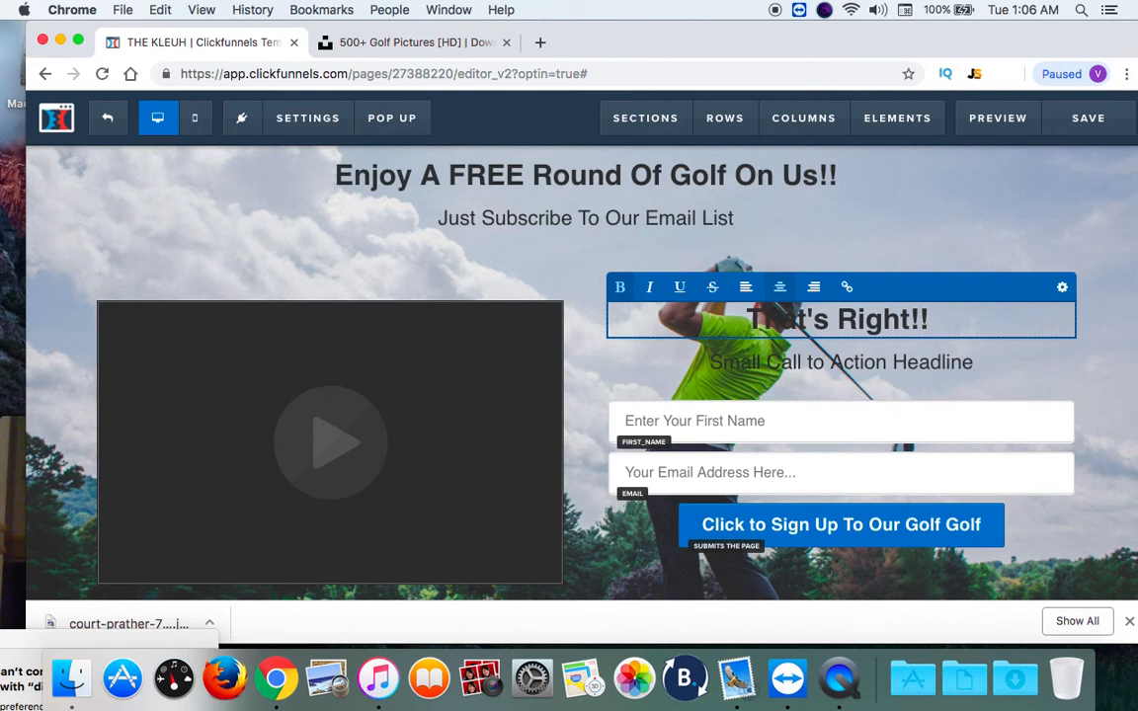
pyautogui.write(' Enj')
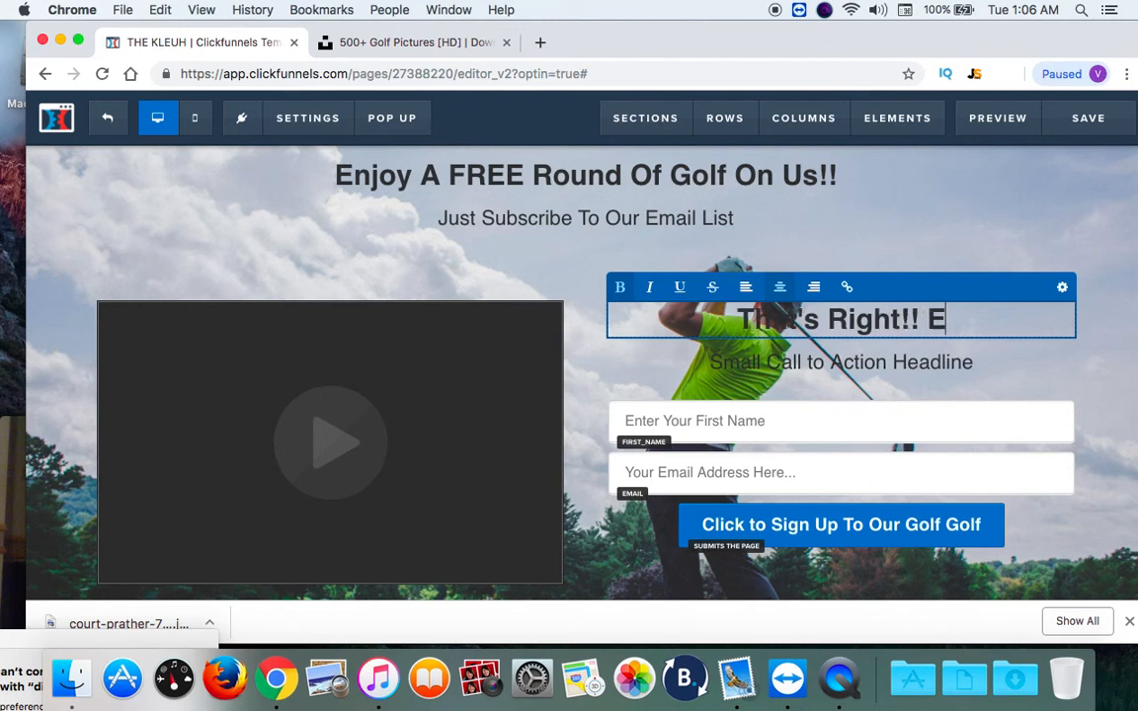
pyautogui.press('BackSpace')
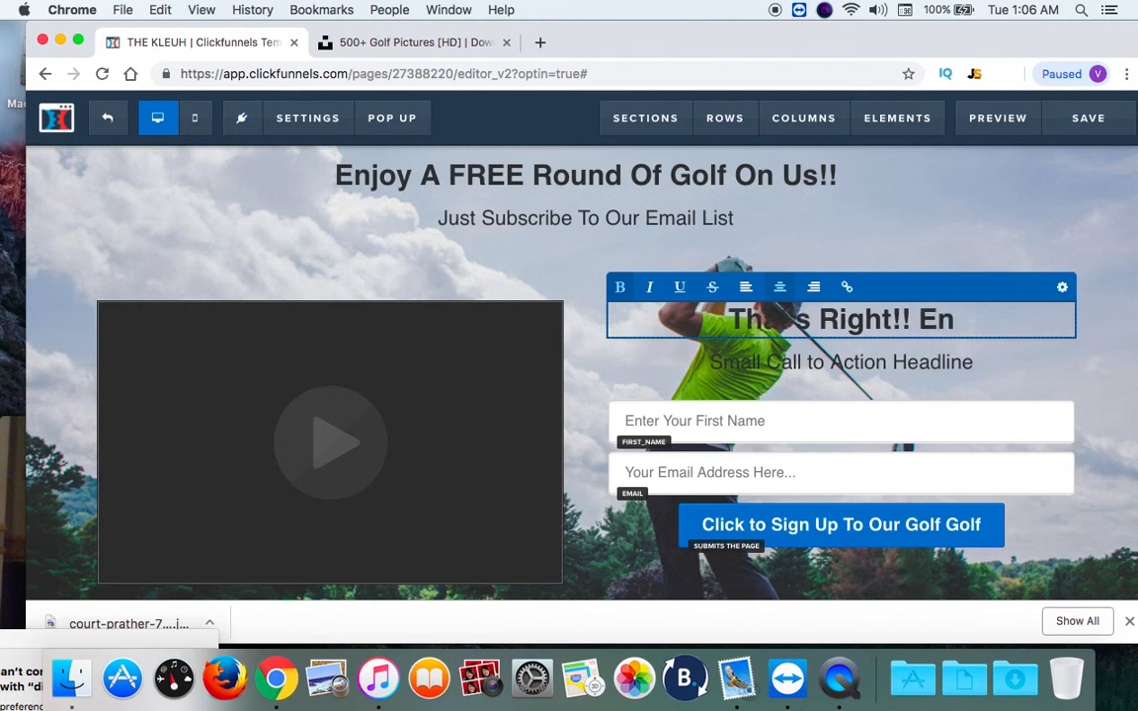
pyautogui.press('BackSpace')
pyautogui.press('BackSpace')
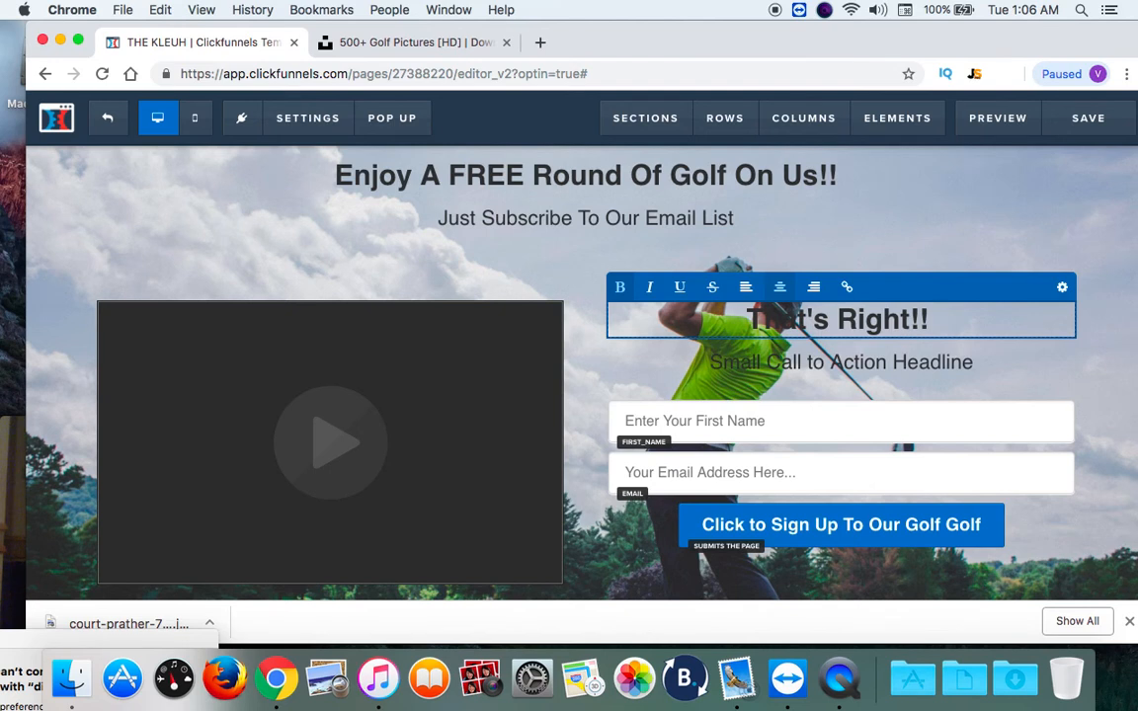
pyautogui.write('Enter ')
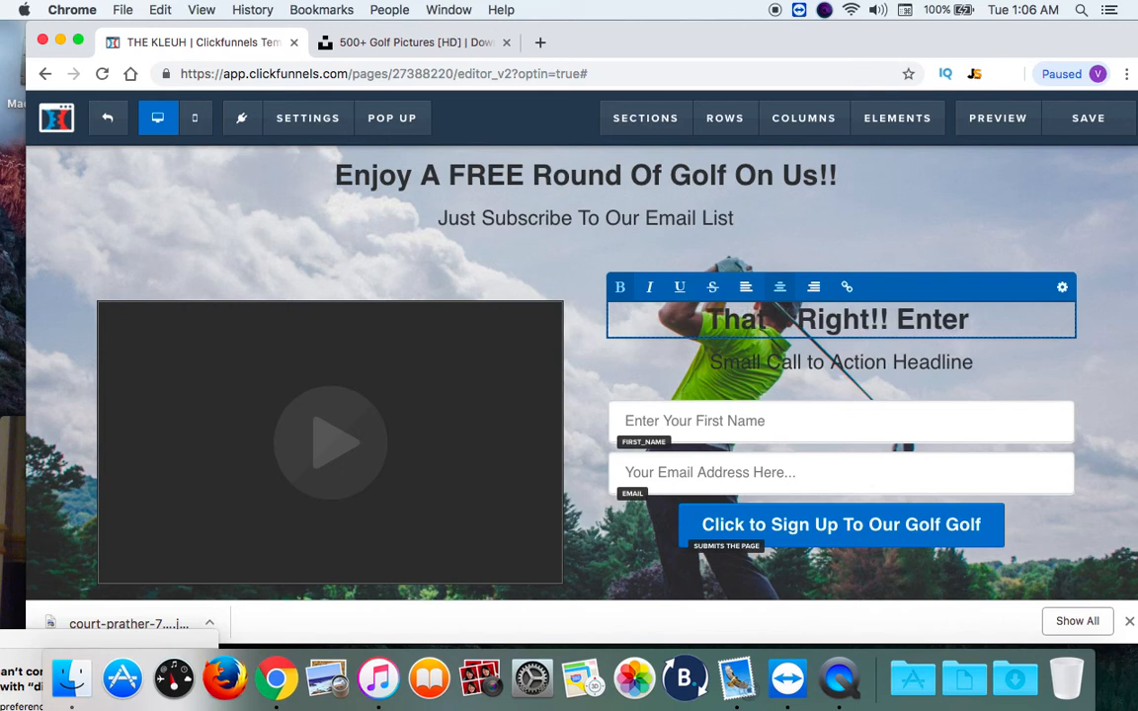
pyautogui.write('Your')
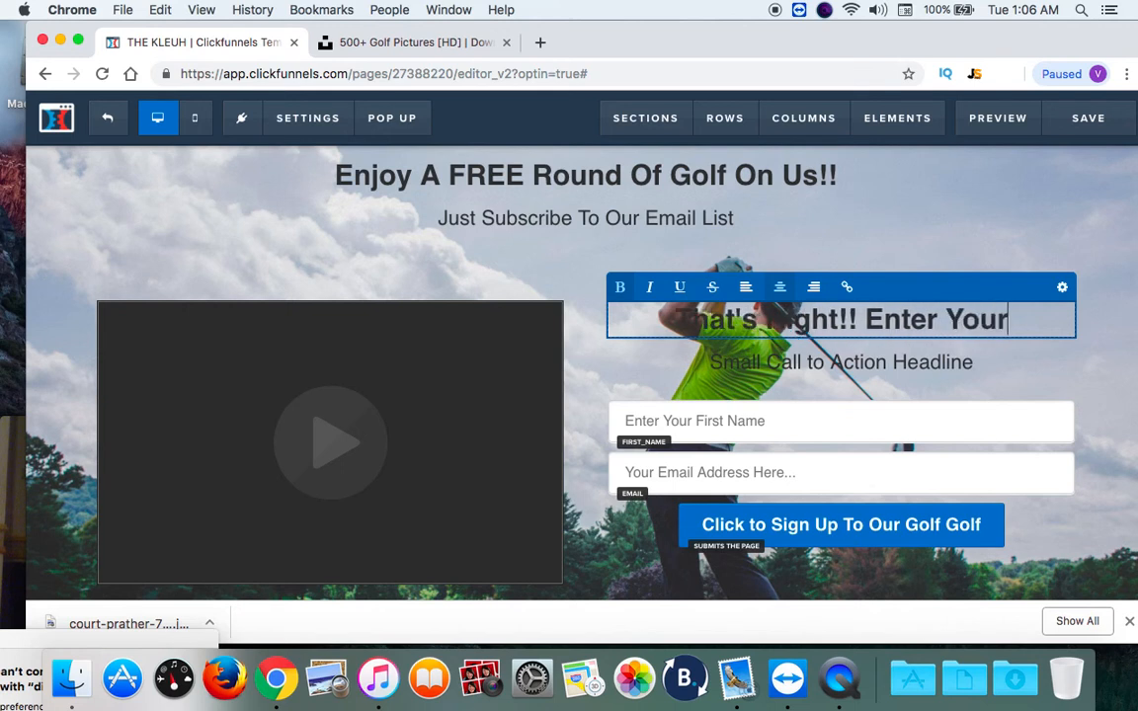
pyautogui.write(' EMail')
pyautogui.press('BackSpace')
pyautogui.press('BackSpace')
pyautogui.press('BackSpace')
pyautogui.press('BackSpace')
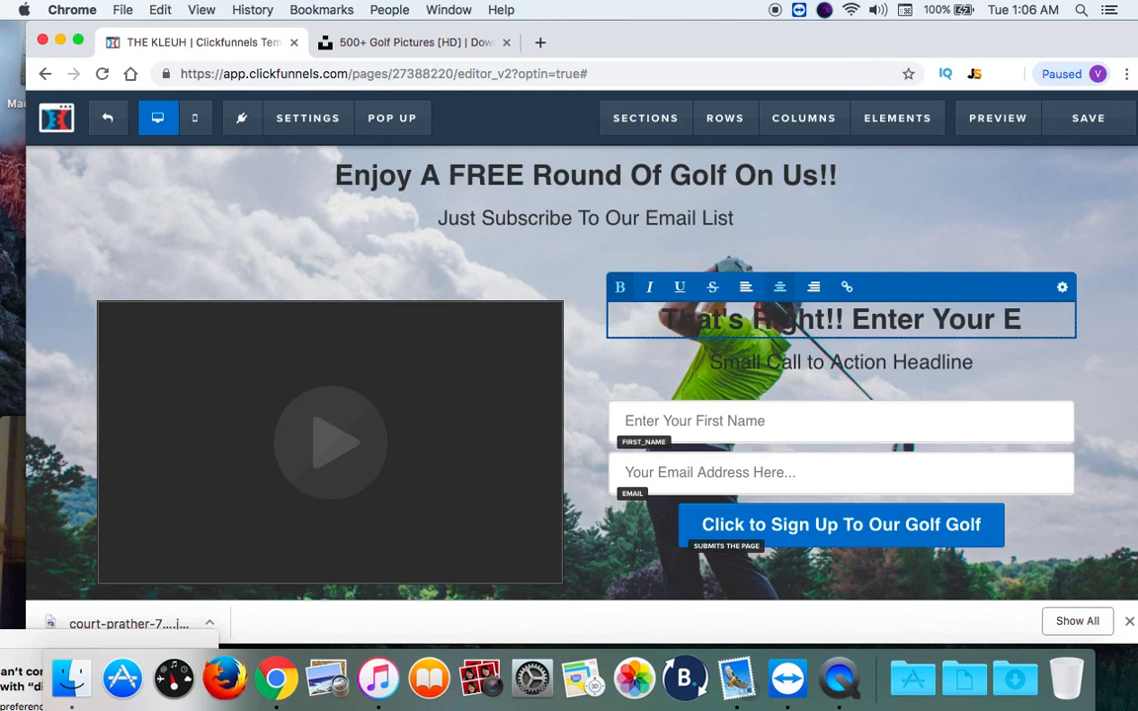
pyautogui.write('mail And Get ')
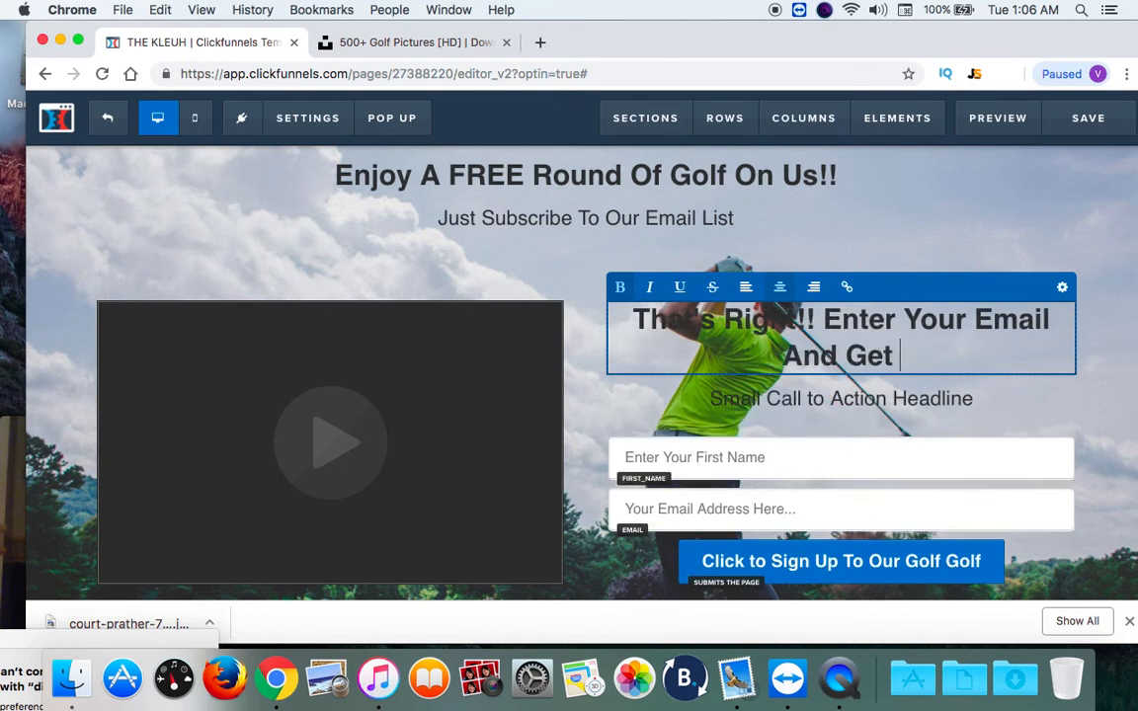
pyautogui.write('A C')
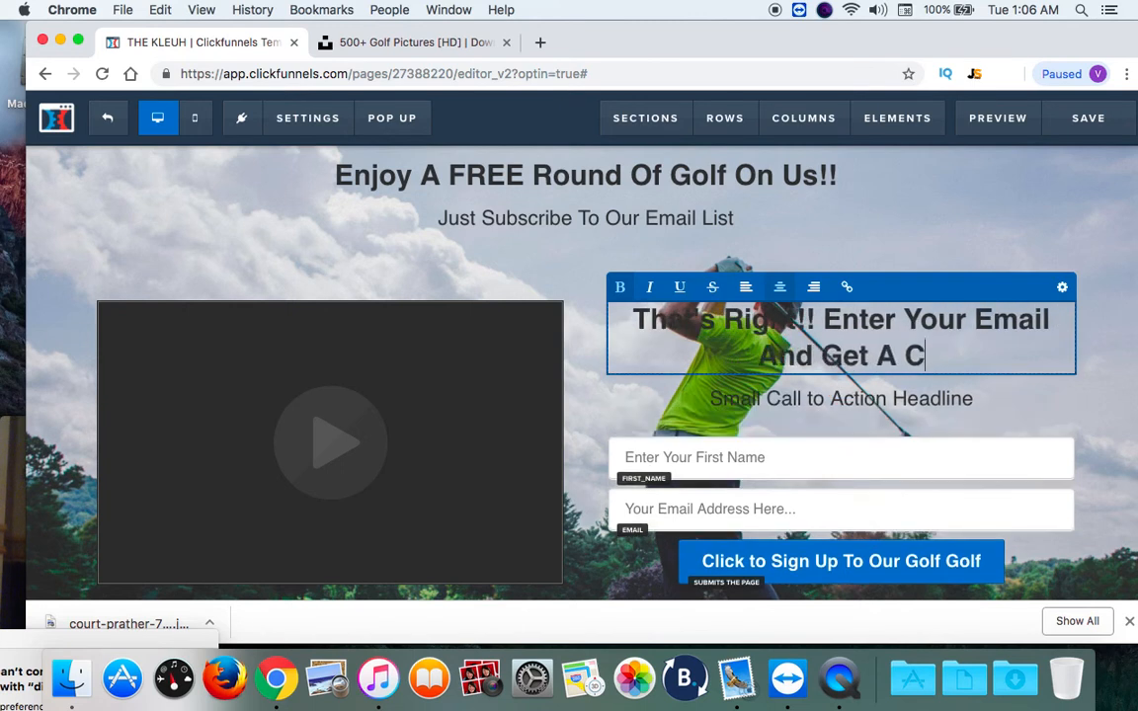
pyautogui.write('oupon For A ')
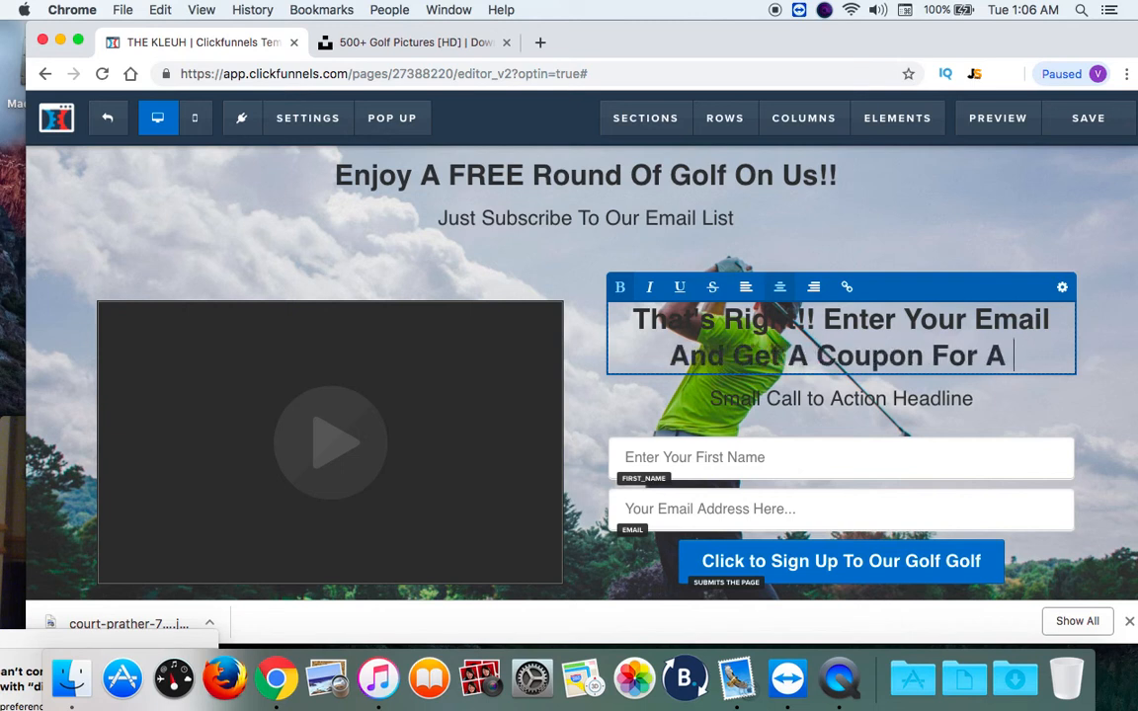
pyautogui.write('FRE')
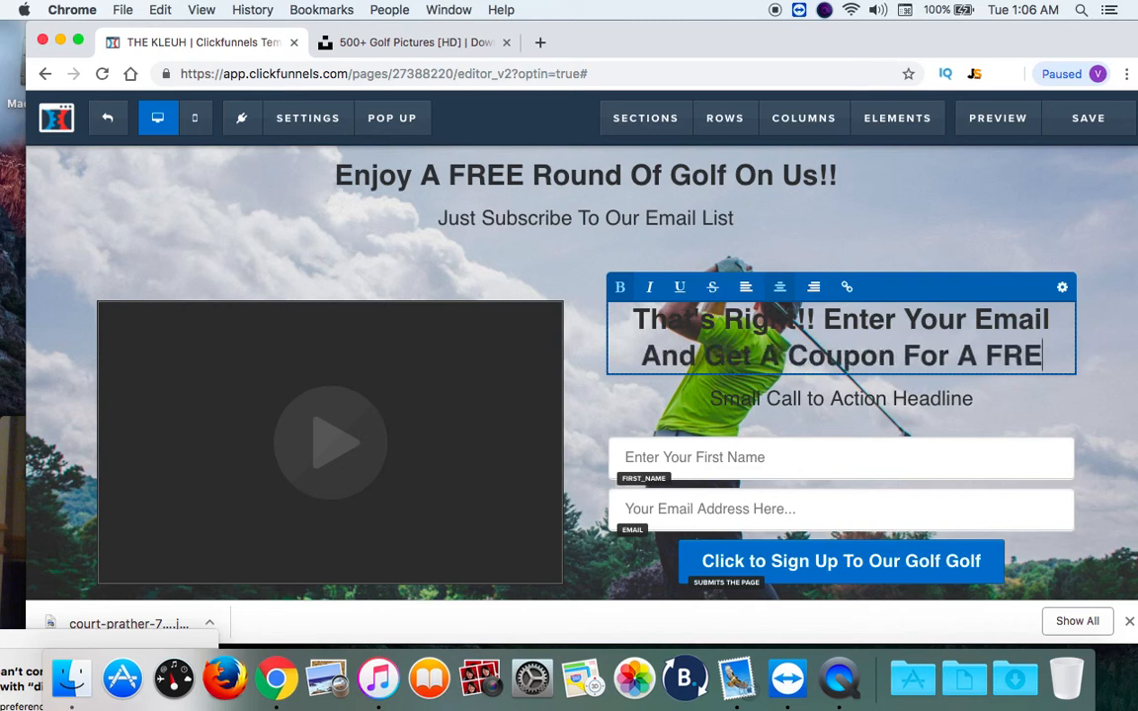
pyautogui.write('E rOUND')
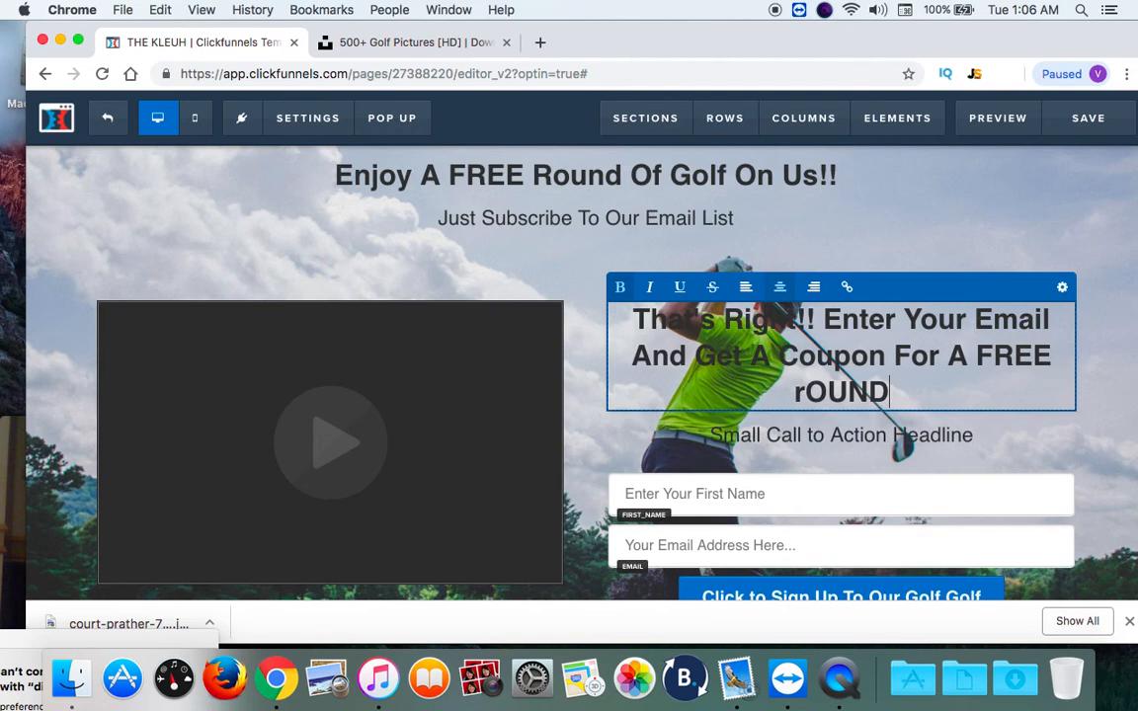
pyautogui.press('BackSpace')
pyautogui.press('BackSpace')
pyautogui.press('BackSpace')
pyautogui.press('BackSpace')
pyautogui.press('BackSpace')
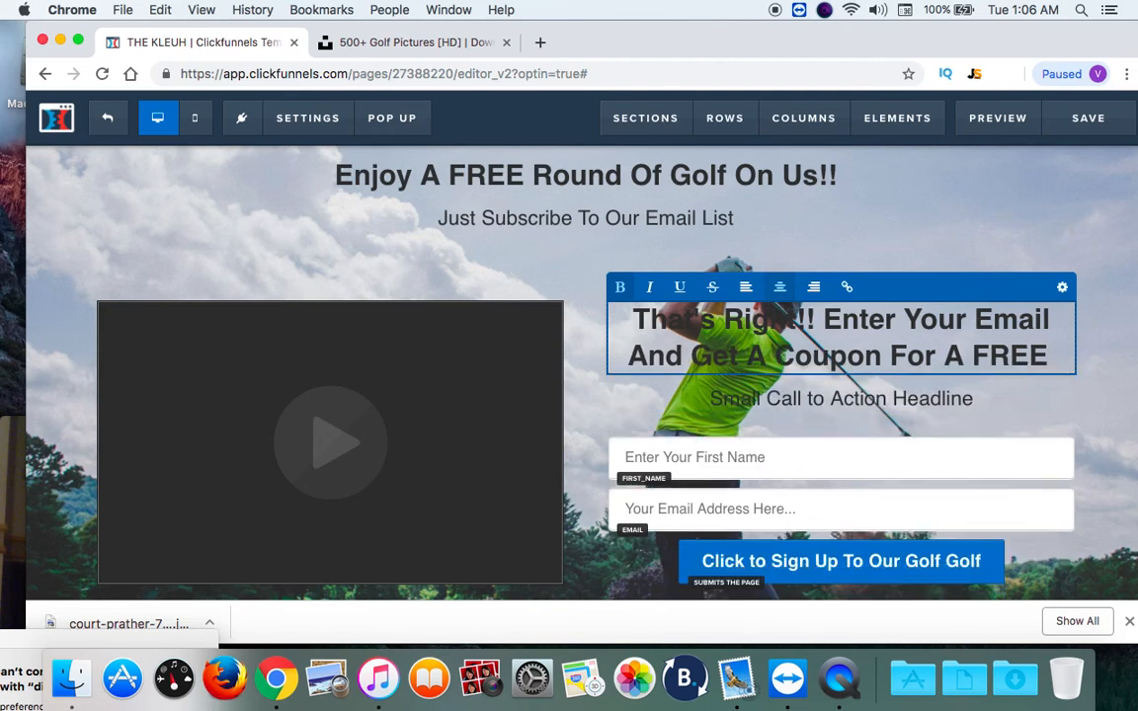
pyautogui.write('Round!')
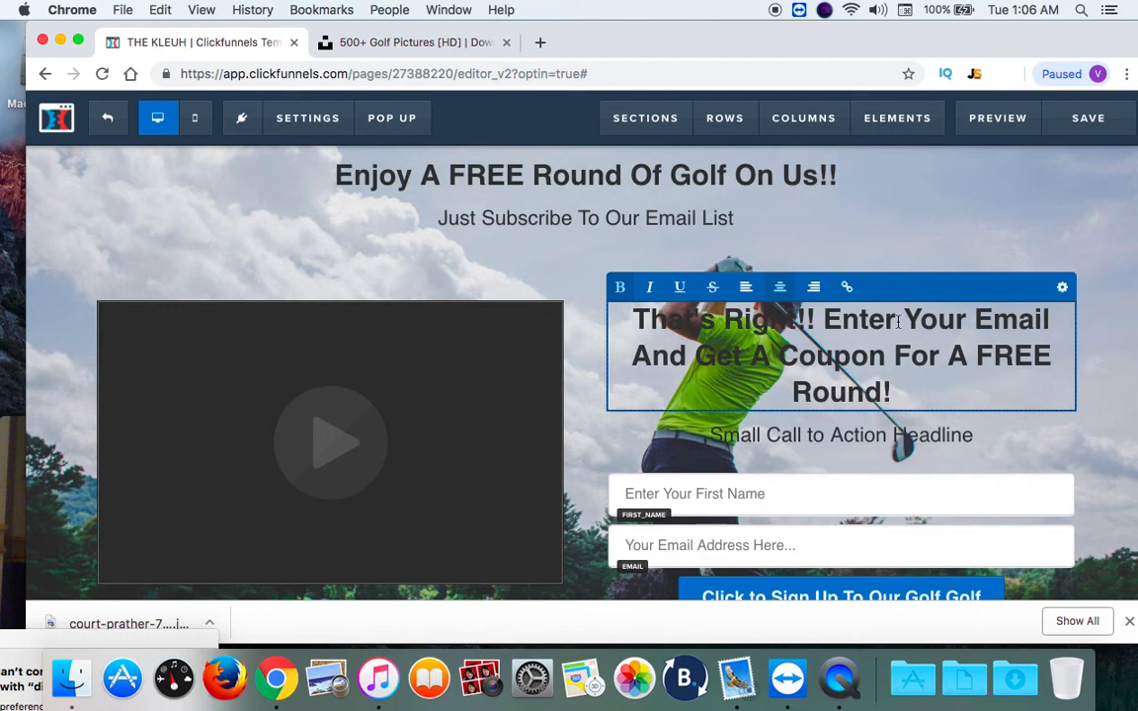
pyautogui.click(835, 419)
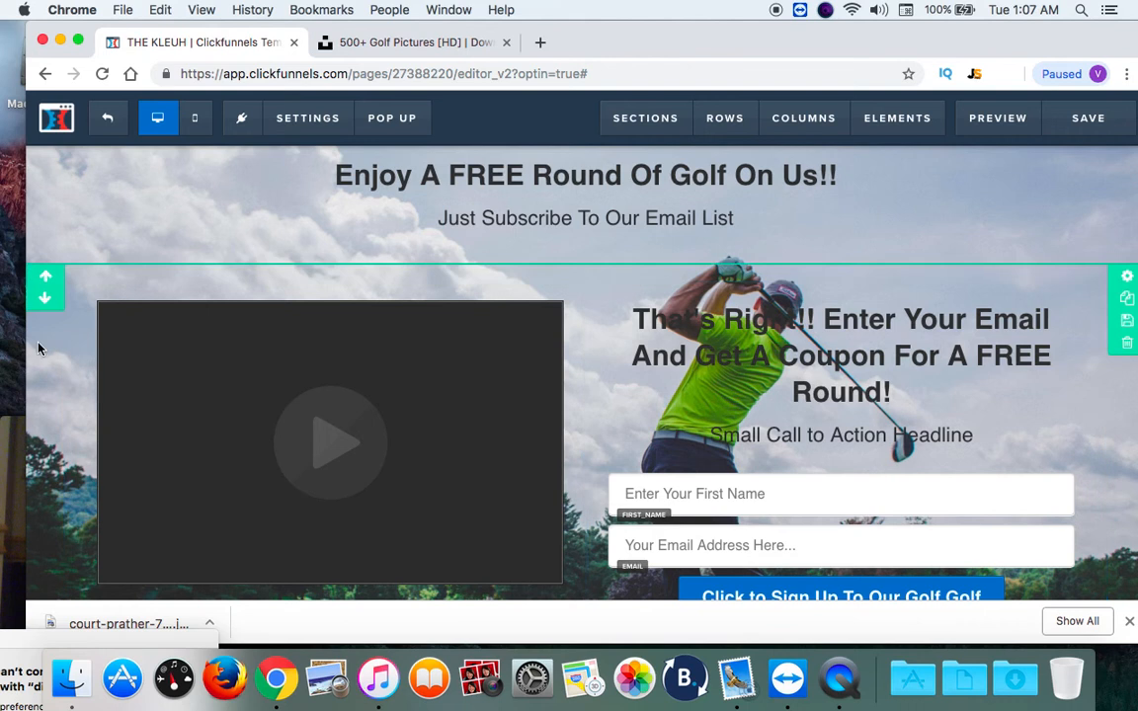
# Replace the small headline above the optin form with "Just Show Us The Email When You Arrive and Play For Free.".
pyautogui.scroll(-2, 38, 347)
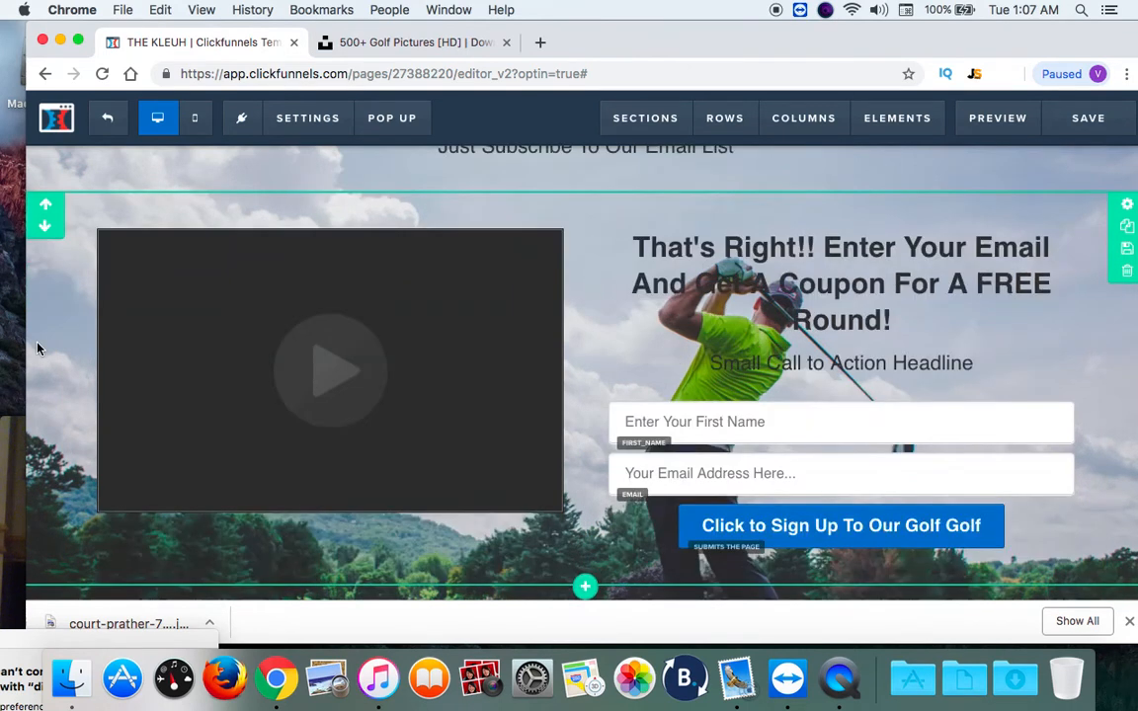
pyautogui.scroll(2, 37, 348)
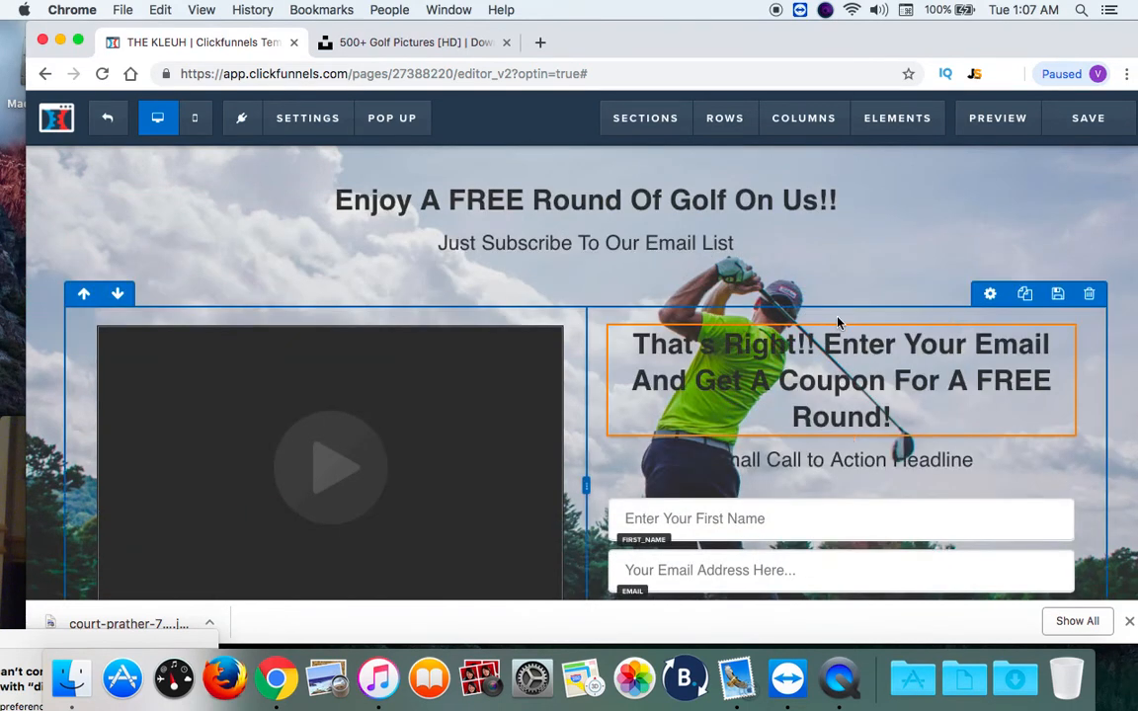
pyautogui.click(802, 463)
pyautogui.tripleClick(803, 461)
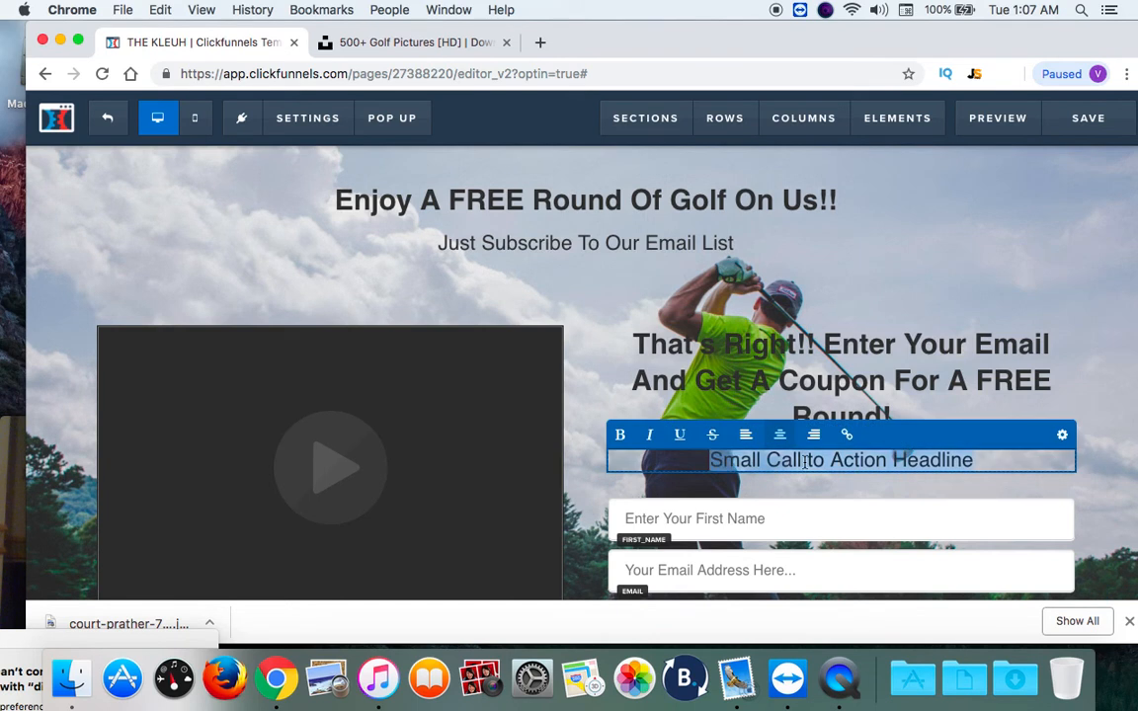
pyautogui.press('BackSpace')
pyautogui.write('Jus')
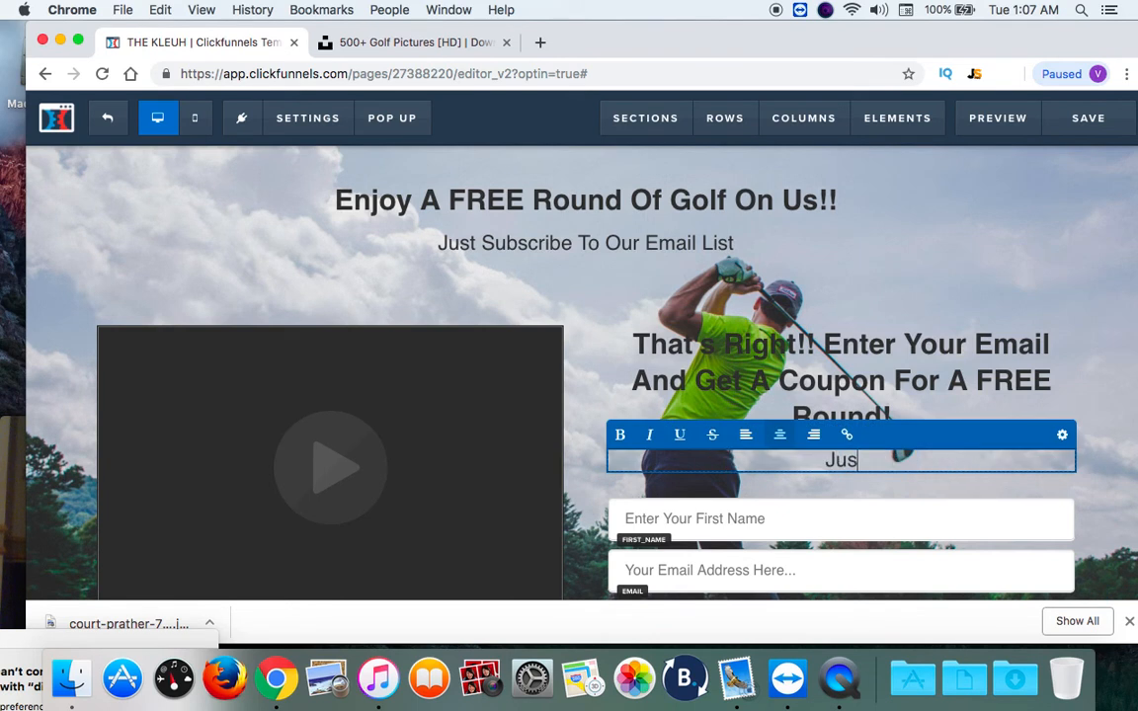
pyautogui.write('t Show Us')
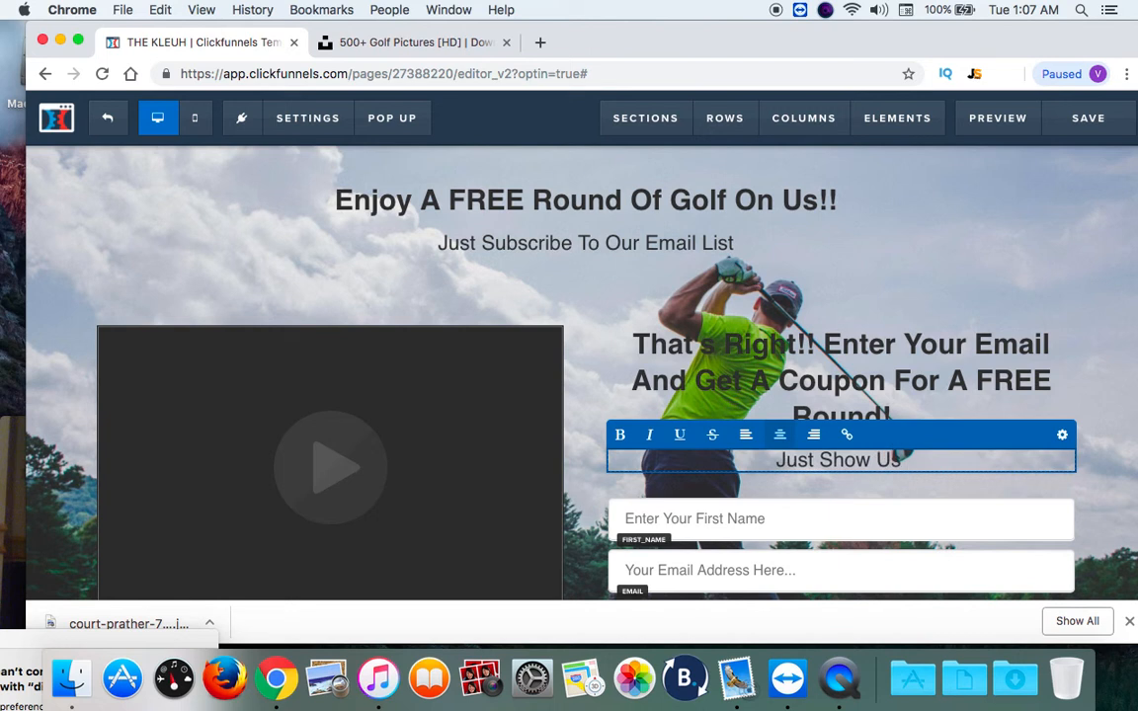
pyautogui.write(' The Email')
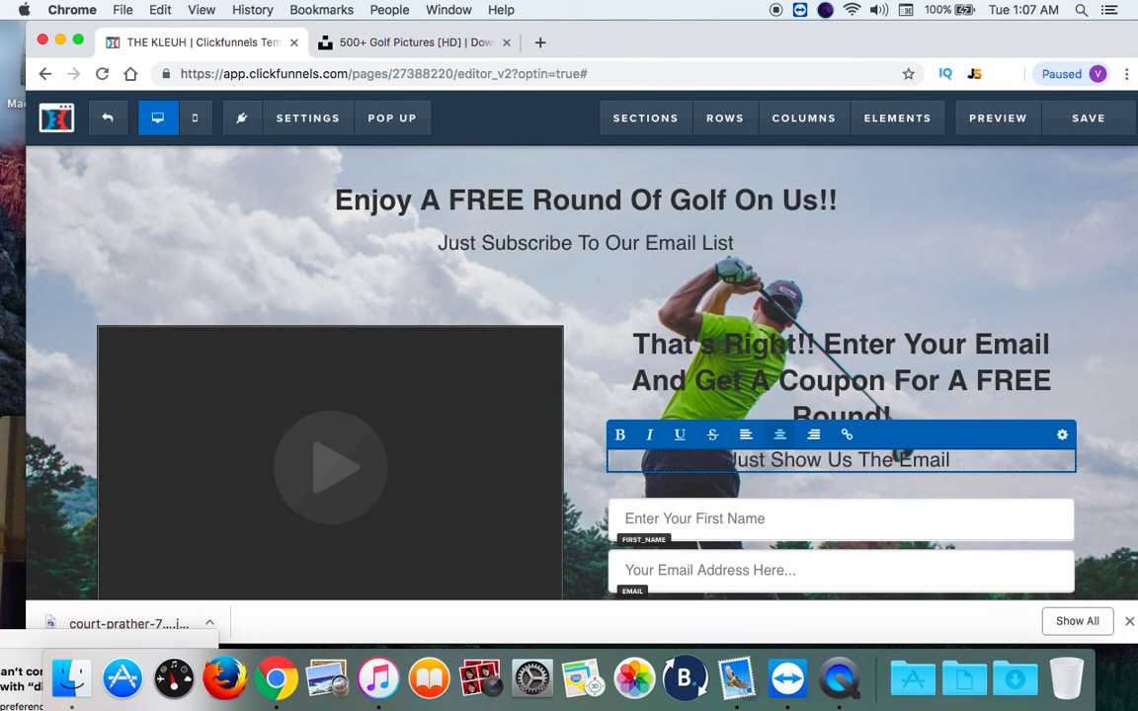
pyautogui.write(' When y')
pyautogui.press('BackSpace')
pyautogui.press('BackSpace')
pyautogui.write('yOU')
pyautogui.press('BackSpace')
pyautogui.press('BackSpace')
pyautogui.press('BackSpace')
pyautogui.write('You Arrive')
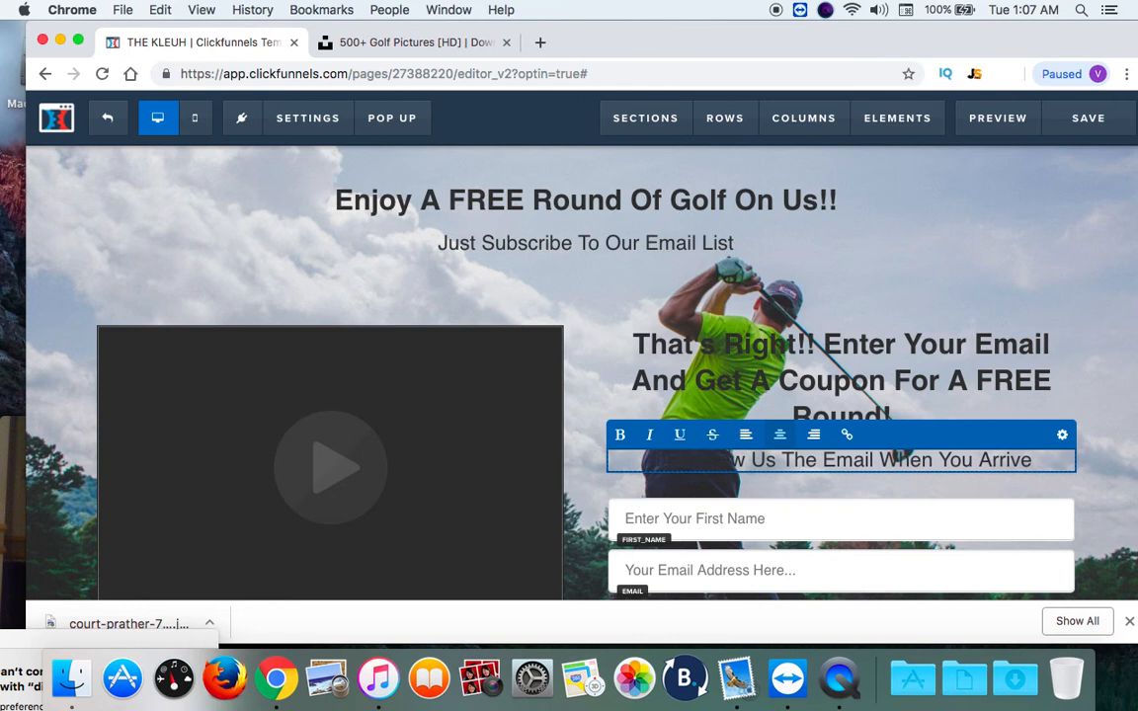
pyautogui.write(' and PLay')
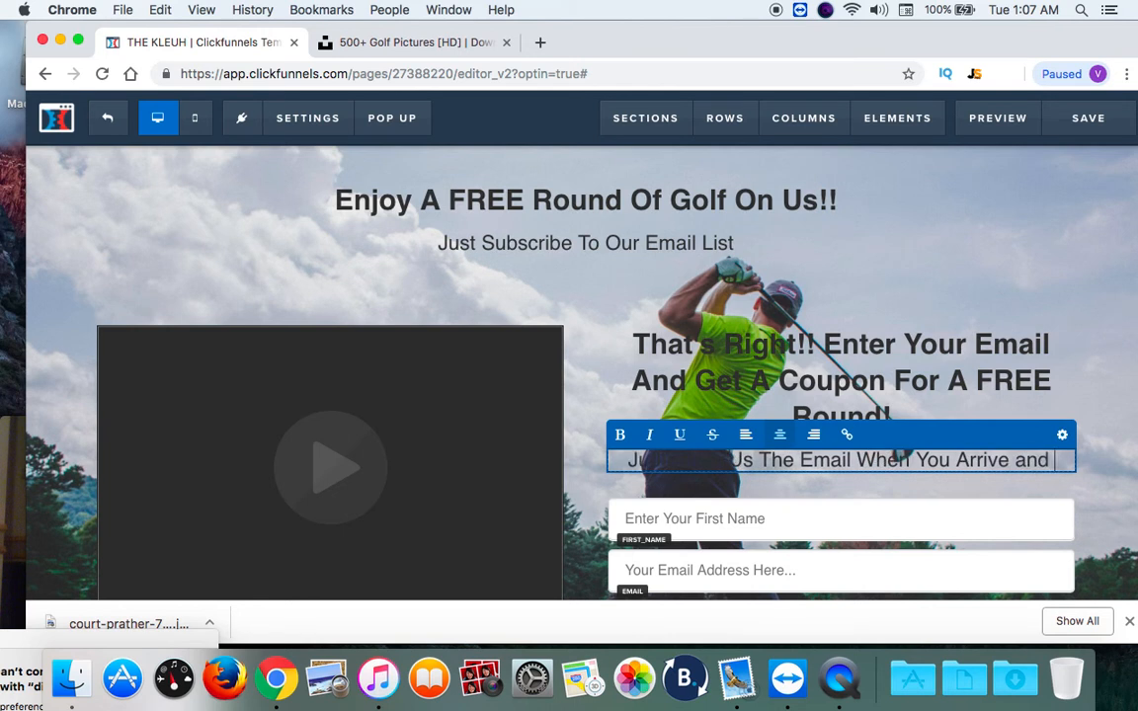
pyautogui.press('BackSpace')
pyautogui.press('BackSpace')
pyautogui.press('BackSpace')
pyautogui.press('BackSpace')
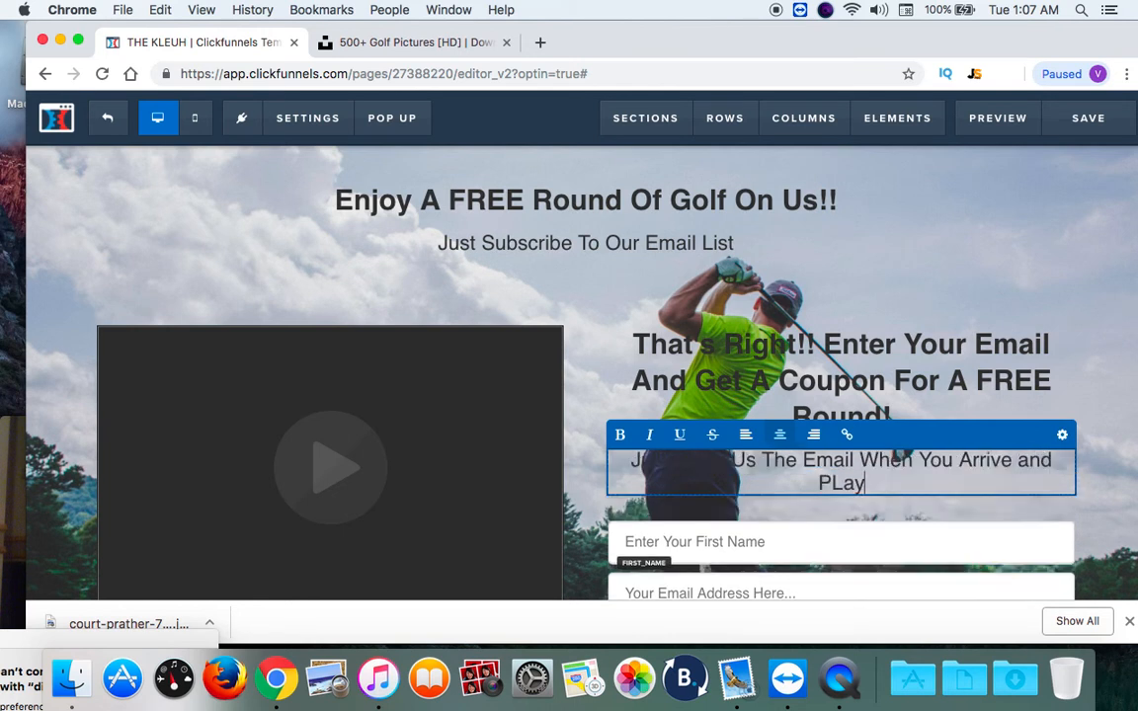
pyautogui.write('lay For ')
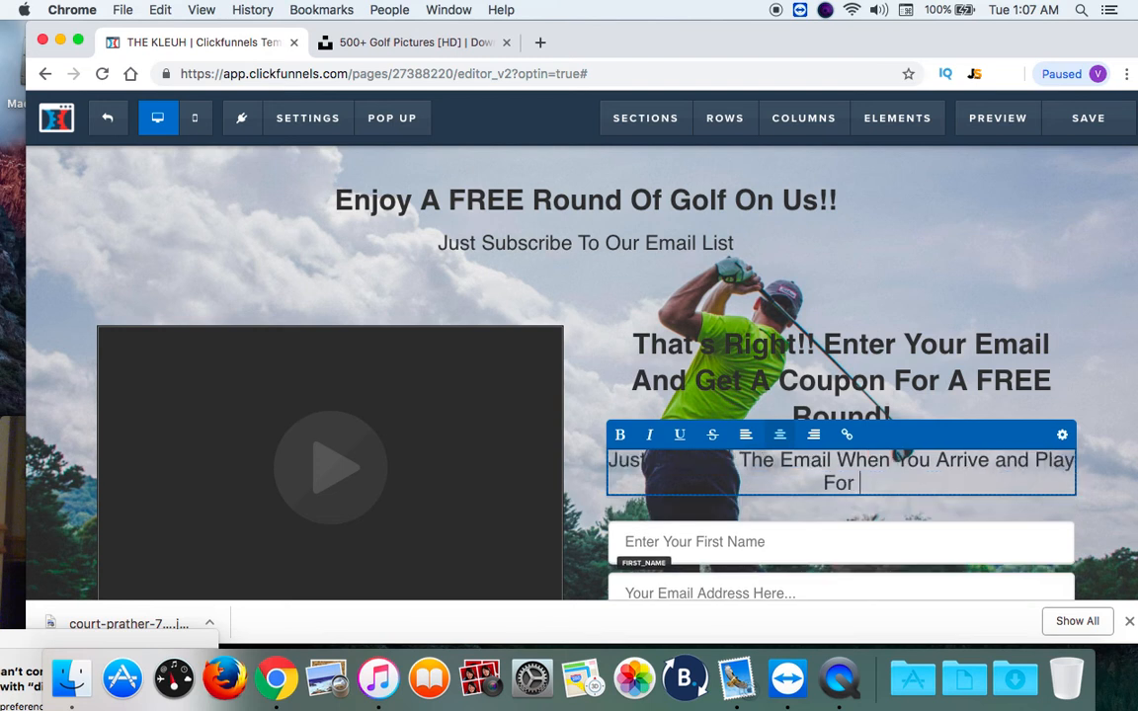
pyautogui.write('Free.')
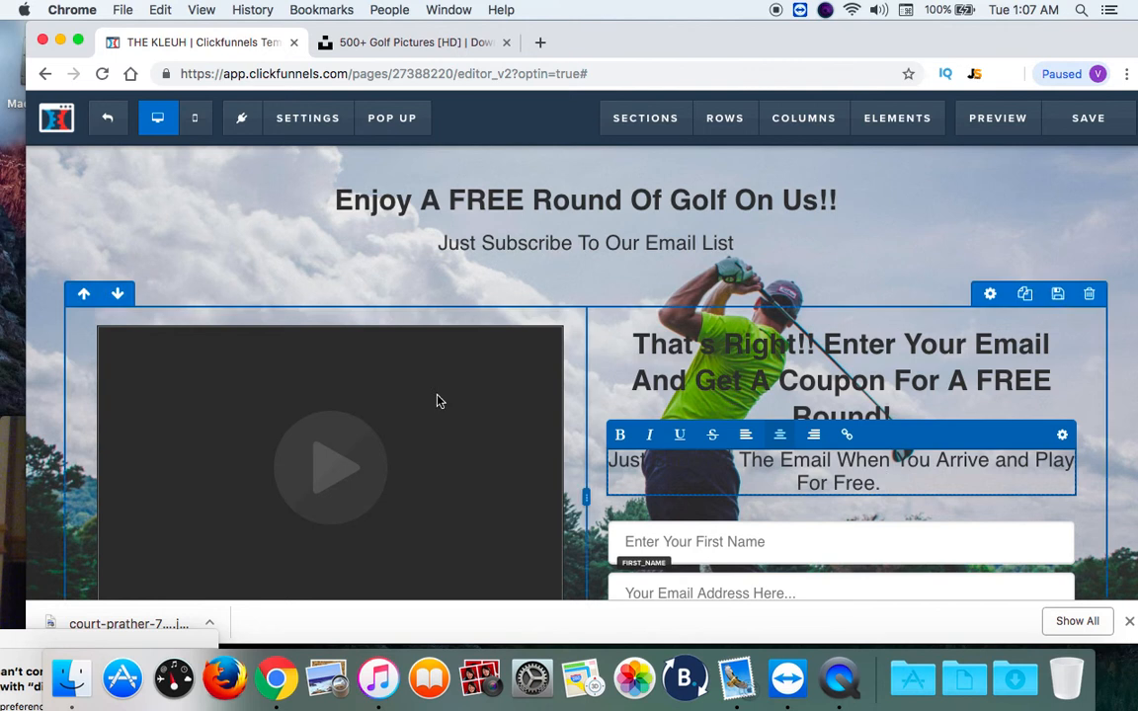
pyautogui.click(52, 411)
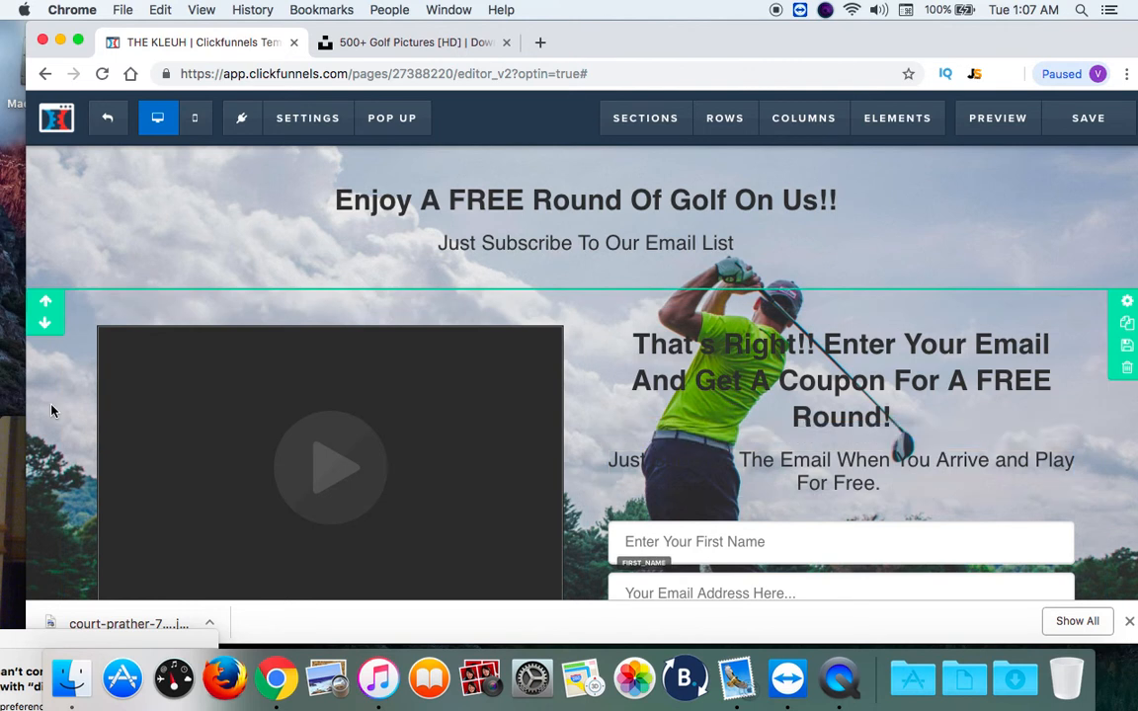
# Change the optin form's submit button text to "Click to Sign Up To Get A Free Round OF Golf".
pyautogui.scroll(-3, 52, 411)
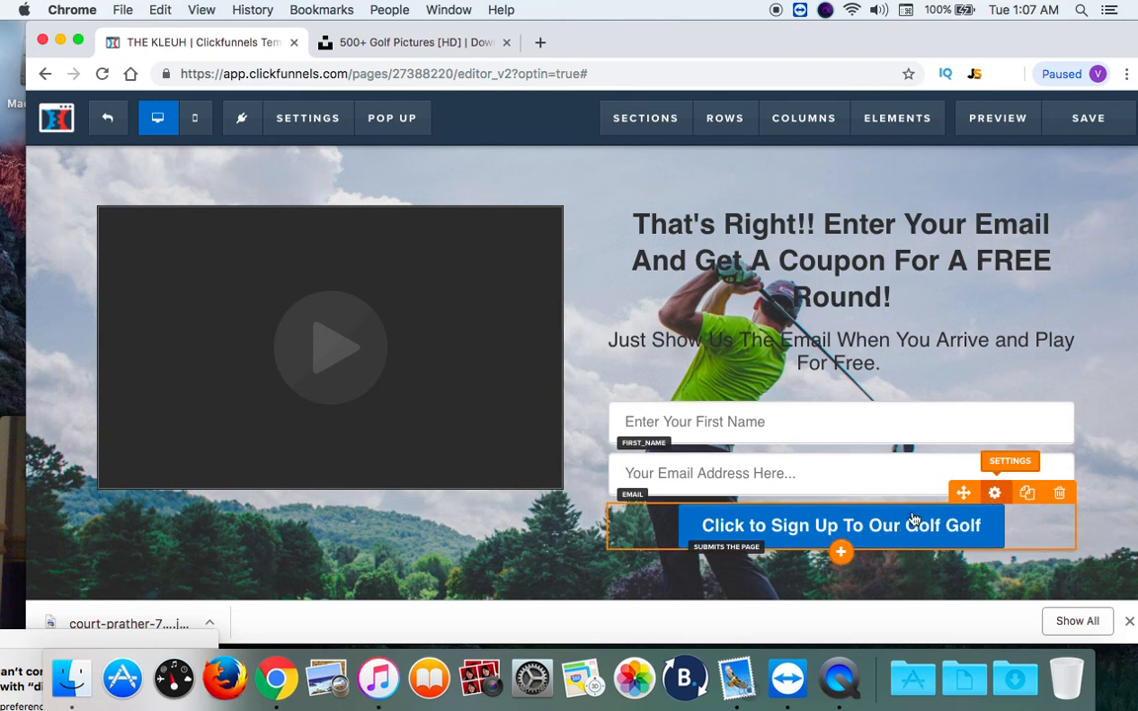
pyautogui.click(995, 492)
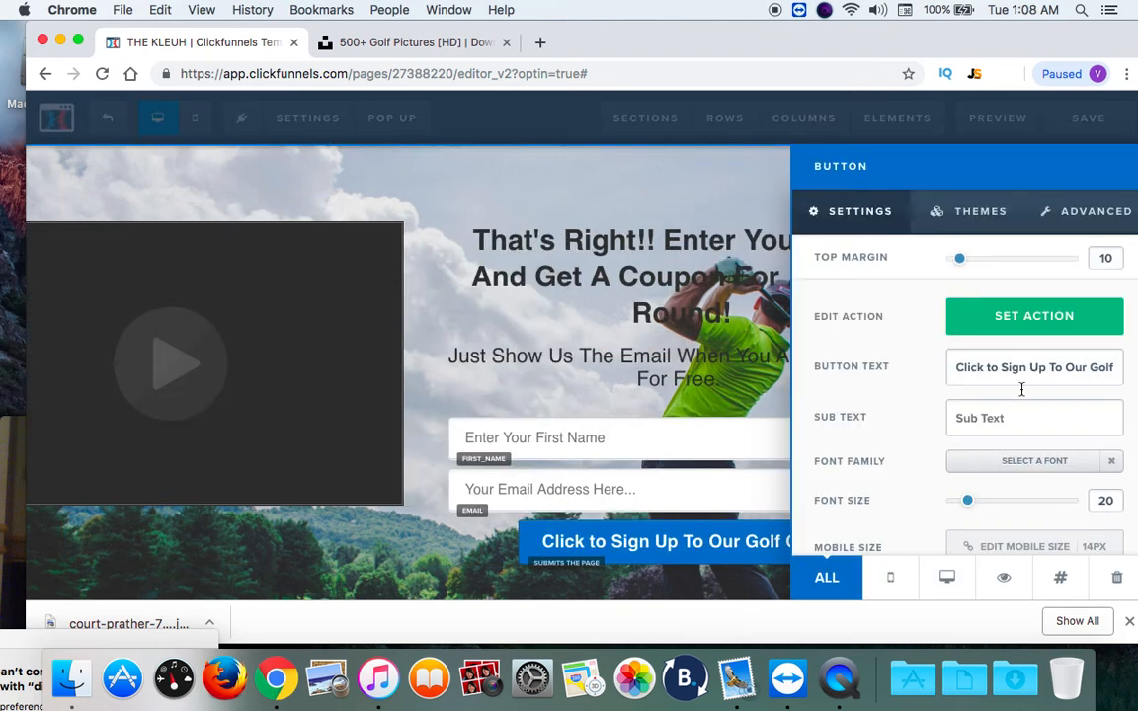
pyautogui.doubleClick(1097, 367)
pyautogui.press('BackSpace')
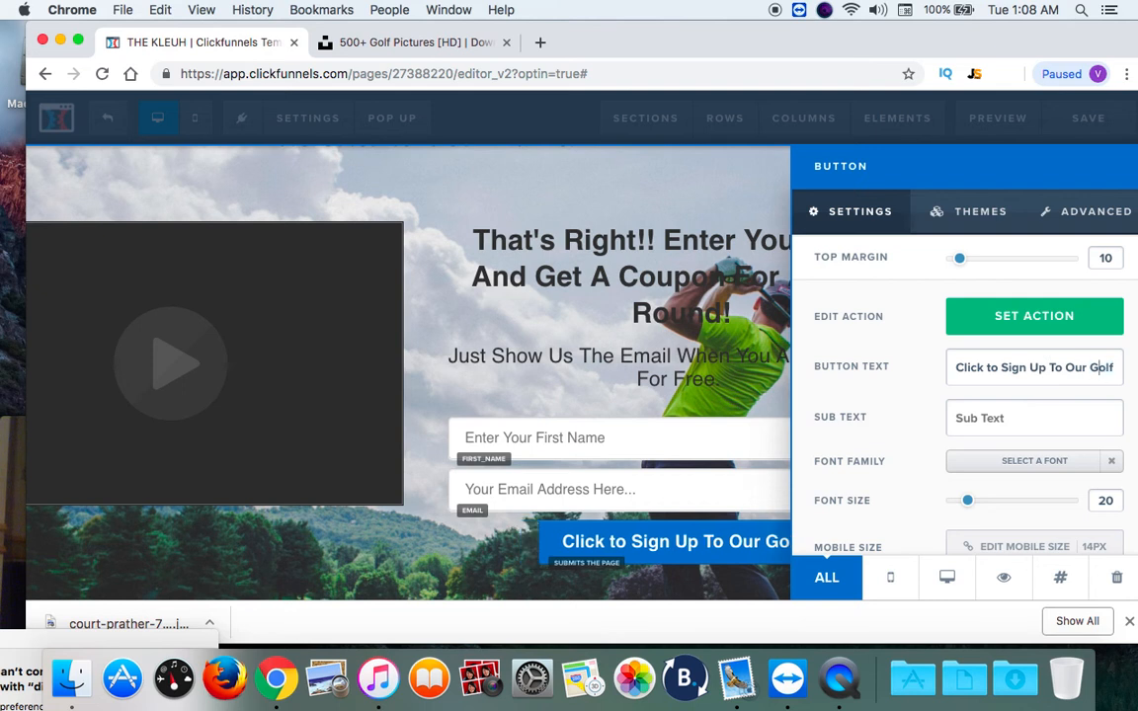
pyautogui.press('BackSpace')
pyautogui.press('BackSpace')
pyautogui.press('BackSpace')
pyautogui.press('BackSpace')
pyautogui.press('BackSpace')
pyautogui.press('BackSpace')
pyautogui.press('BackSpace')
pyautogui.press('BackSpace')
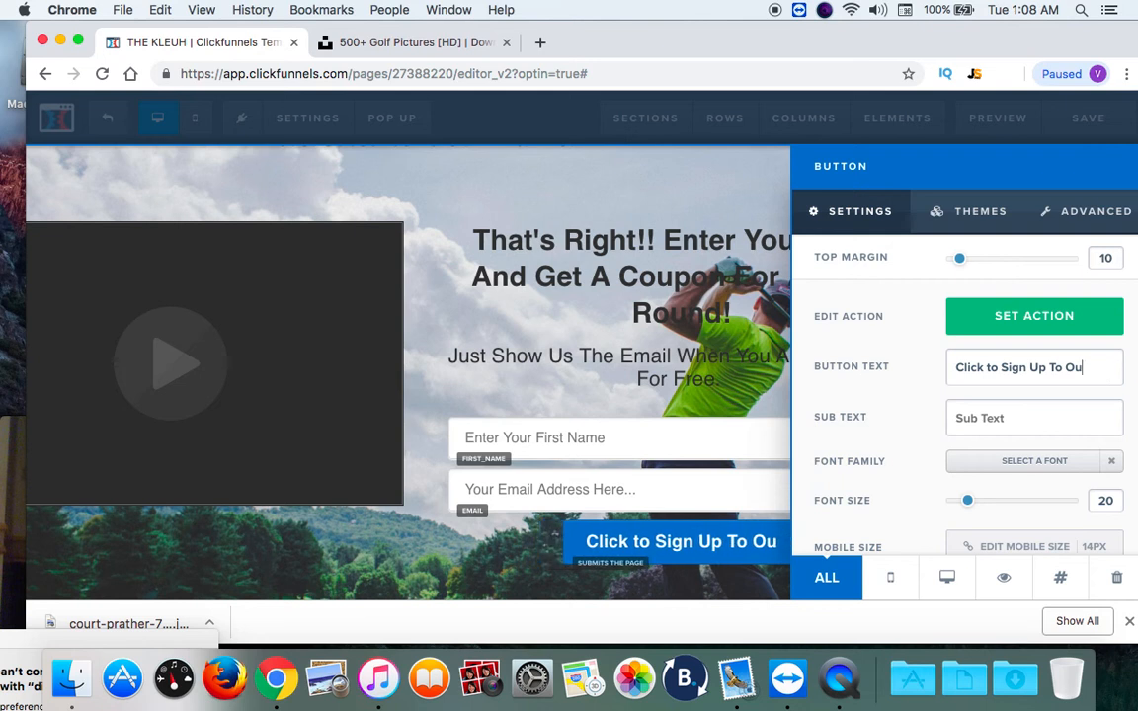
pyautogui.write('G')
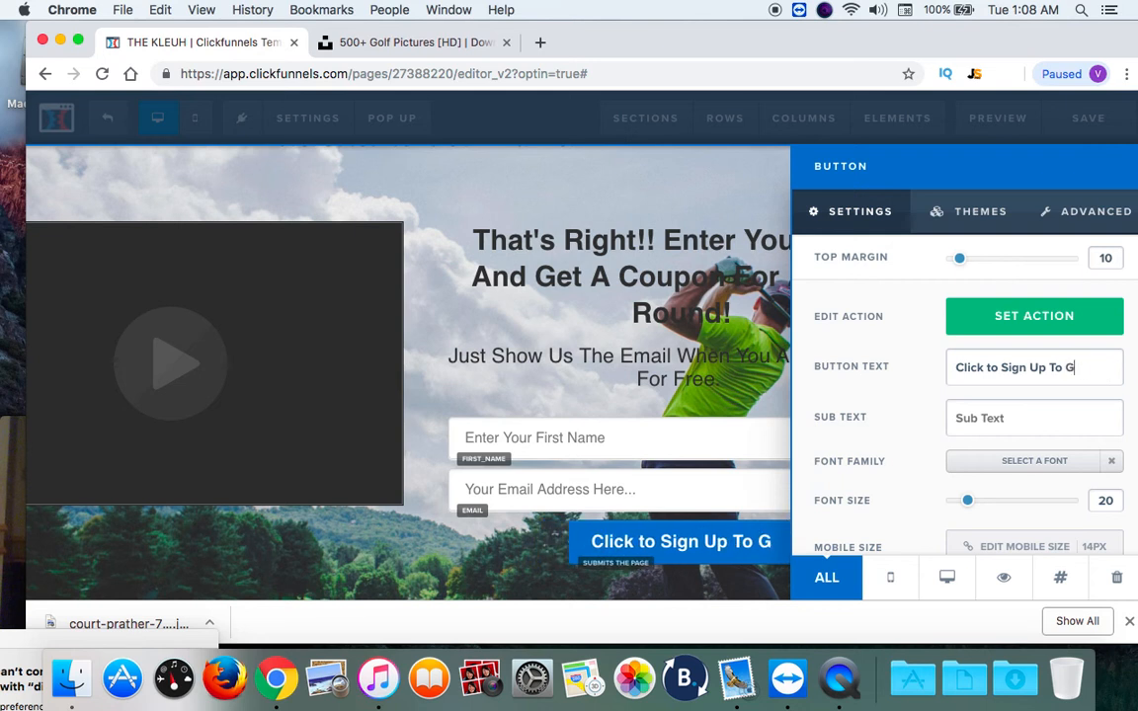
pyautogui.write('et')
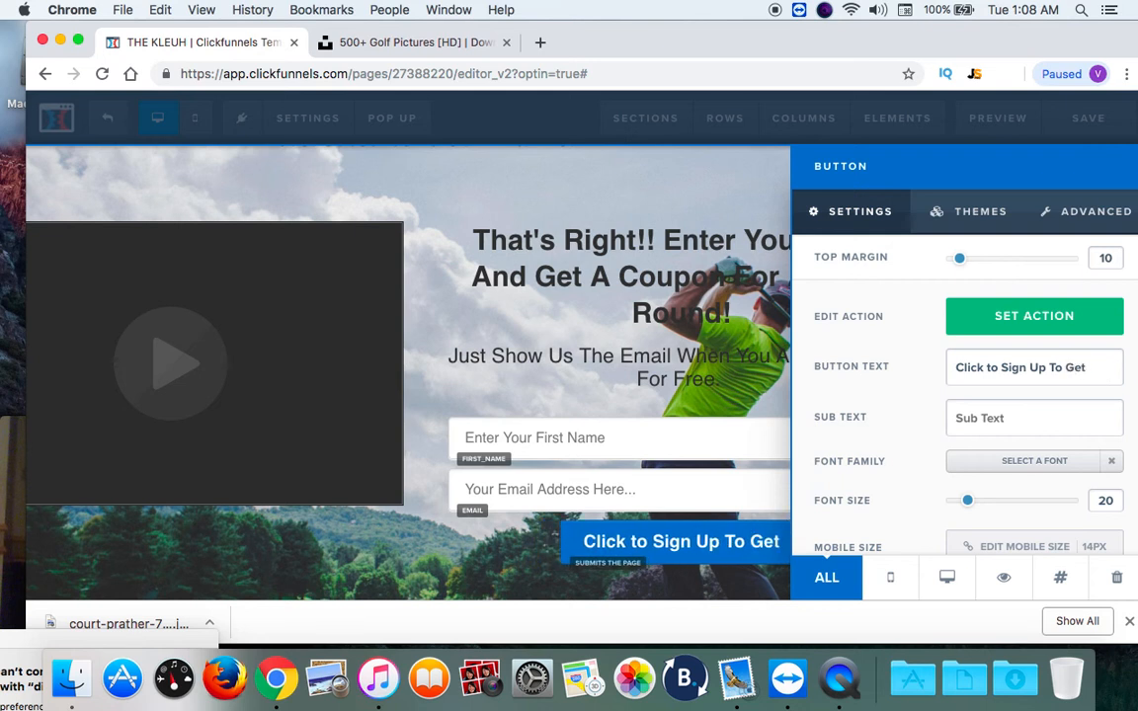
pyautogui.write(' A Fre')
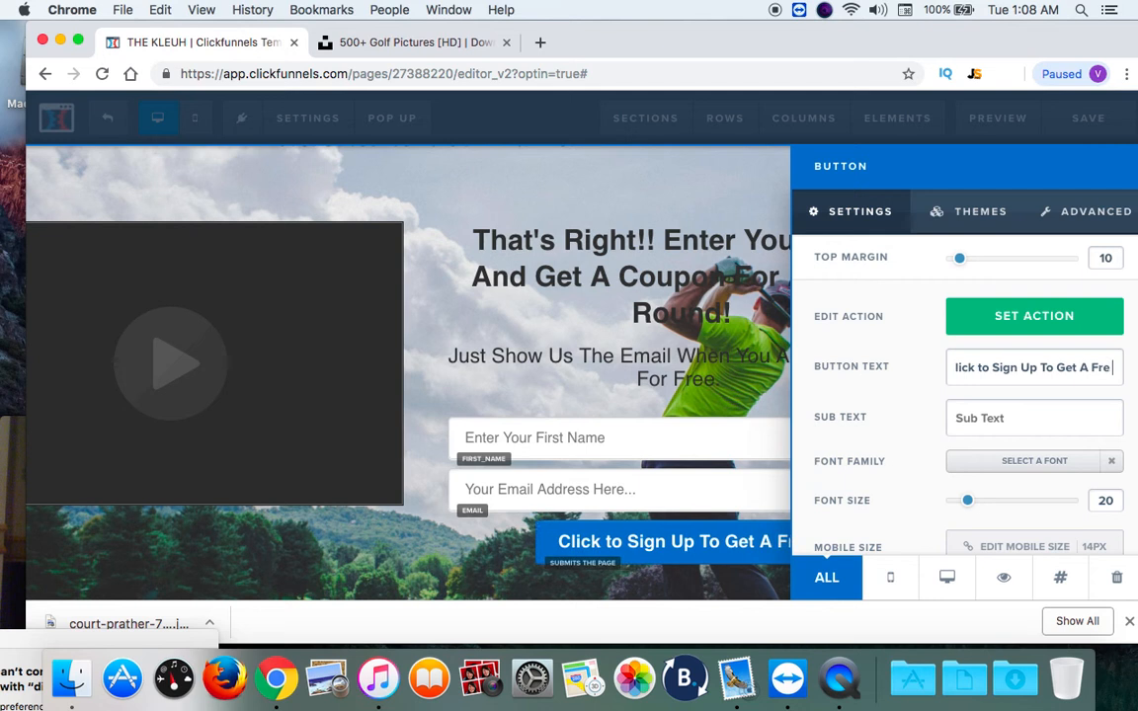
pyautogui.write(' Rou')
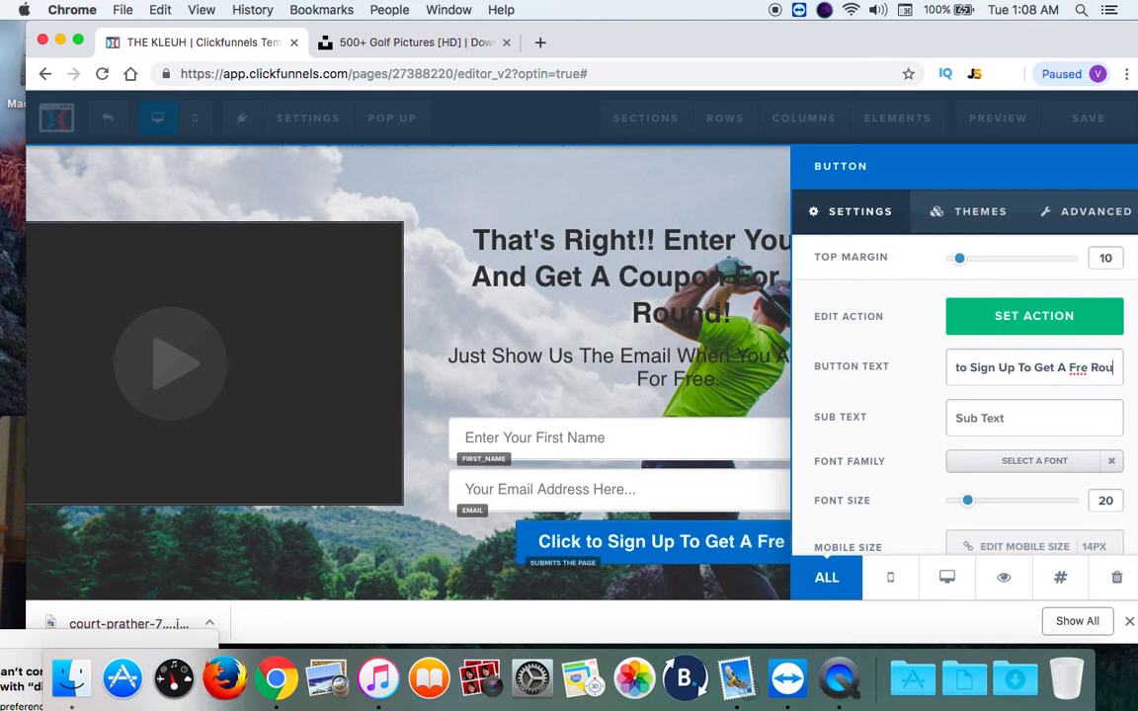
pyautogui.write('nd OF Gold')
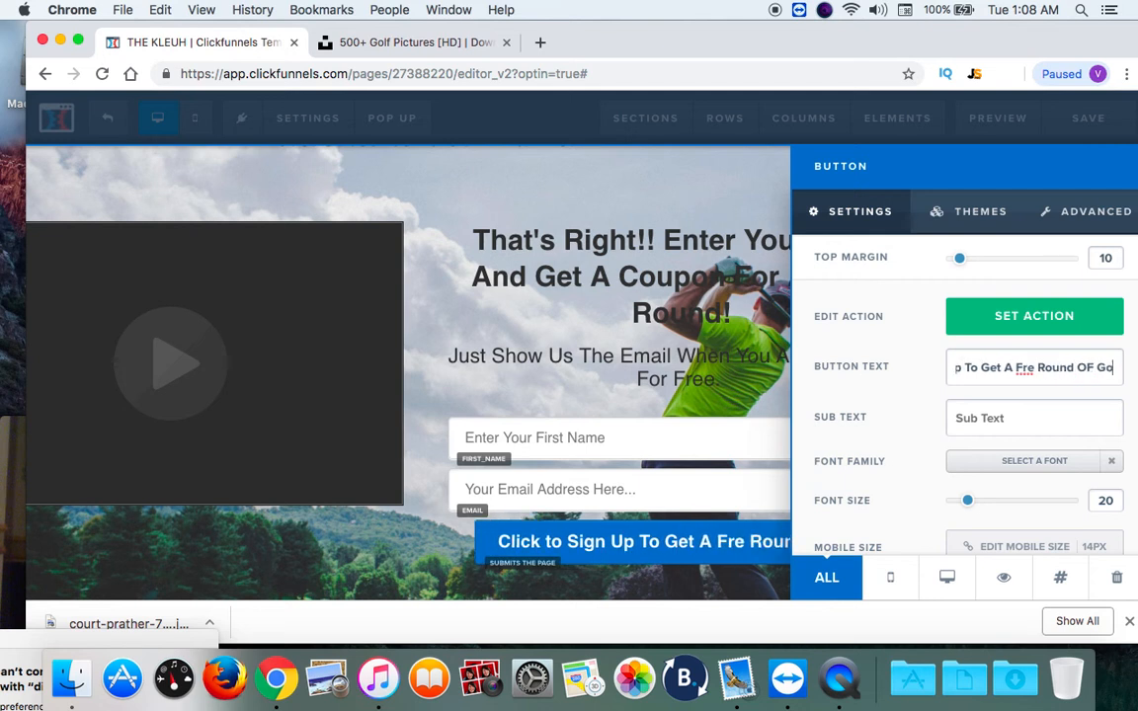
pyautogui.press('BackSpace')
pyautogui.write('f')
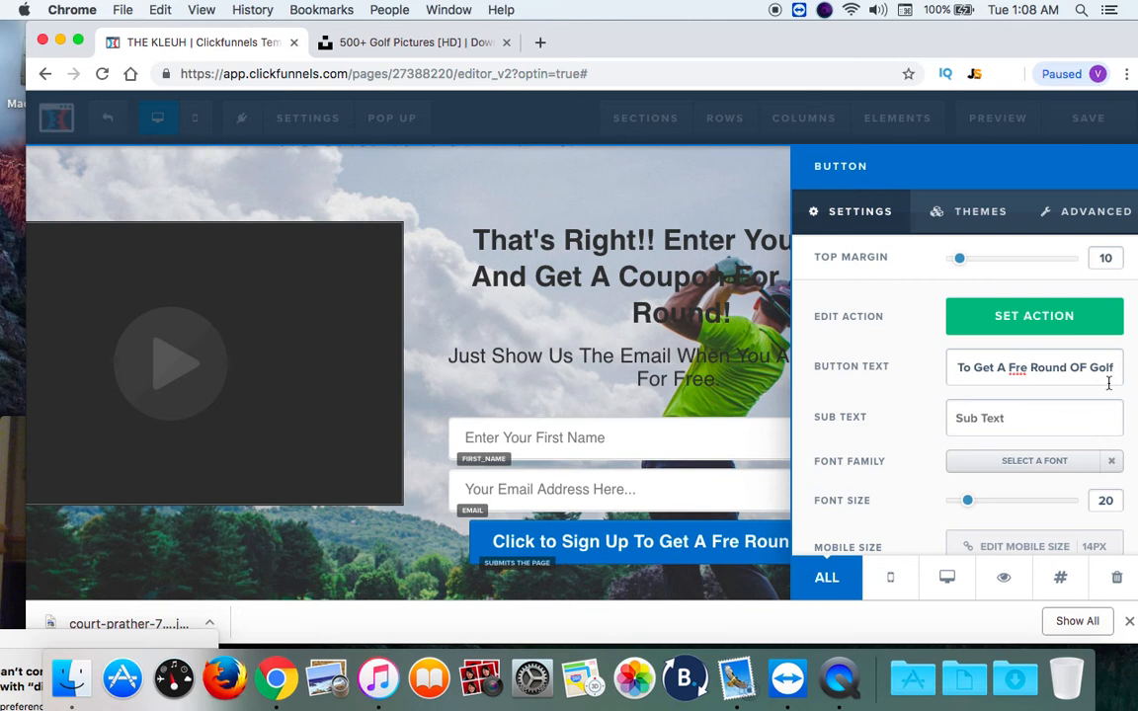
pyautogui.click(1027, 367)
pyautogui.write('e')
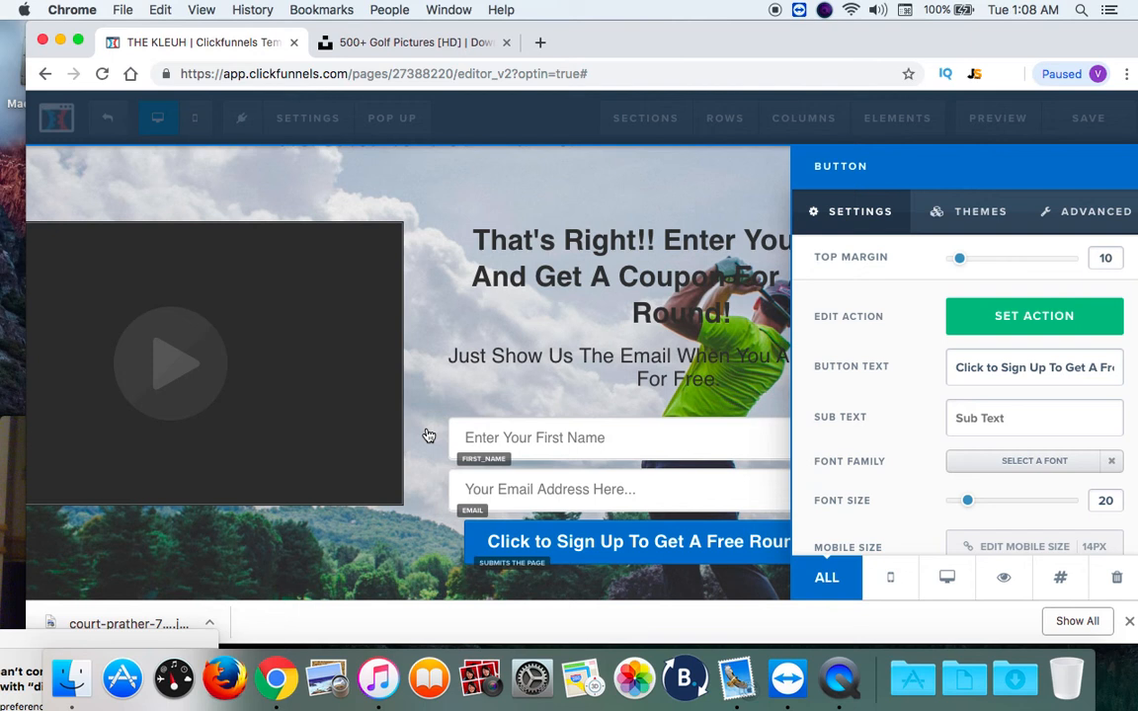
pyautogui.click(571, 480)
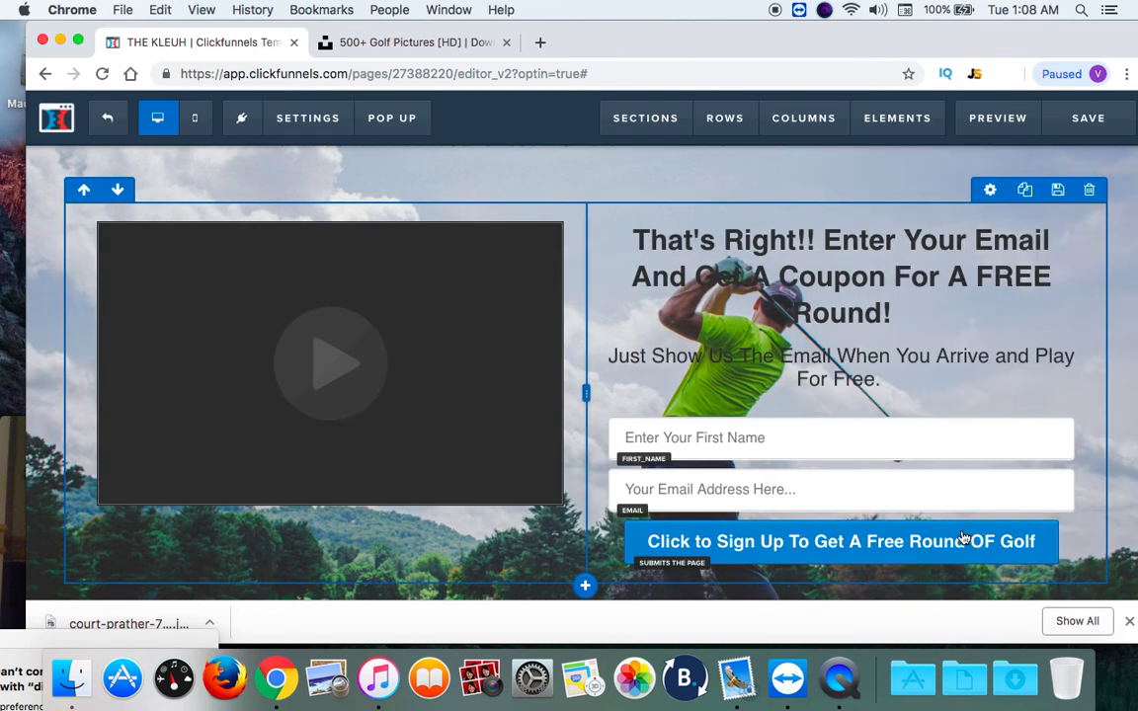
# Set the submit button's background color to the red conversion color.
pyautogui.moveTo(978, 529)
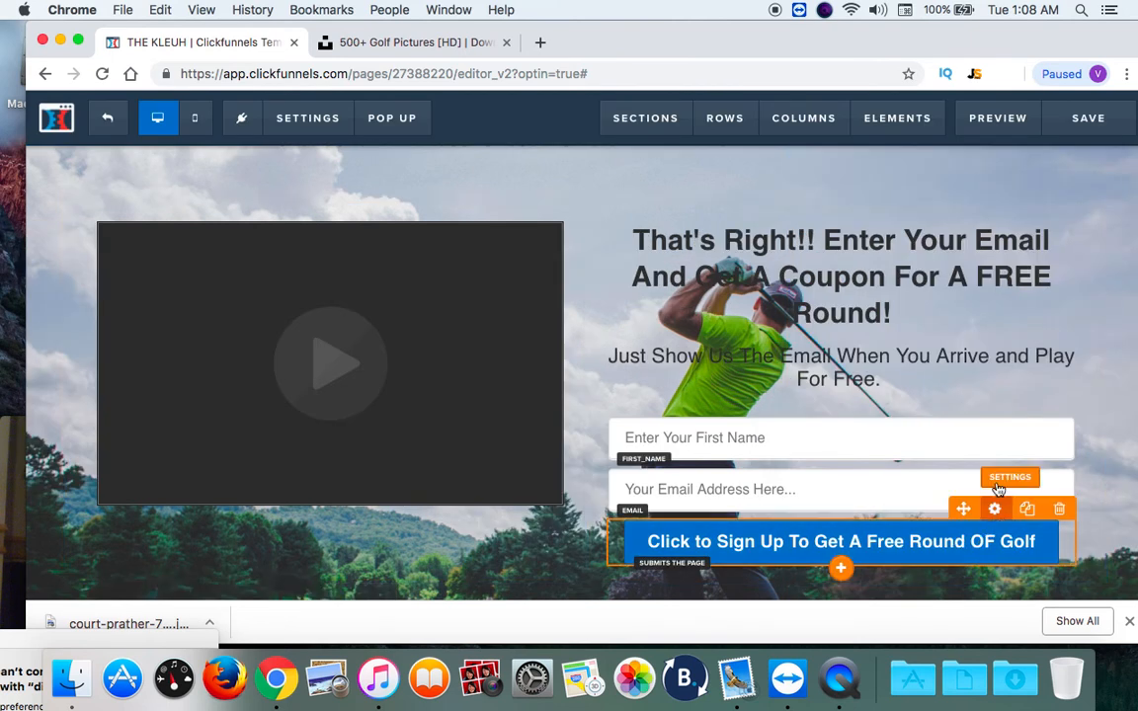
pyautogui.click(997, 486)
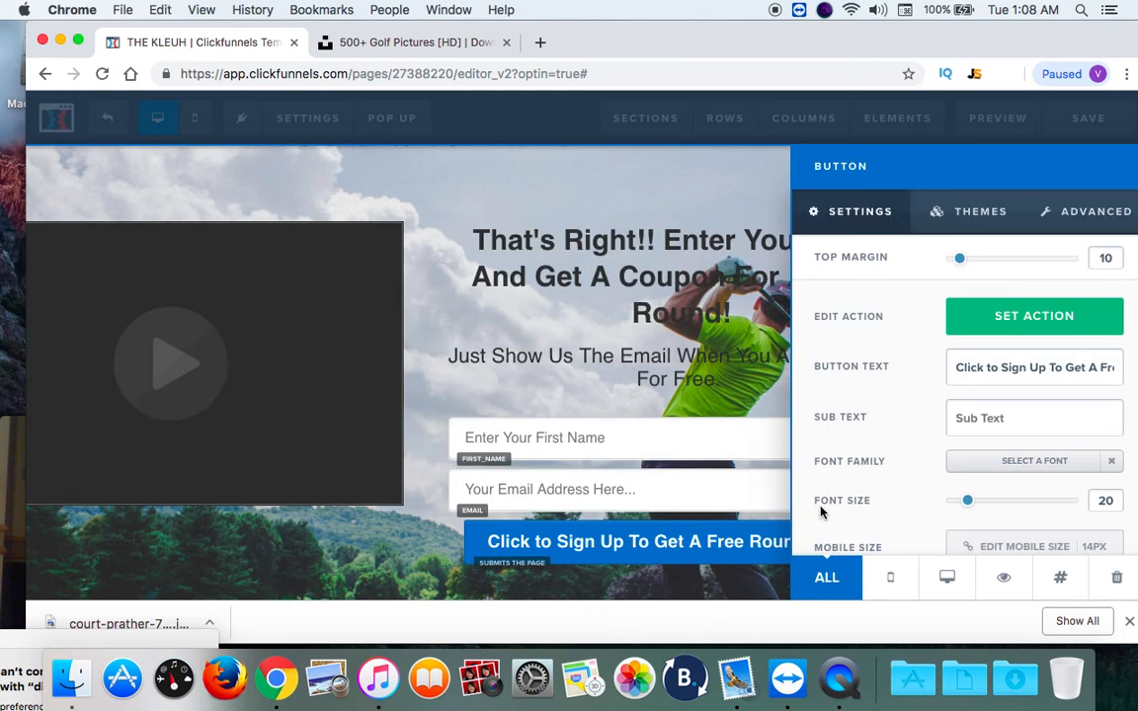
pyautogui.scroll(-5, 803, 531)
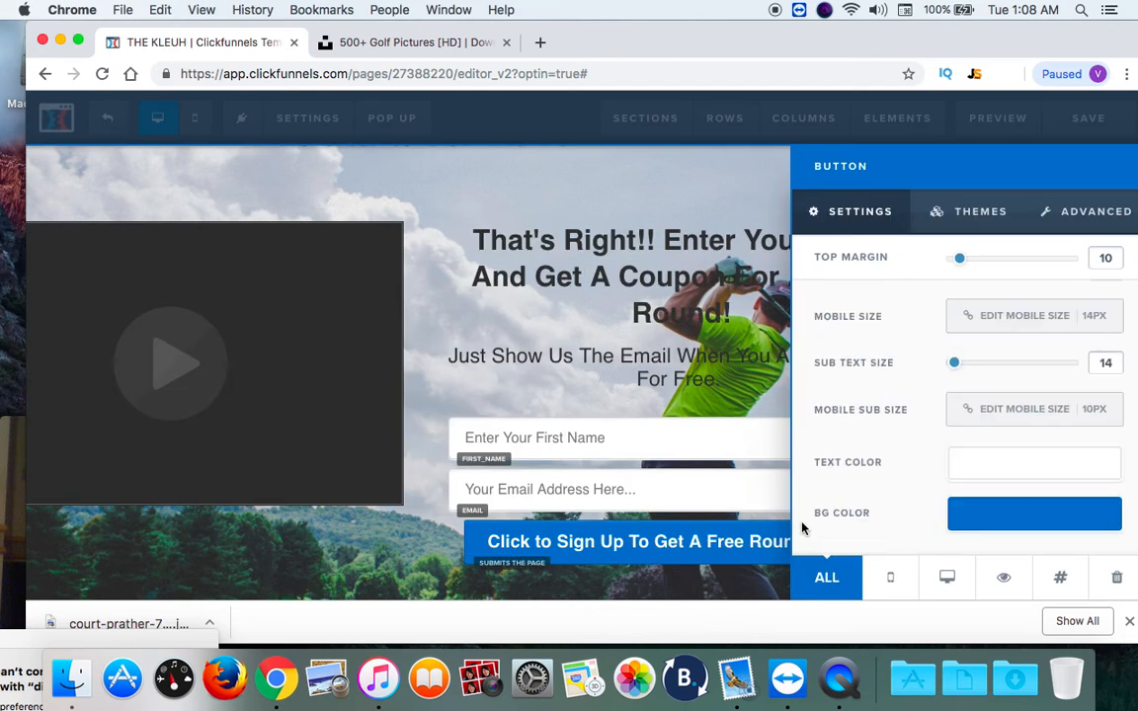
pyautogui.click(1087, 523)
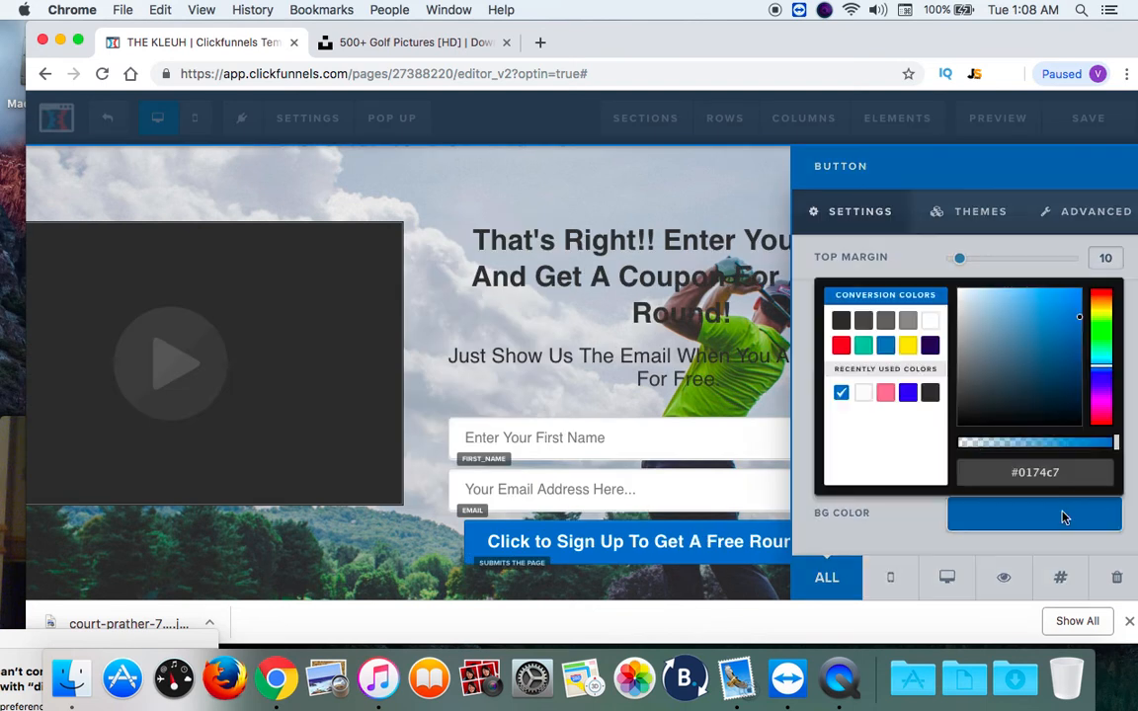
pyautogui.click(841, 352)
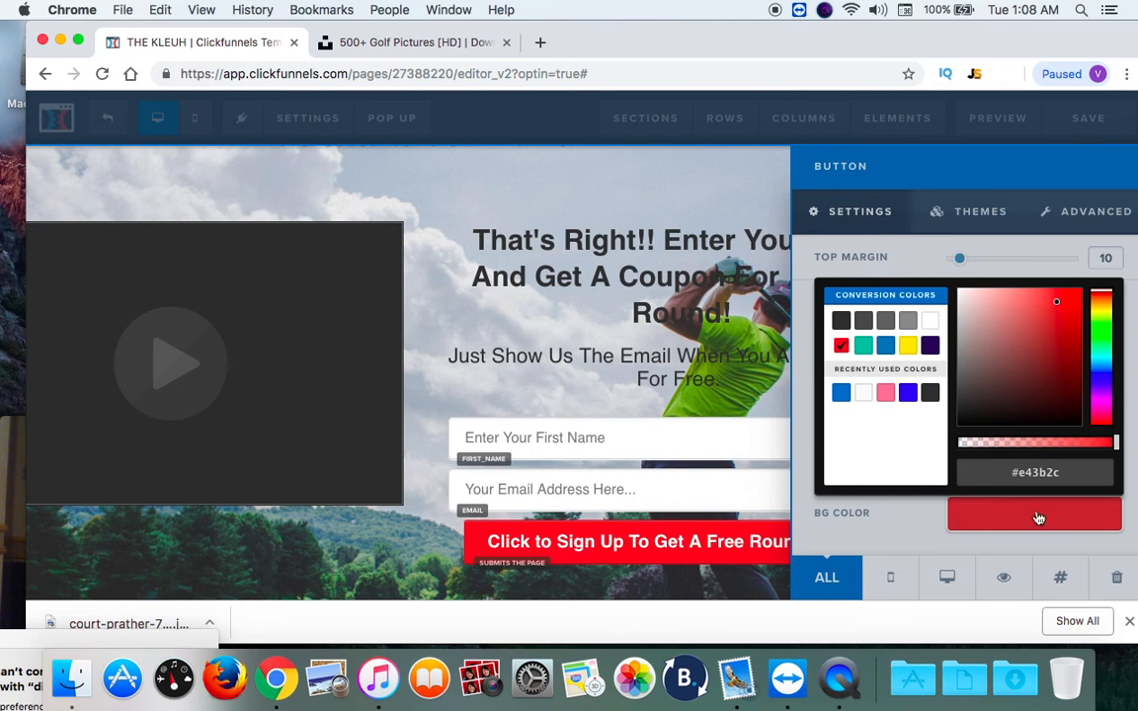
pyautogui.click(764, 399)
# Correct "OF" to "Of" in the submit button text so it reads "Click to Sign Up To Get A Free Round Of Golf".
pyautogui.moveTo(984, 542)
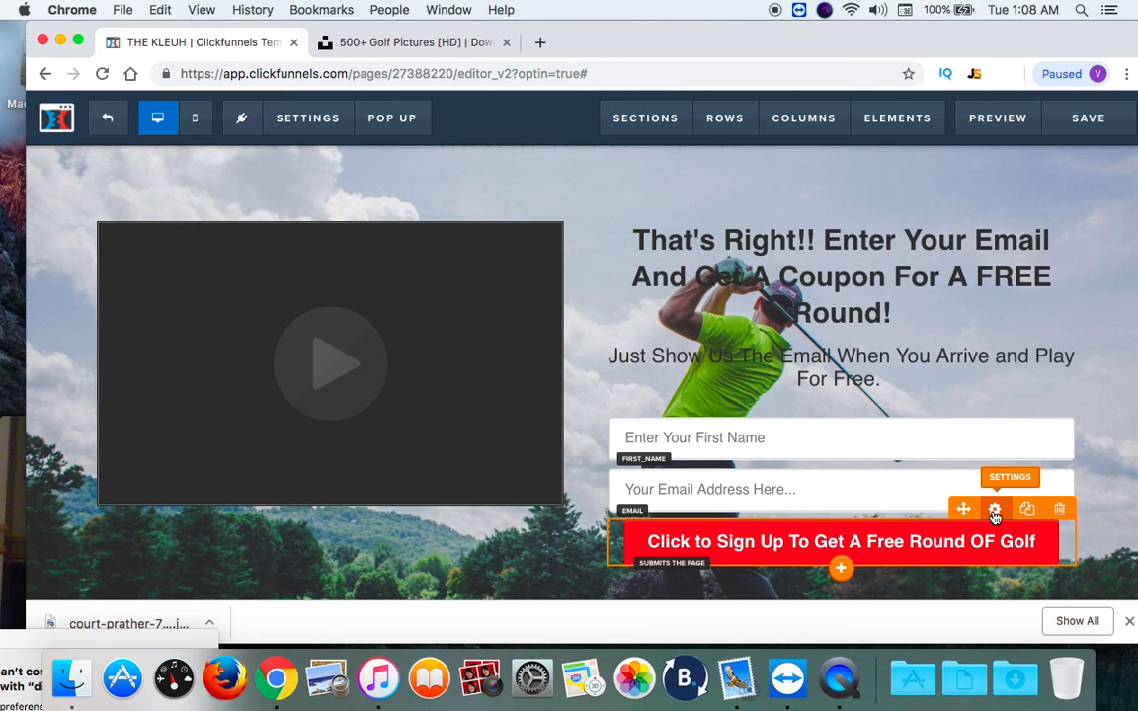
pyautogui.click(995, 512)
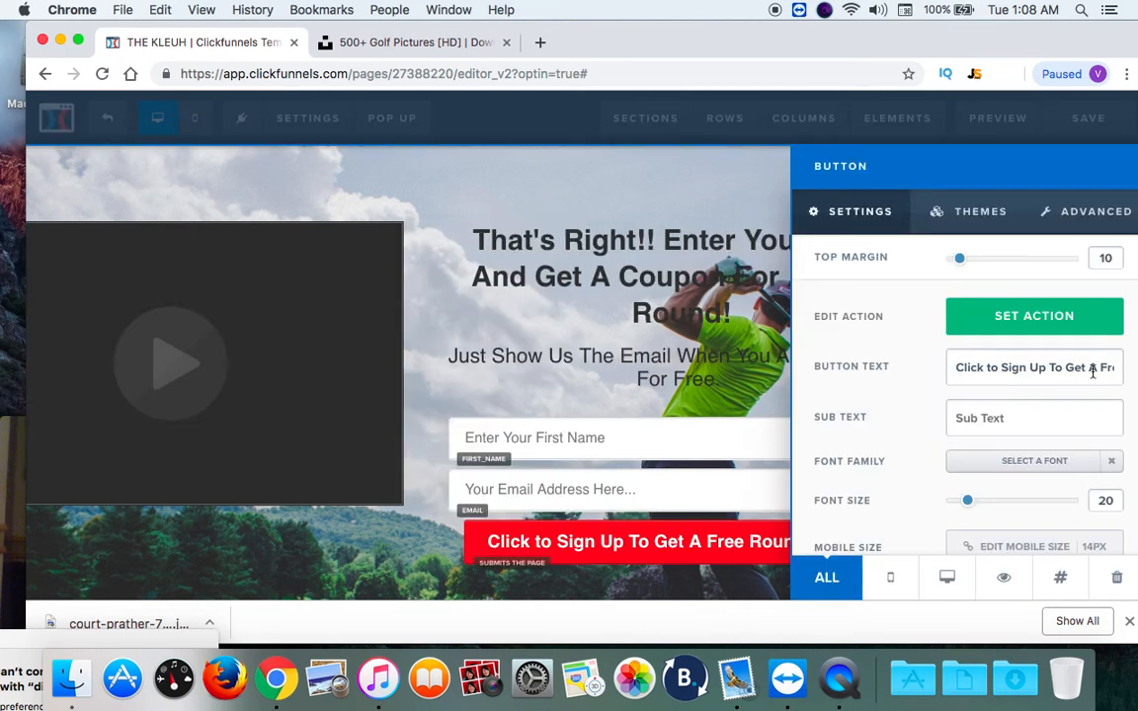
pyautogui.press('Right')
pyautogui.press('Right')
pyautogui.press('Right')
pyautogui.press('Right')
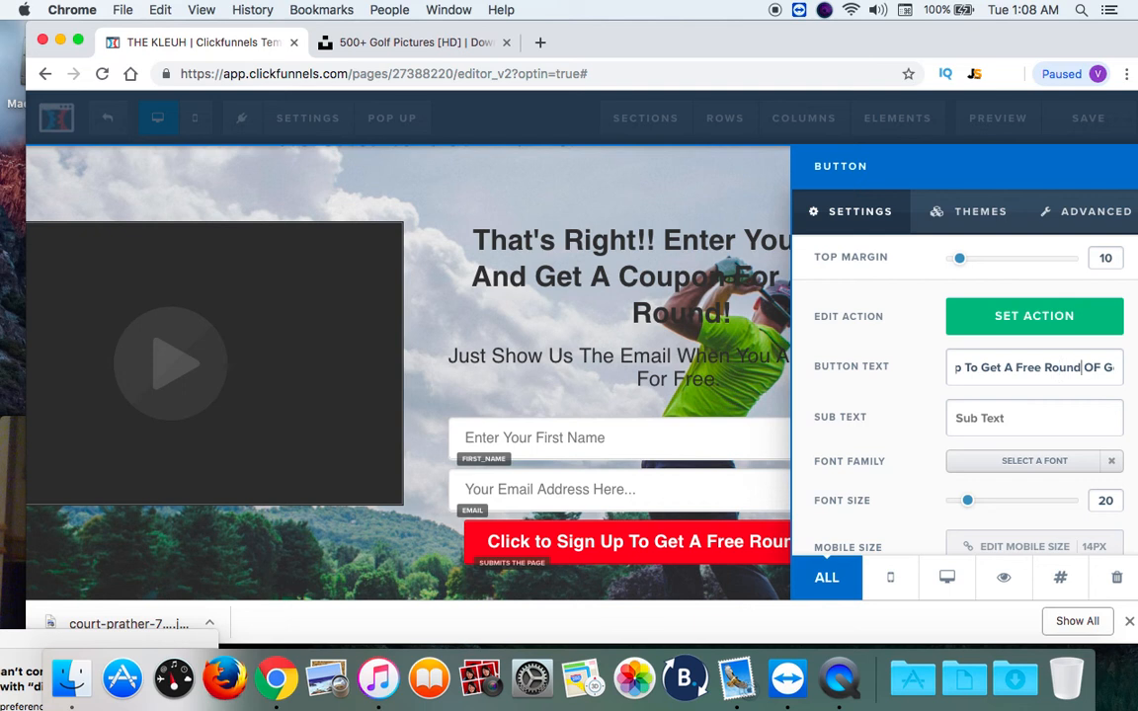
pyautogui.press('BackSpace')
pyautogui.write('o')
pyautogui.press('Delete')
pyautogui.press('BackSpace')
pyautogui.write('Of')
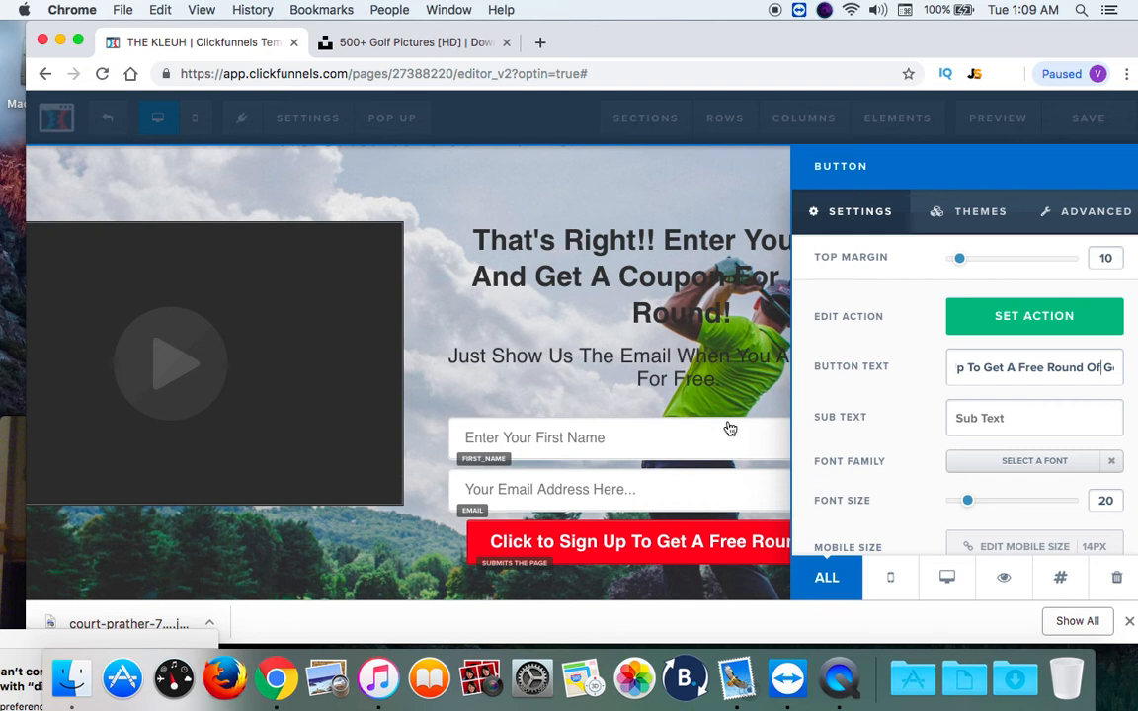
pyautogui.click(498, 389)
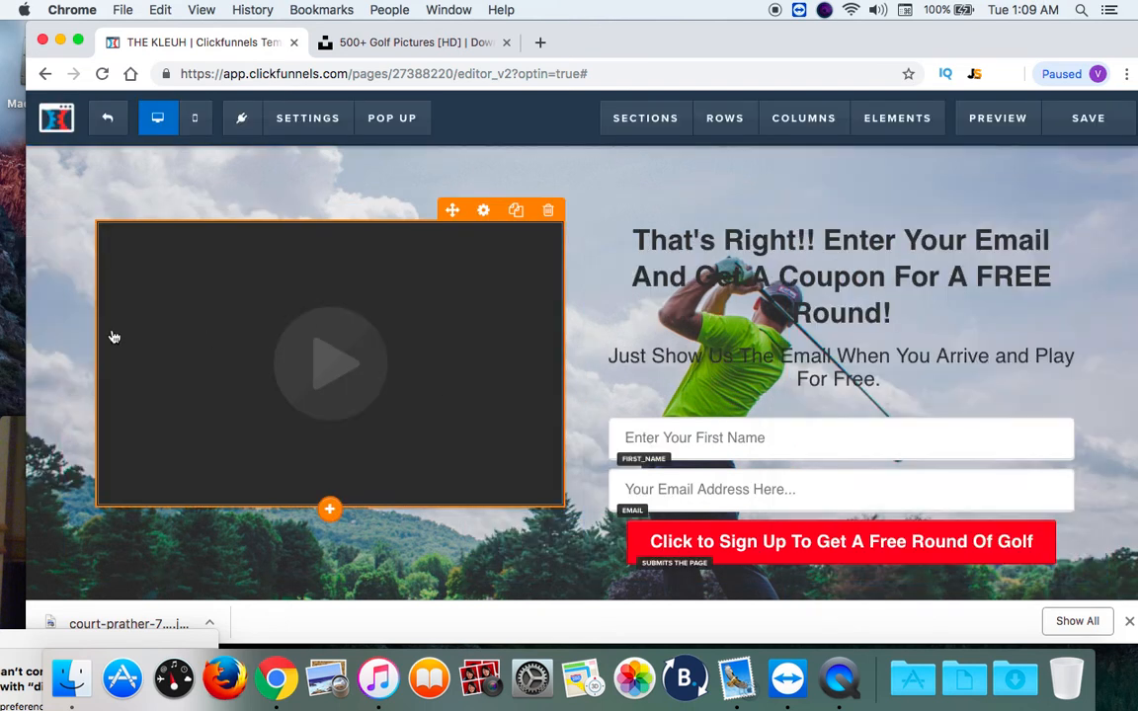
# Increase the font size of the main "Enjoy A FREE Round Of Golf On Us!!" headline to 40.
pyautogui.scroll(-1, 59, 348)
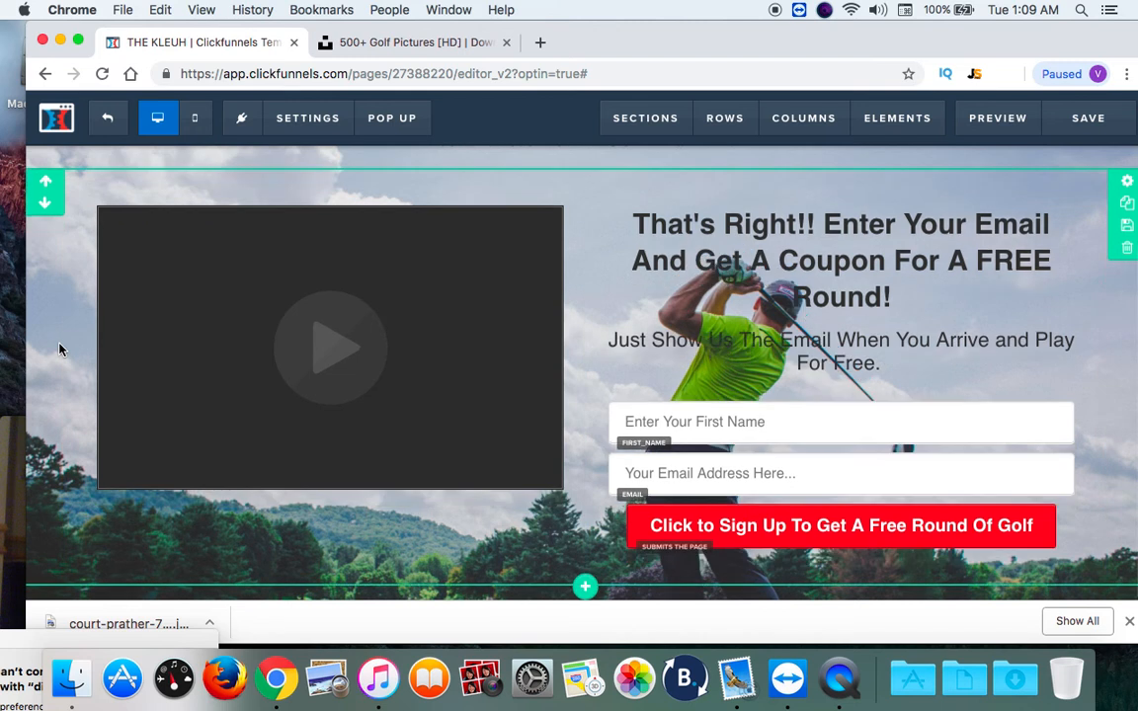
pyautogui.scroll(5, 60, 349)
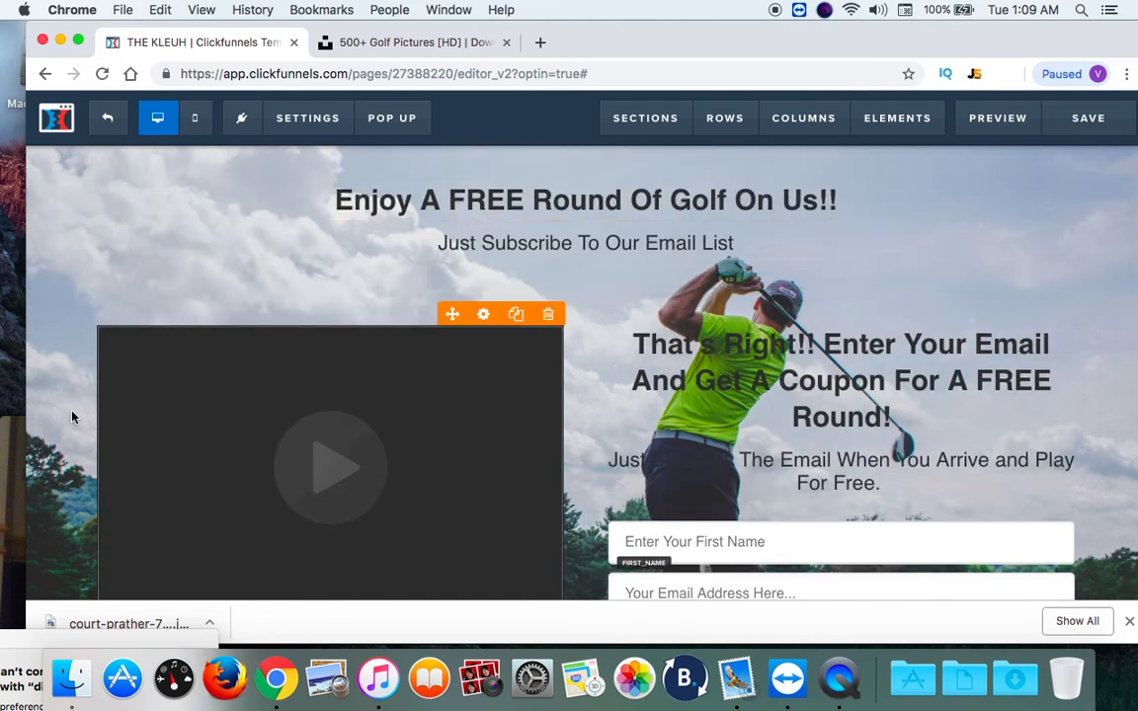
pyautogui.scroll(-5, 45, 435)
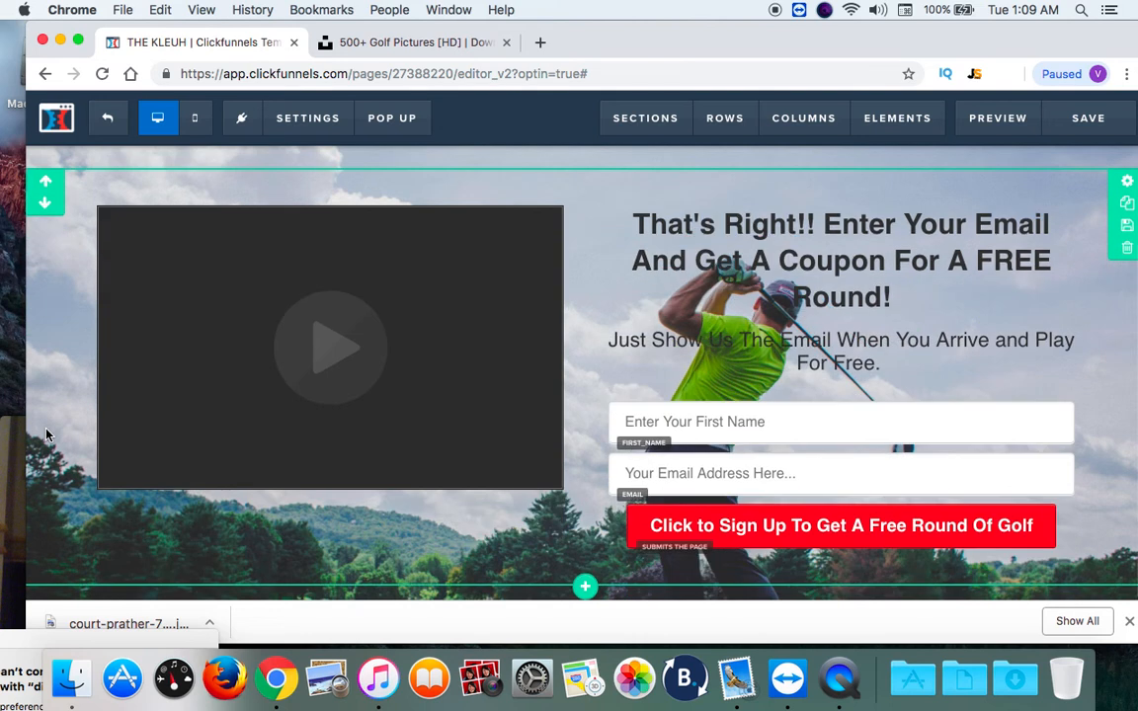
pyautogui.scroll(5, 45, 434)
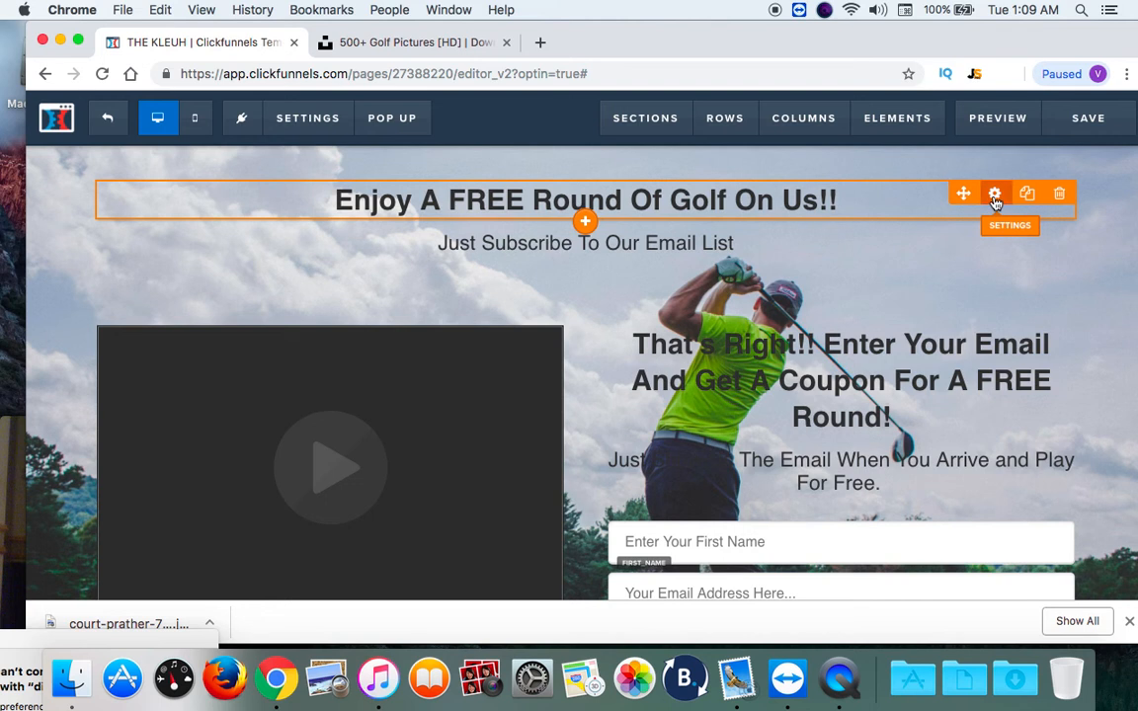
pyautogui.click(995, 195)
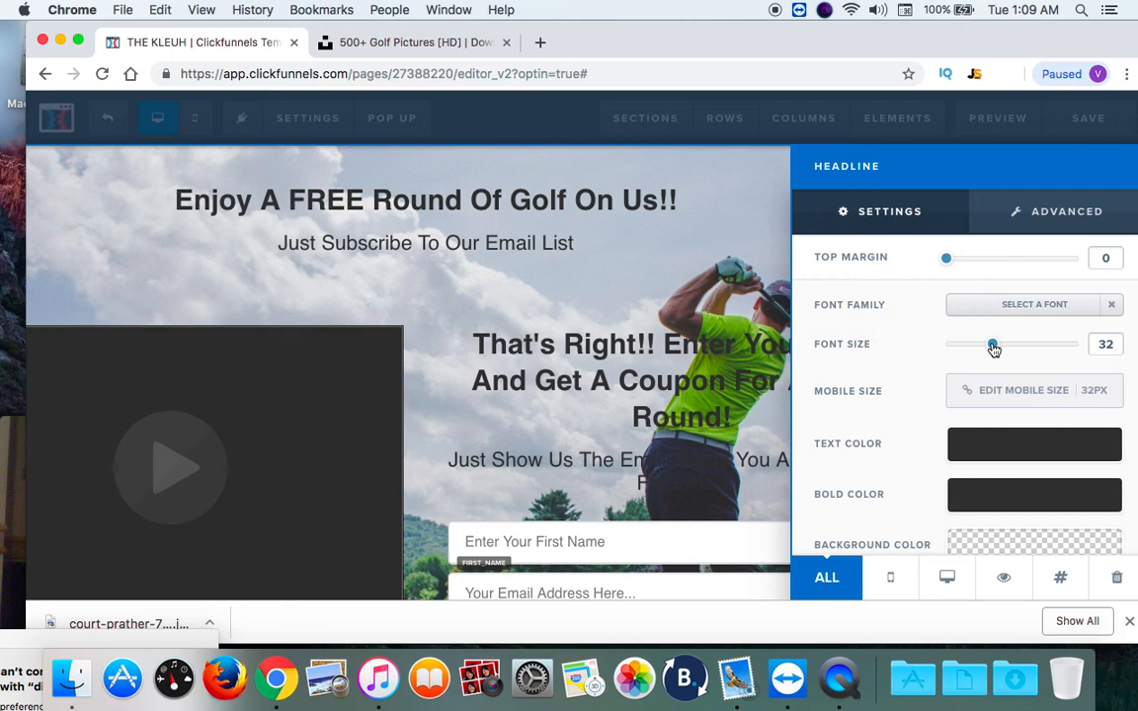
pyautogui.moveTo(994, 347)
pyautogui.mouseDown()
pyautogui.moveTo(1024, 348)
pyautogui.moveTo(1012, 350)
pyautogui.mouseUp()
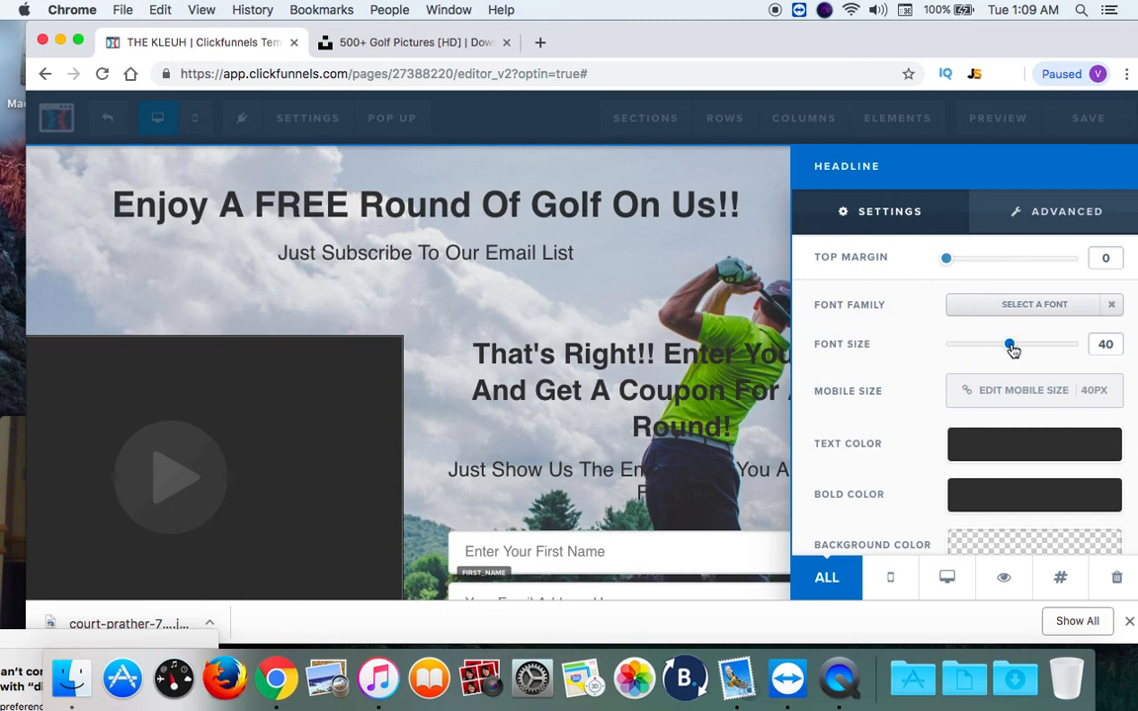
pyautogui.click(545, 276)
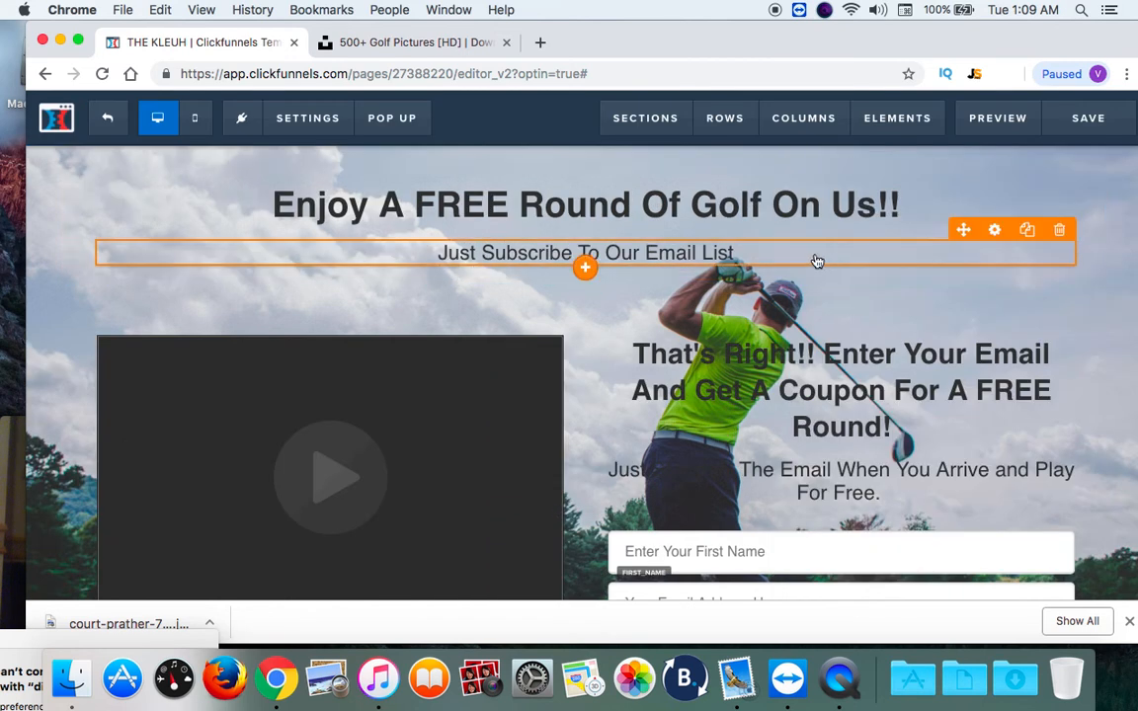
# Increase the font size of the "Just Subscribe To Our Email List" sub-headline to 34.
pyautogui.click(996, 233)
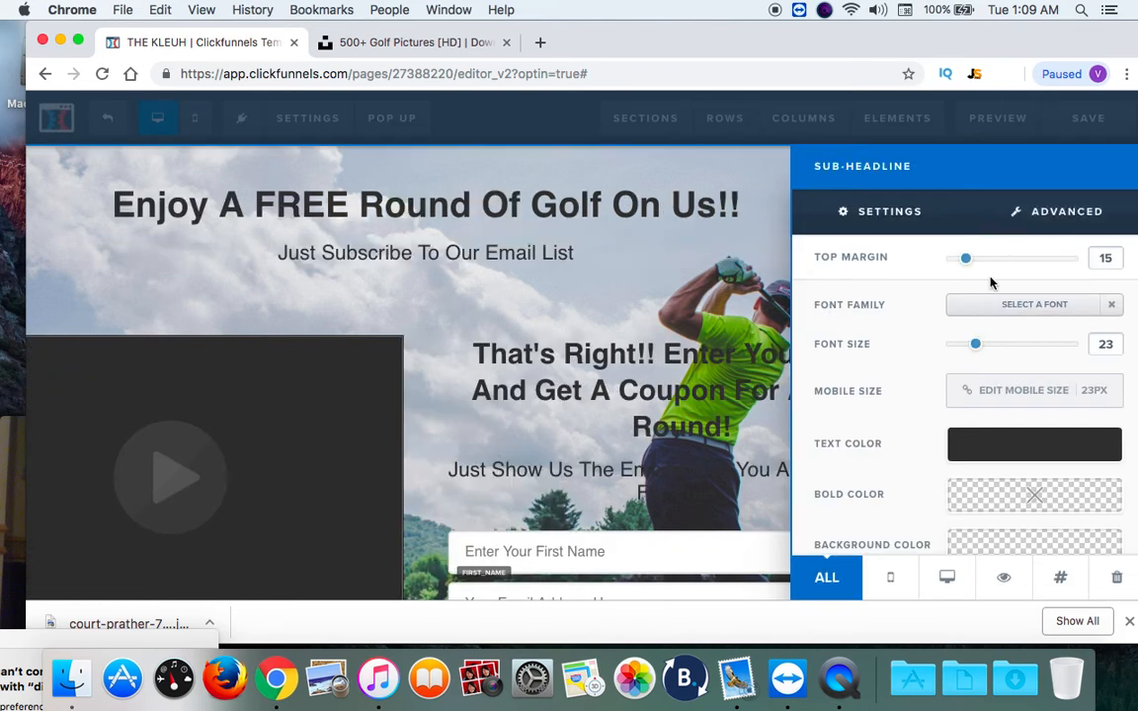
pyautogui.moveTo(978, 349)
pyautogui.mouseDown()
pyautogui.moveTo(1009, 347)
pyautogui.moveTo(1000, 346)
pyautogui.mouseUp()
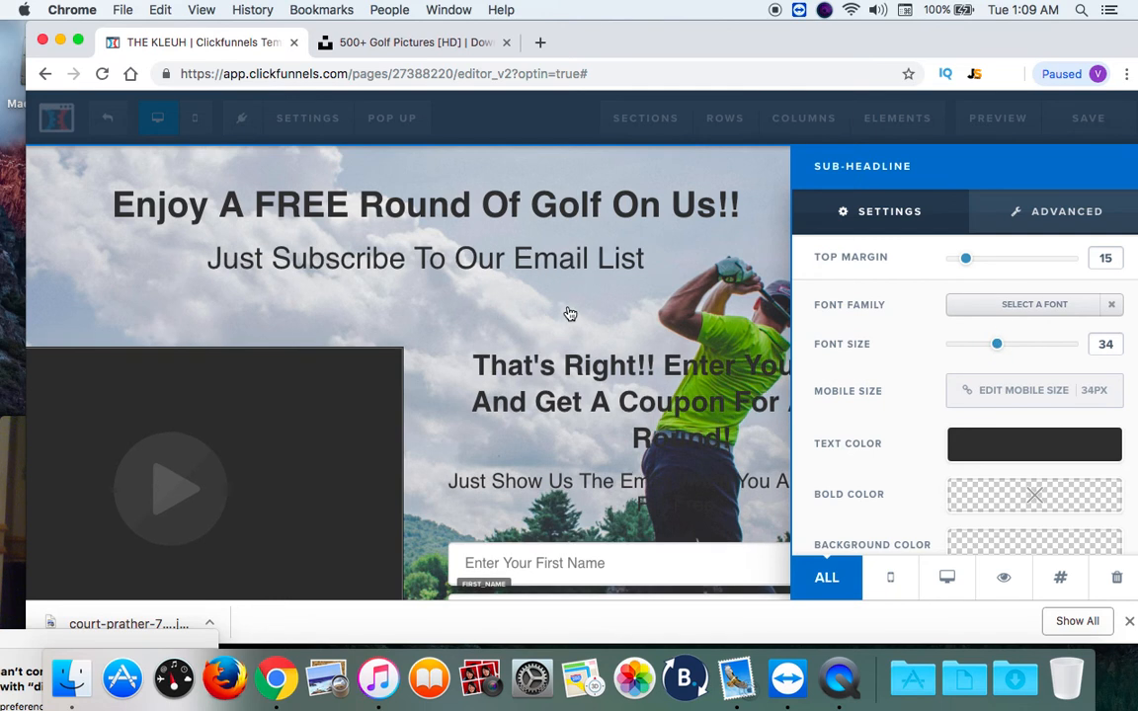
pyautogui.click(491, 284)
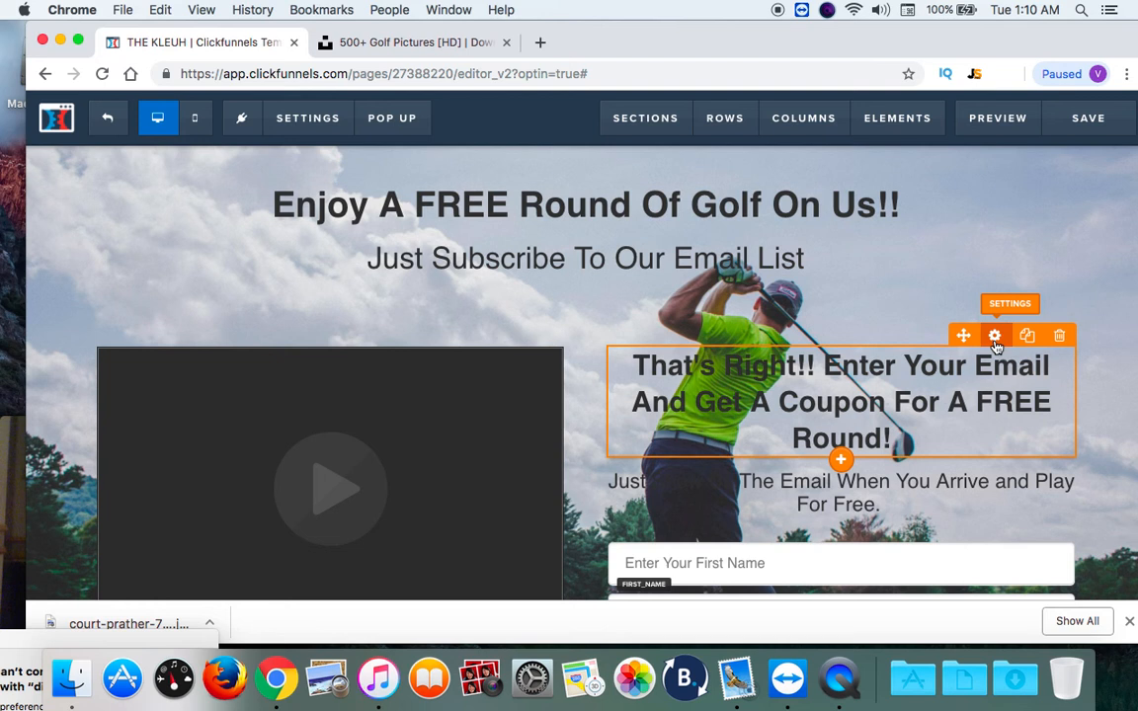
# Set the text color of the "That's Right!! Enter Your Email" headline to the dark conversion color #2d2d2d.
pyautogui.click(995, 337)
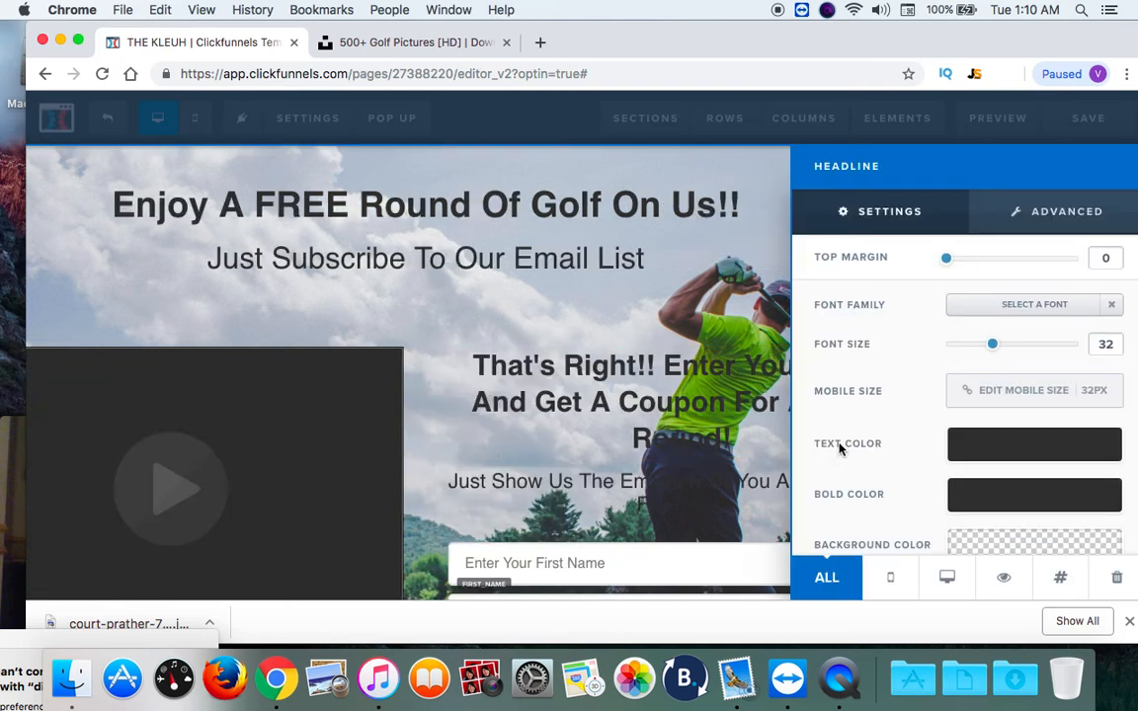
pyautogui.scroll(-3, 808, 420)
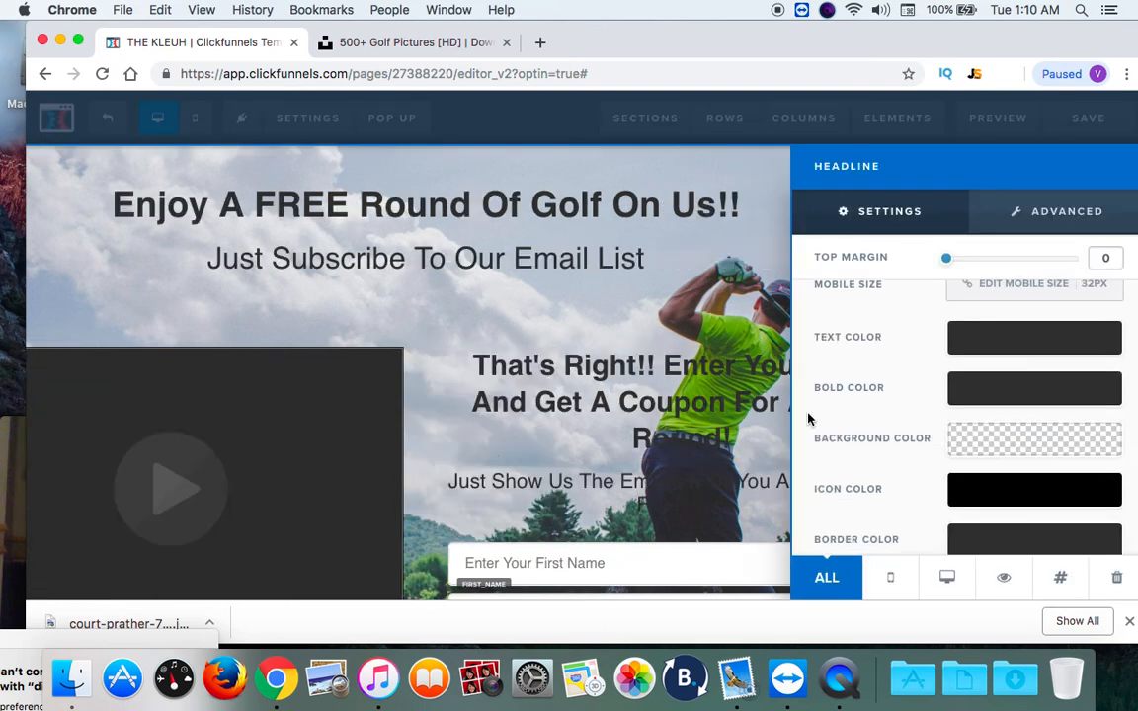
pyautogui.click(1001, 342)
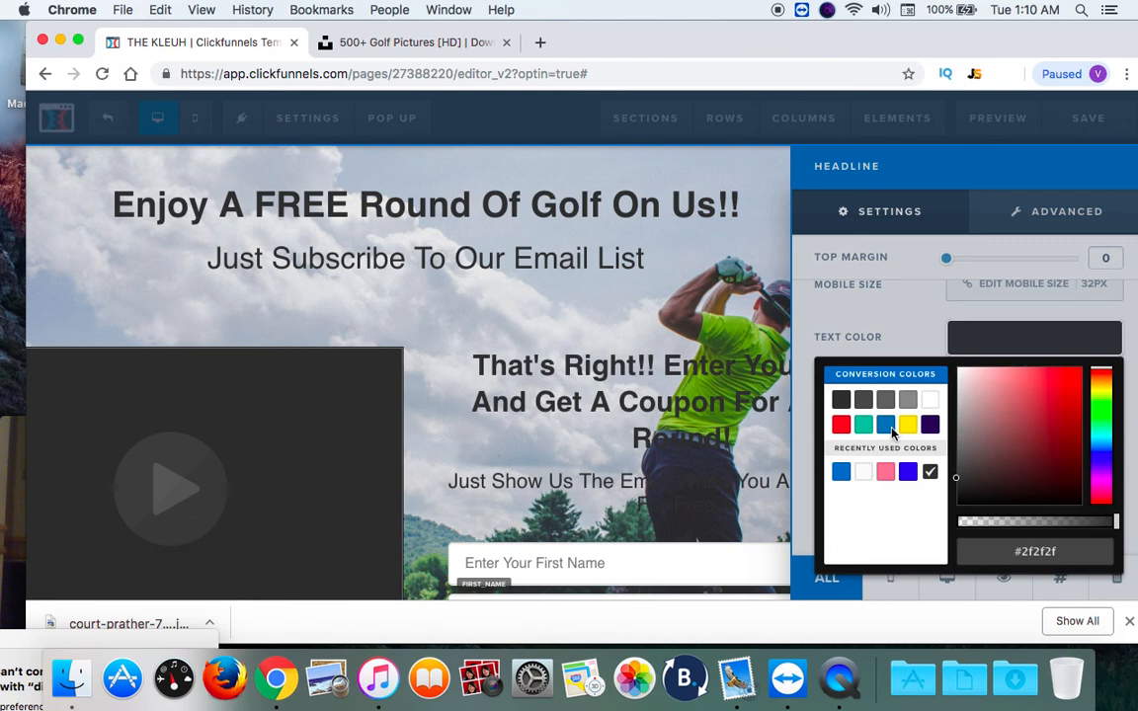
pyautogui.click(865, 473)
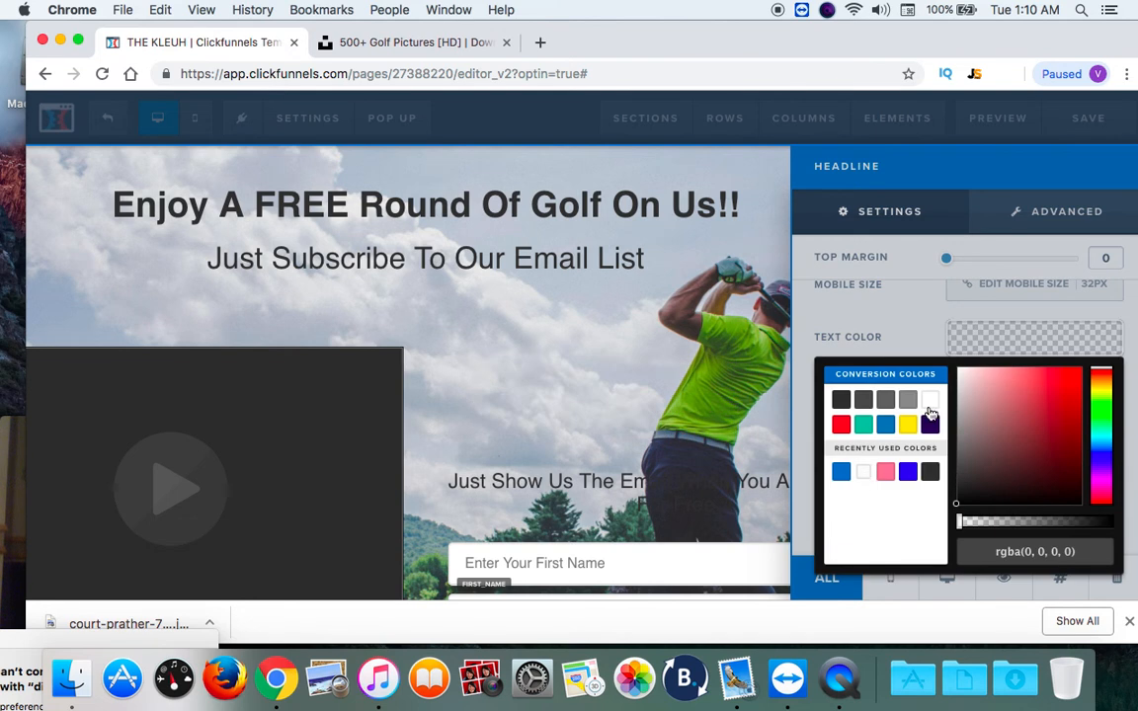
pyautogui.click(931, 403)
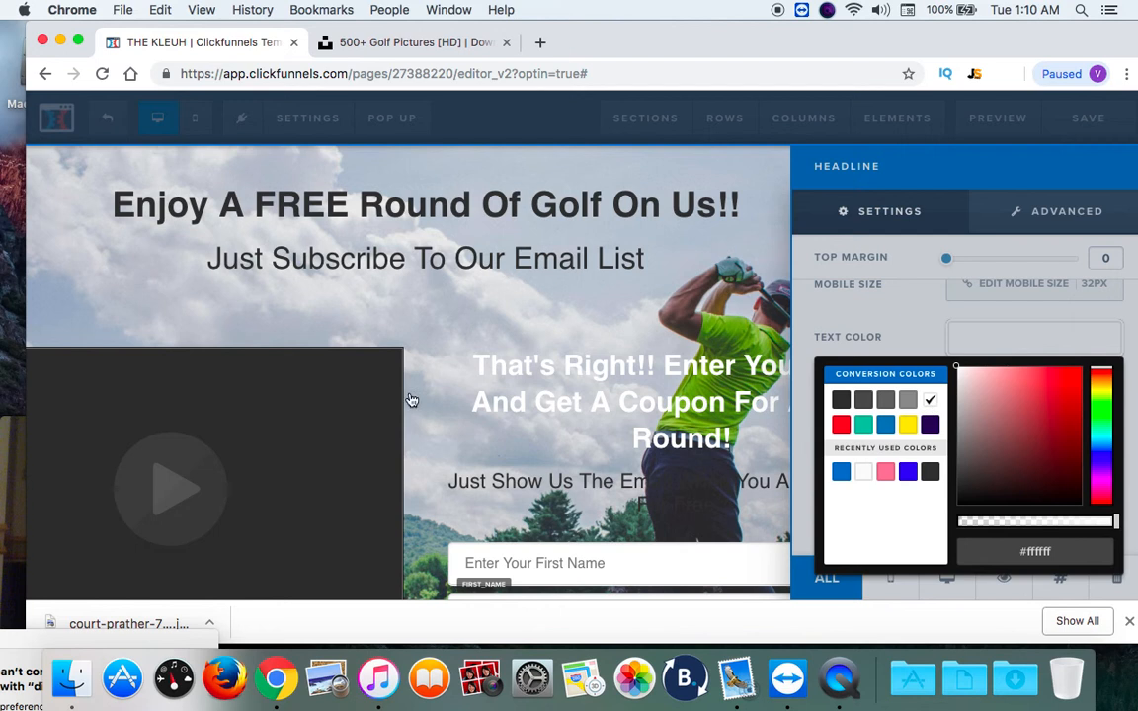
pyautogui.click(842, 401)
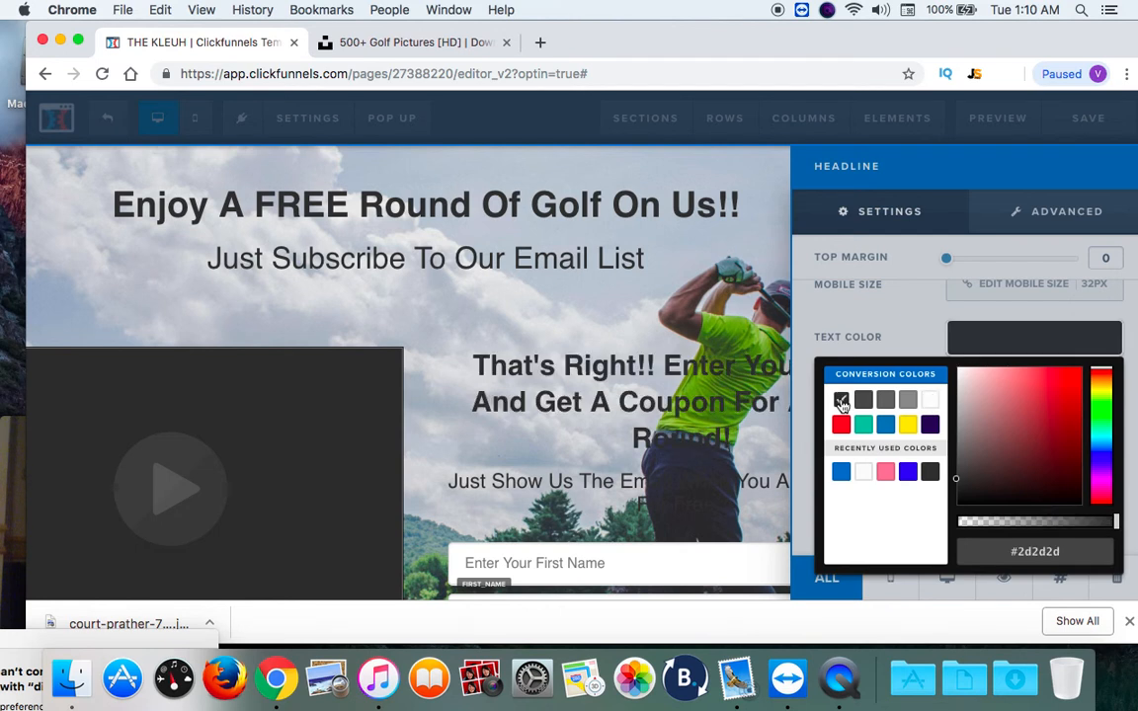
pyautogui.click(658, 294)
pyautogui.click(662, 294)
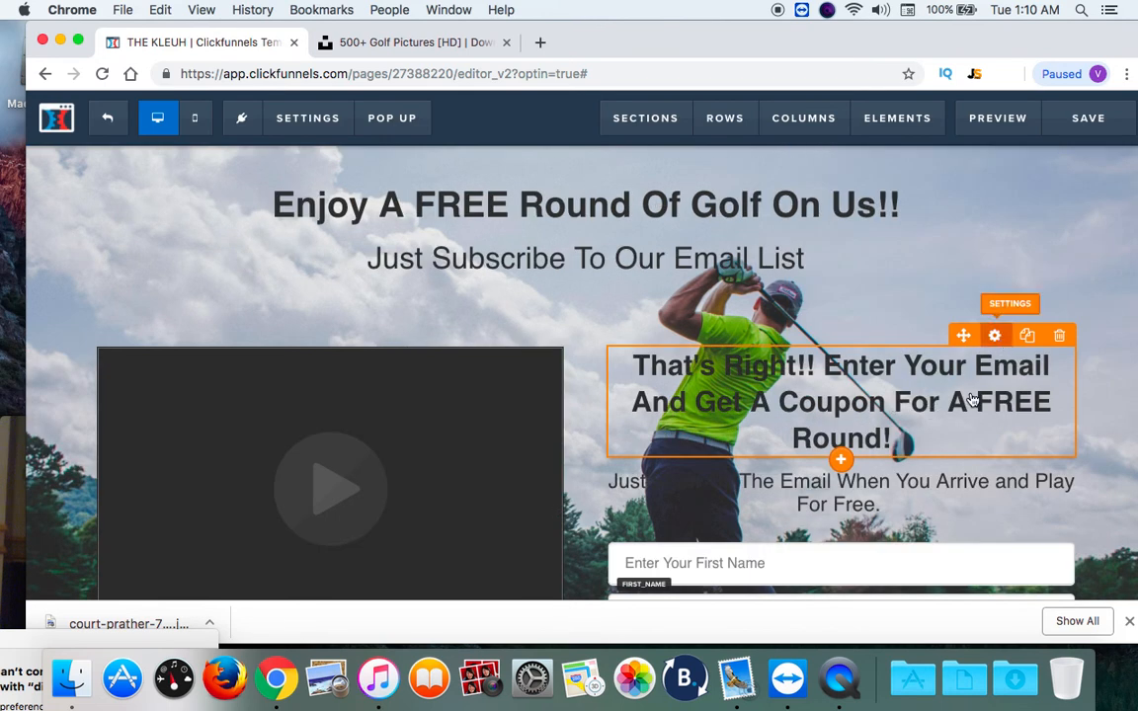
# Reduce the font size of the "That's Right!! Enter Your Email" headline to 26.
pyautogui.click(1013, 374)
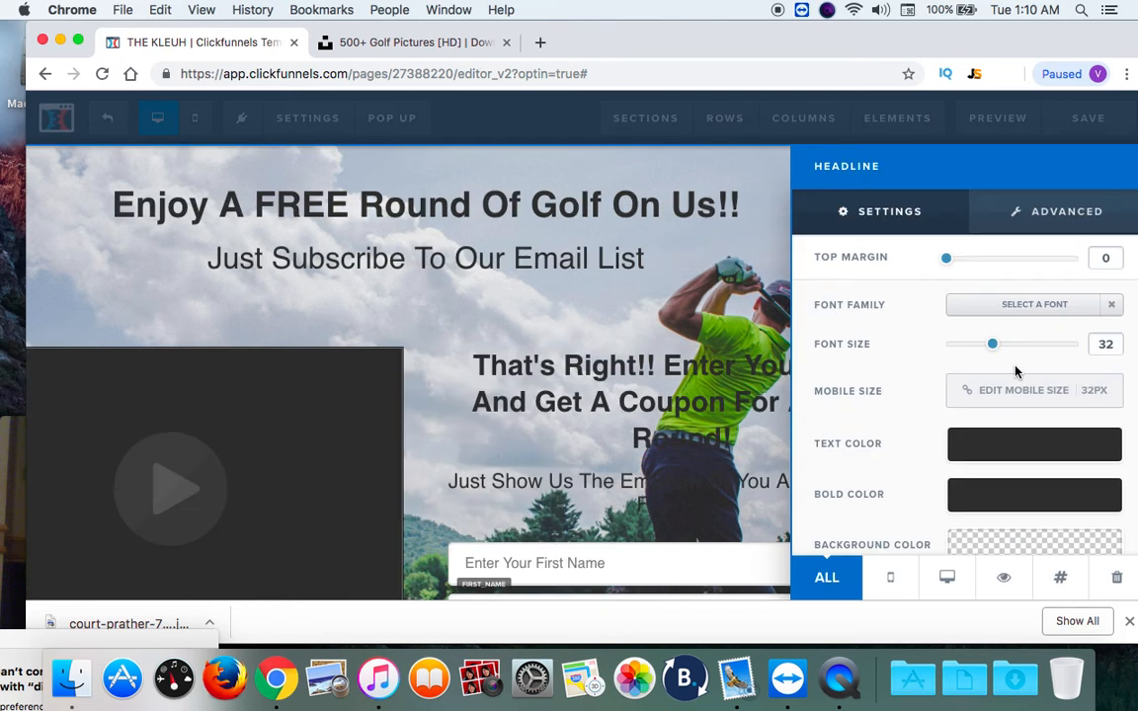
pyautogui.moveTo(992, 345); pyautogui.dragTo(985, 348)
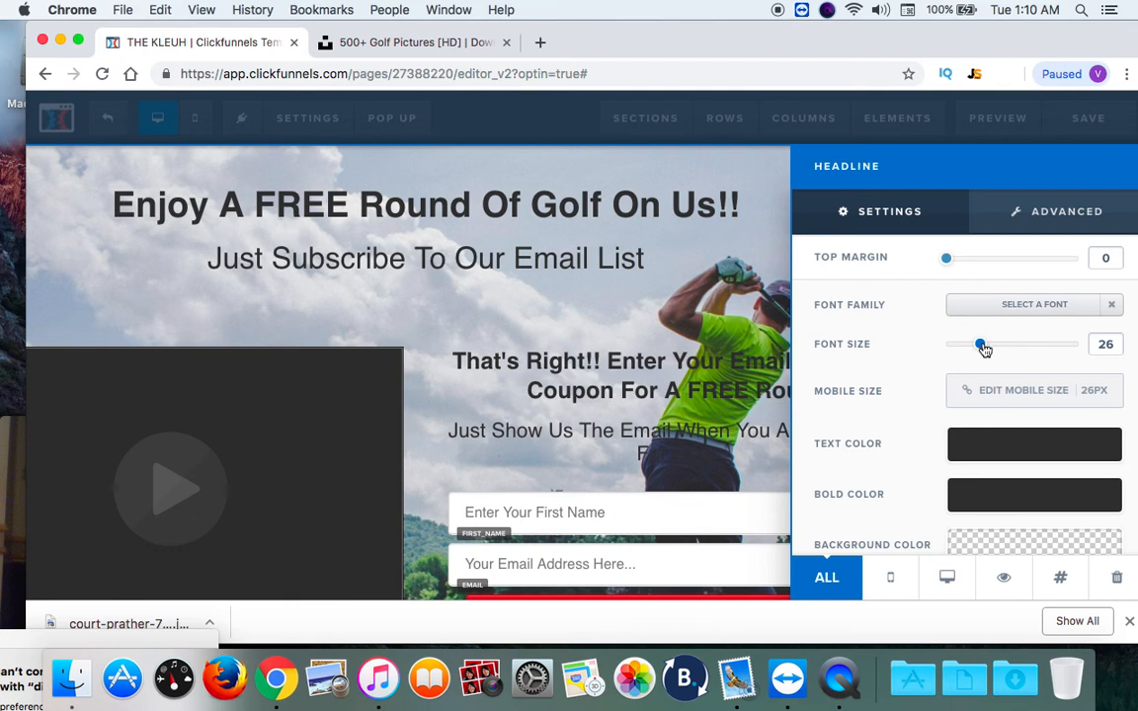
pyautogui.click(558, 387)
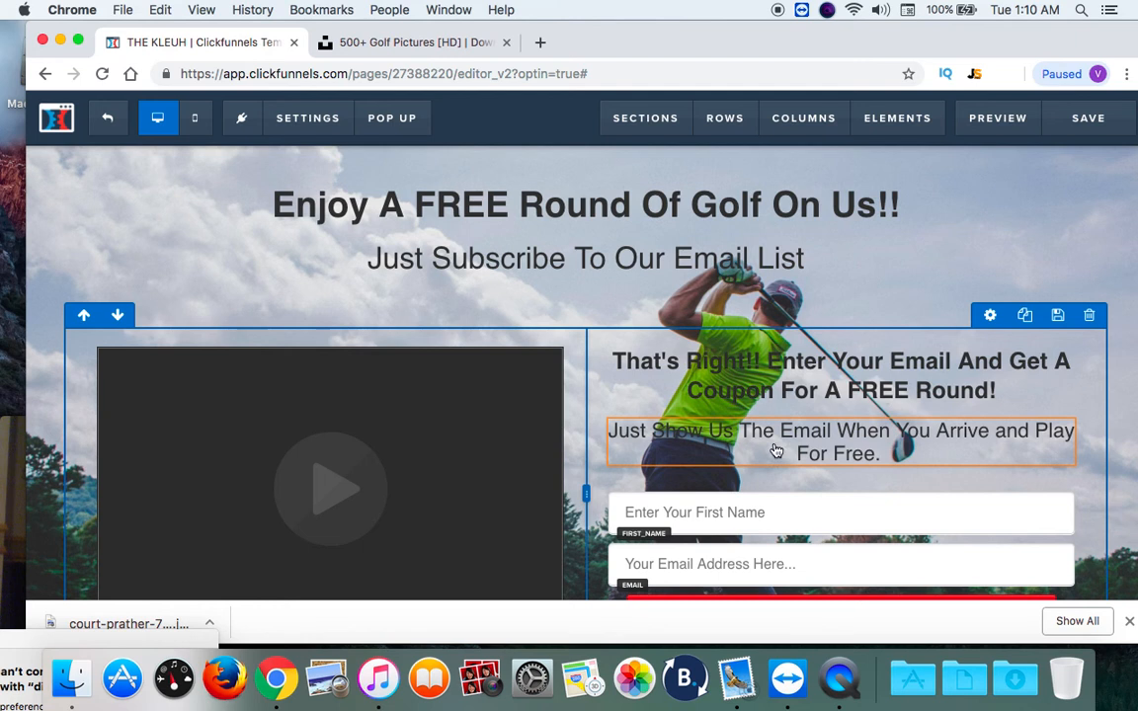
pyautogui.moveTo(876, 445)
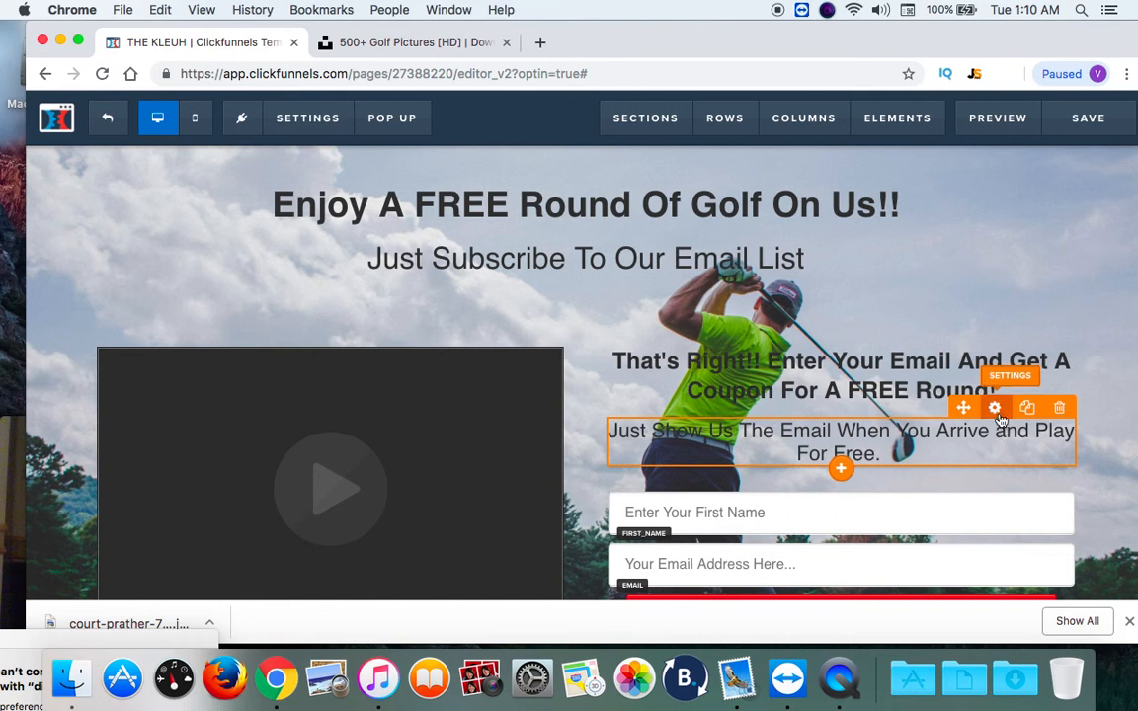
pyautogui.click(829, 436)
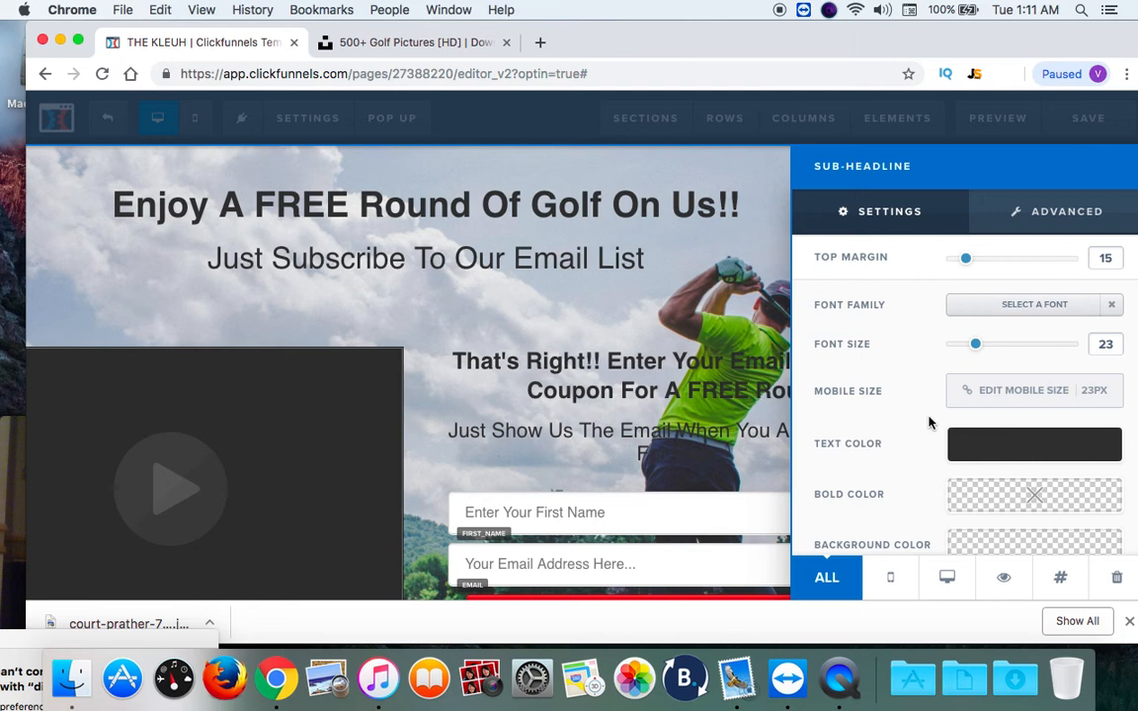
pyautogui.click(691, 447)
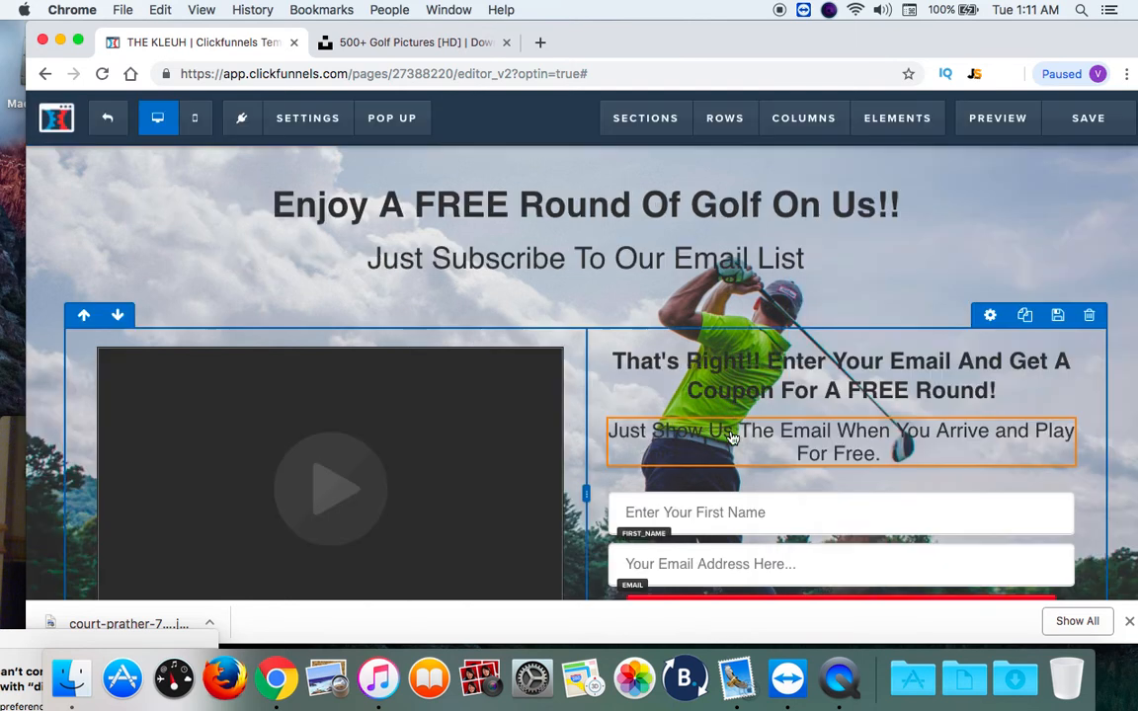
# Insert "On Your Phone" after "Email" in the "Just Show Us The Email When You Arrive and Play For Free." sub-headline.
pyautogui.click(774, 438)
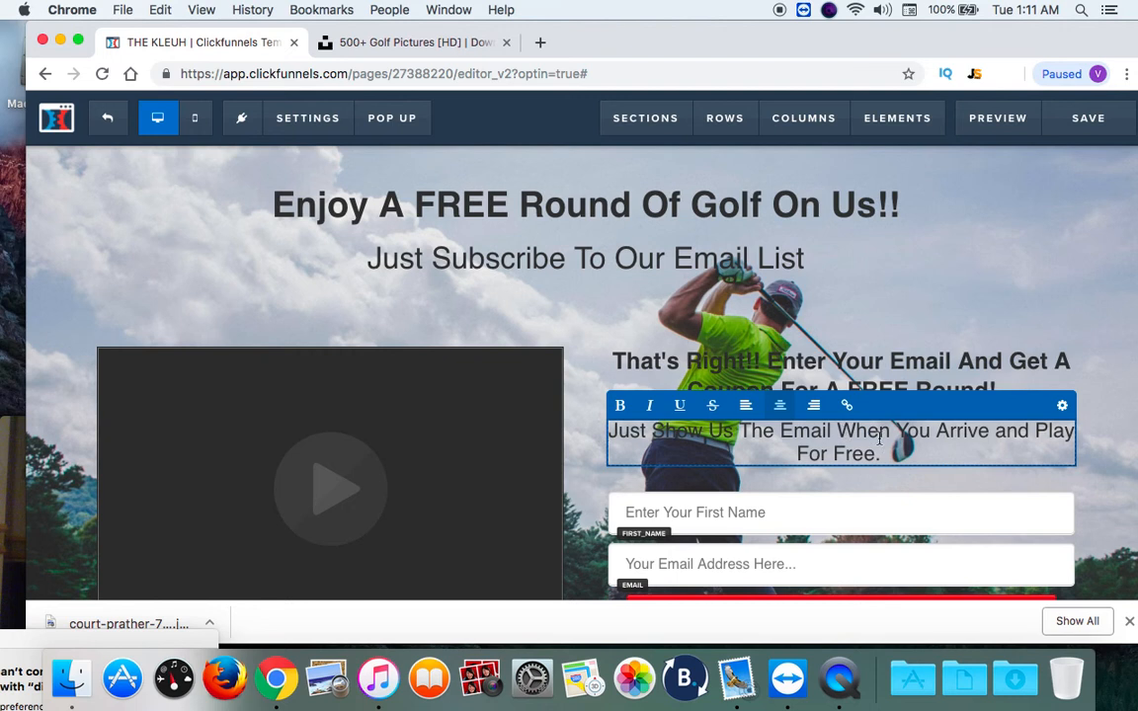
pyautogui.write('On Your phone')
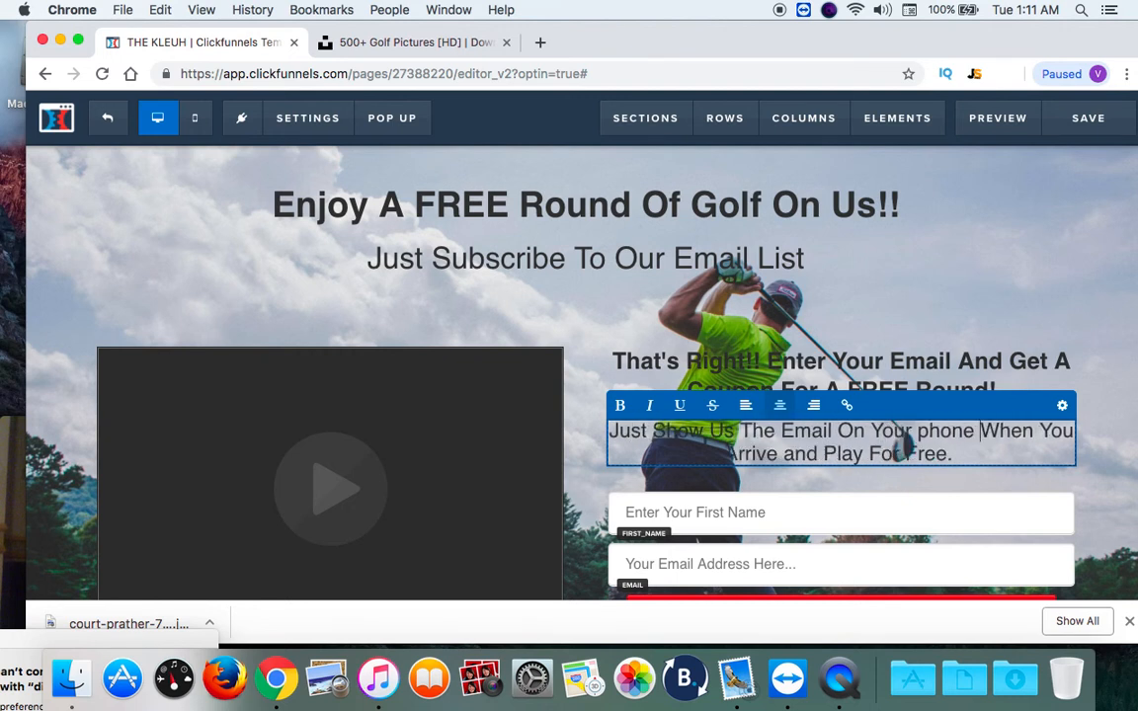
pyautogui.press('BackSpace')
pyautogui.press('BackSpace')
pyautogui.press('BackSpace')
pyautogui.press('BackSpace')
pyautogui.press('BackSpace')
pyautogui.press('BackSpace')
pyautogui.write('Phone')
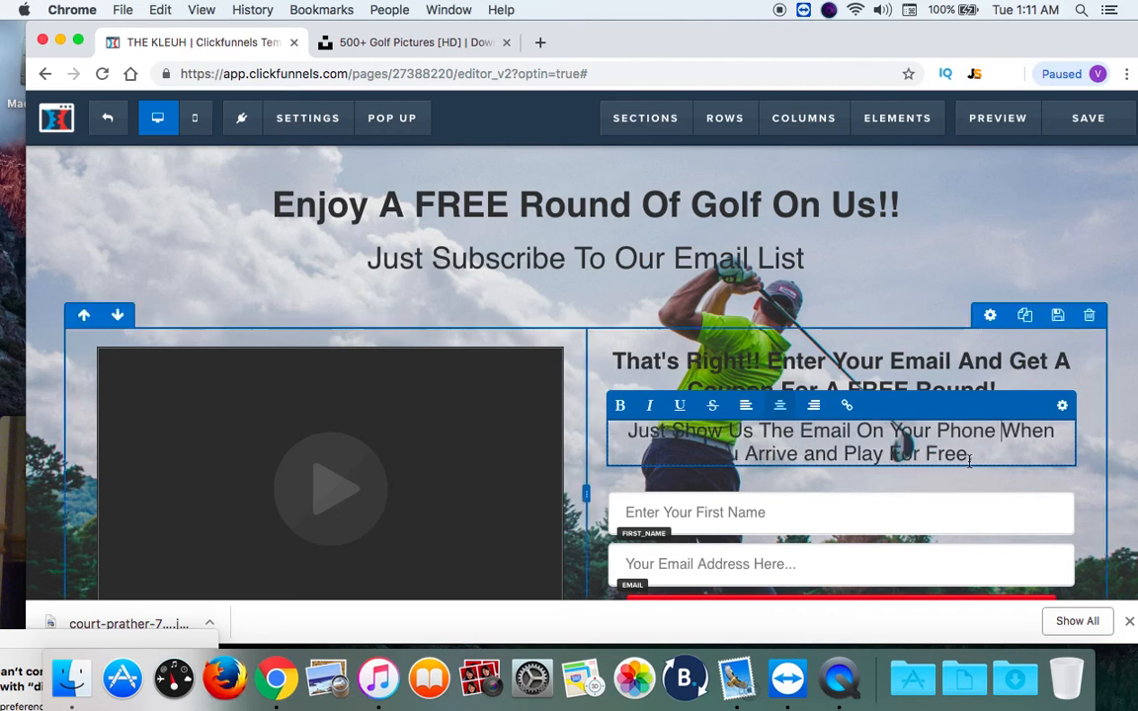
pyautogui.write('.')
pyautogui.click(217, 427)
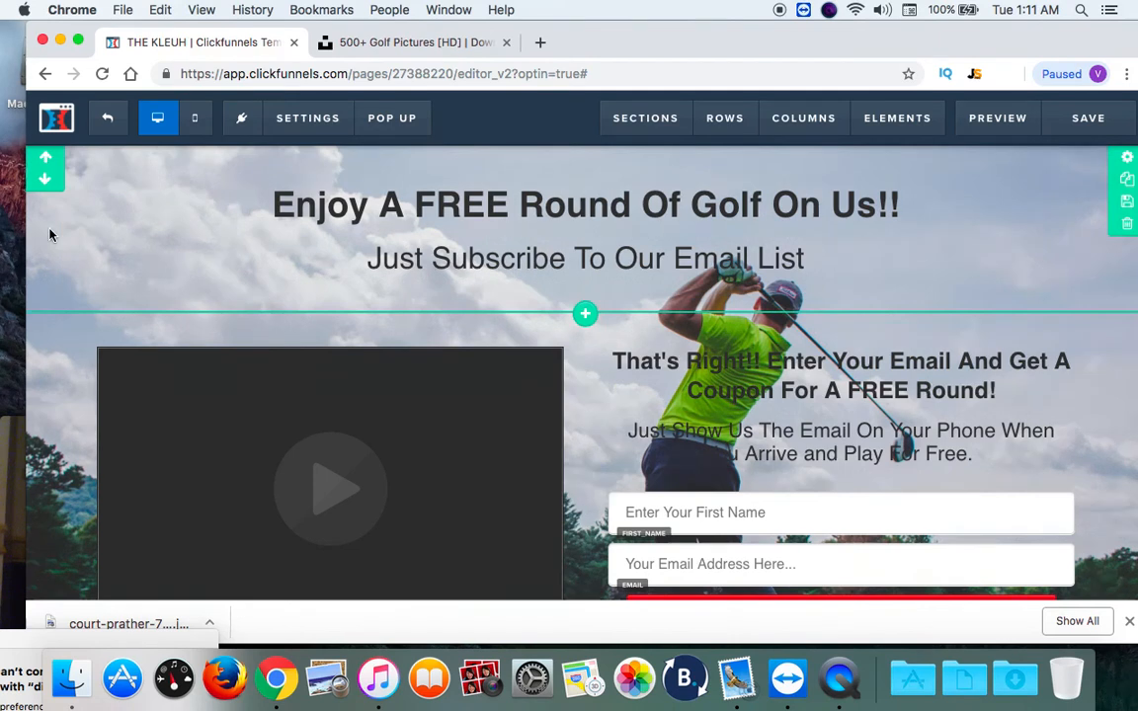
pyautogui.scroll(-2, 55, 232)
pyautogui.scroll(2, 49, 234)
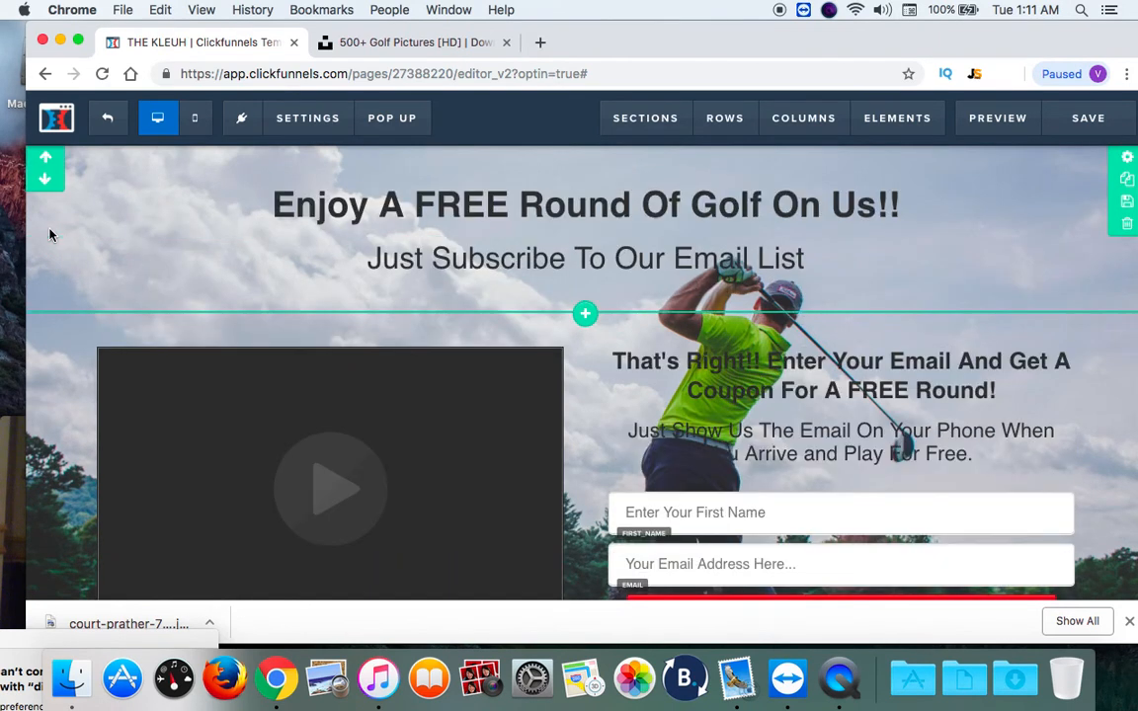
pyautogui.scroll(-2, 49, 234)
pyautogui.scroll(2, 49, 234)
# Set the background color of the "That's Right!! Enter Your Email" headline to white (#ffffff).
pyautogui.scroll(-2, 49, 234)
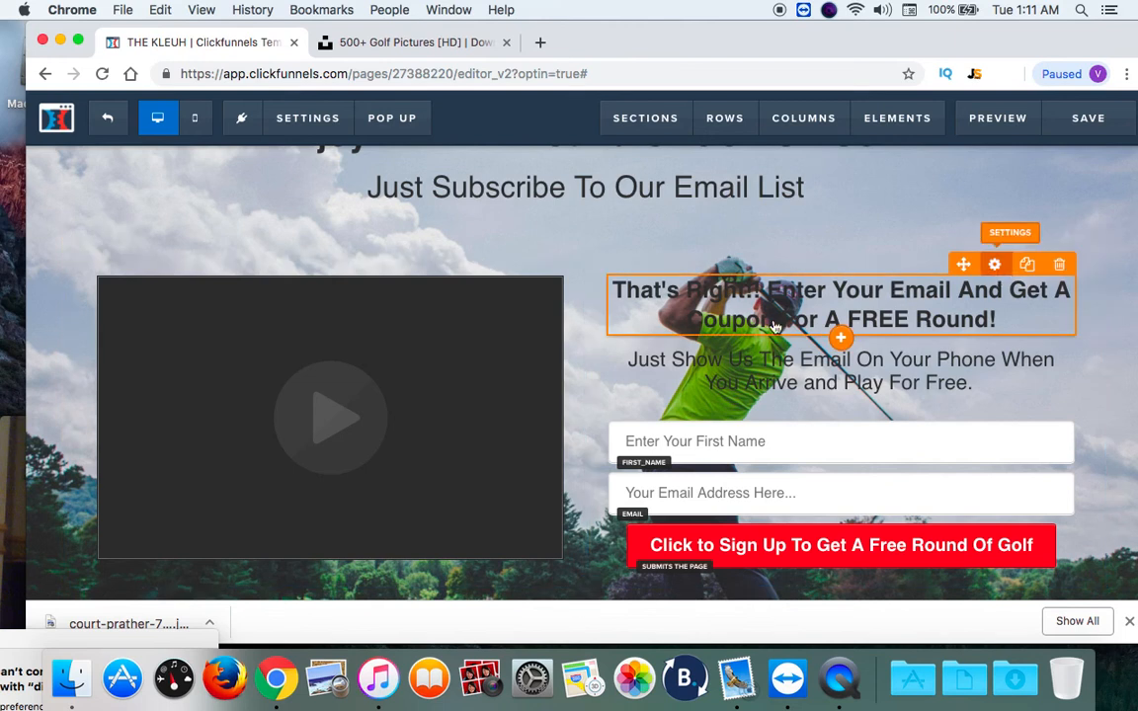
pyautogui.click(899, 299)
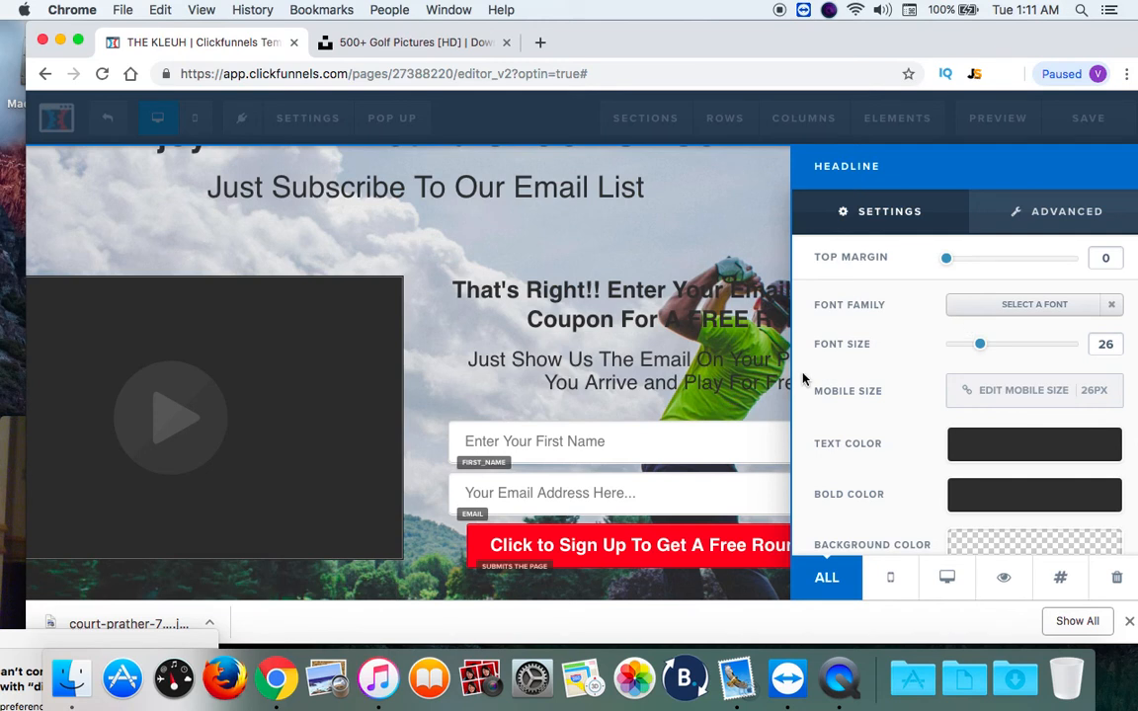
pyautogui.scroll(-3, 803, 378)
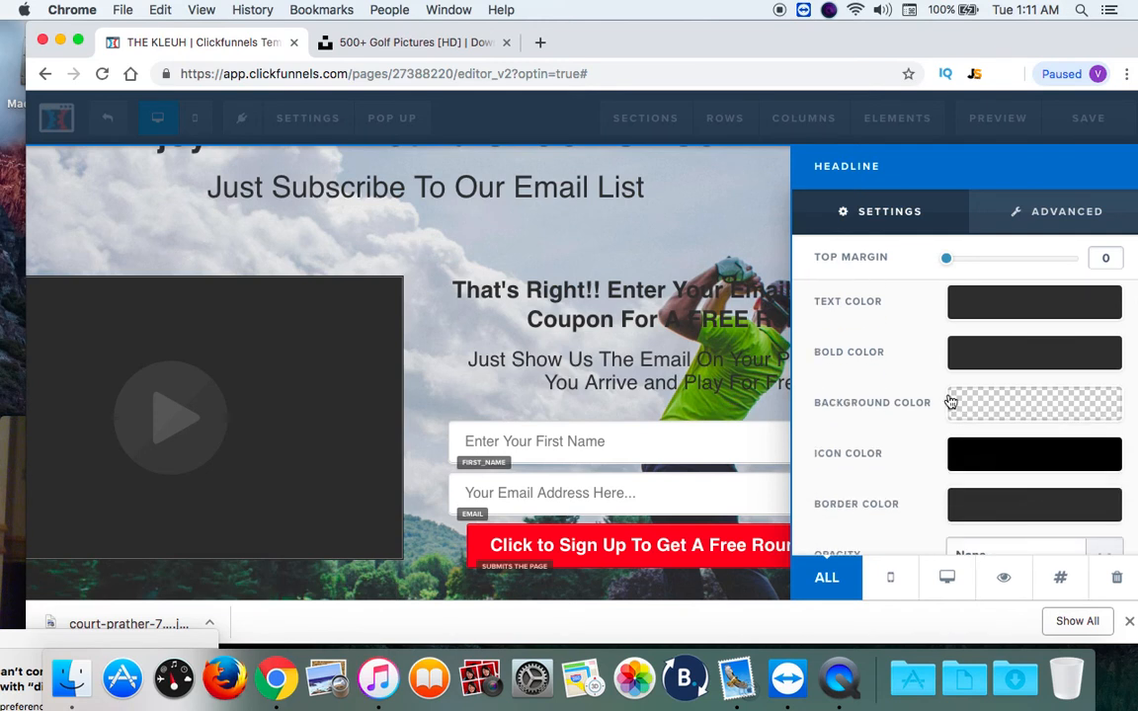
pyautogui.click(1002, 414)
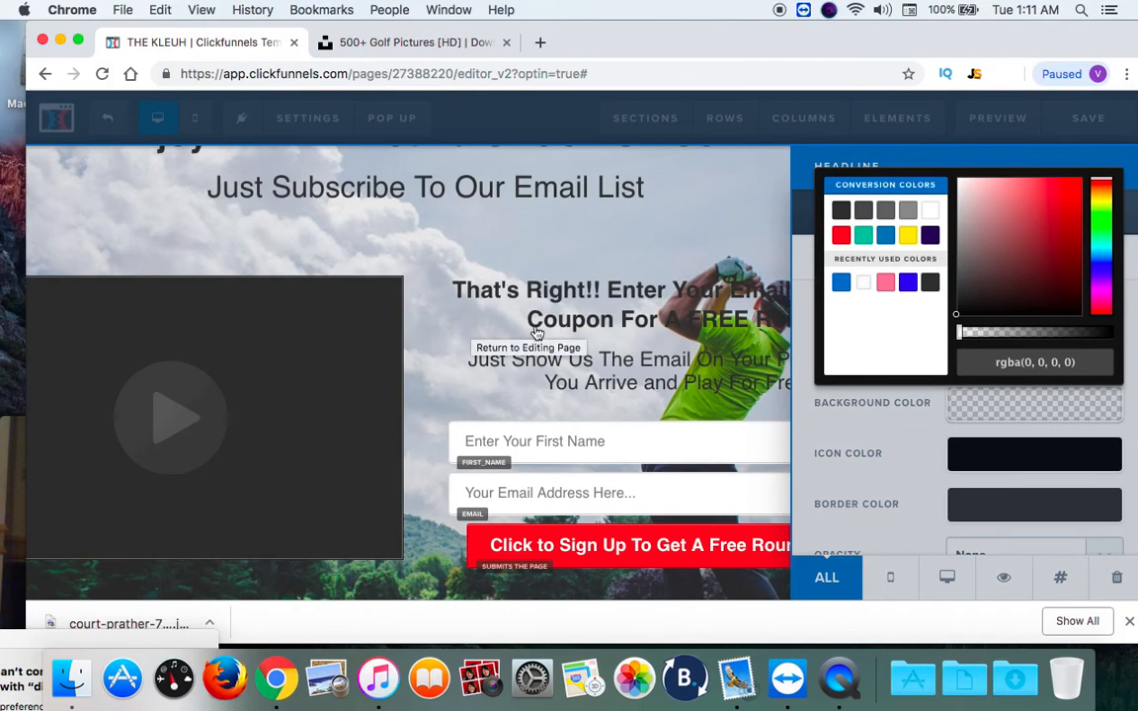
pyautogui.click(841, 237)
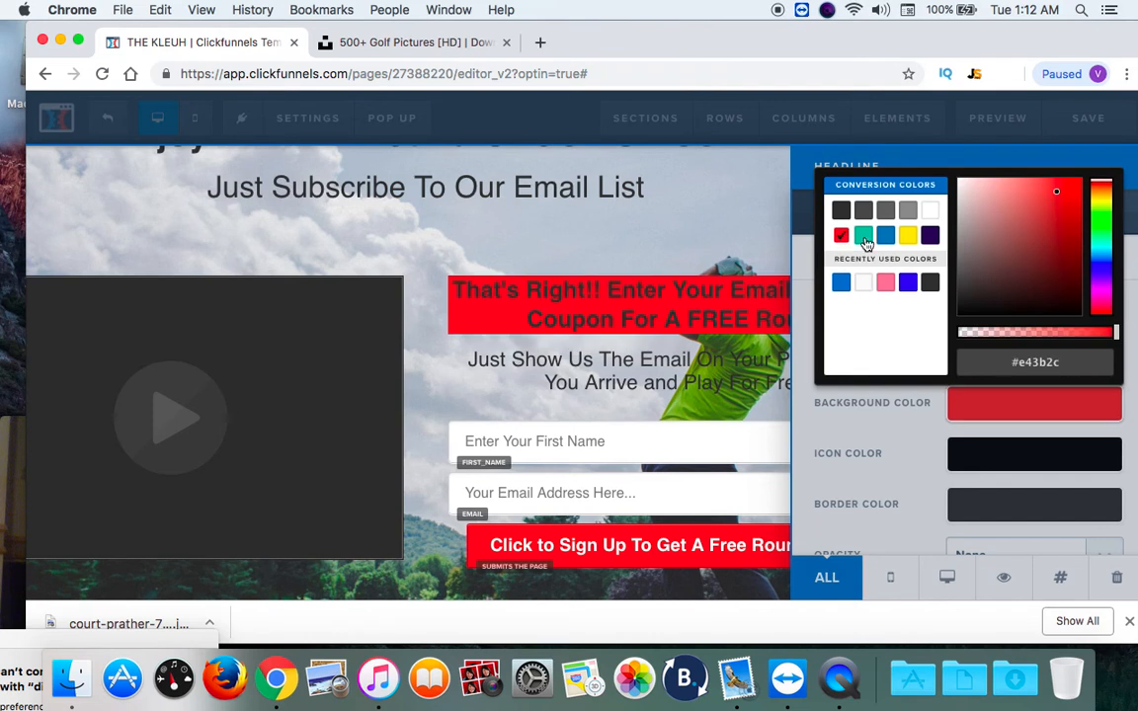
pyautogui.click(864, 238)
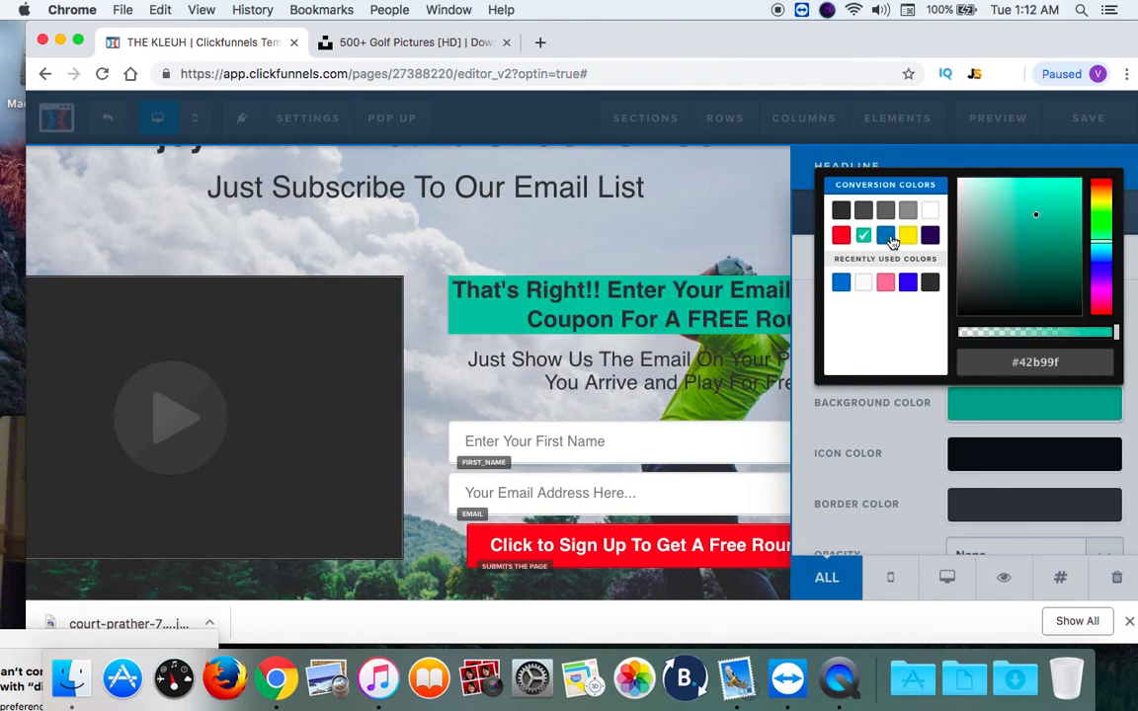
pyautogui.click(886, 239)
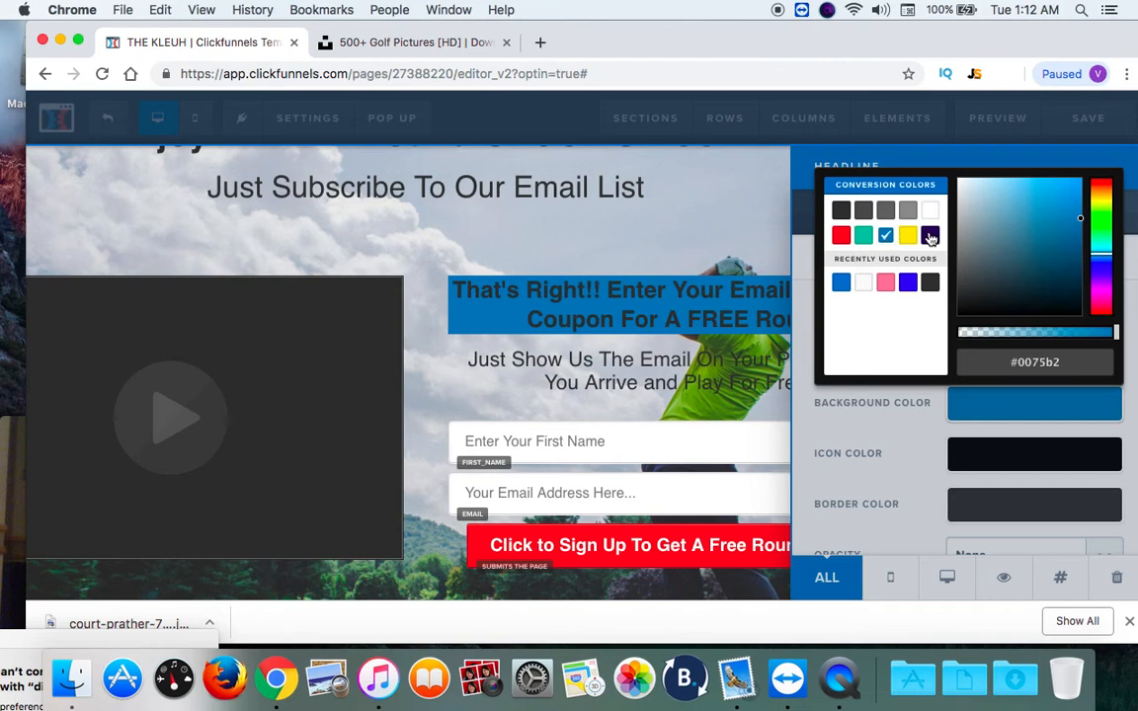
pyautogui.click(931, 236)
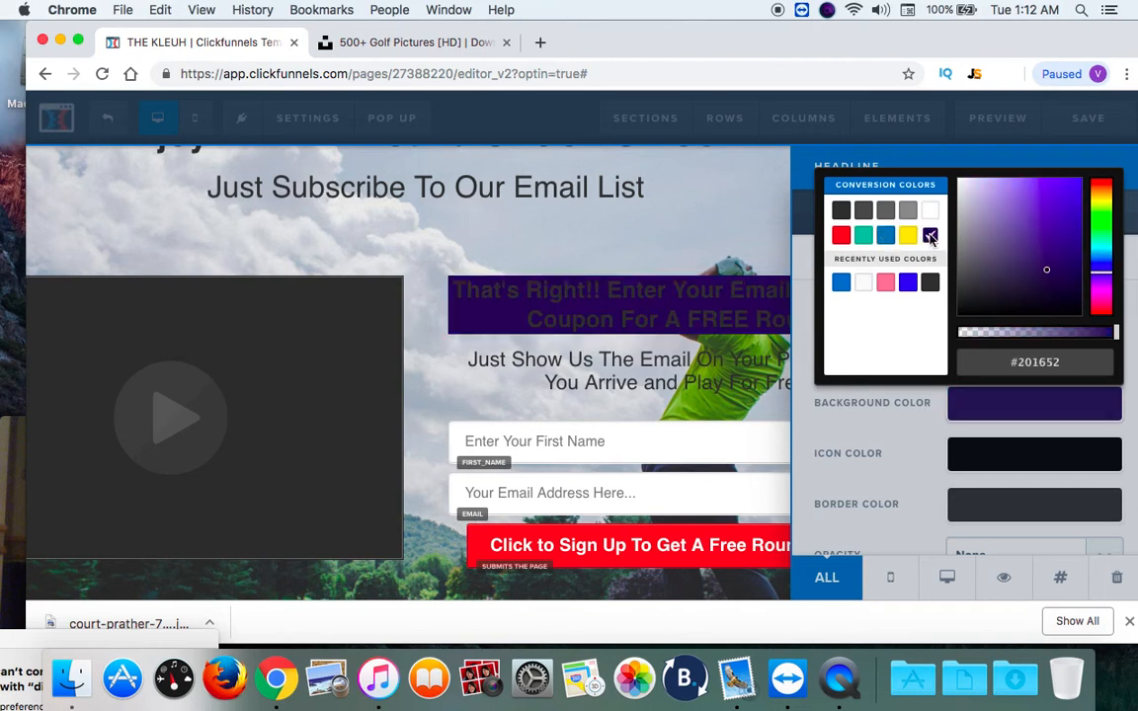
pyautogui.click(931, 283)
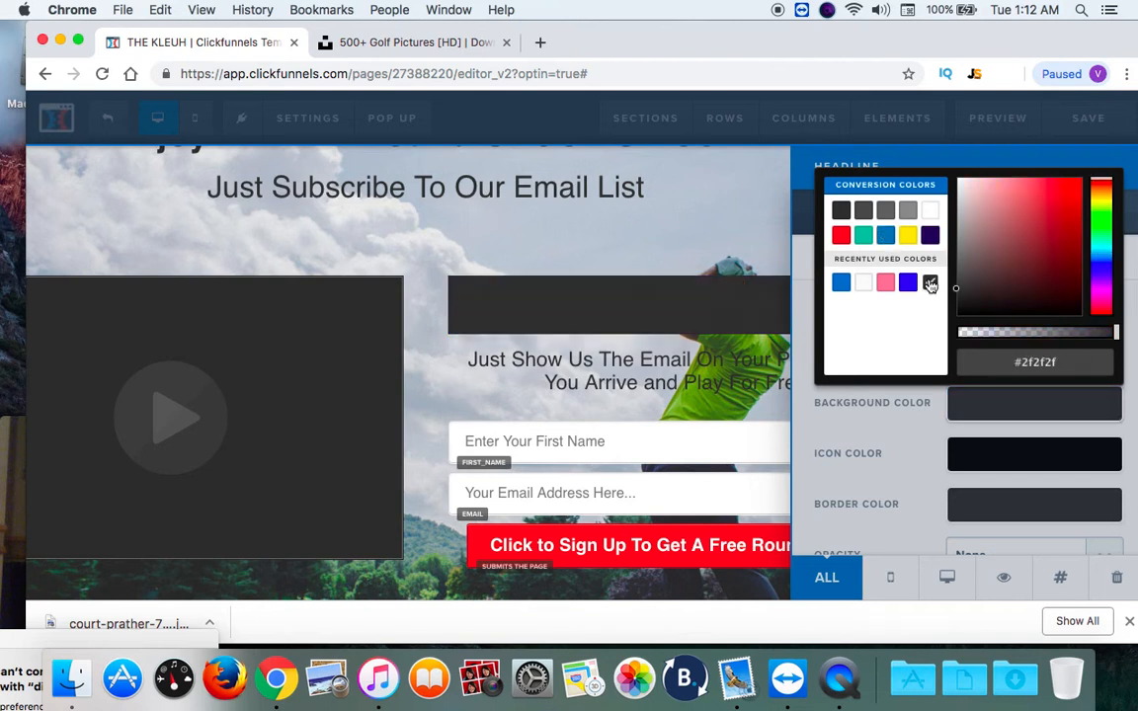
pyautogui.click(863, 285)
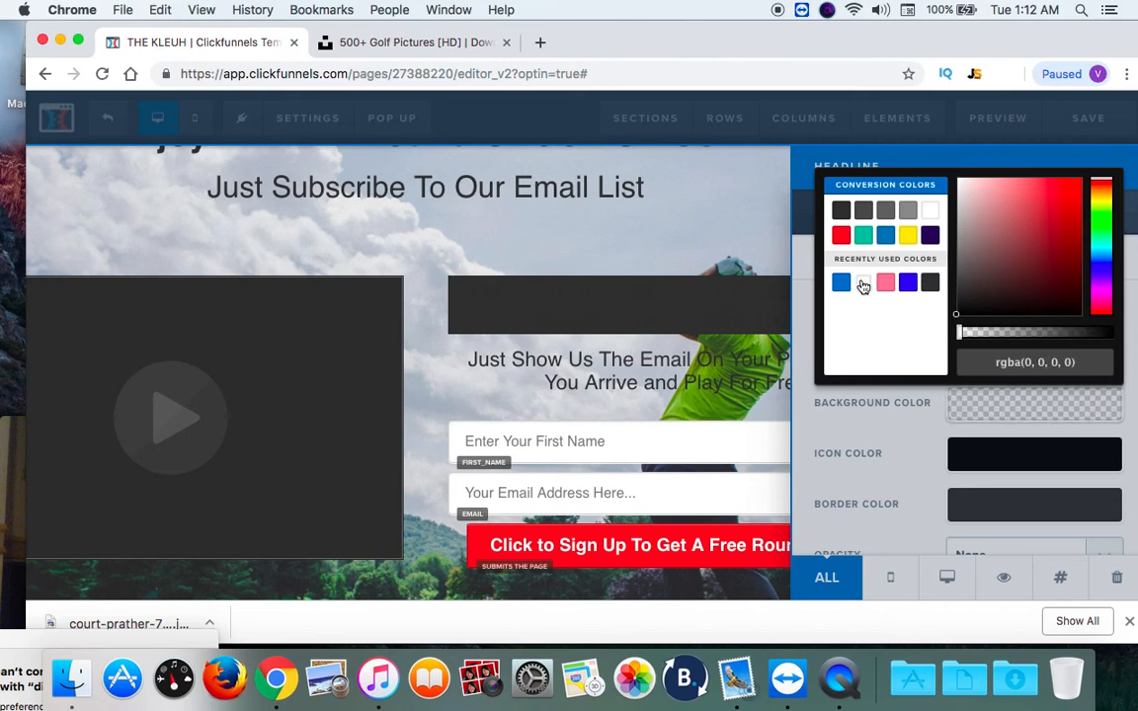
pyautogui.click(931, 211)
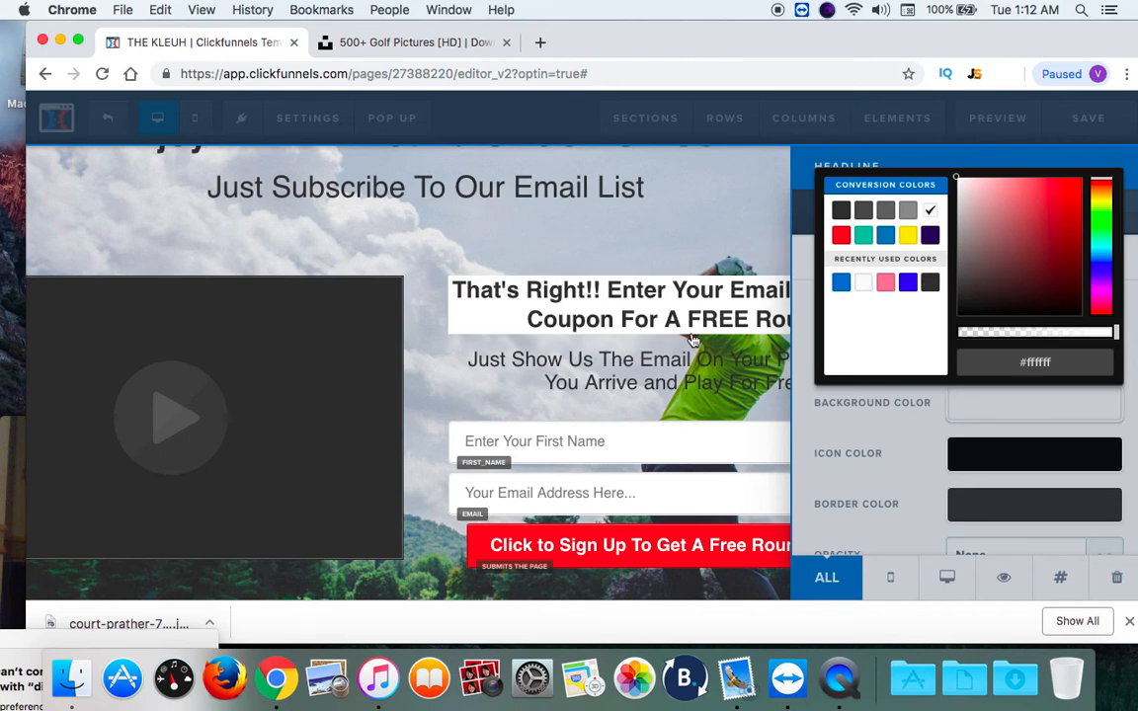
pyautogui.click(650, 370)
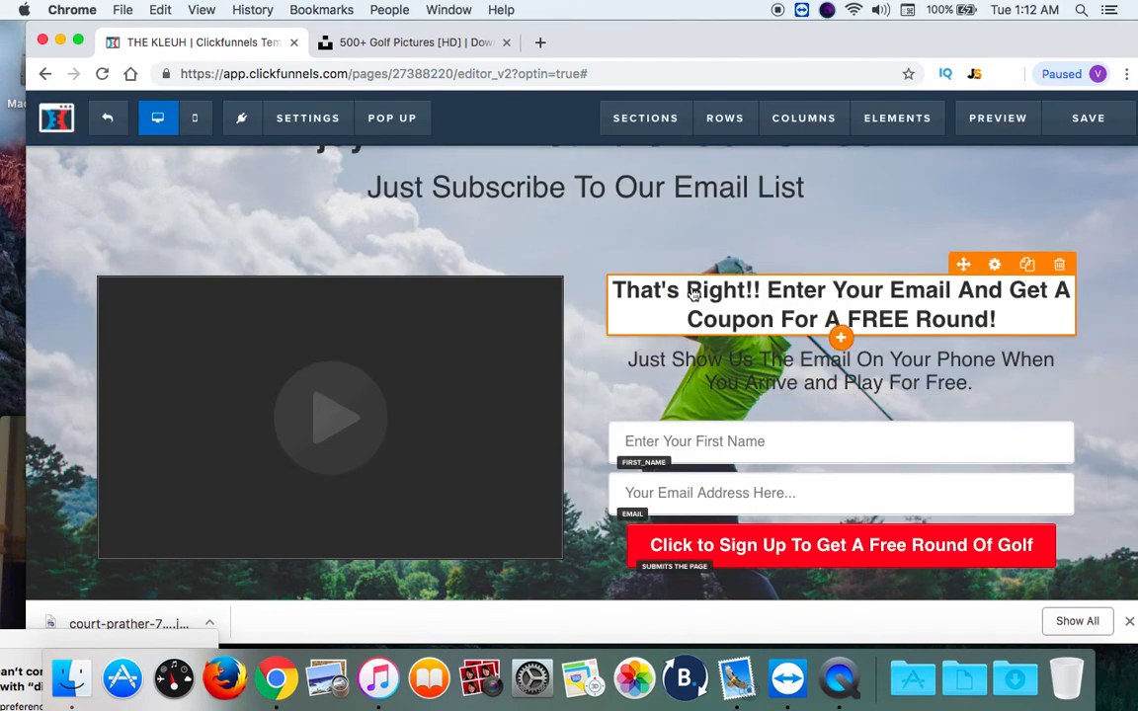
# Try the blue #0000ee as the "That's Right!!" headline's background color and switch it back to white #ffffff.
pyautogui.click(941, 298)
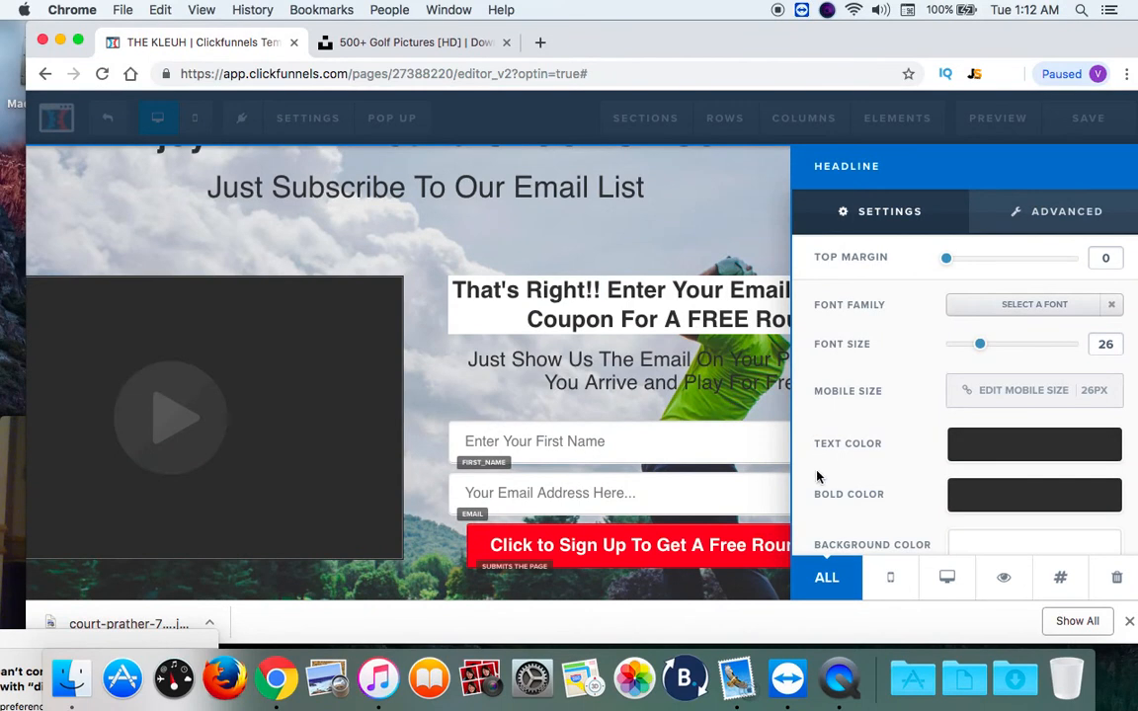
pyautogui.scroll(-3, 805, 475)
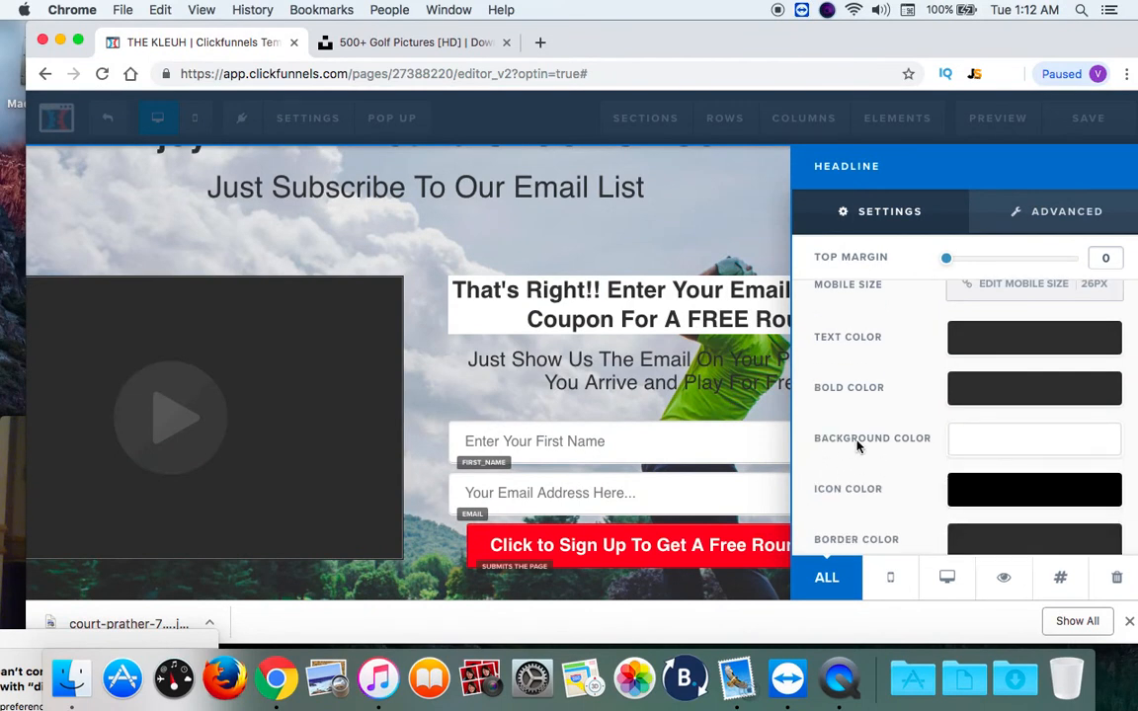
pyautogui.click(1003, 441)
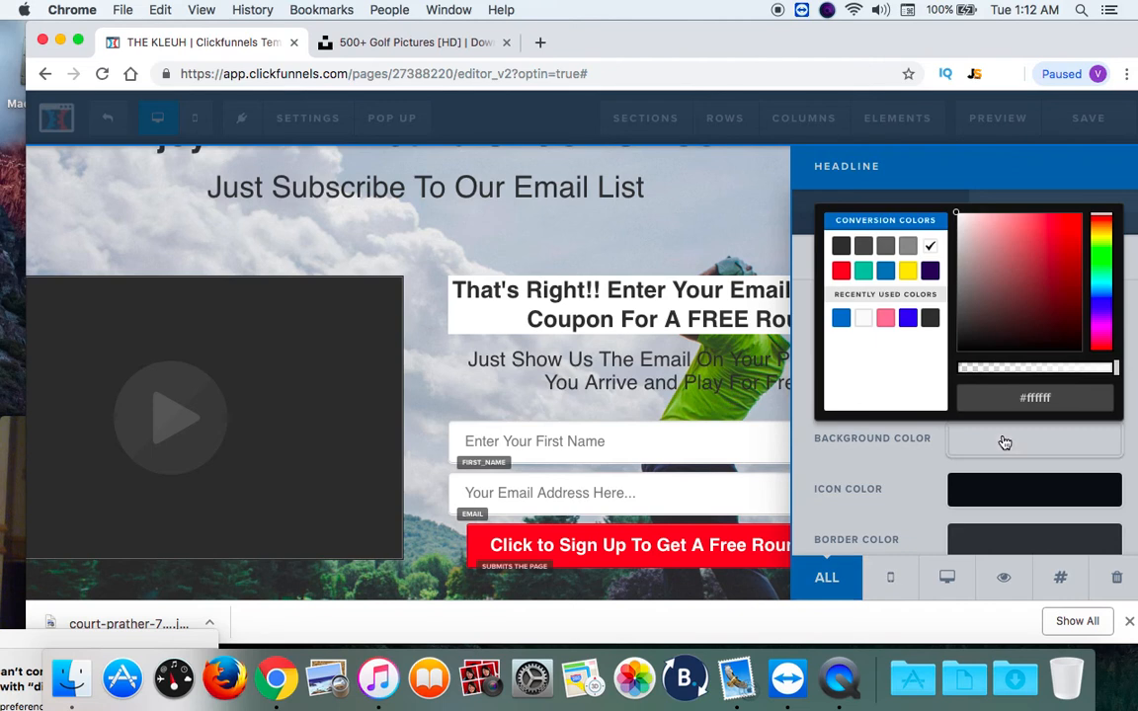
pyautogui.click(908, 323)
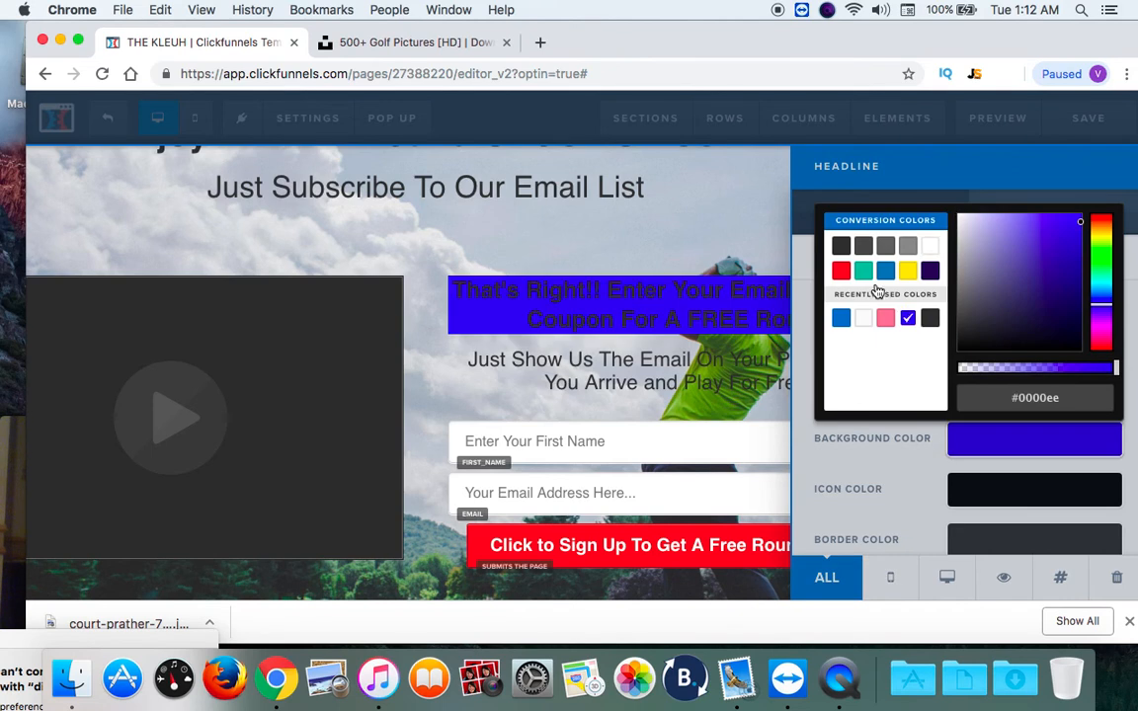
pyautogui.click(929, 249)
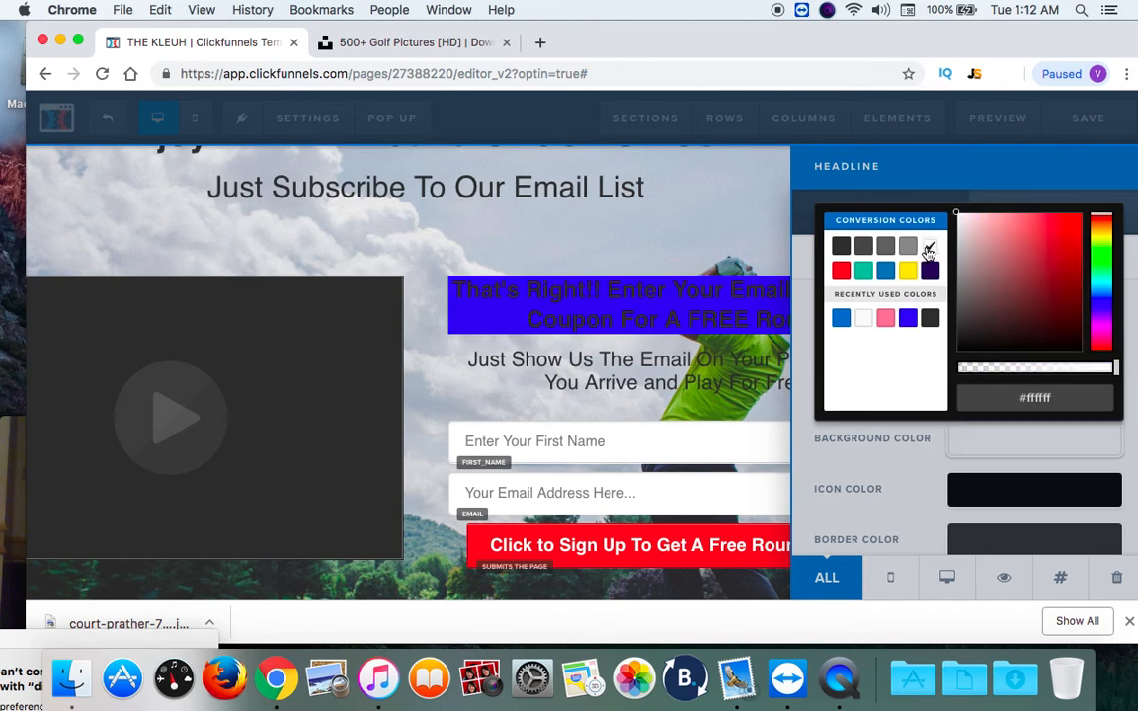
# Set the "That's Right!!" headline's background to semi-transparent white, rgba(255, 255, 255, 0.57), and close its settings.
pyautogui.click(861, 318)
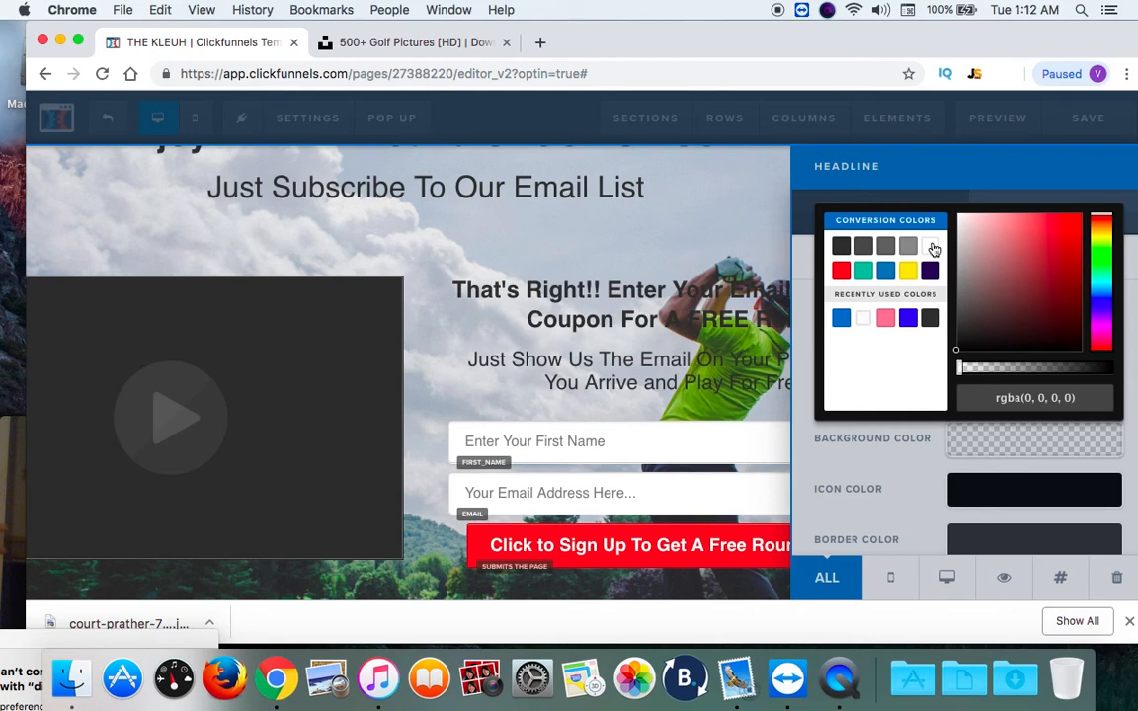
pyautogui.click(932, 248)
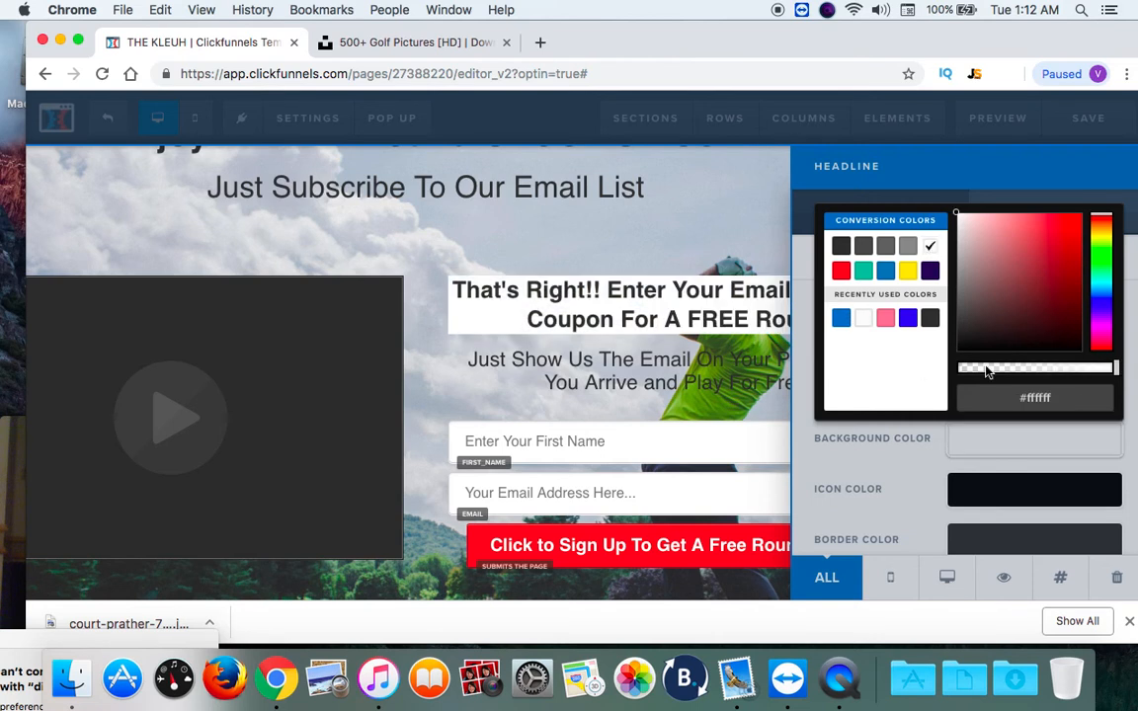
pyautogui.moveTo(1114, 370); pyautogui.dragTo(1047, 385)
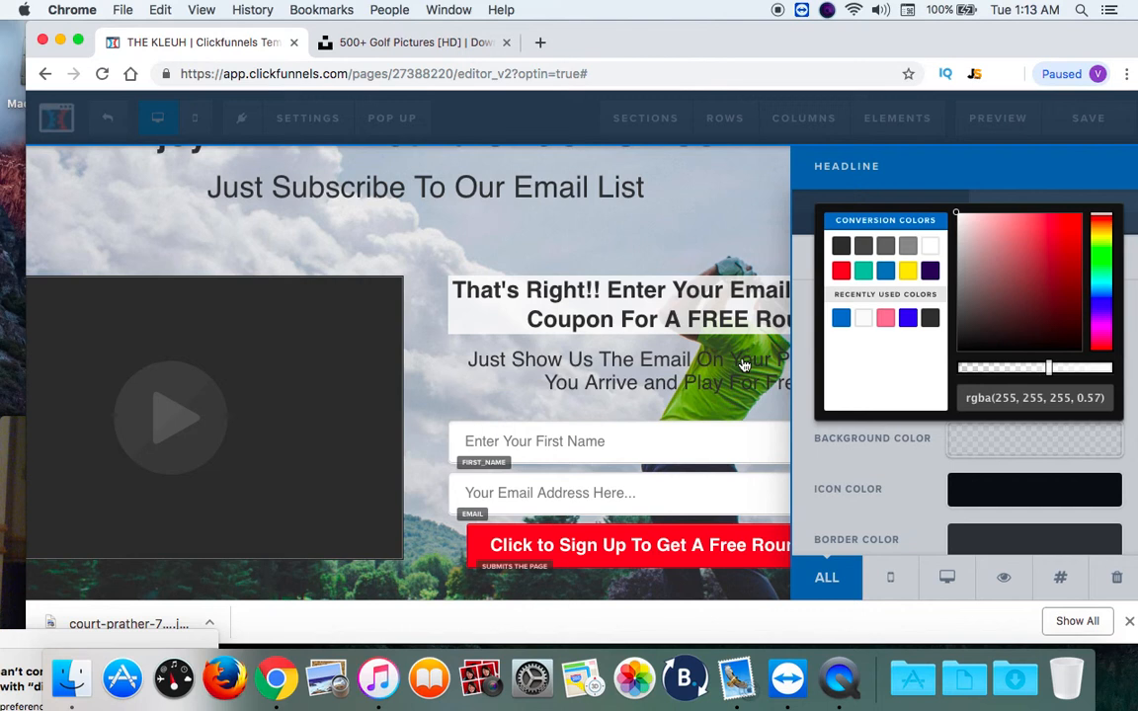
pyautogui.click(675, 249)
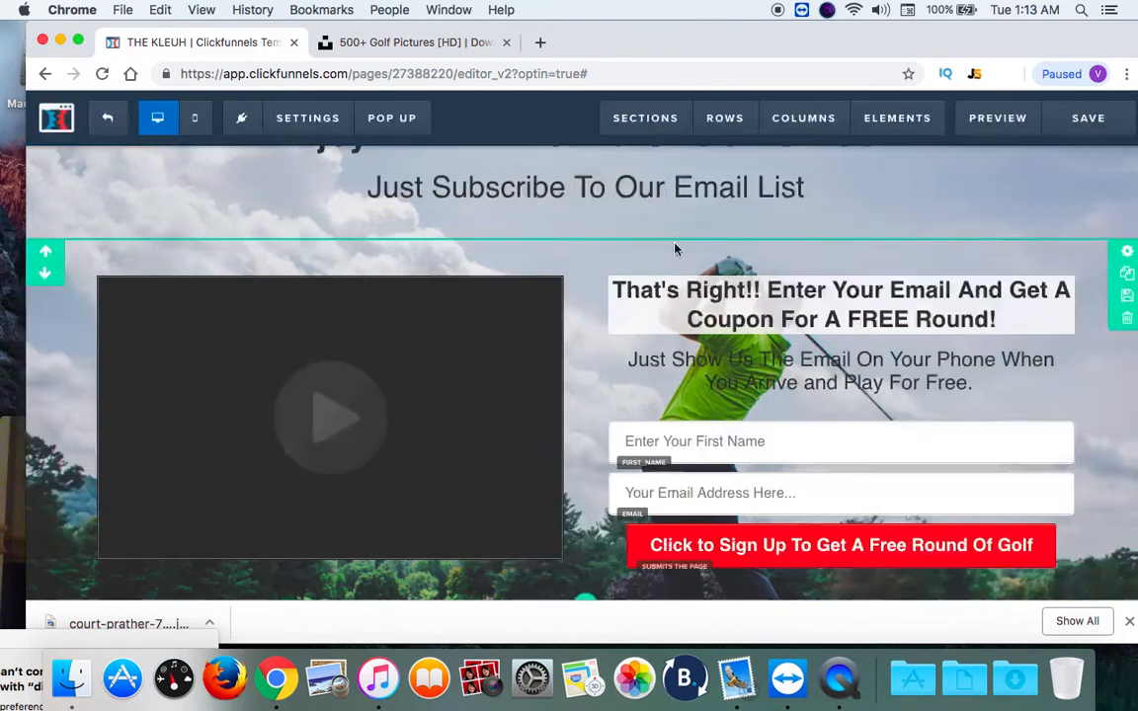
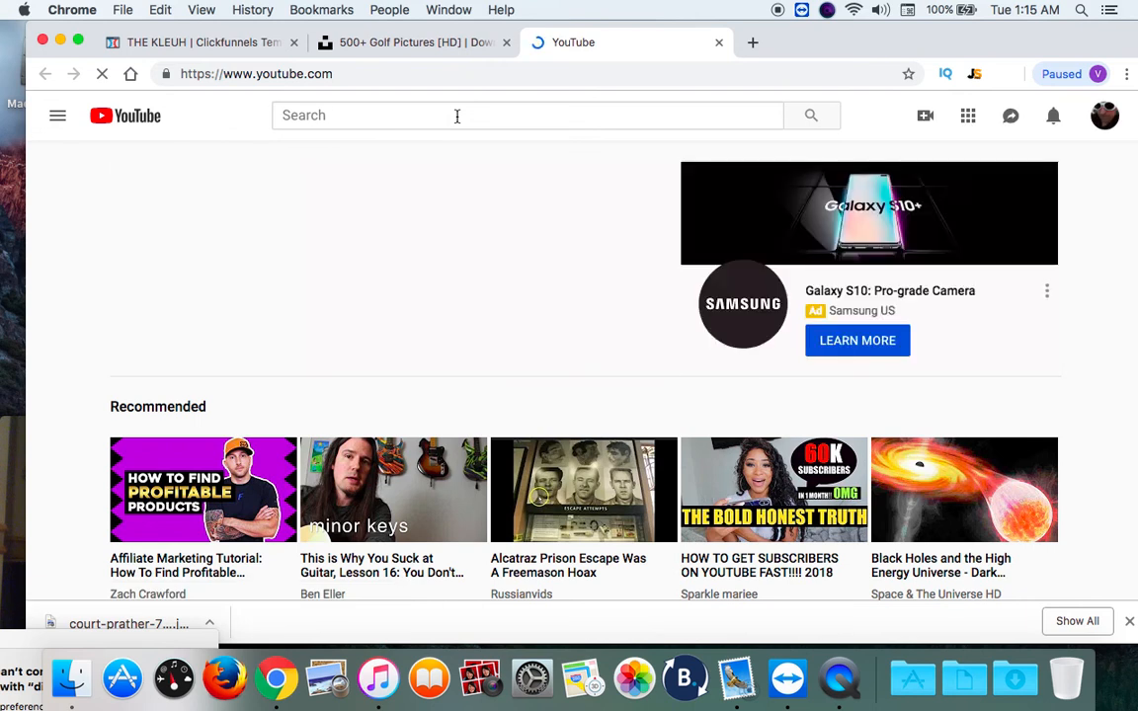
# Search YouTube for "golf commercial" and skim the results for a video that suits the page.
pyautogui.click(456, 116)
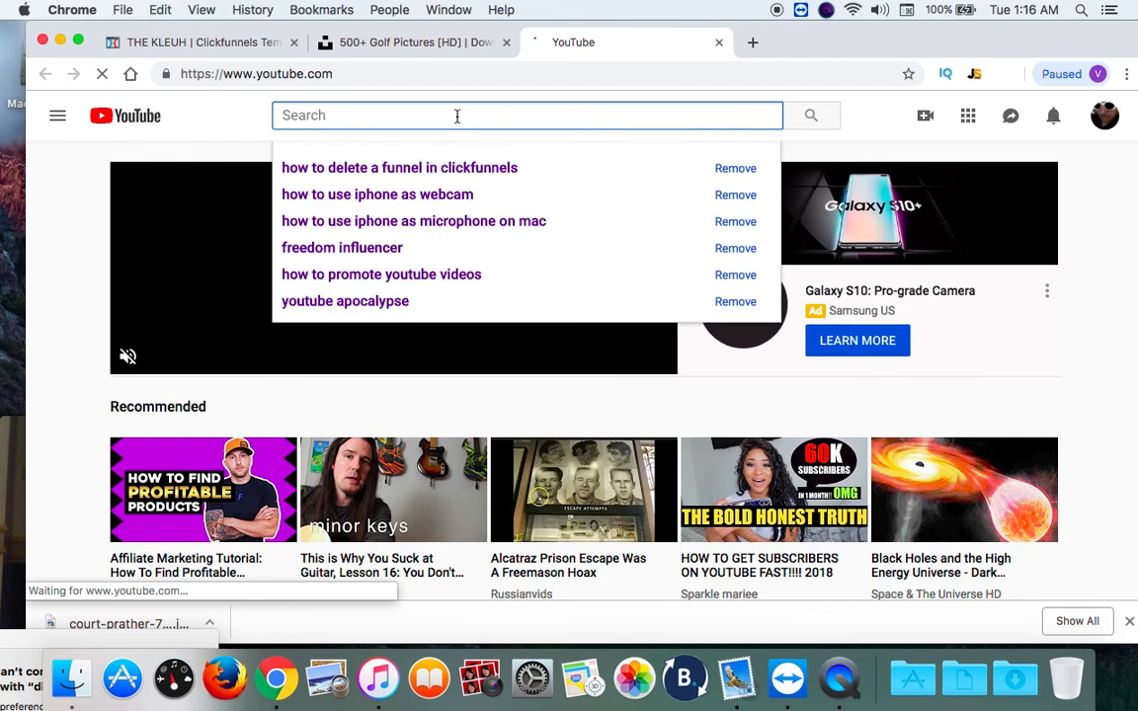
pyautogui.write('golf')
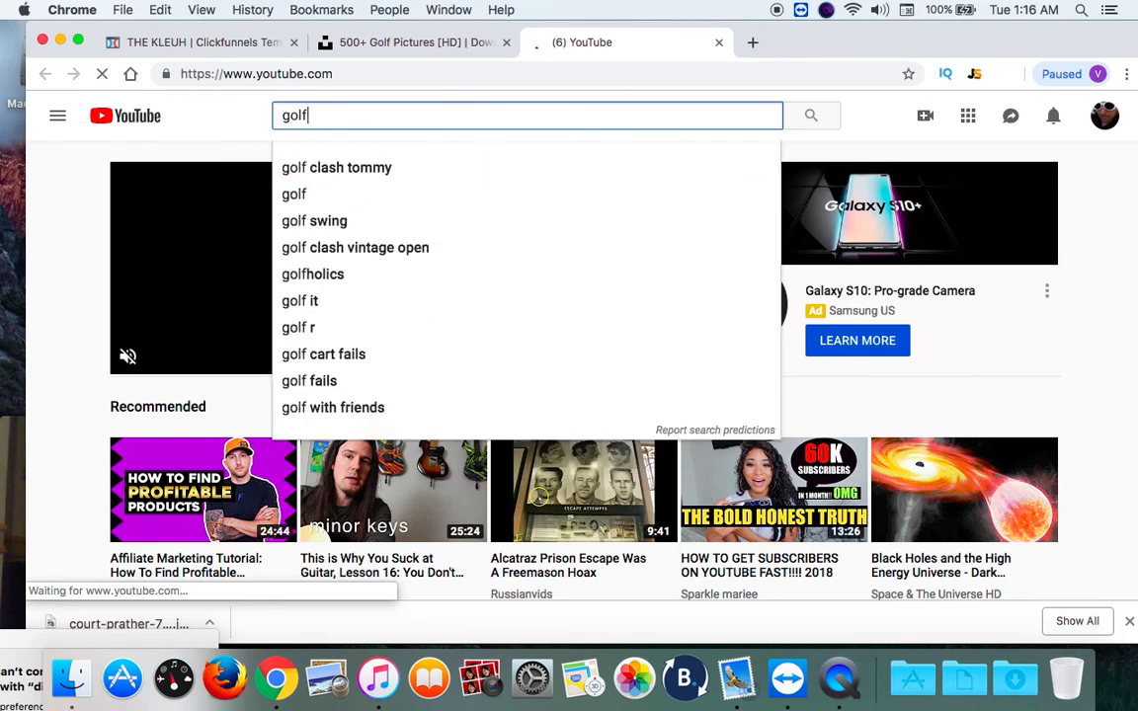
pyautogui.write(' commercial')
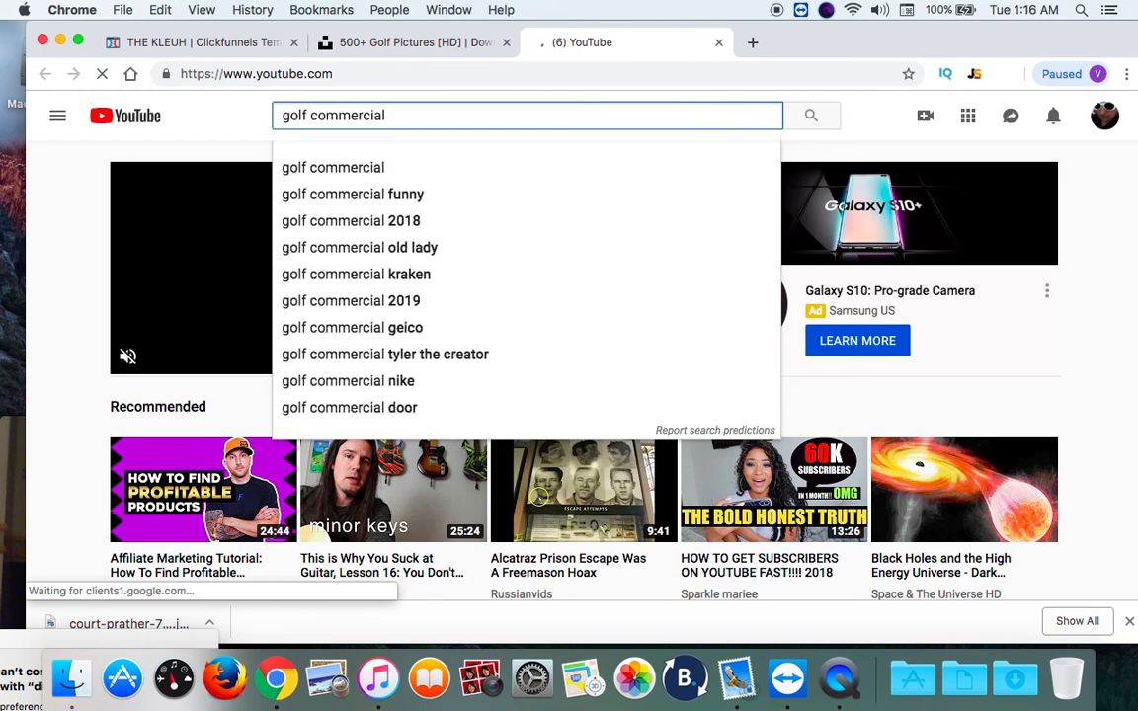
pyautogui.scroll(-5, 583, 396)
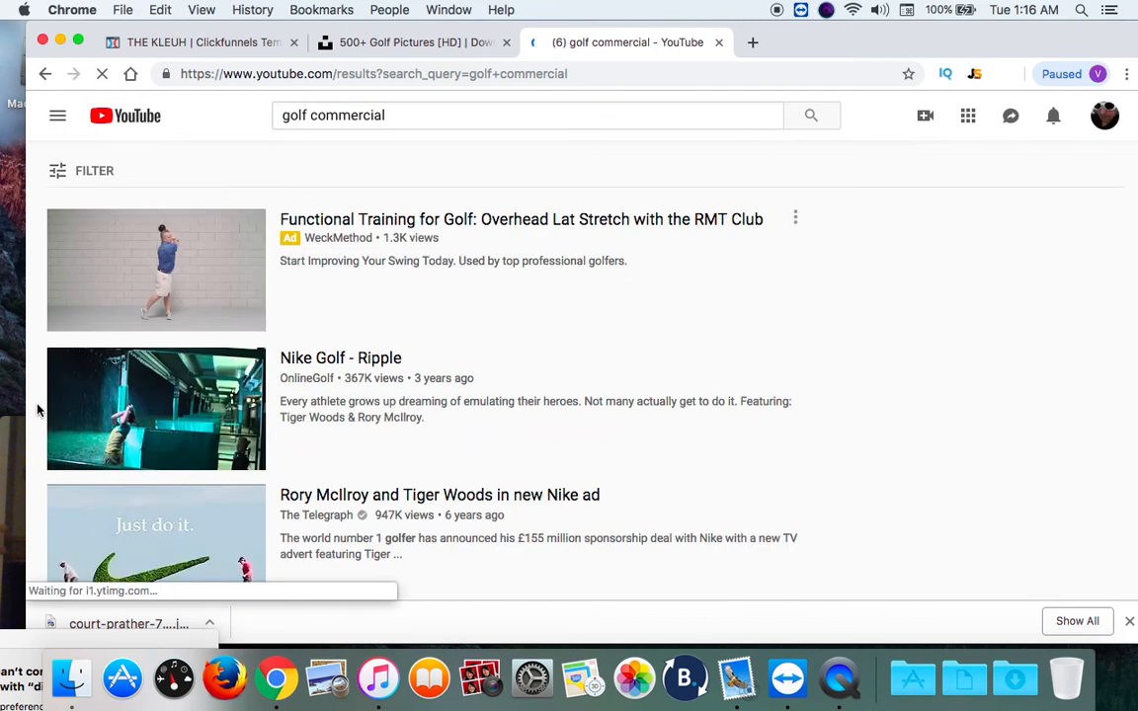
pyautogui.scroll(-2, 37, 410)
pyautogui.scroll(-2, 38, 410)
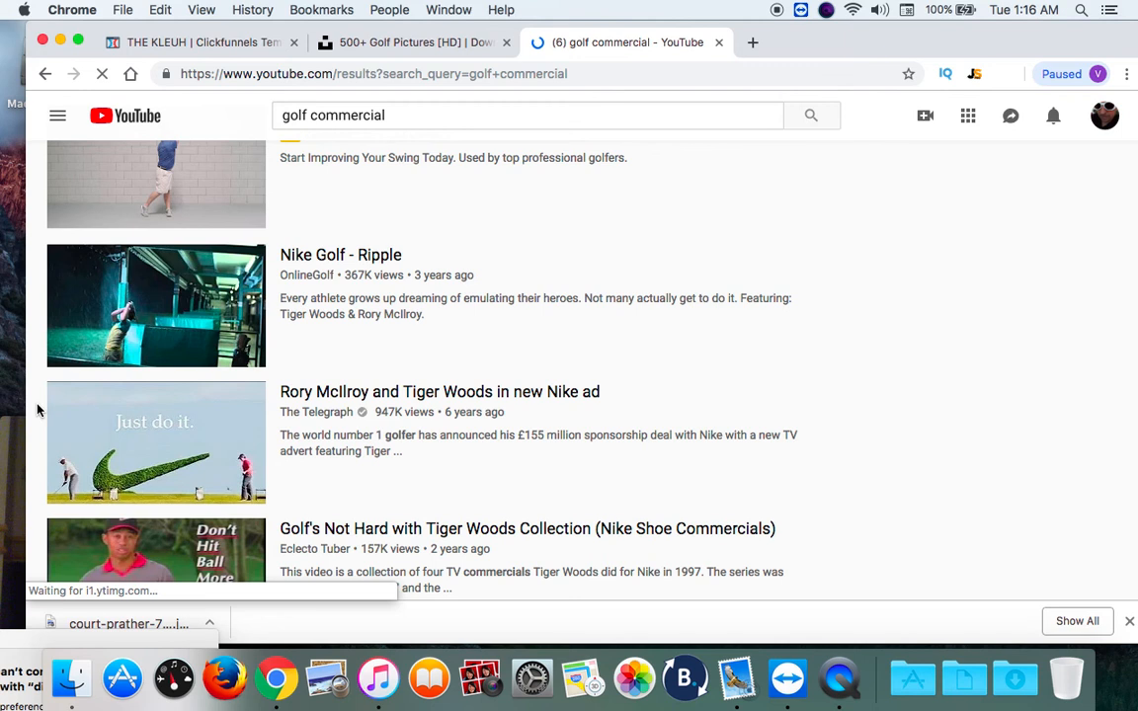
# Change the YouTube search to "golf course introduction" and look through the results.
pyautogui.click(393, 115)
pyautogui.press('BackSpace')
pyautogui.press('BackSpace')
pyautogui.press('BackSpace')
pyautogui.press('BackSpace')
pyautogui.press('BackSpace')
pyautogui.press('BackSpace')
pyautogui.press('BackSpace')
pyautogui.press('BackSpace')
pyautogui.press('BackSpace')
pyautogui.press('BackSpace')
pyautogui.write('course')
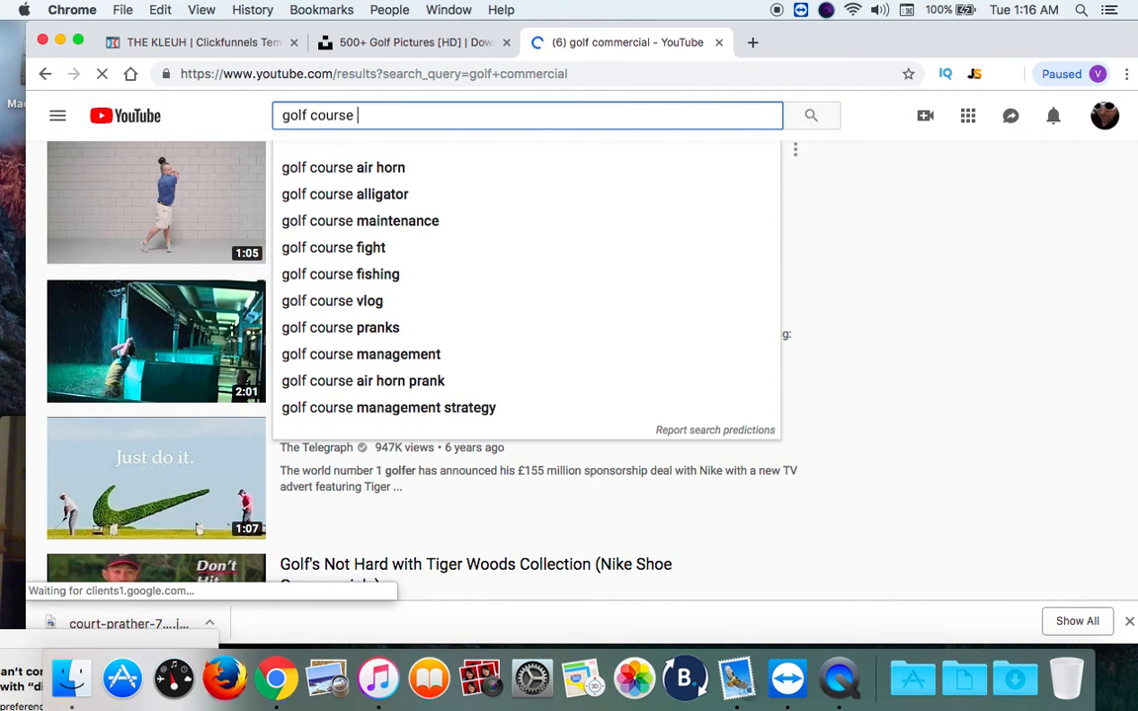
pyautogui.write('intor')
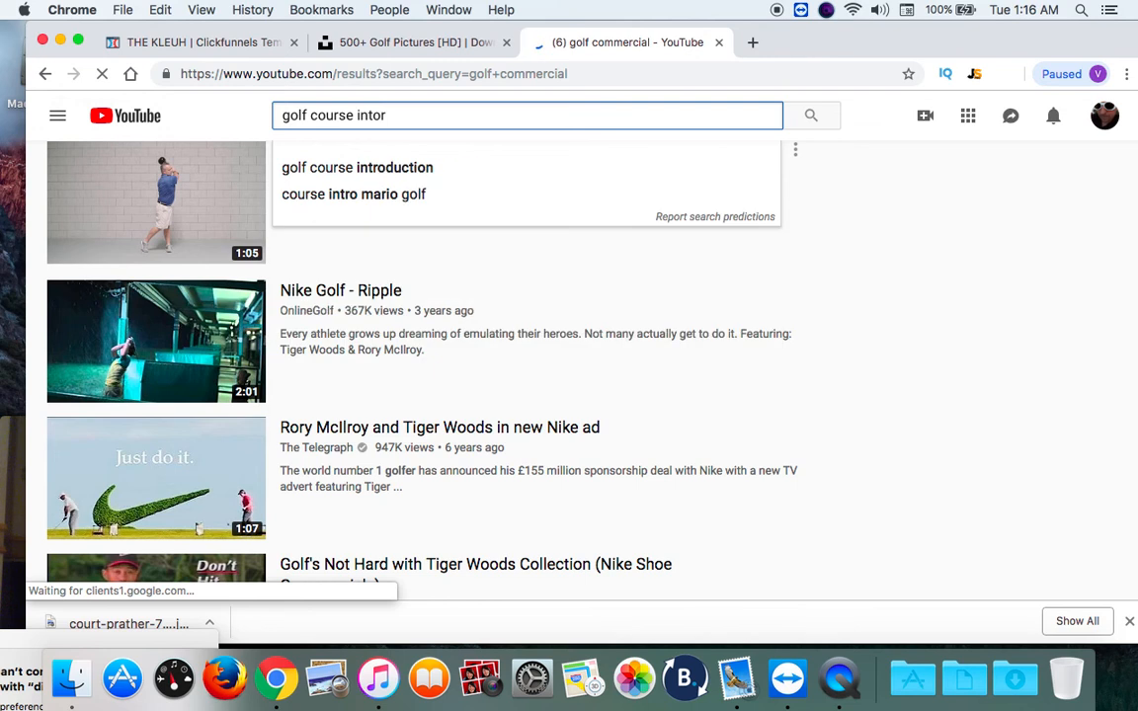
pyautogui.click(386, 175)
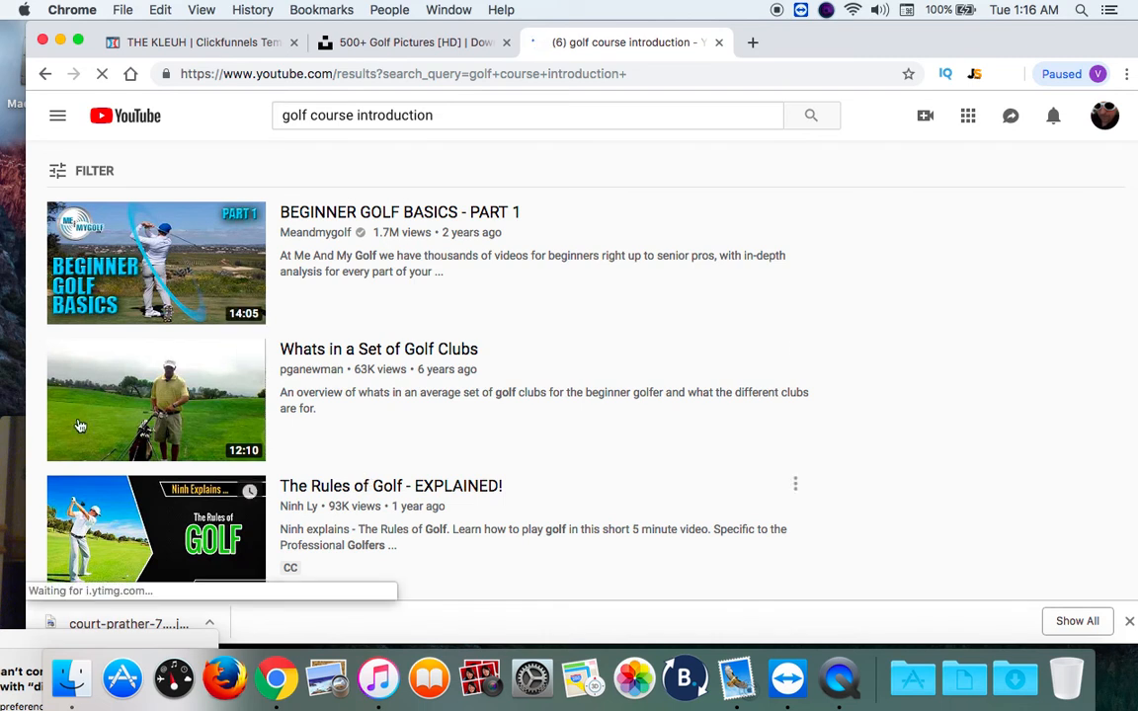
pyautogui.scroll(-5, 37, 442)
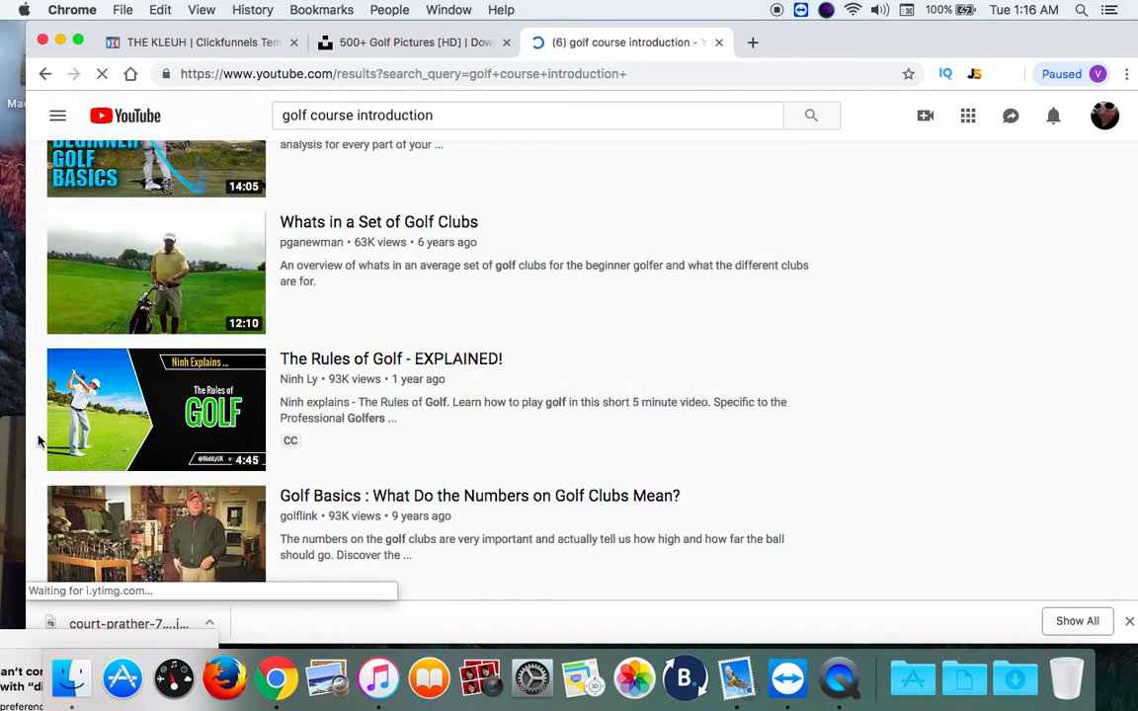
pyautogui.scroll(-2, 37, 442)
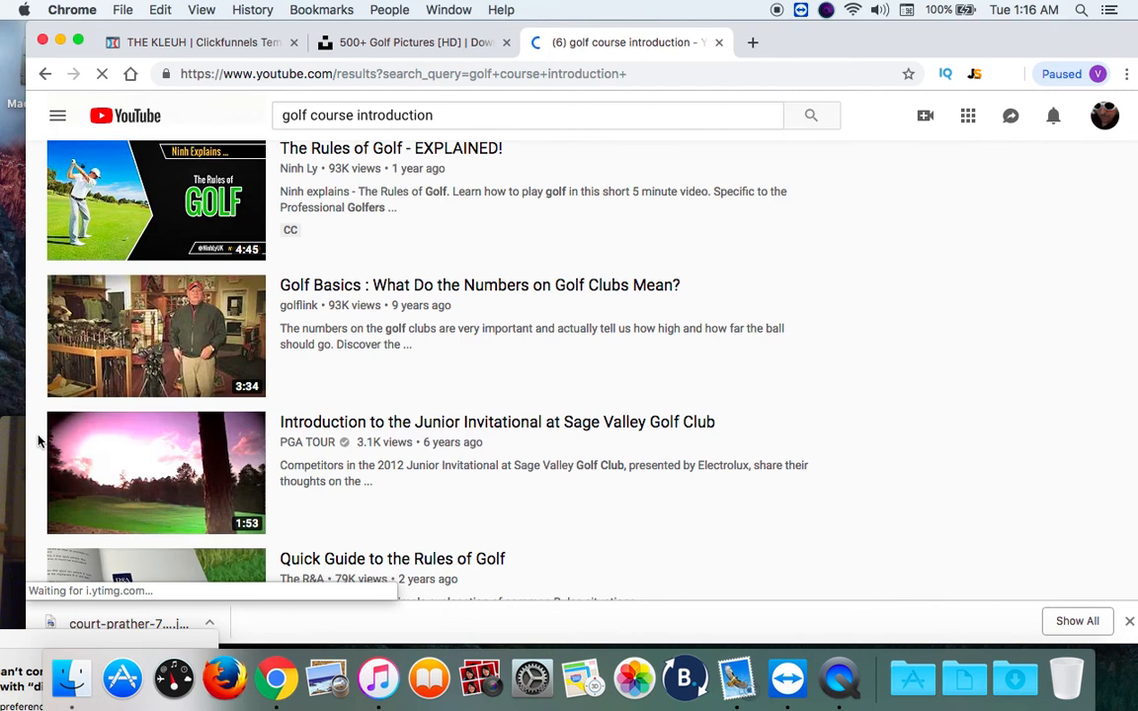
pyautogui.scroll(-3, 37, 442)
pyautogui.scroll(5, 37, 442)
pyautogui.scroll(4, 37, 442)
# Change the YouTube search to "golf course presentation" and look through the listed videos.
pyautogui.click(447, 106)
pyautogui.press('BackSpace')
pyautogui.press('BackSpace')
pyautogui.press('BackSpace')
pyautogui.press('BackSpace')
pyautogui.press('BackSpace')
pyautogui.press('BackSpace')
pyautogui.press('BackSpace')
pyautogui.press('BackSpace')
pyautogui.press('BackSpace')
pyautogui.press('BackSpace')
pyautogui.press('BackSpace')
pyautogui.press('BackSpace')
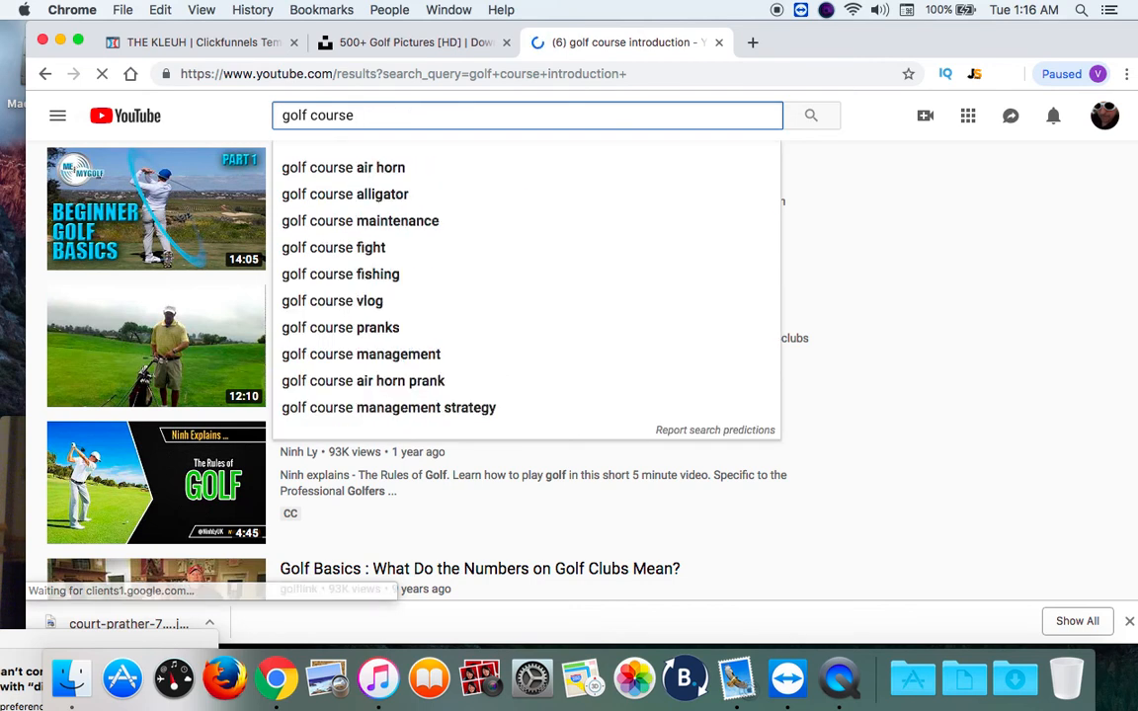
pyautogui.write('present')
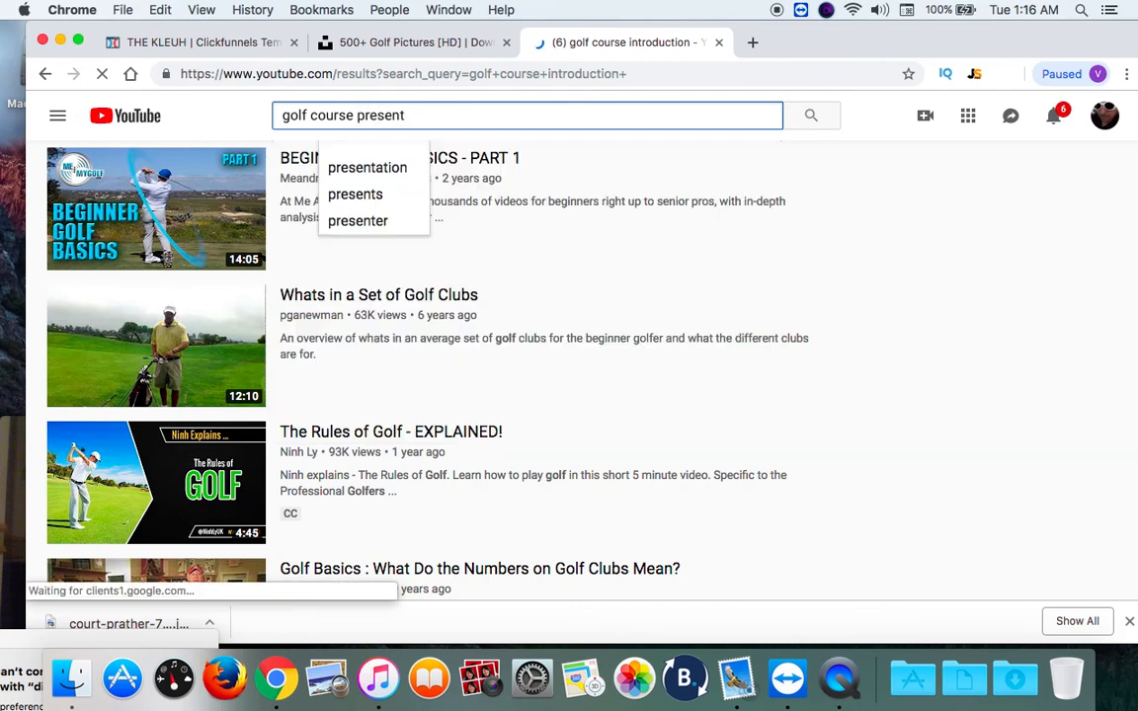
pyautogui.click(393, 174)
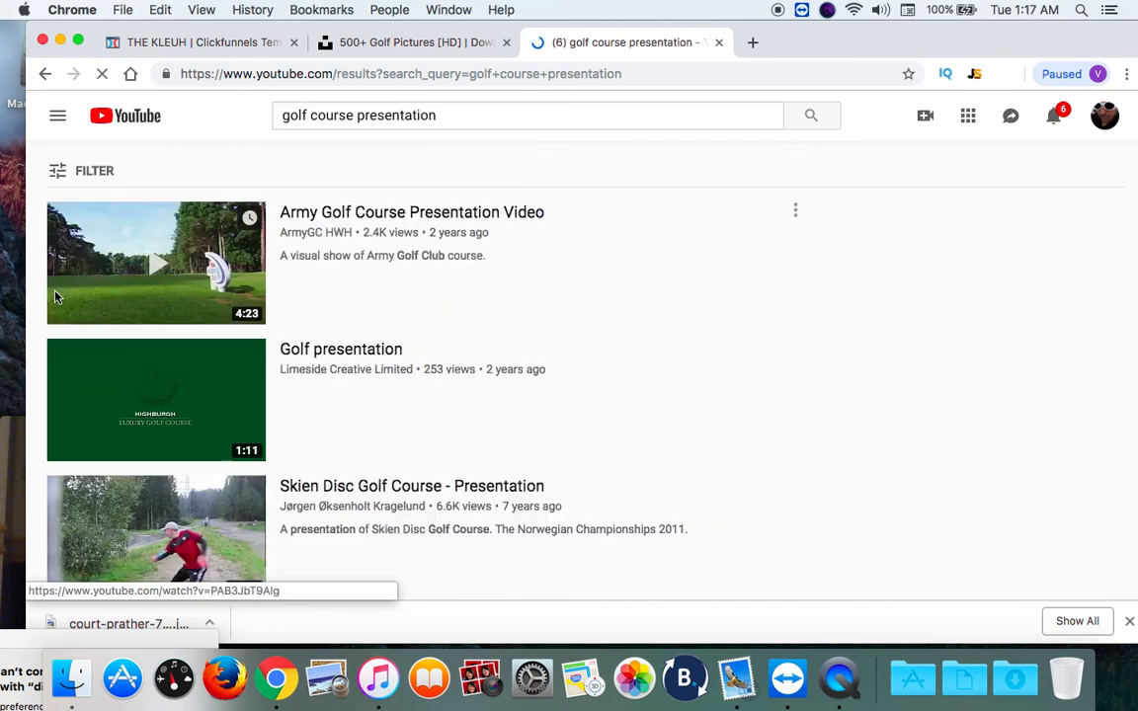
pyautogui.scroll(-1, 35, 345)
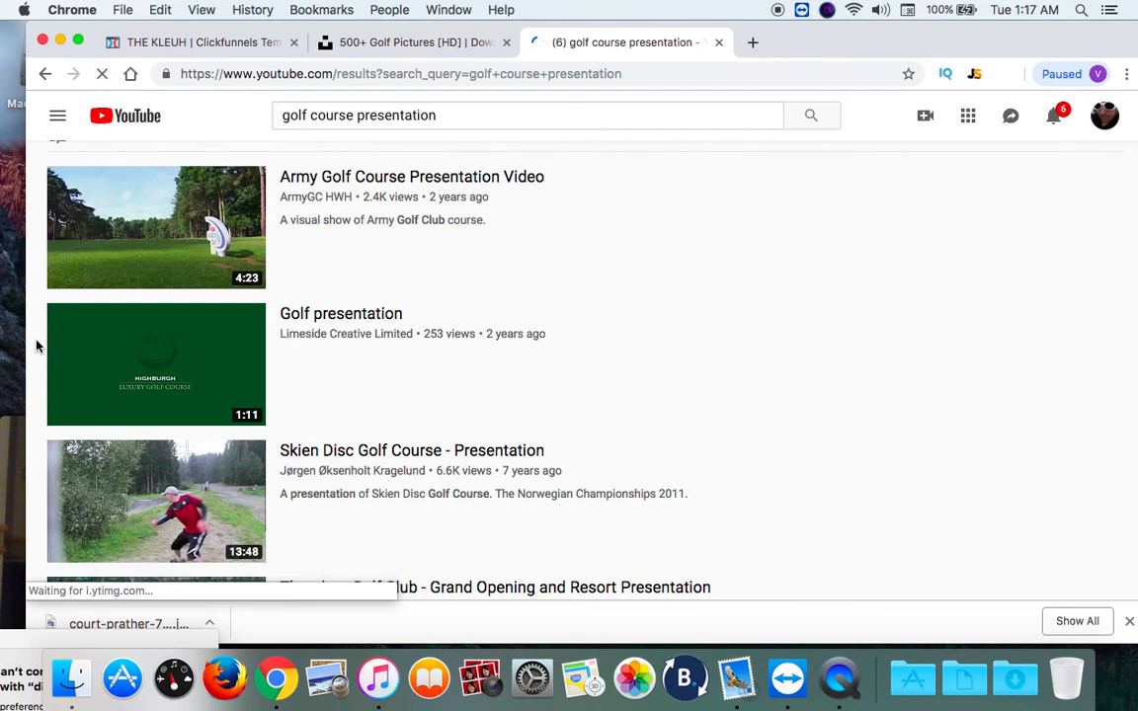
pyautogui.scroll(-3, 36, 345)
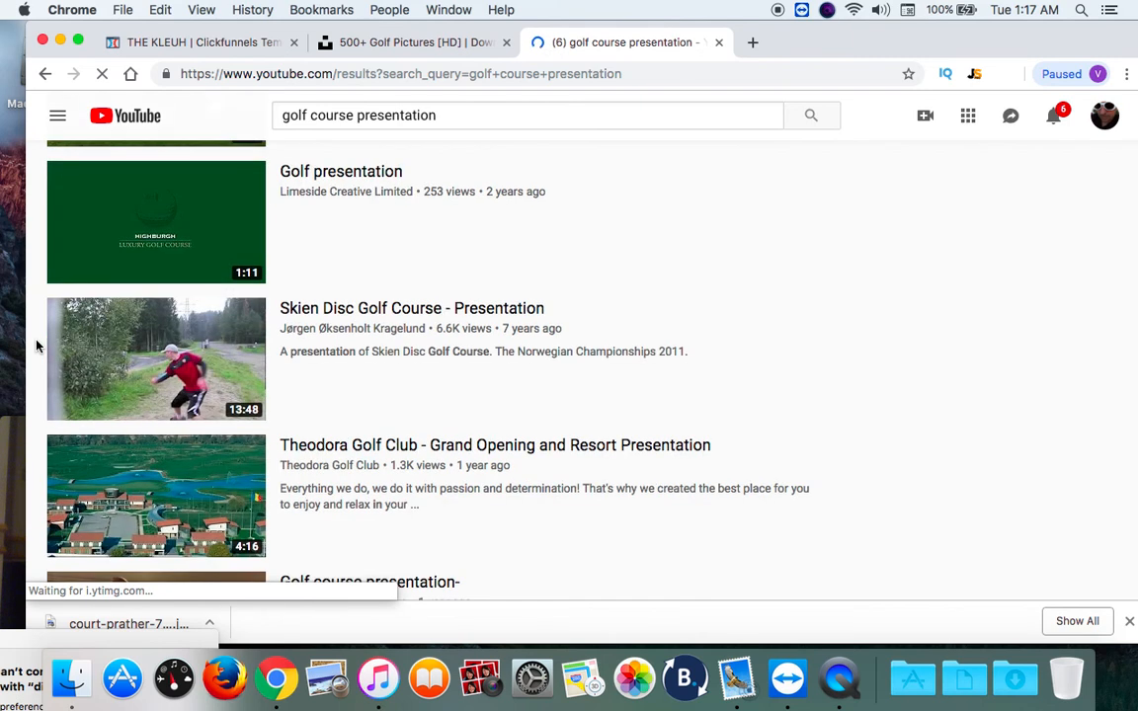
pyautogui.scroll(-2, 36, 345)
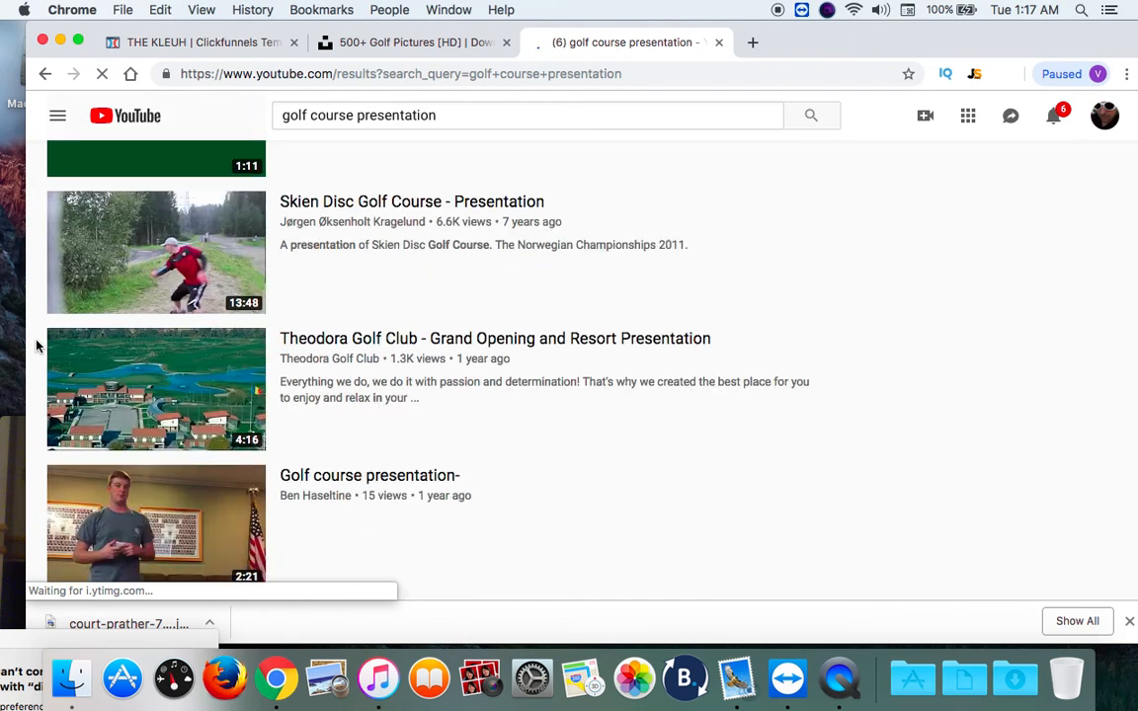
pyautogui.scroll(-3, 36, 344)
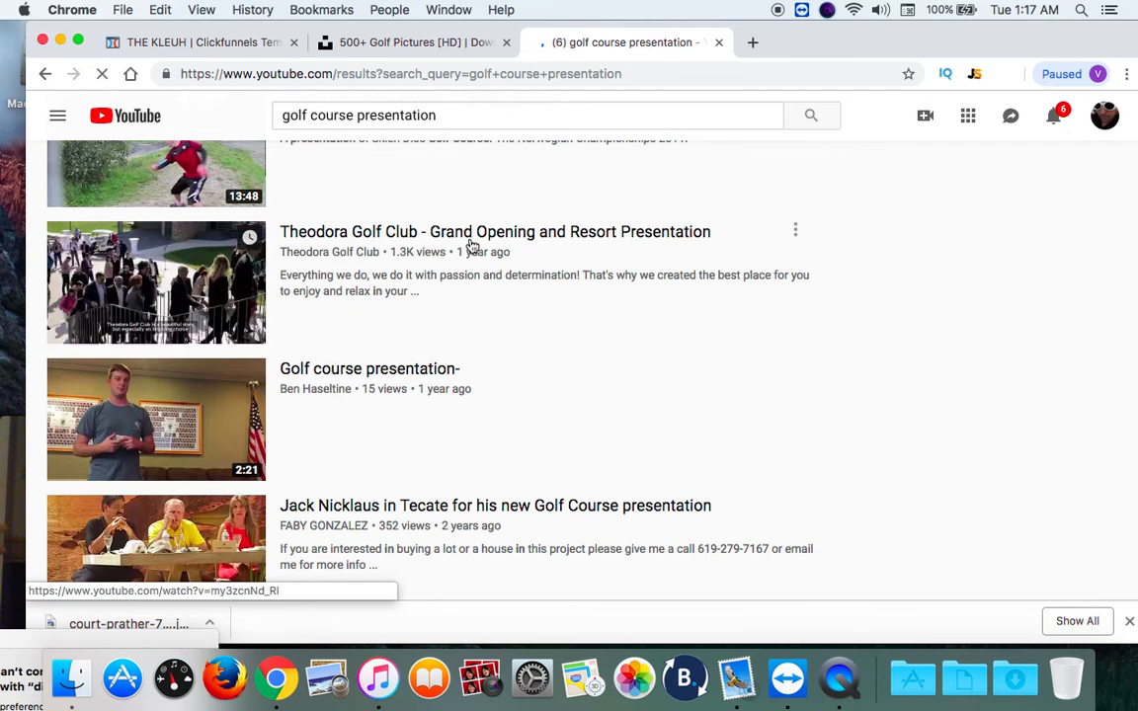
# Open the "Theodora Golf Club - Grand Opening and Resort Presentation" video, return to the search results and stop the page loading.
pyautogui.click(380, 244)
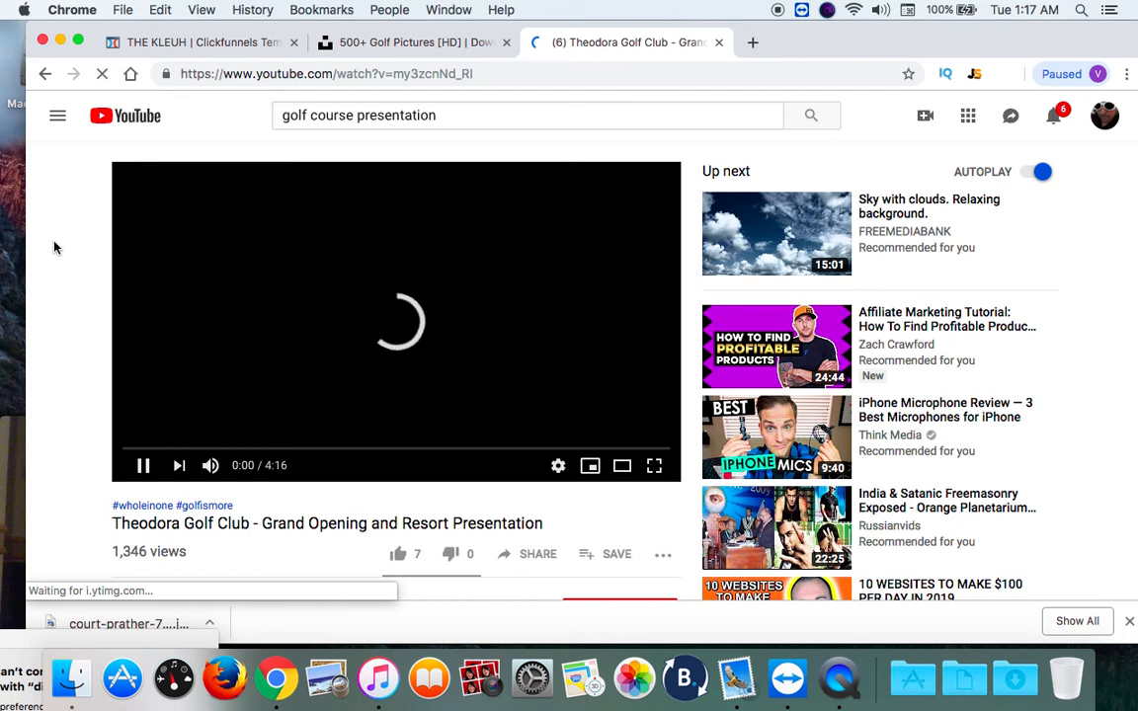
pyautogui.scroll(-1, 56, 245)
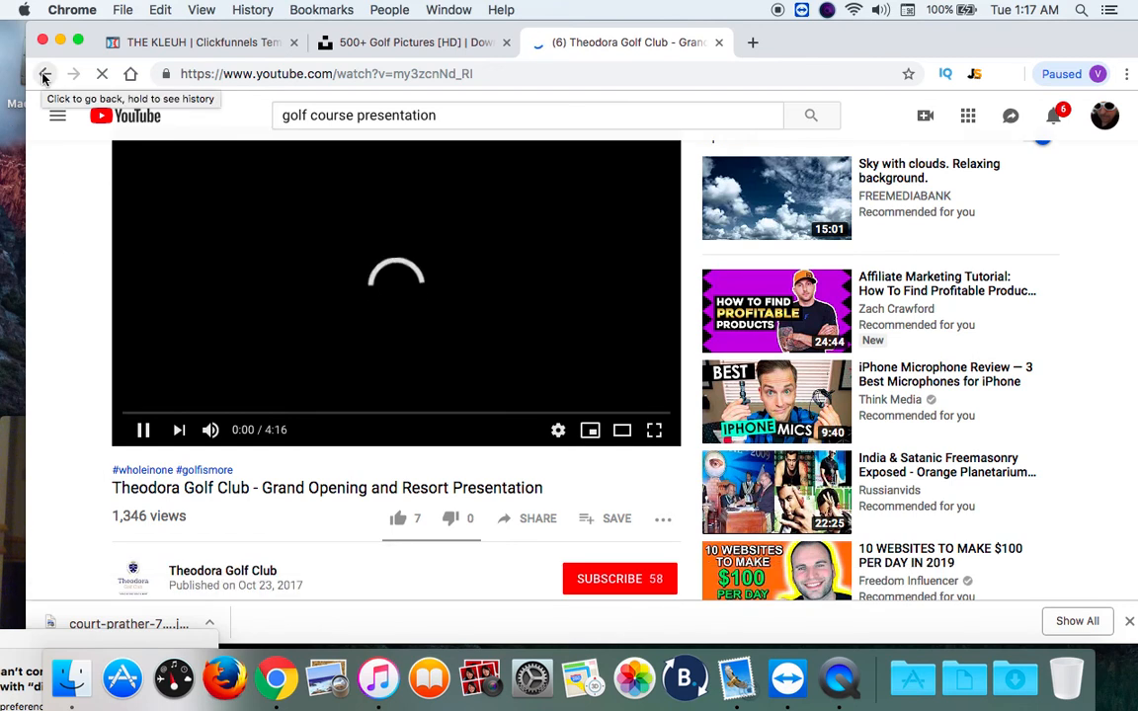
pyautogui.click(45, 75)
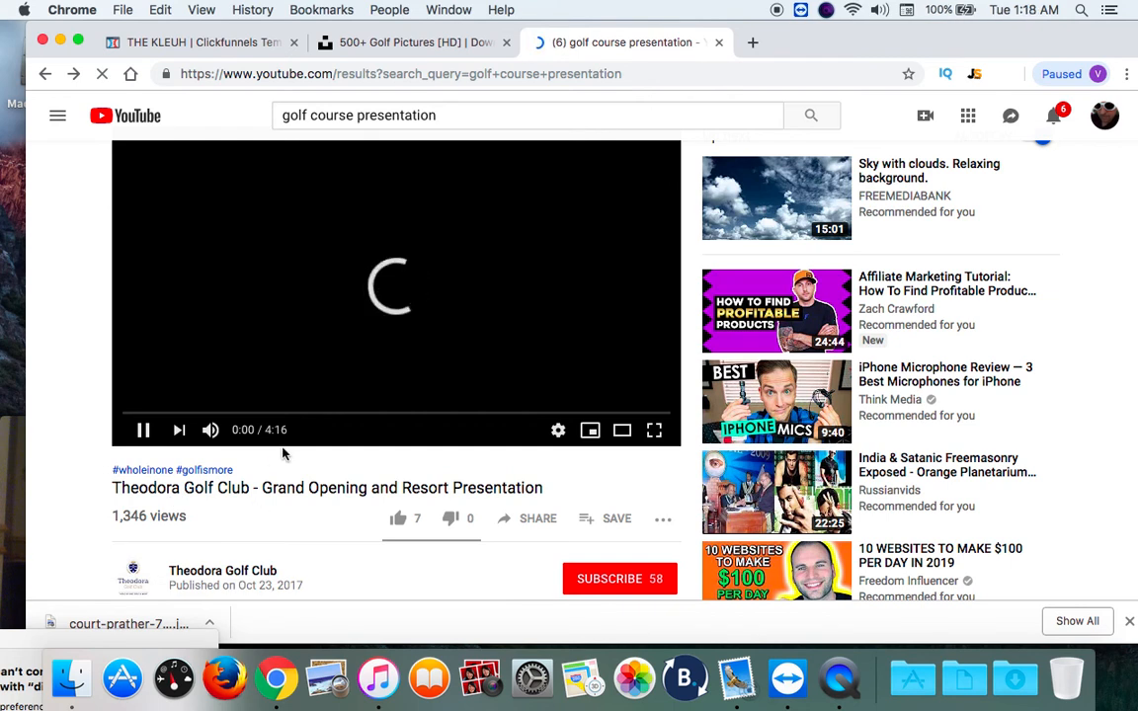
pyautogui.click(100, 73)
# Shorten the YouTube search to "golf course" and run it.
pyautogui.click(449, 117)
pyautogui.press('BackSpace')
pyautogui.press('BackSpace')
pyautogui.press('BackSpace')
pyautogui.press('BackSpace')
pyautogui.press('BackSpace')
pyautogui.press('BackSpace')
pyautogui.press('BackSpace')
pyautogui.press('BackSpace')
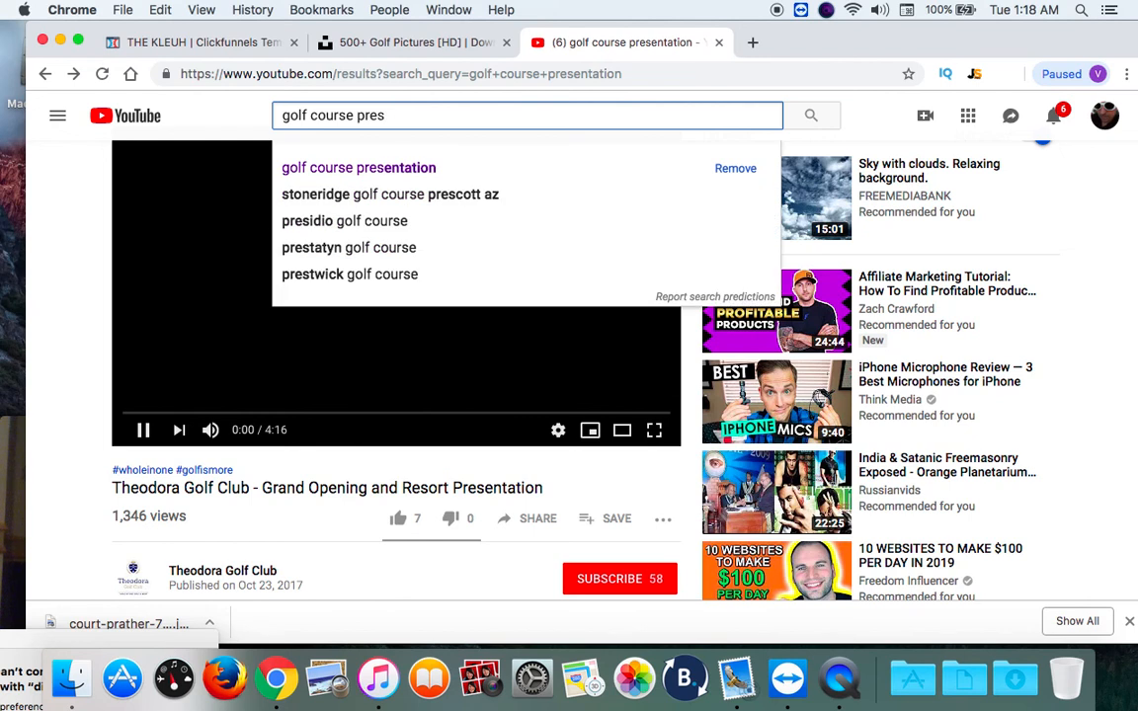
pyautogui.press('BackSpace')
pyautogui.press('BackSpace')
pyautogui.press('BackSpace')
pyautogui.press('BackSpace')
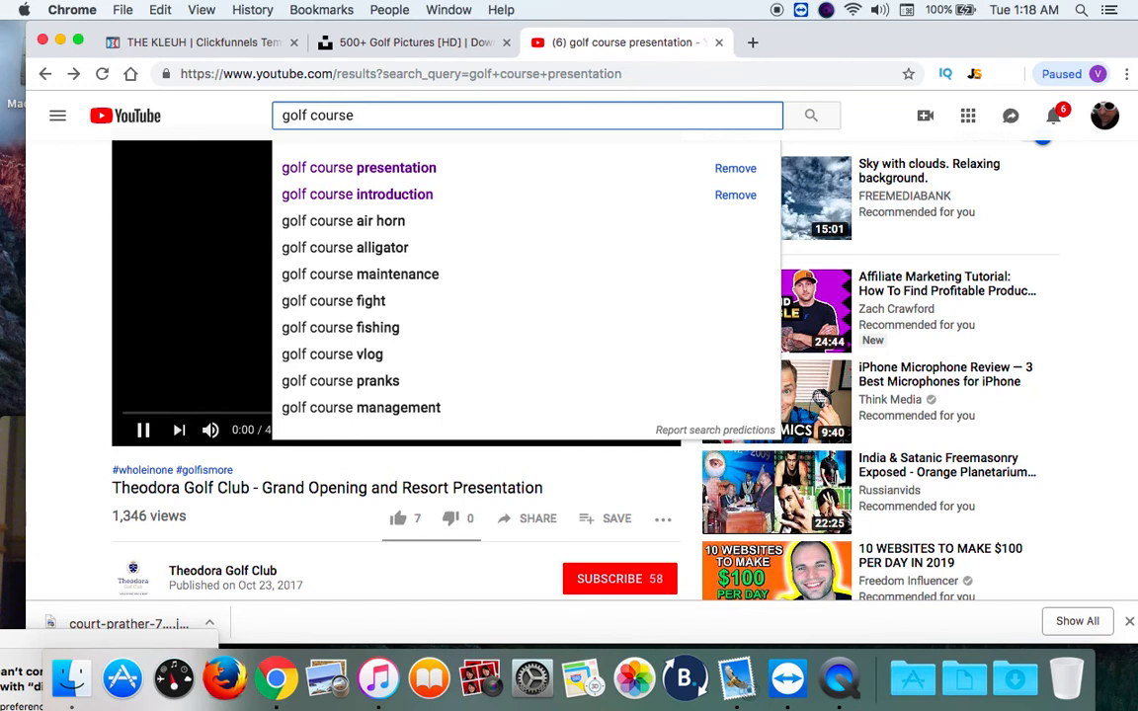
pyautogui.press('Return')
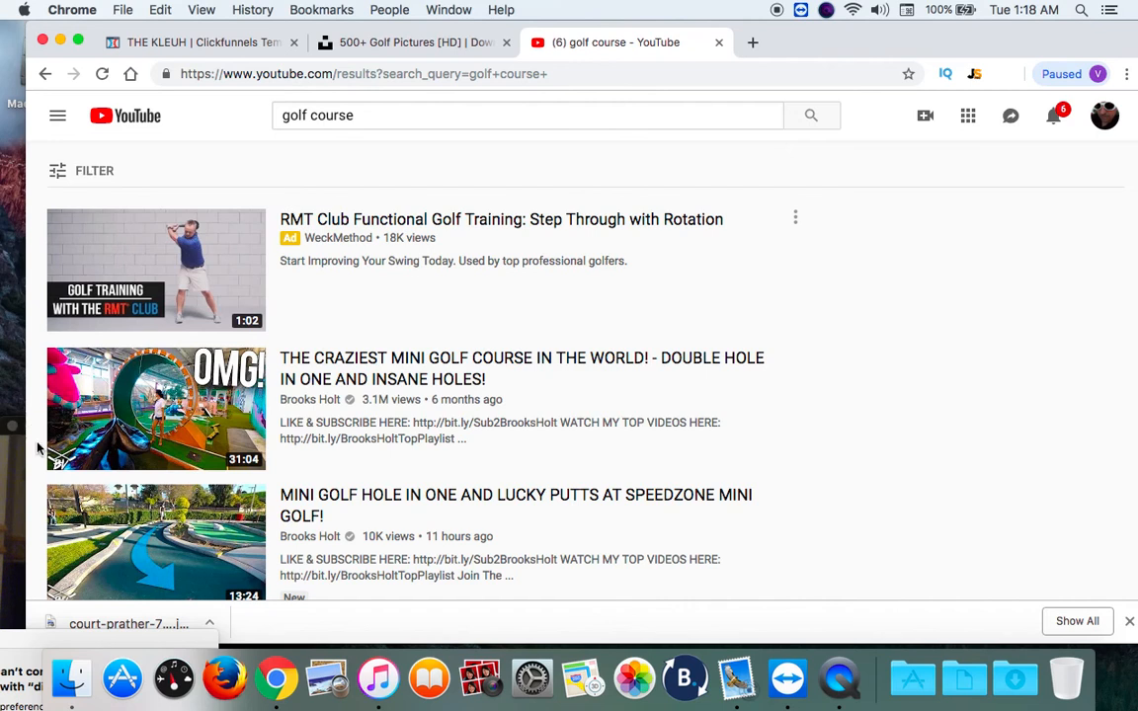
# Look through the "golf course" search results for a suitable golf course video.
pyautogui.scroll(-5, 37, 448)
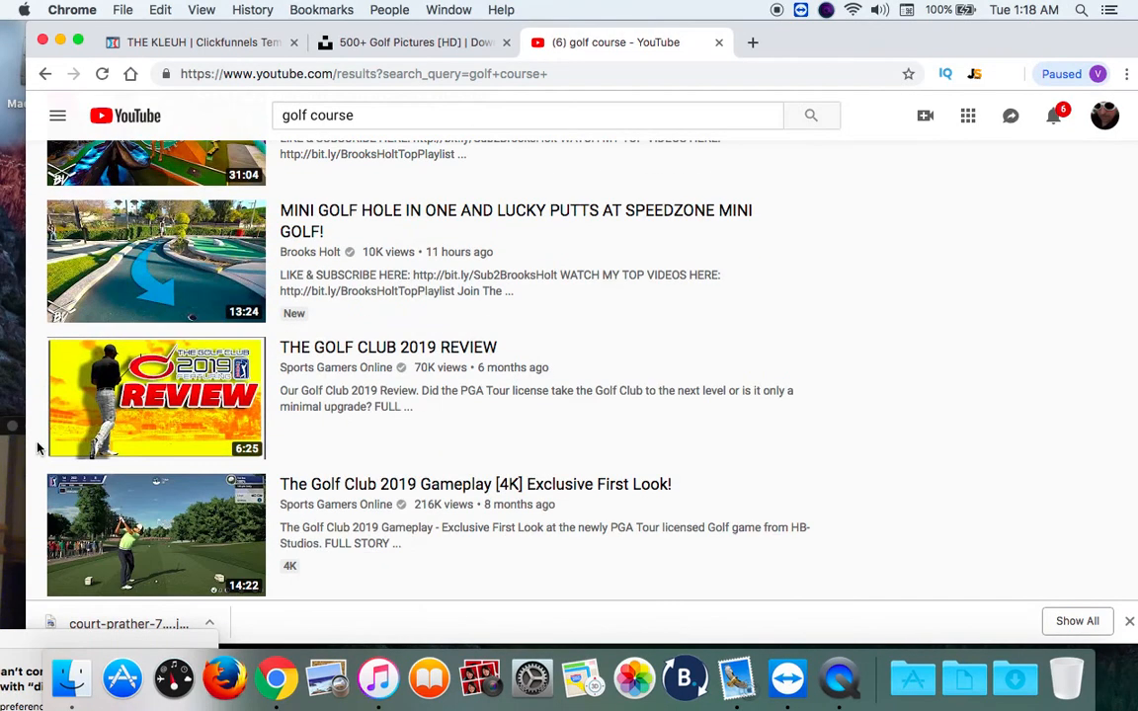
pyautogui.scroll(-1, 38, 449)
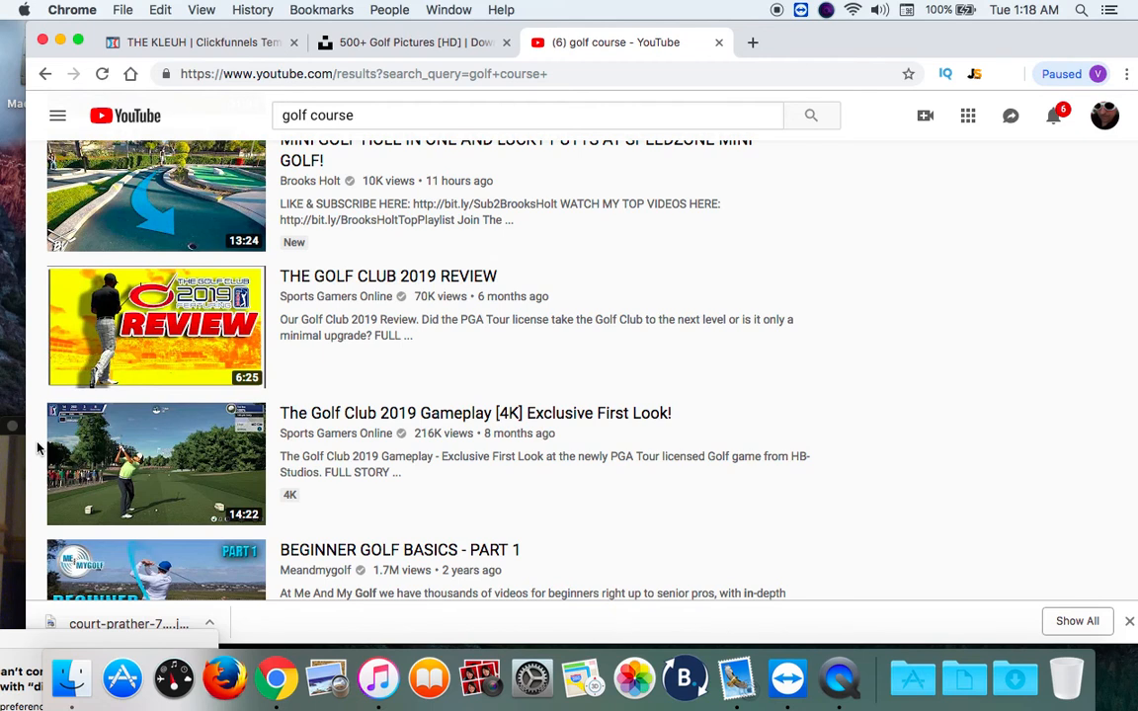
pyautogui.scroll(-3, 38, 449)
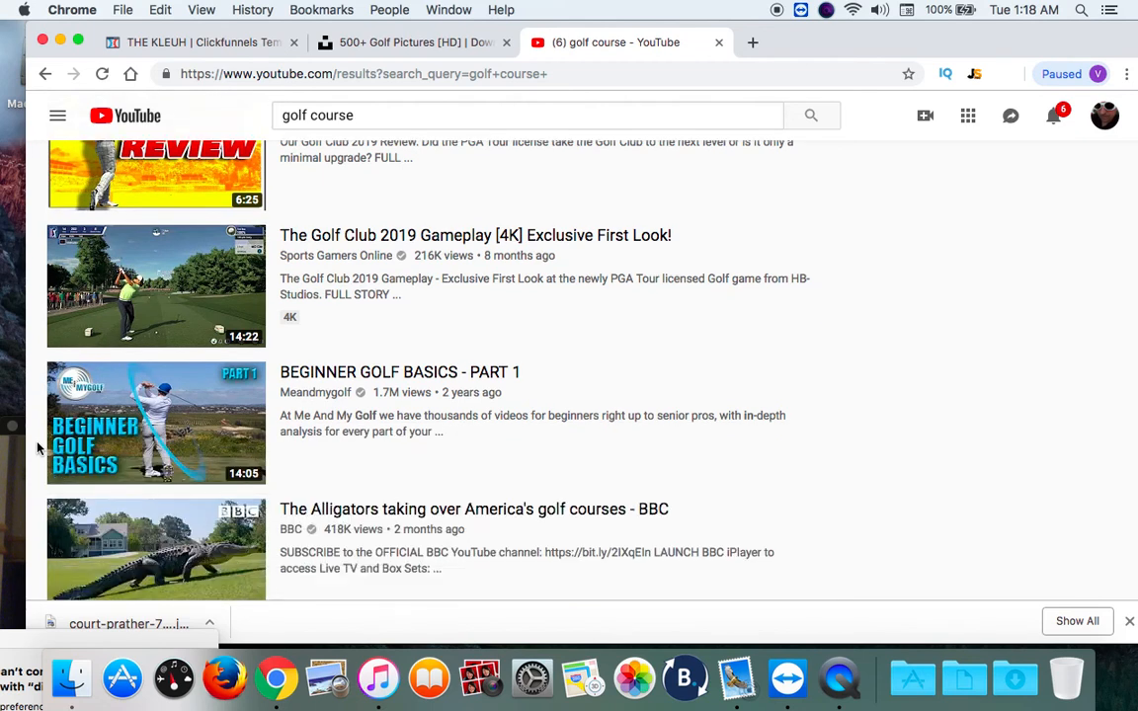
pyautogui.scroll(-3, 38, 448)
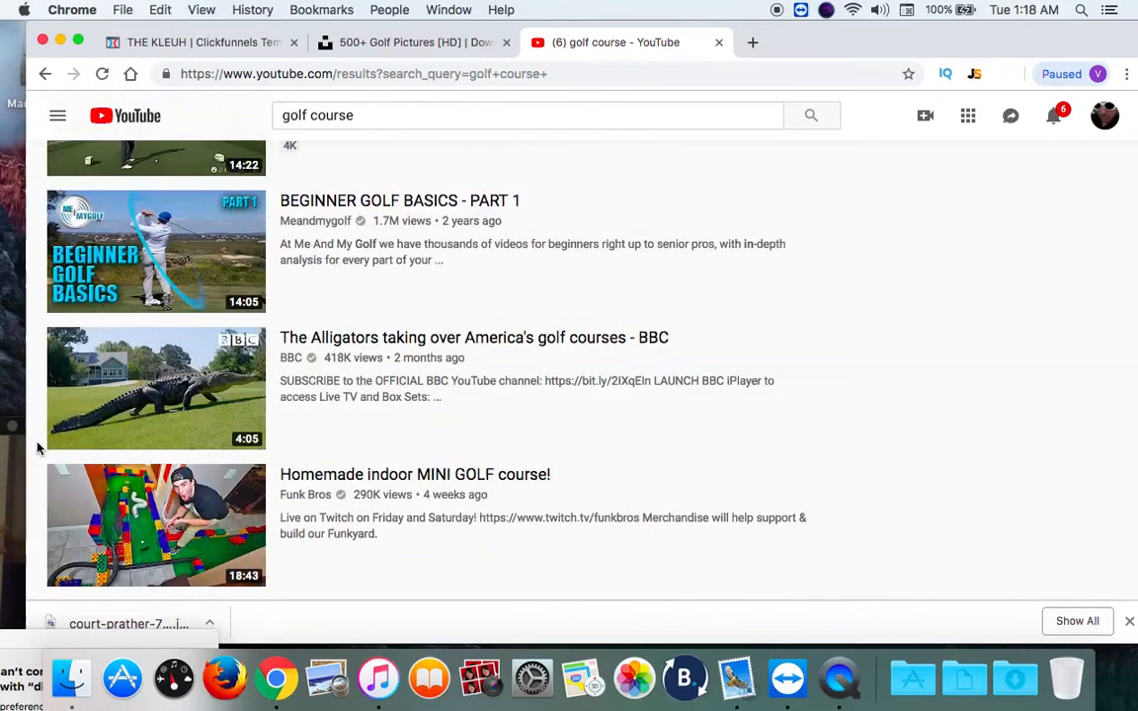
pyautogui.scroll(2, 37, 449)
pyautogui.scroll(2, 37, 449)
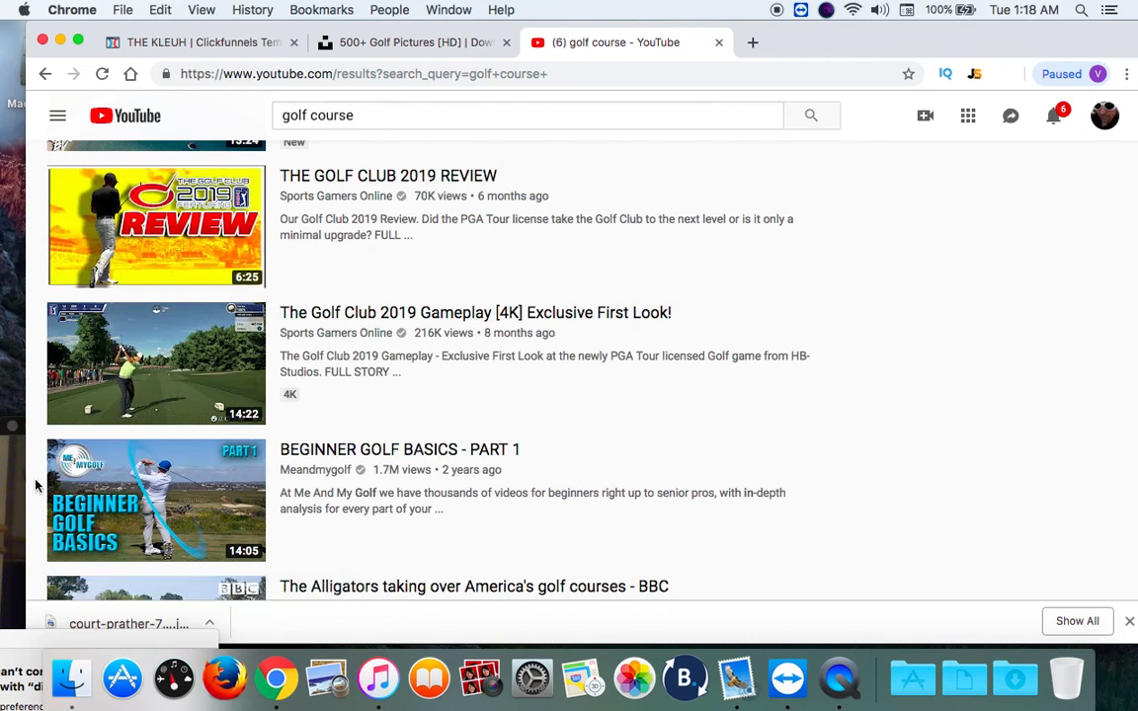
pyautogui.scroll(-5, 40, 482)
pyautogui.scroll(-4, 34, 485)
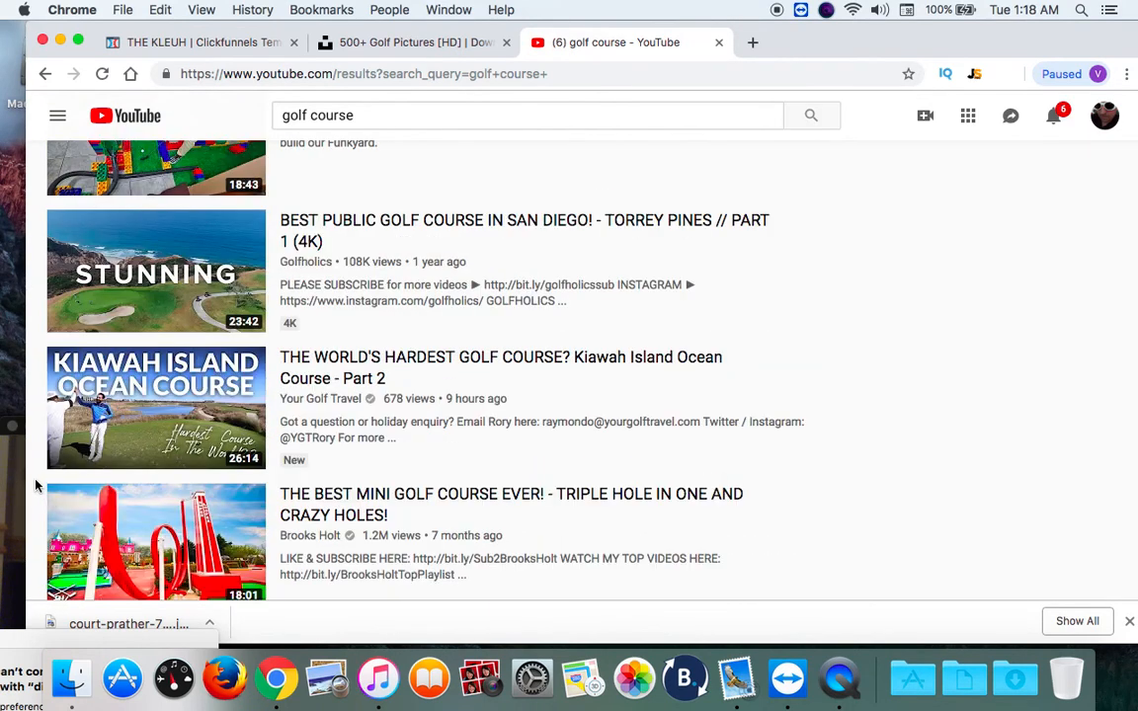
pyautogui.scroll(-3, 35, 485)
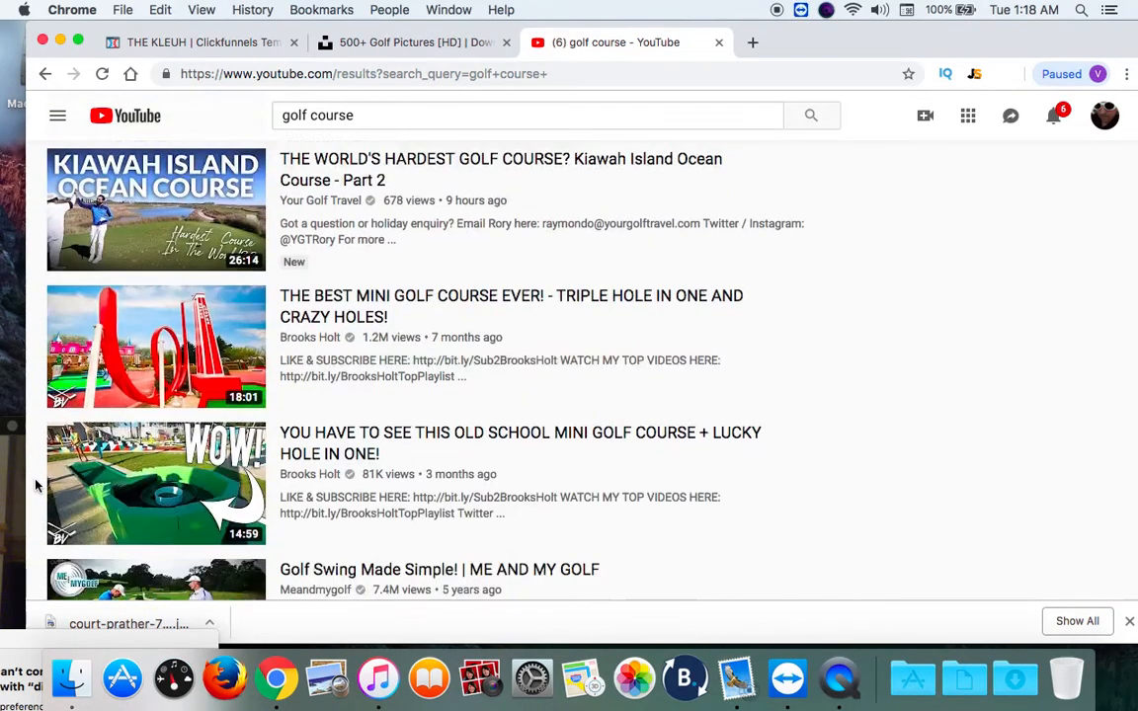
pyautogui.scroll(-4, 35, 485)
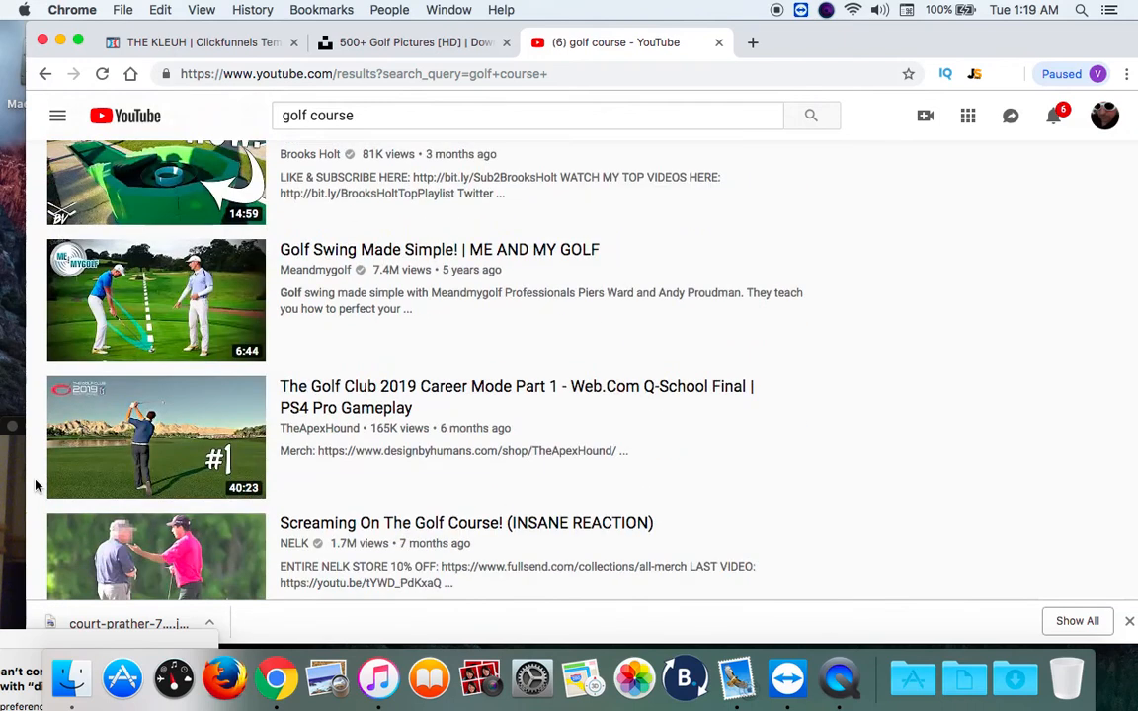
pyautogui.scroll(-2, 34, 485)
pyautogui.scroll(-3, 34, 486)
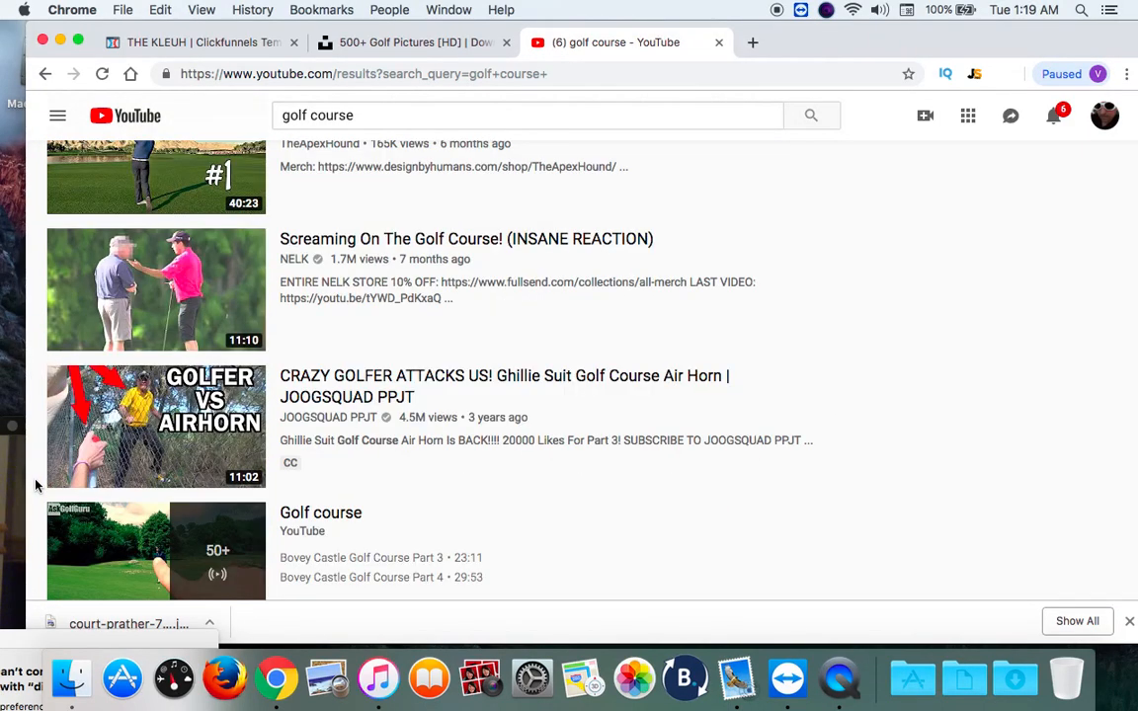
pyautogui.scroll(-2, 35, 485)
pyautogui.scroll(-2, 35, 485)
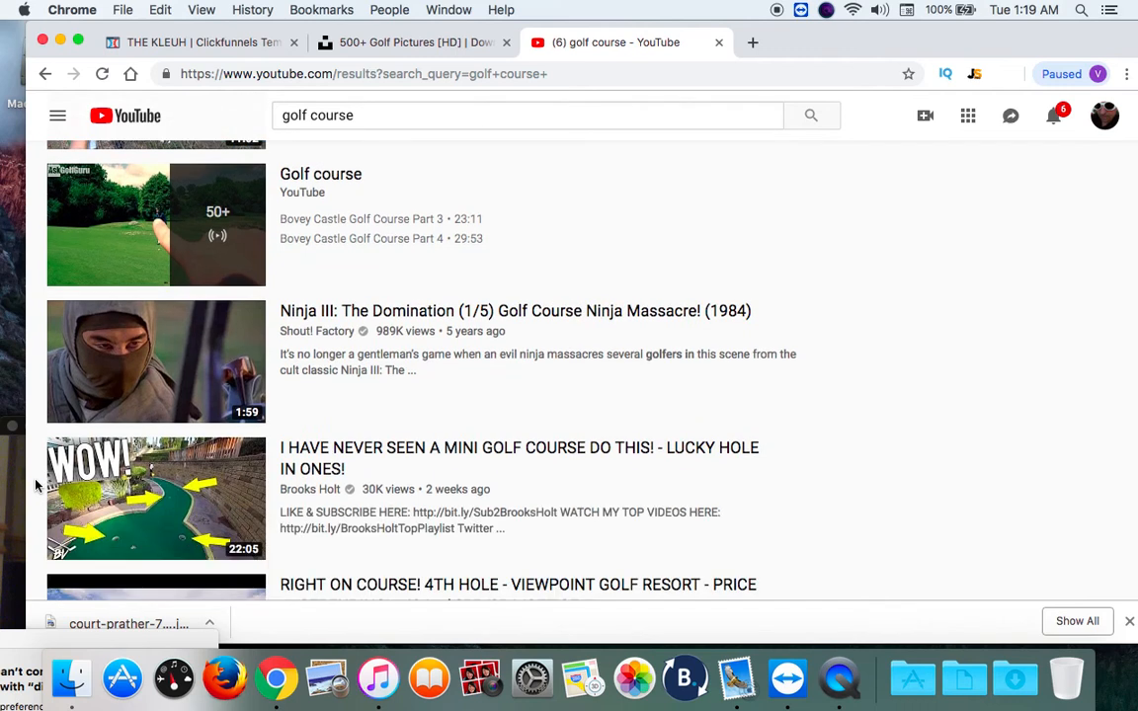
pyautogui.scroll(-3, 35, 485)
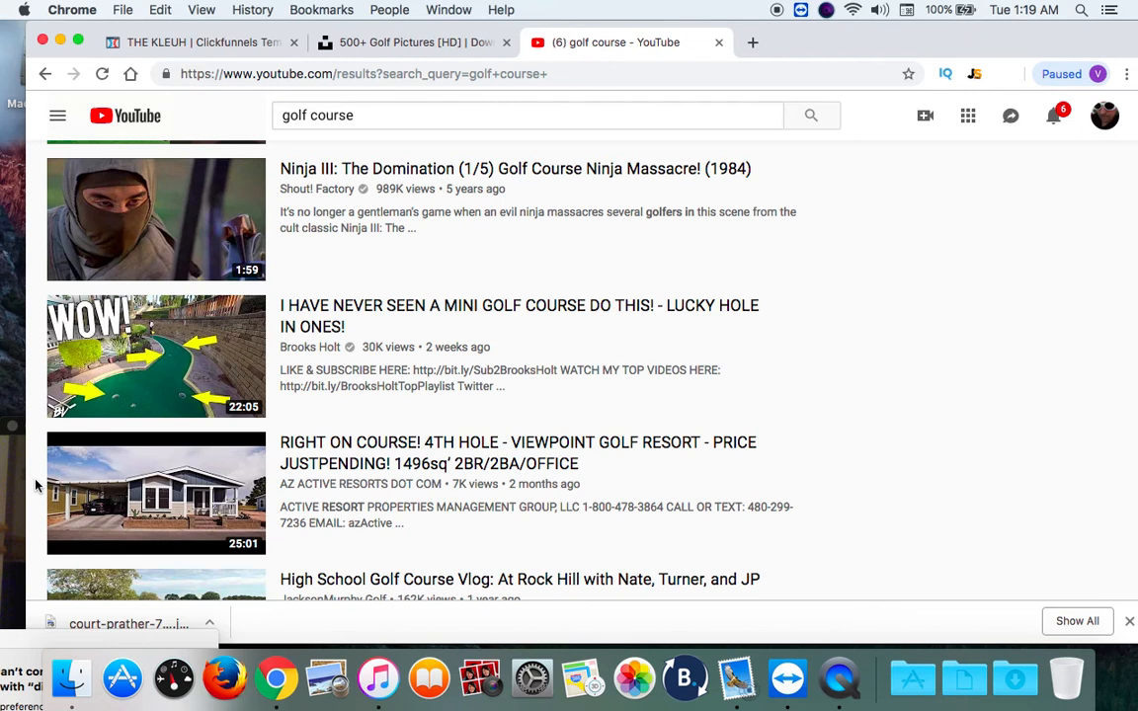
pyautogui.scroll(-3, 35, 486)
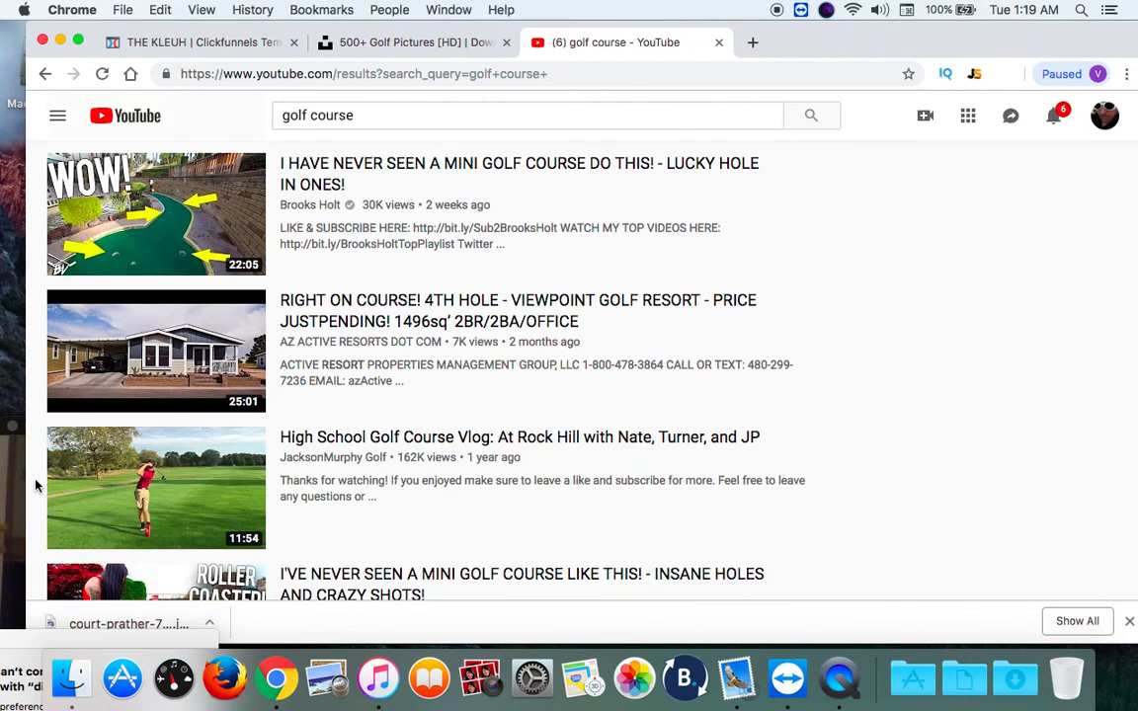
pyautogui.scroll(-1, 35, 485)
pyautogui.scroll(-2, 35, 485)
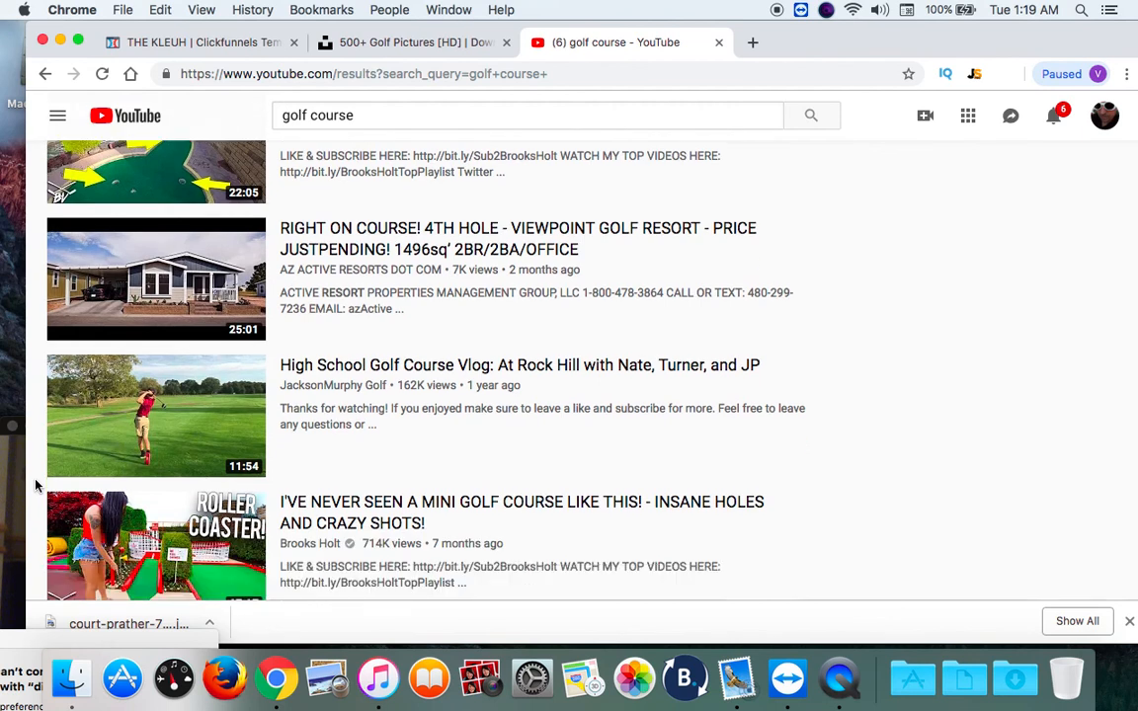
pyautogui.scroll(-3, 35, 485)
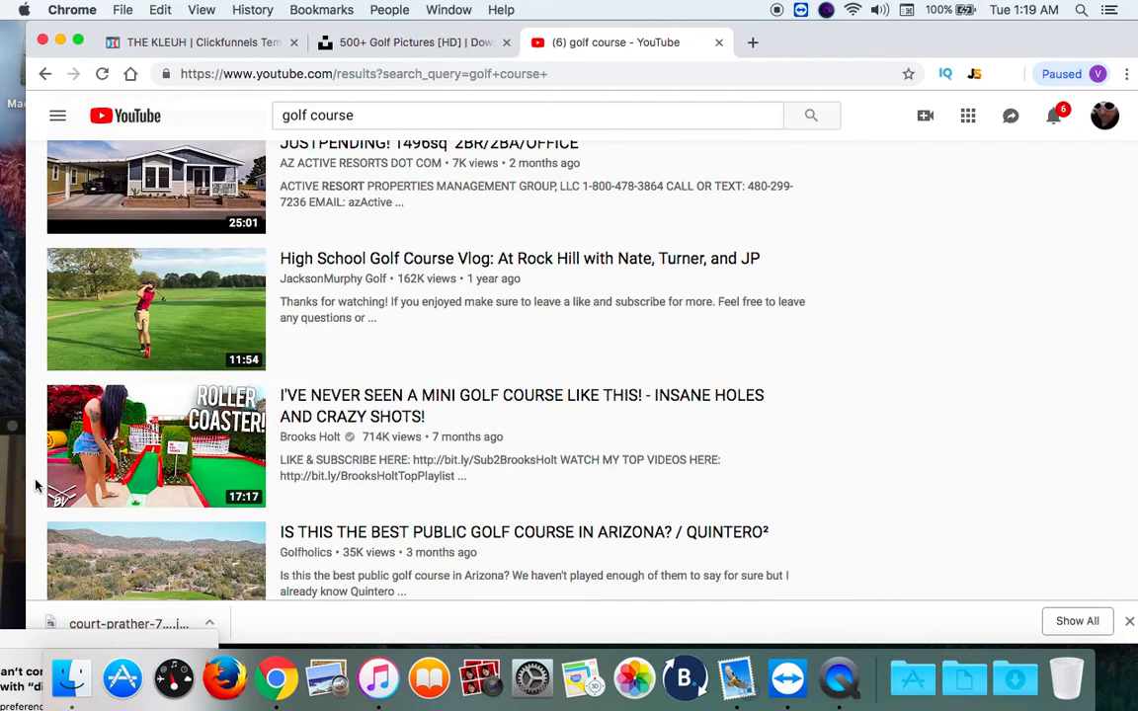
pyautogui.scroll(-4, 35, 485)
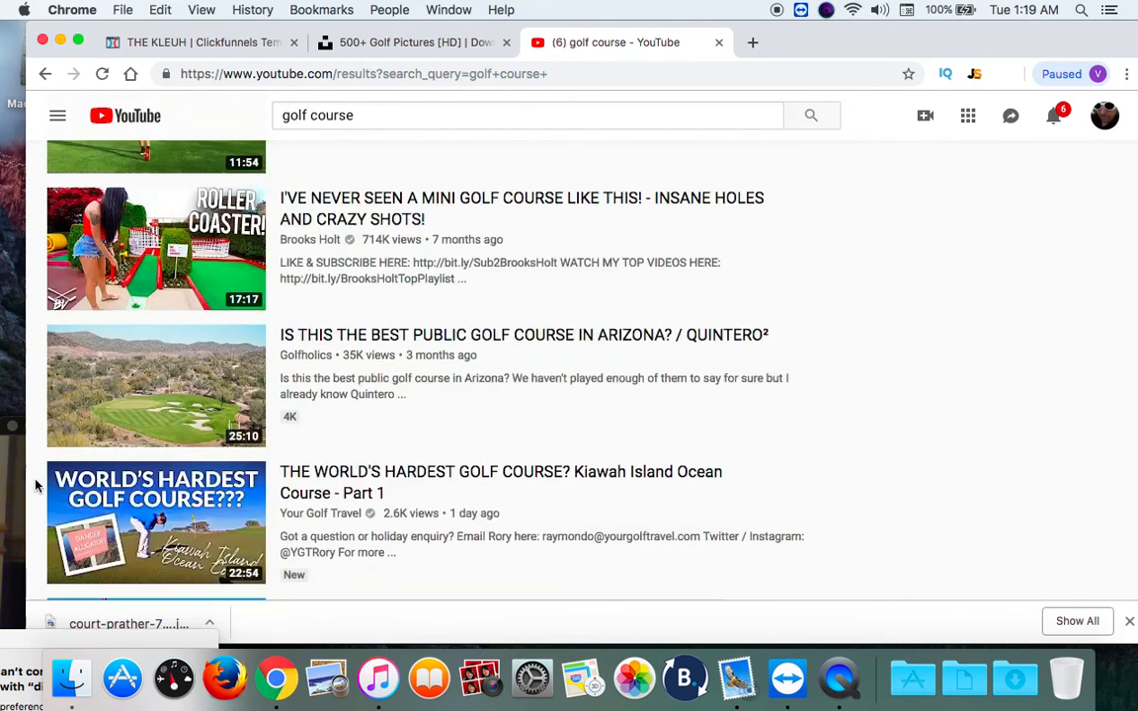
pyautogui.scroll(-6, 34, 485)
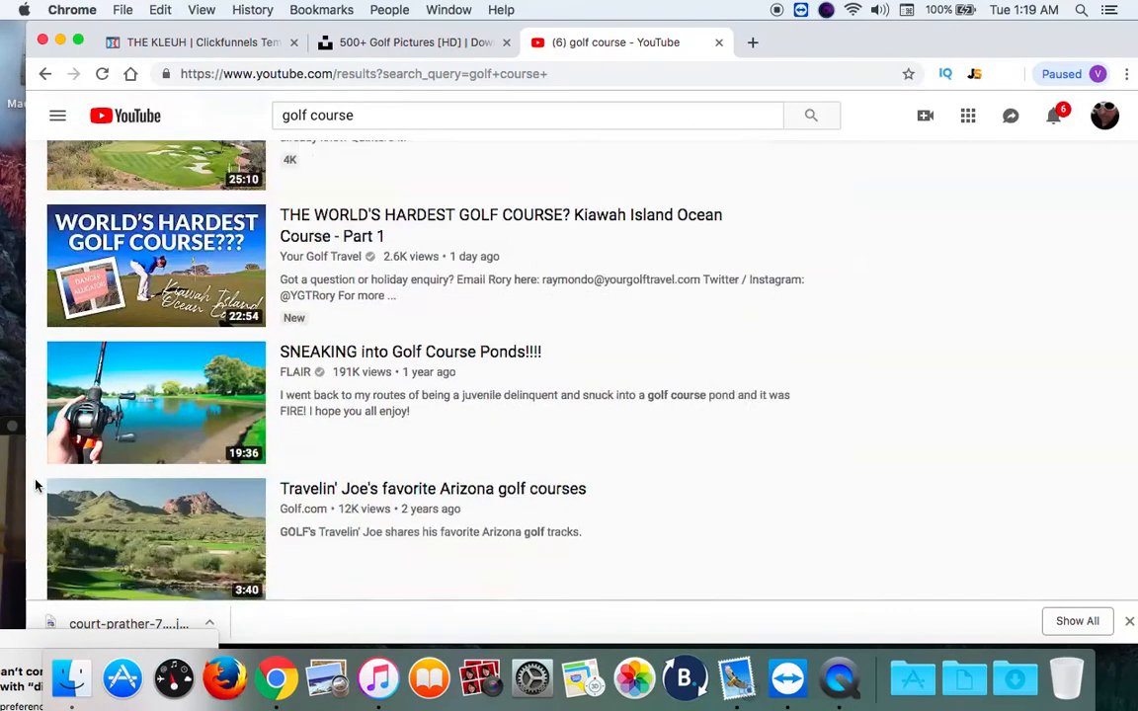
pyautogui.scroll(-2, 34, 485)
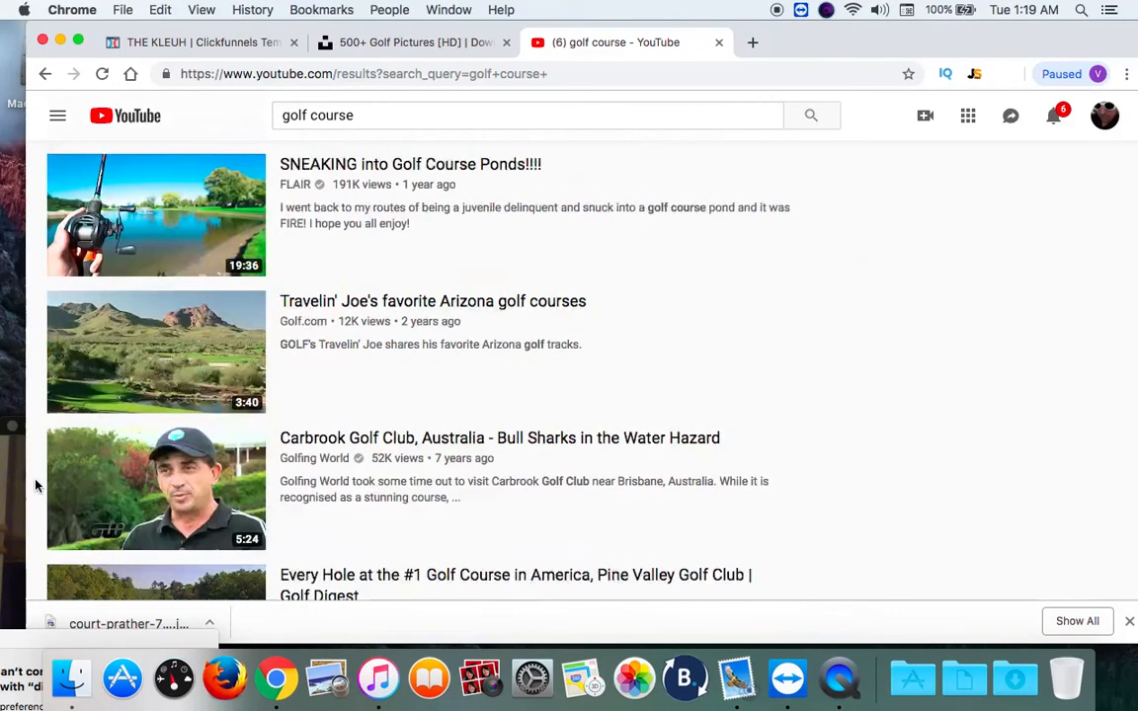
# Replace the YouTube search with "golf course review" and run it.
pyautogui.click(455, 115)
pyautogui.press('BackSpace')
pyautogui.press('BackSpace')
pyautogui.press('BackSpace')
pyautogui.press('BackSpace')
pyautogui.press('BackSpace')
pyautogui.press('BackSpace')
pyautogui.press('BackSpace')
pyautogui.press('BackSpace')
pyautogui.press('BackSpace')
pyautogui.press('BackSpace')
pyautogui.press('BackSpace')
pyautogui.write('g')
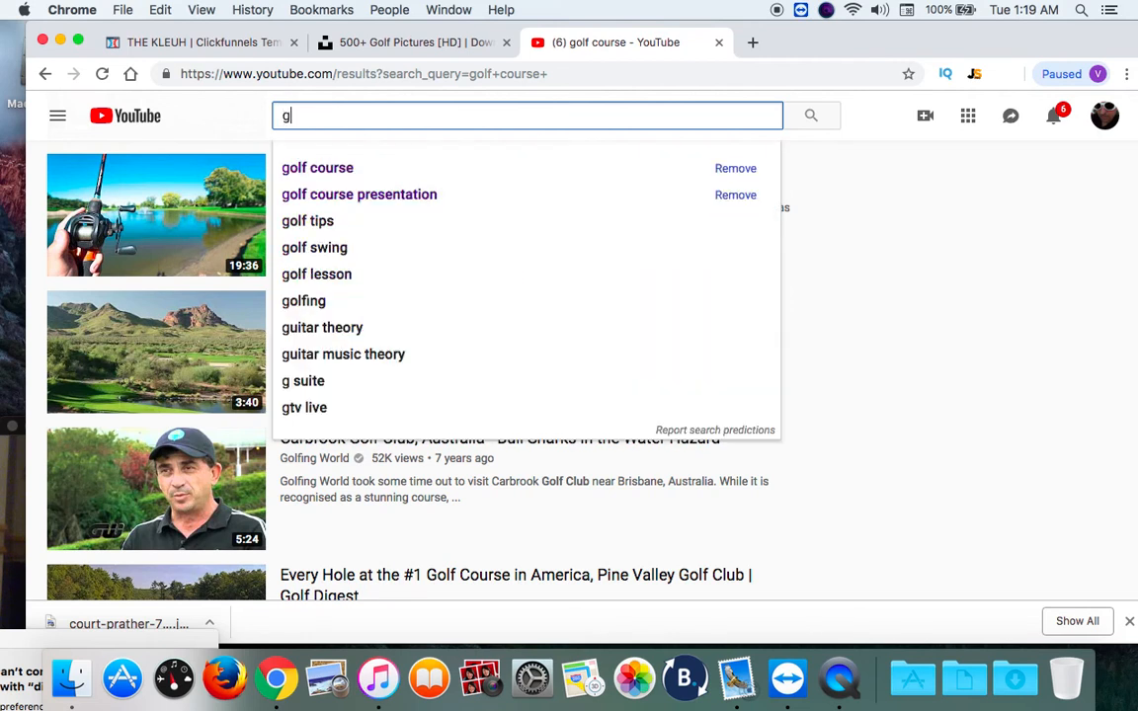
pyautogui.write('olf course ')
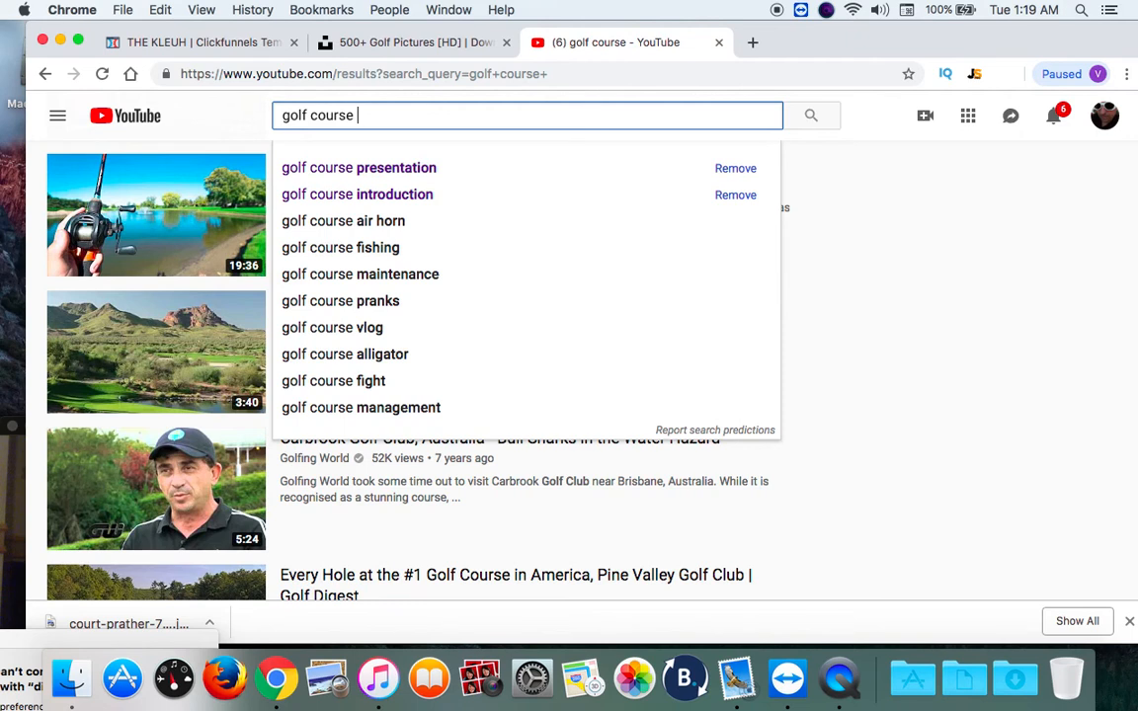
pyautogui.write('review')
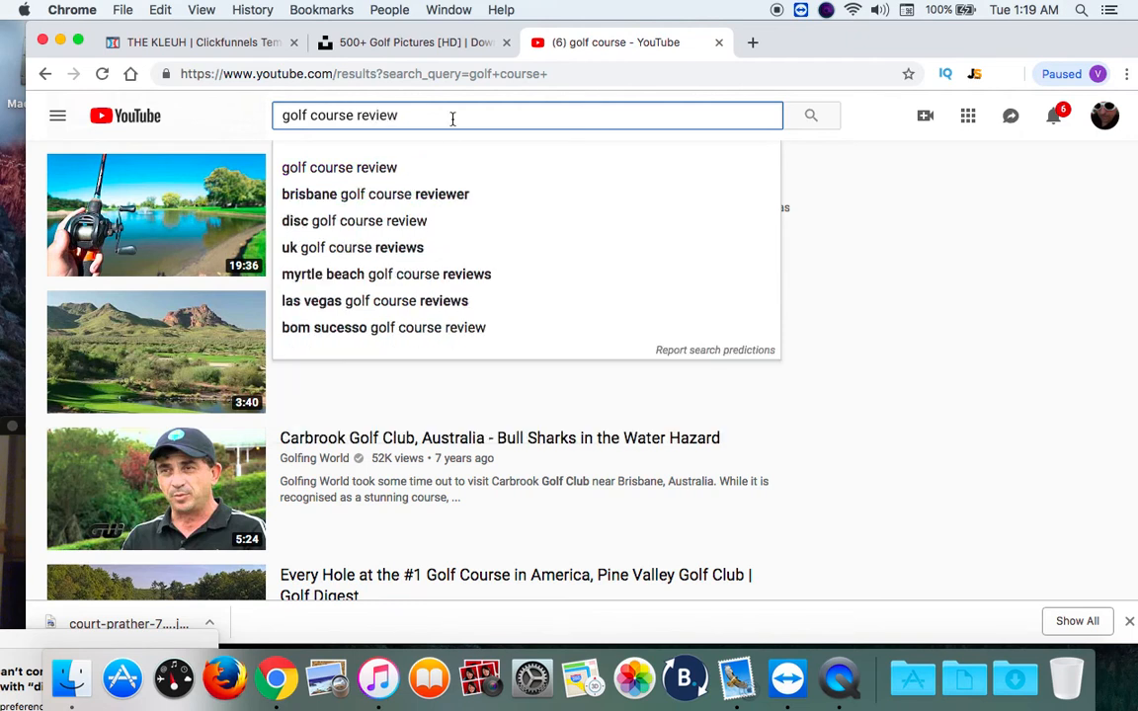
pyautogui.click(394, 170)
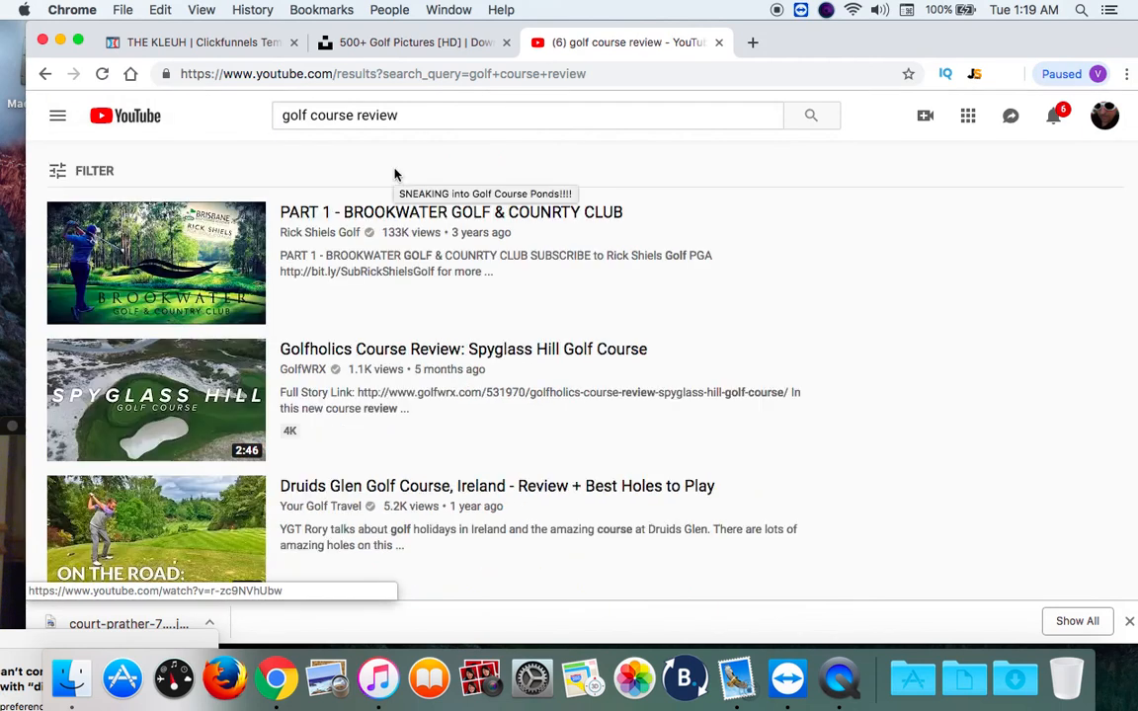
# Open the video "Golfholics Course Review: Spyglass Hill Golf Course" and try to play it by pausing and restarting playback.
pyautogui.click(389, 355)
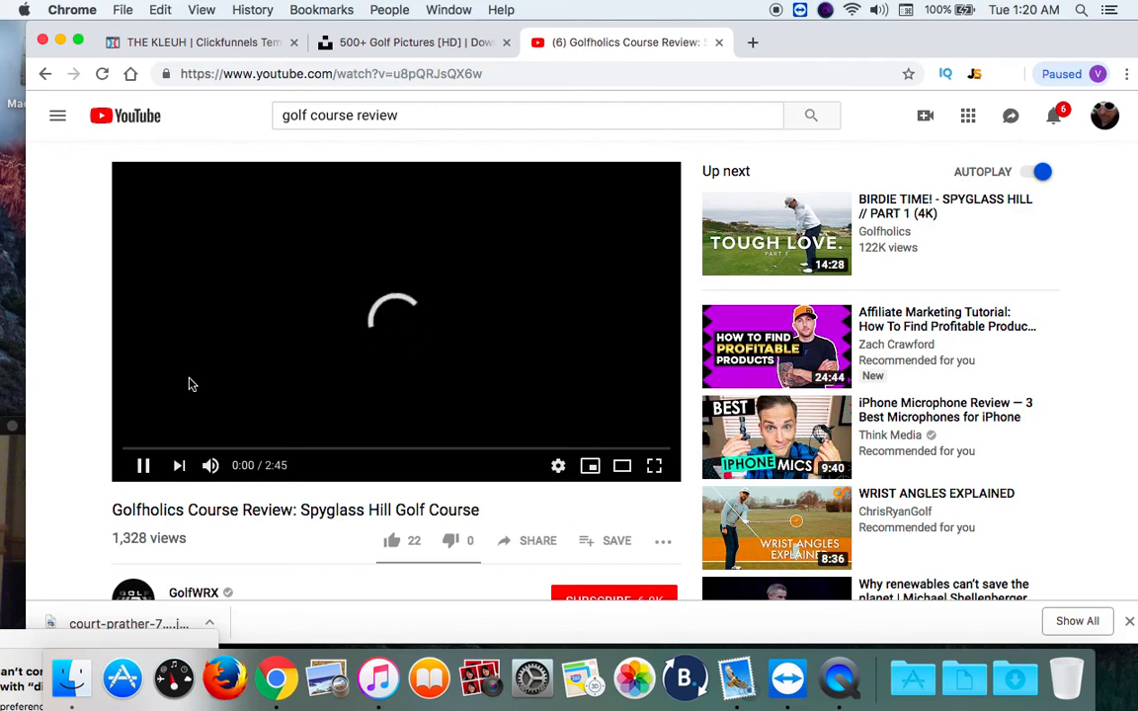
pyautogui.click(14, 520)
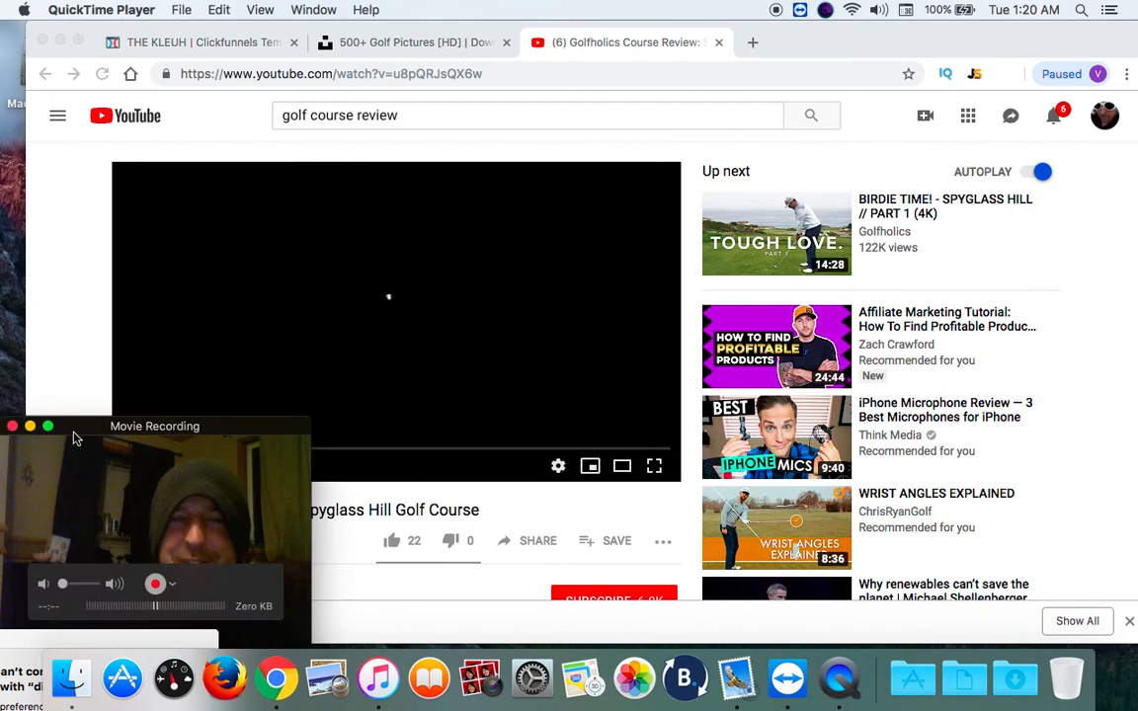
pyautogui.click(87, 352)
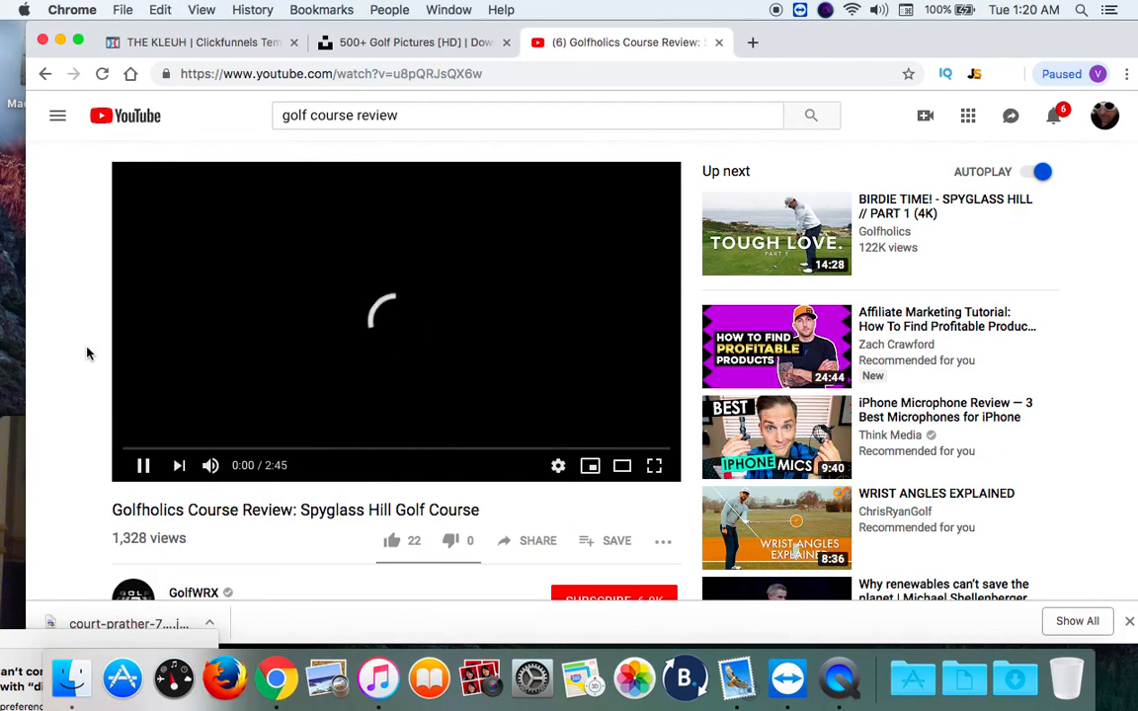
pyautogui.scroll(-2, 87, 352)
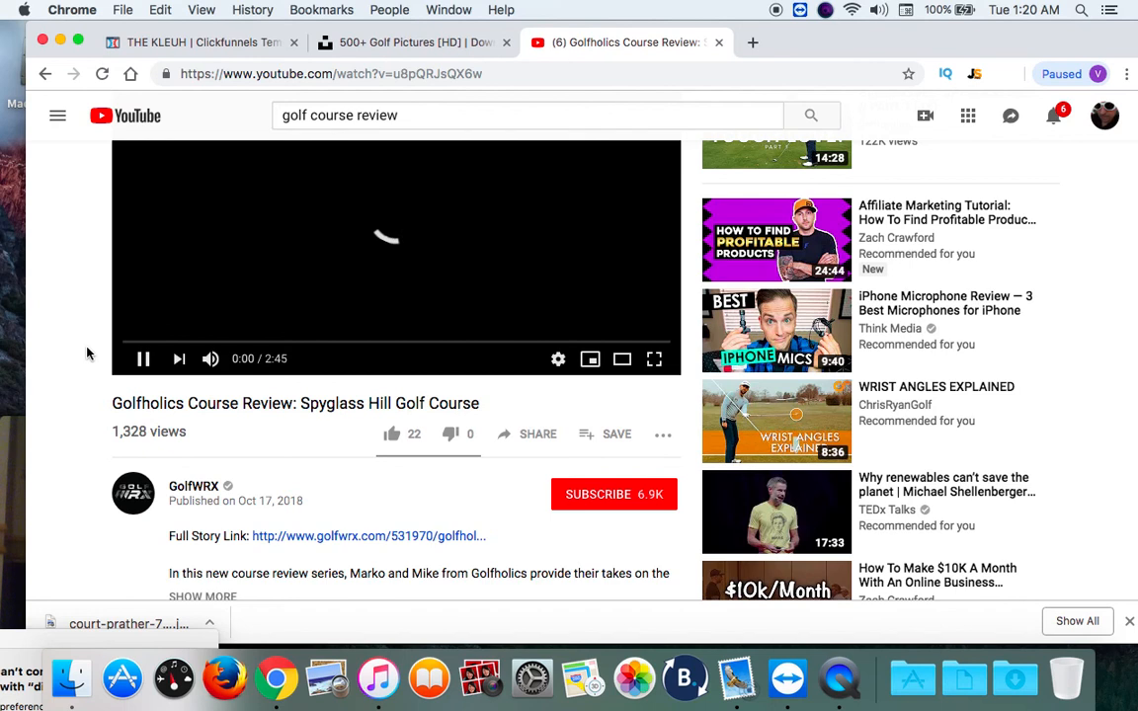
pyautogui.scroll(1, 87, 353)
pyautogui.scroll(2, 87, 353)
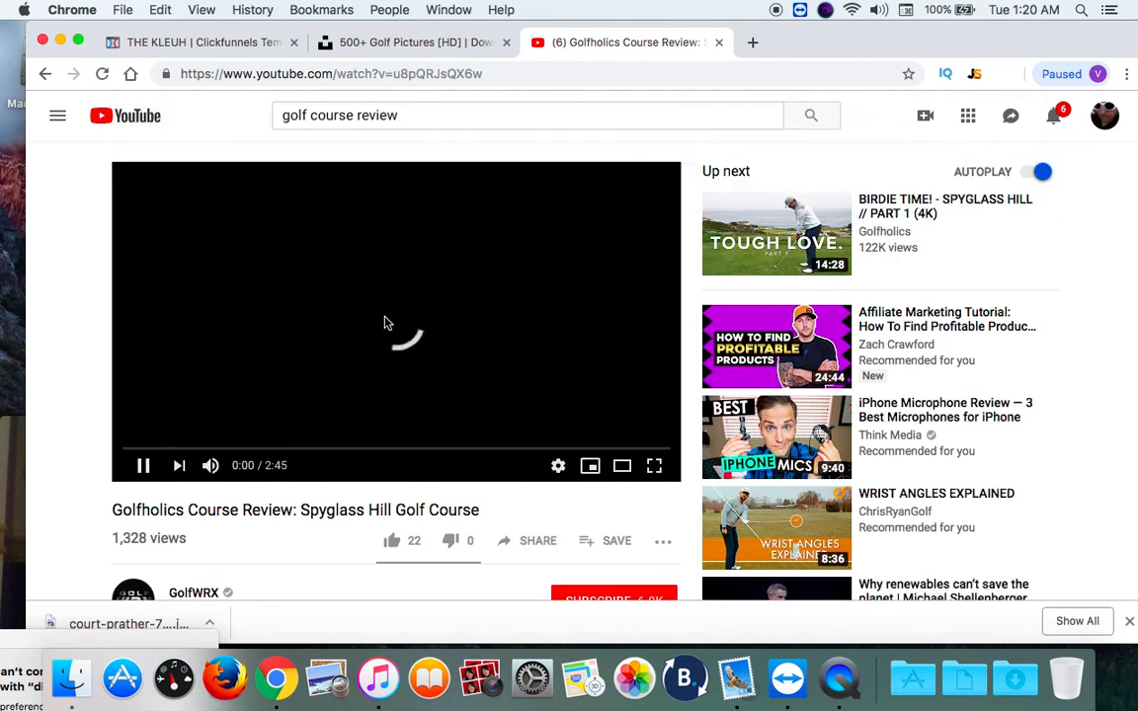
pyautogui.click(143, 470)
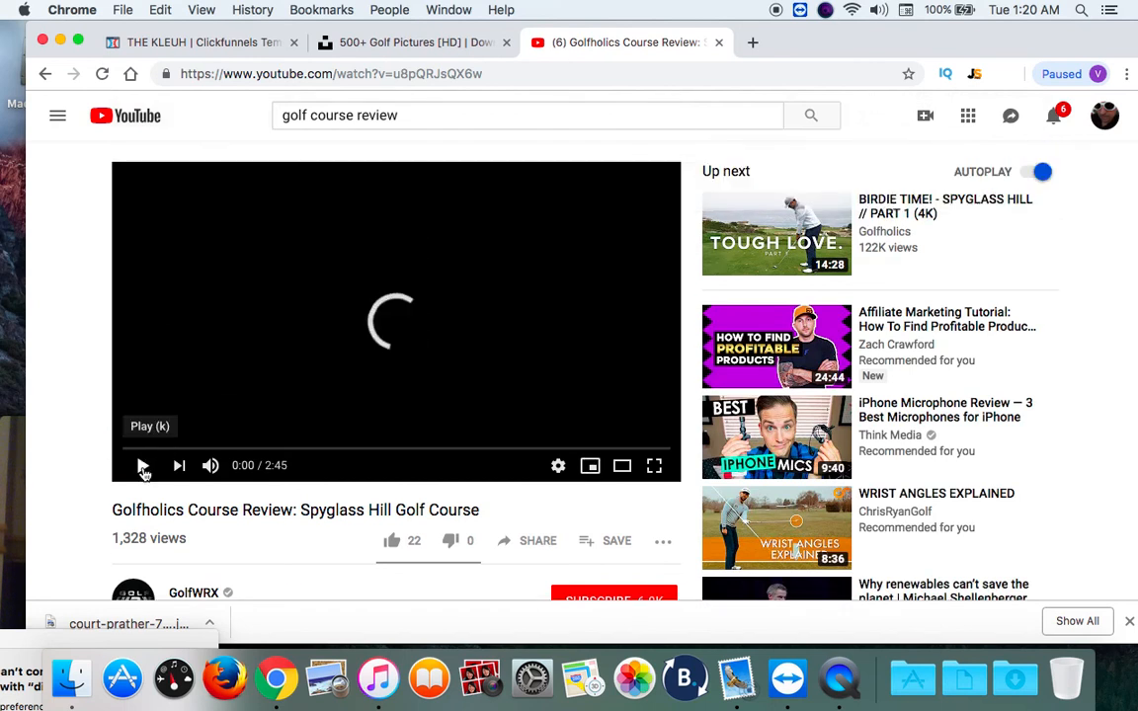
pyautogui.click(143, 470)
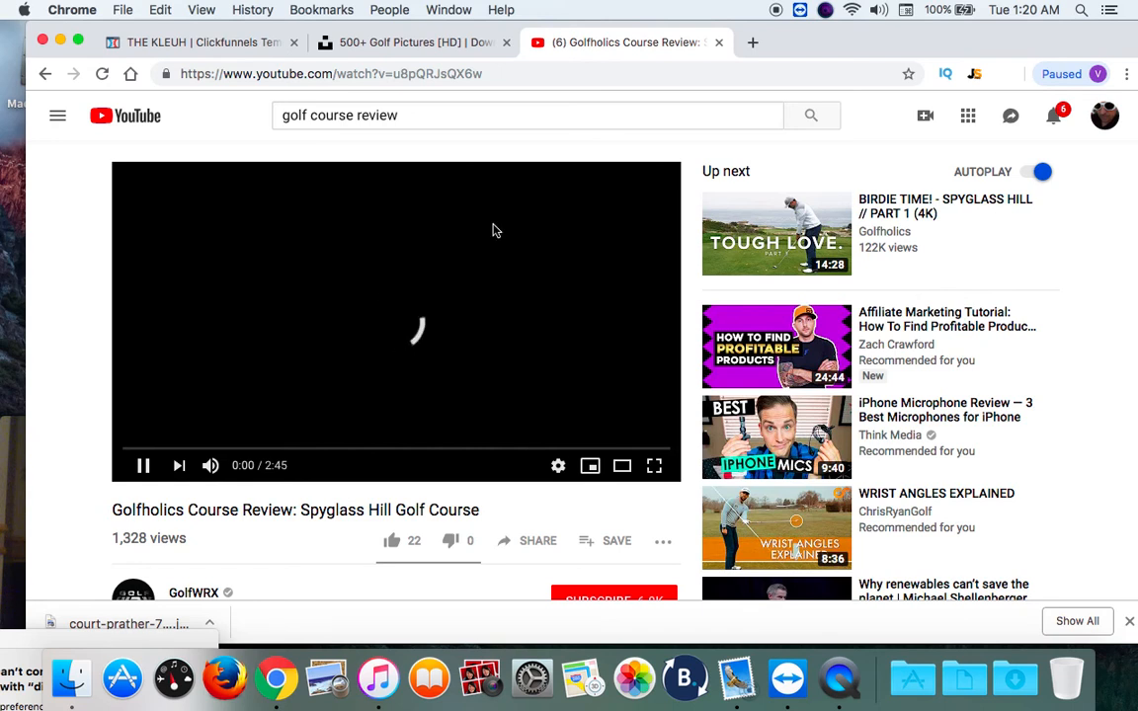
# Close the Spyglass Hill video's tab and open youtube.com in a new browser tab.
pyautogui.click(718, 41)
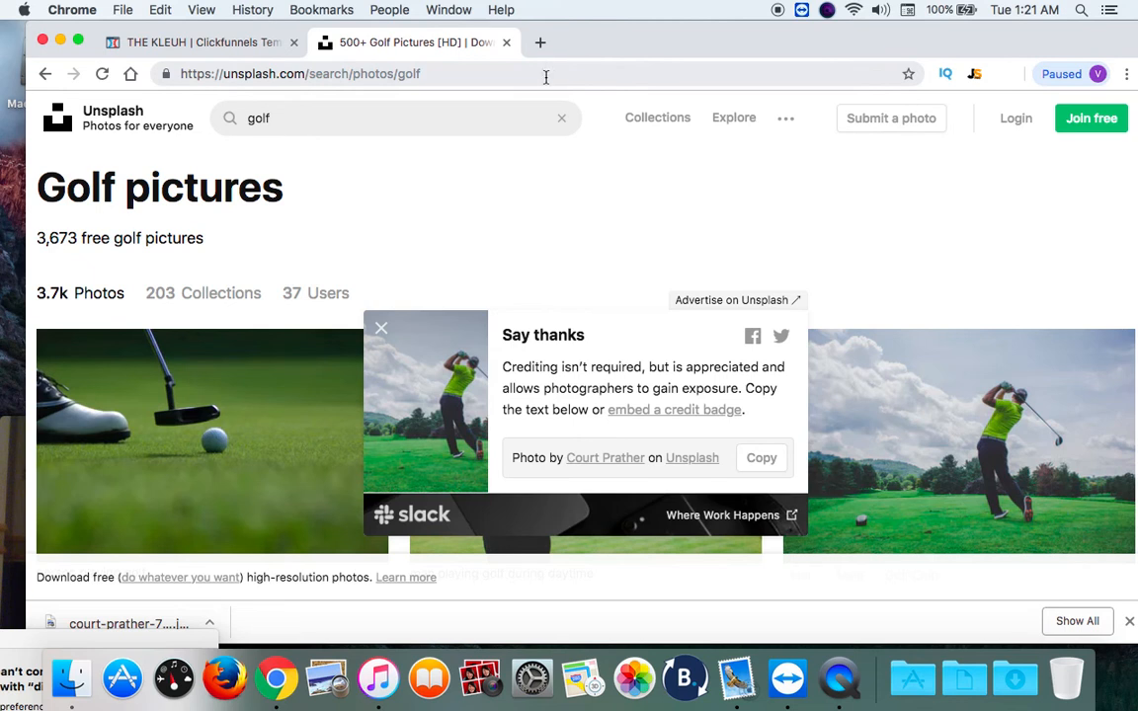
pyautogui.click(541, 43)
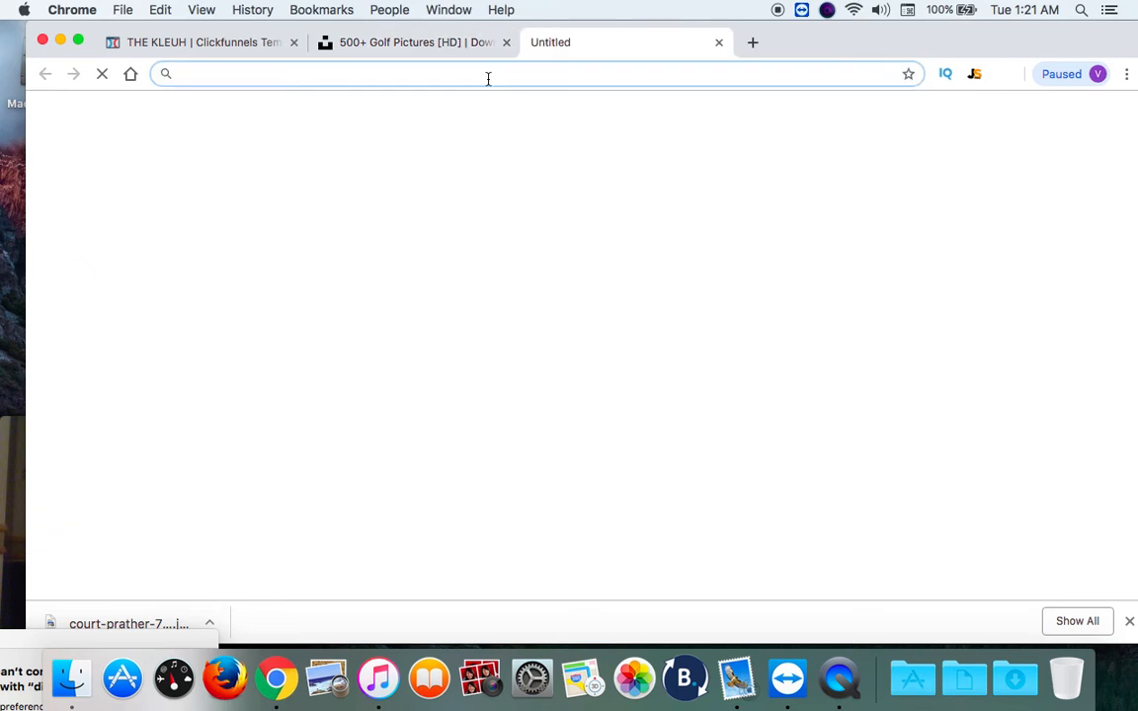
pyautogui.write('you')
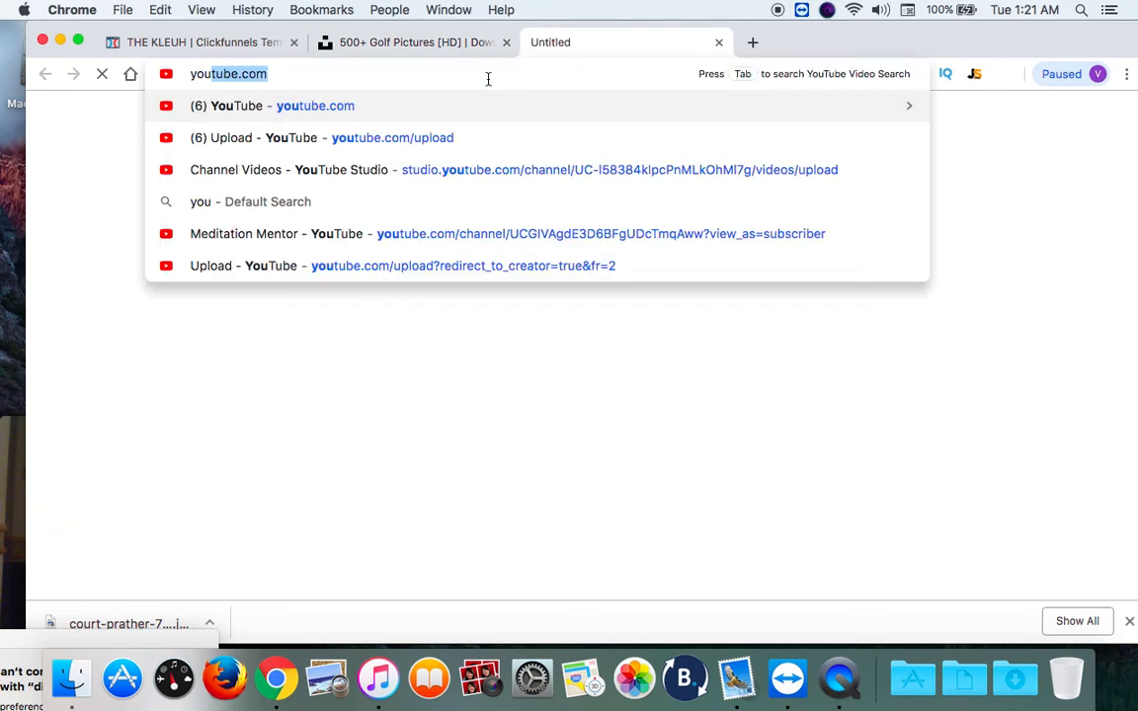
pyautogui.press('Return')
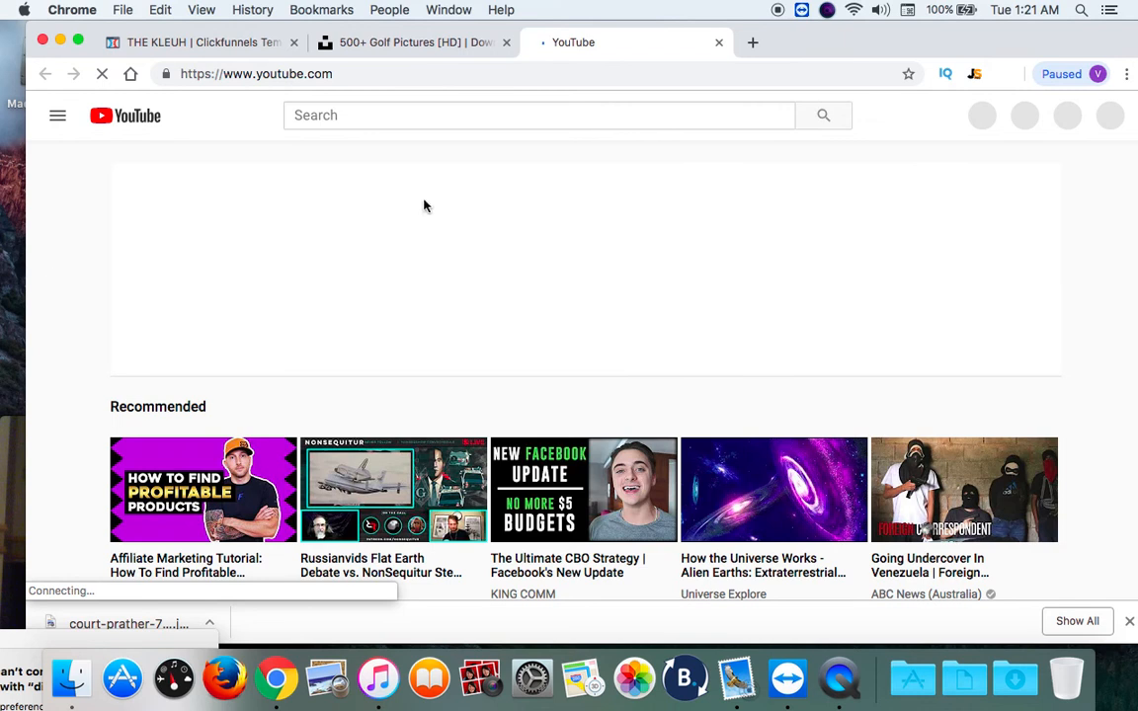
# Search YouTube for "golf course review".
pyautogui.click(499, 117)
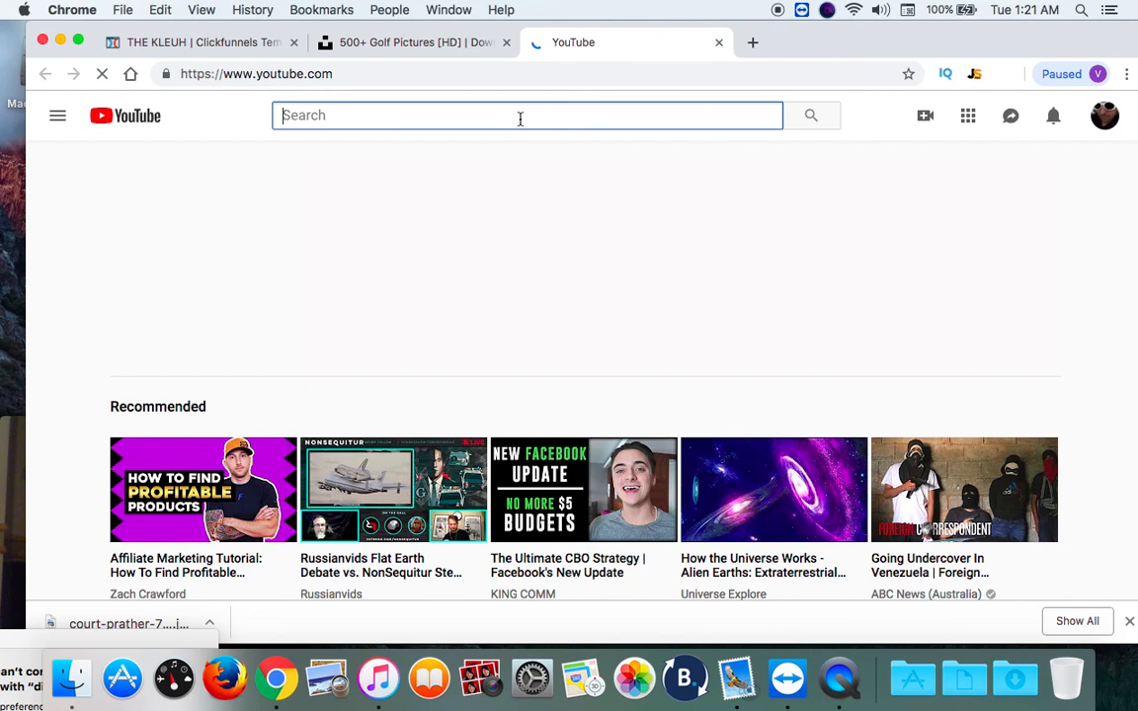
pyautogui.write('gol')
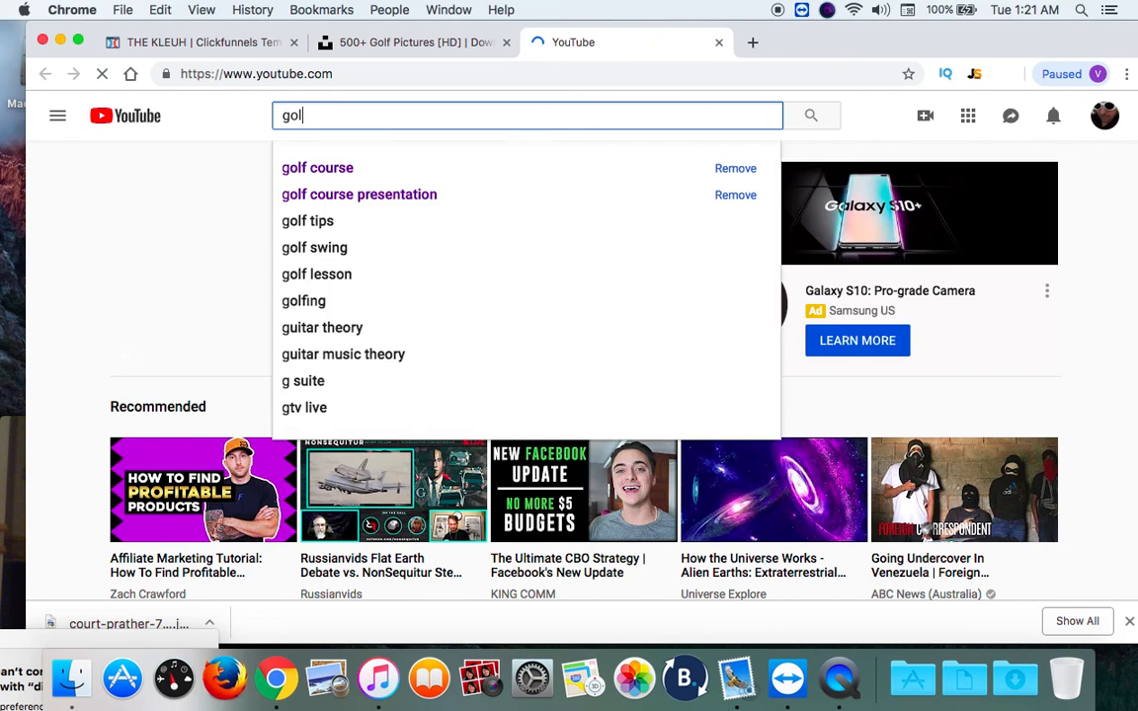
pyautogui.write('f course')
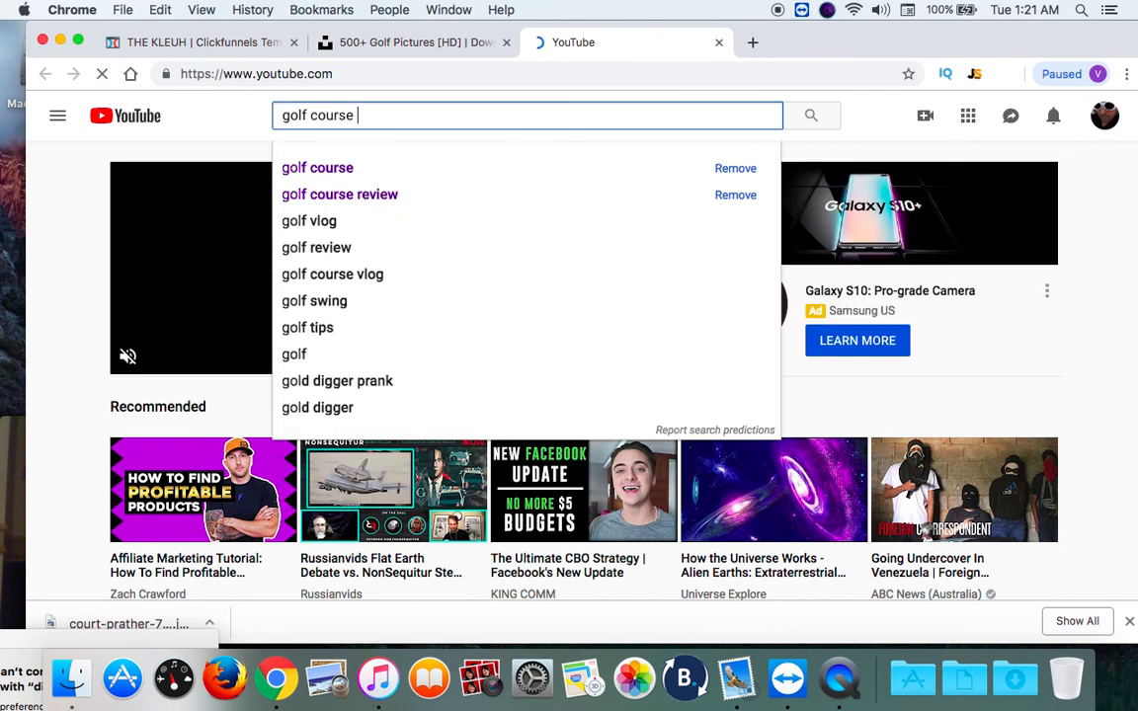
pyautogui.press('Return')
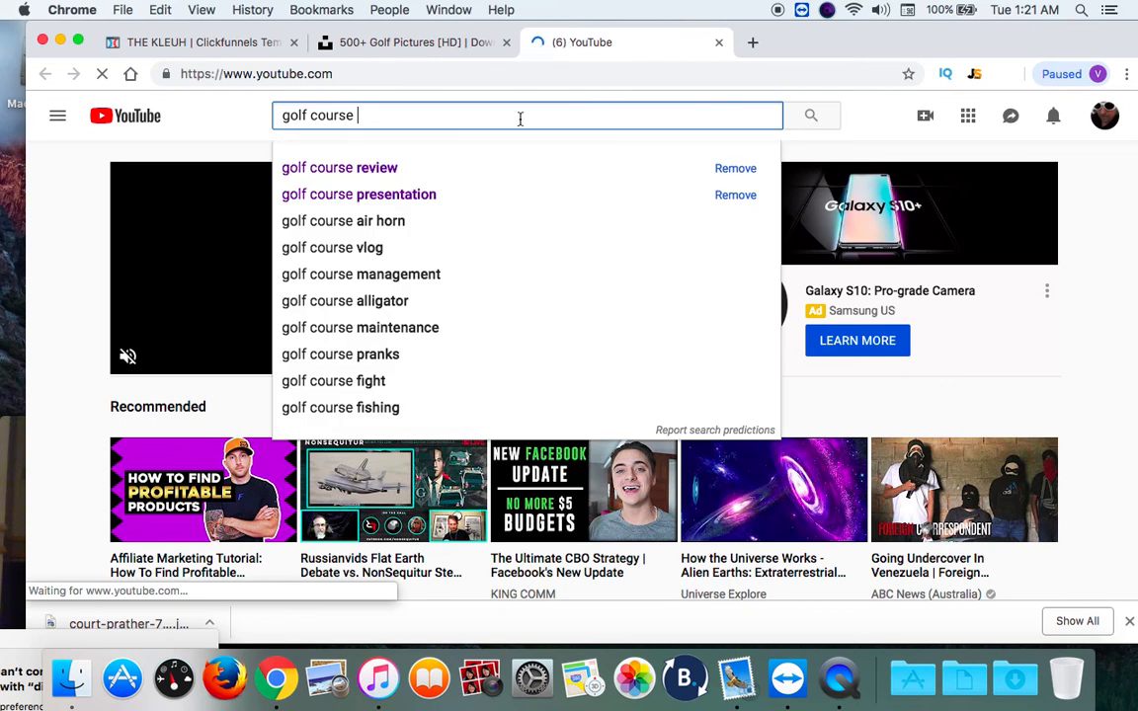
pyautogui.click(352, 173)
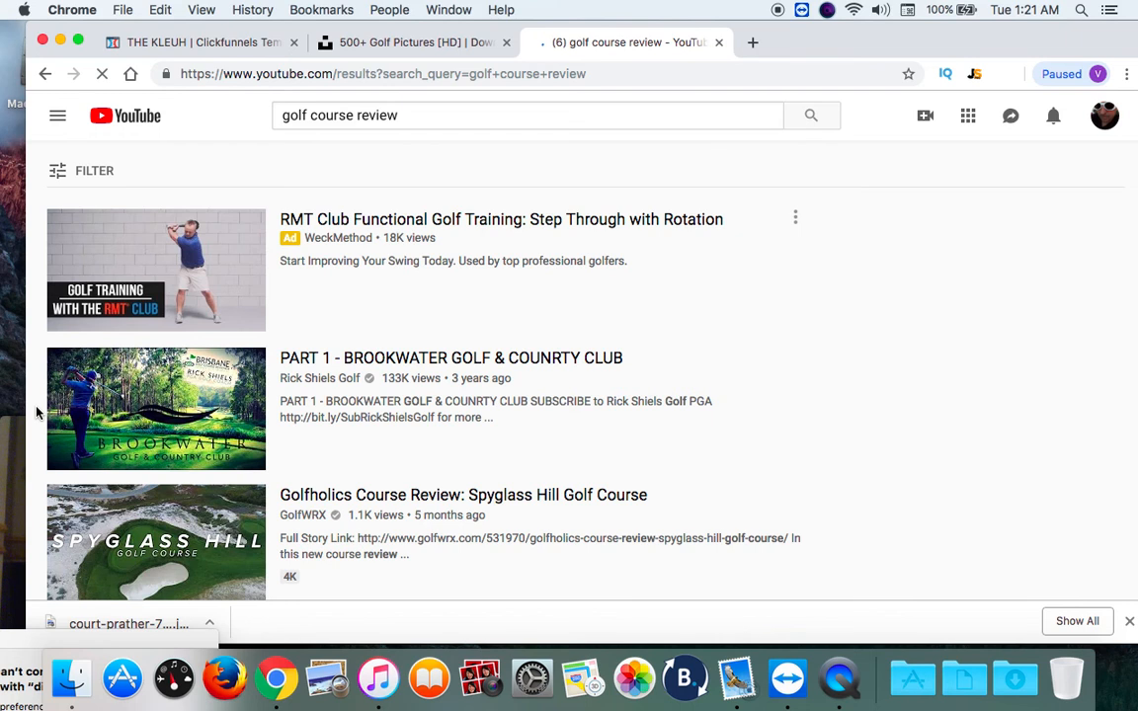
# Open the video "Golfholics Course Review: Spyglass Hill Golf Course", pause it and copy its web address.
pyautogui.scroll(-1, 37, 413)
pyautogui.scroll(-1, 36, 413)
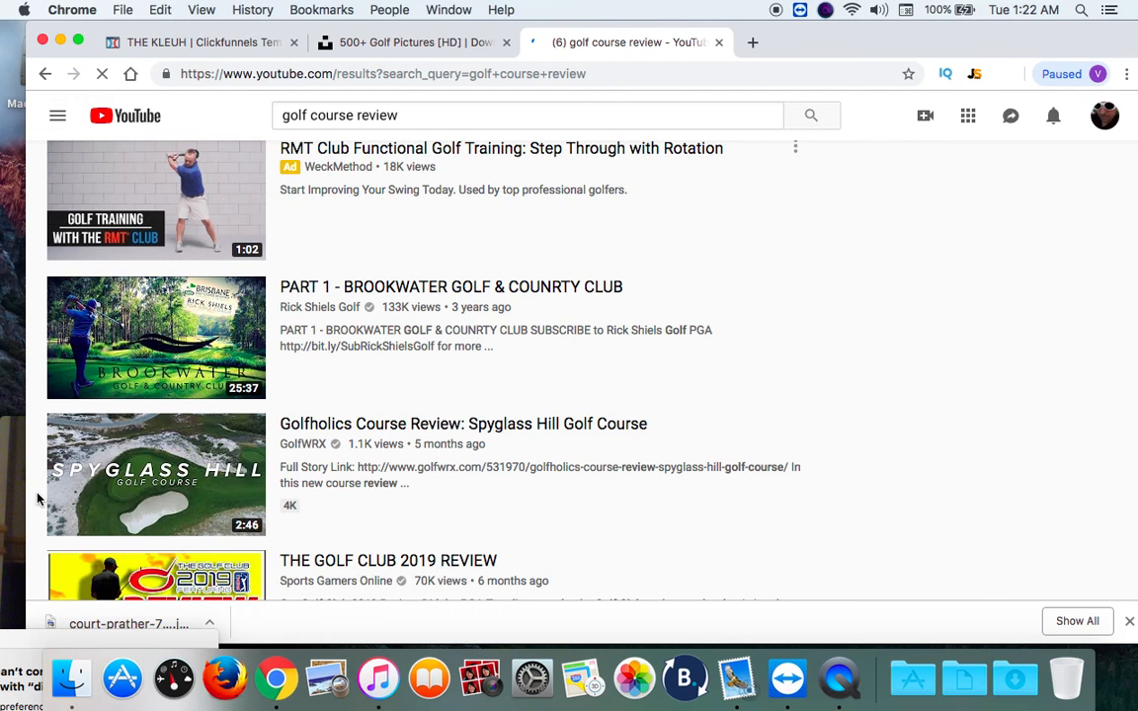
pyautogui.scroll(-1, 370, 430)
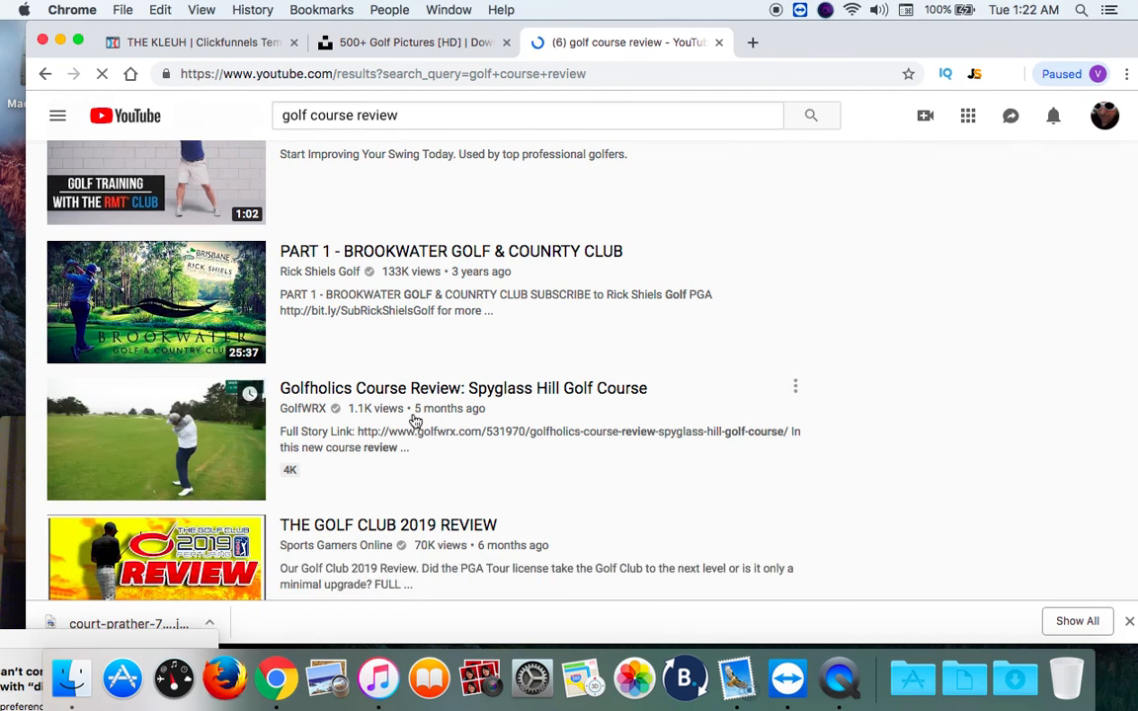
pyautogui.click(458, 391)
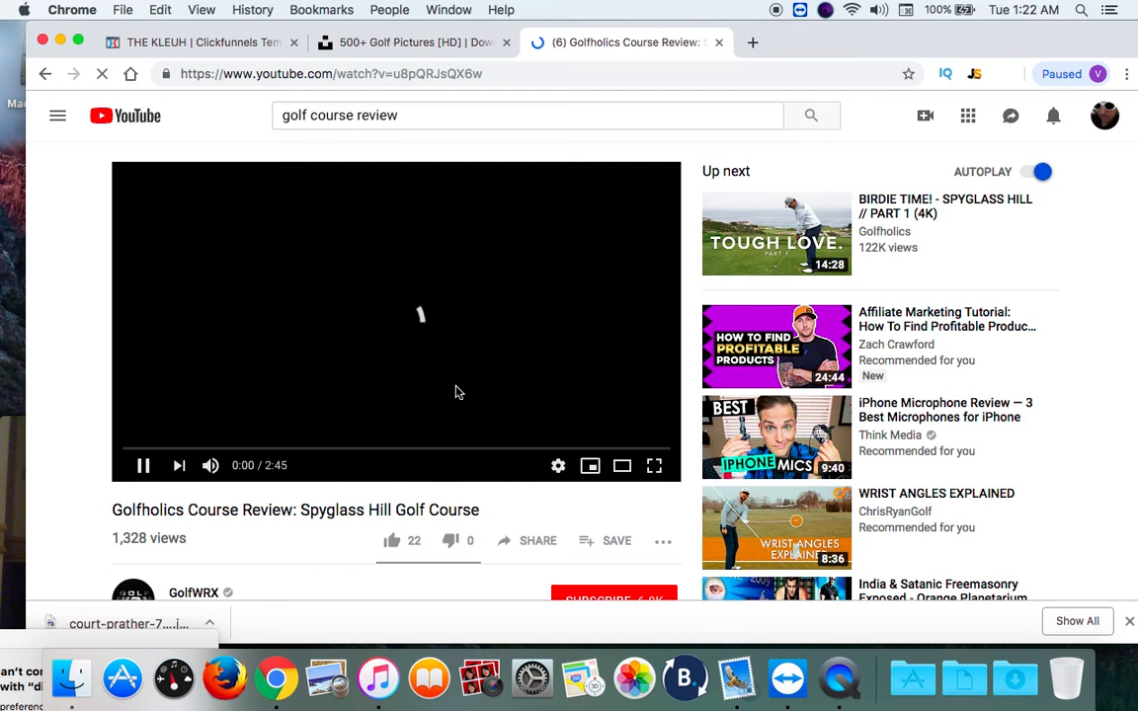
pyautogui.click(144, 466)
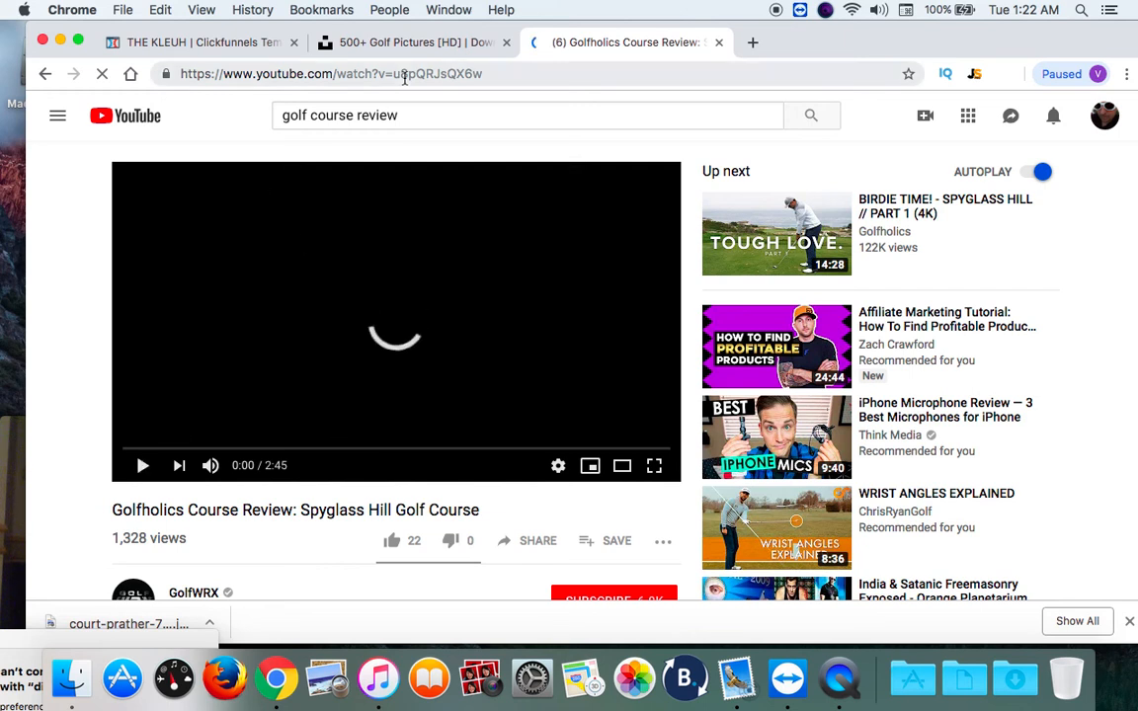
pyautogui.moveTo(493, 73); pyautogui.dragTo(165, 73)
pyautogui.press('super+c')
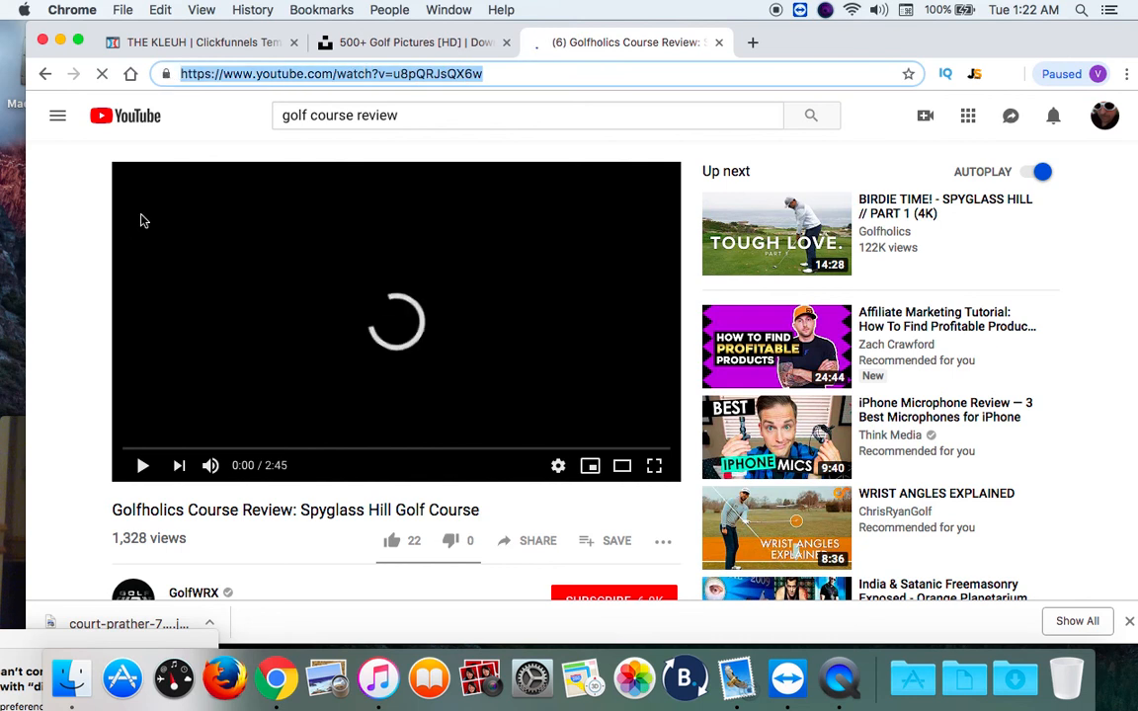
# In the ClickFunnels editor, set the video element's type to YouTube and paste the copied Spyglass Hill video address as its URL.
pyautogui.click(209, 45)
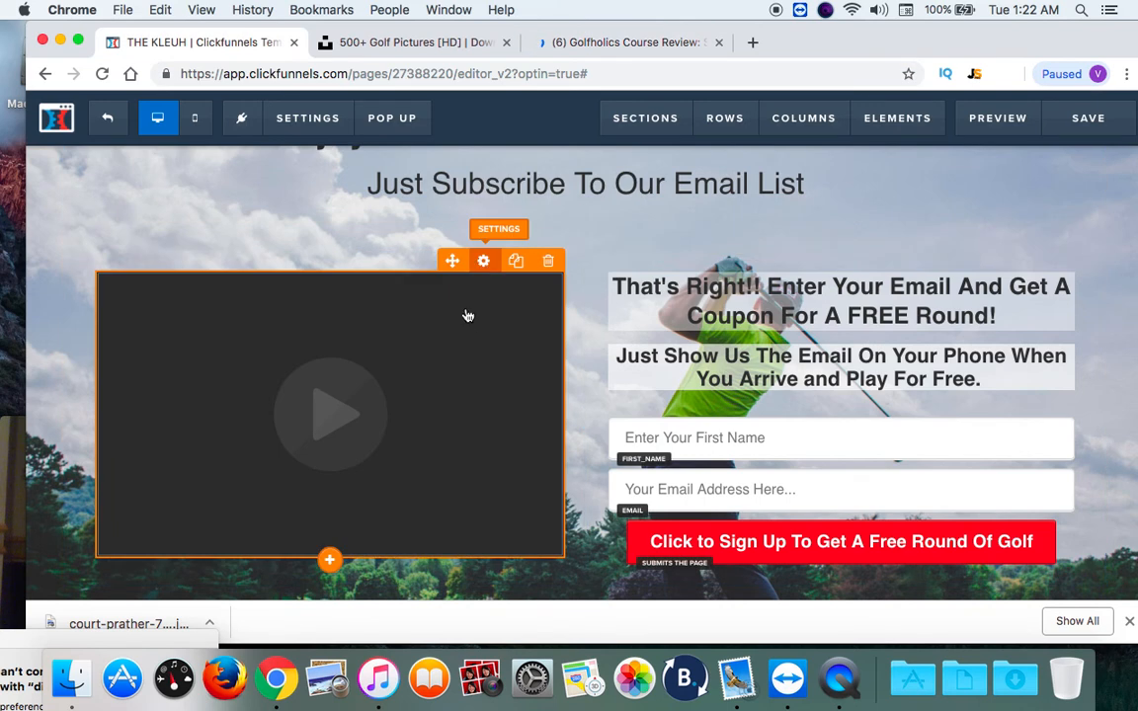
pyautogui.click(483, 262)
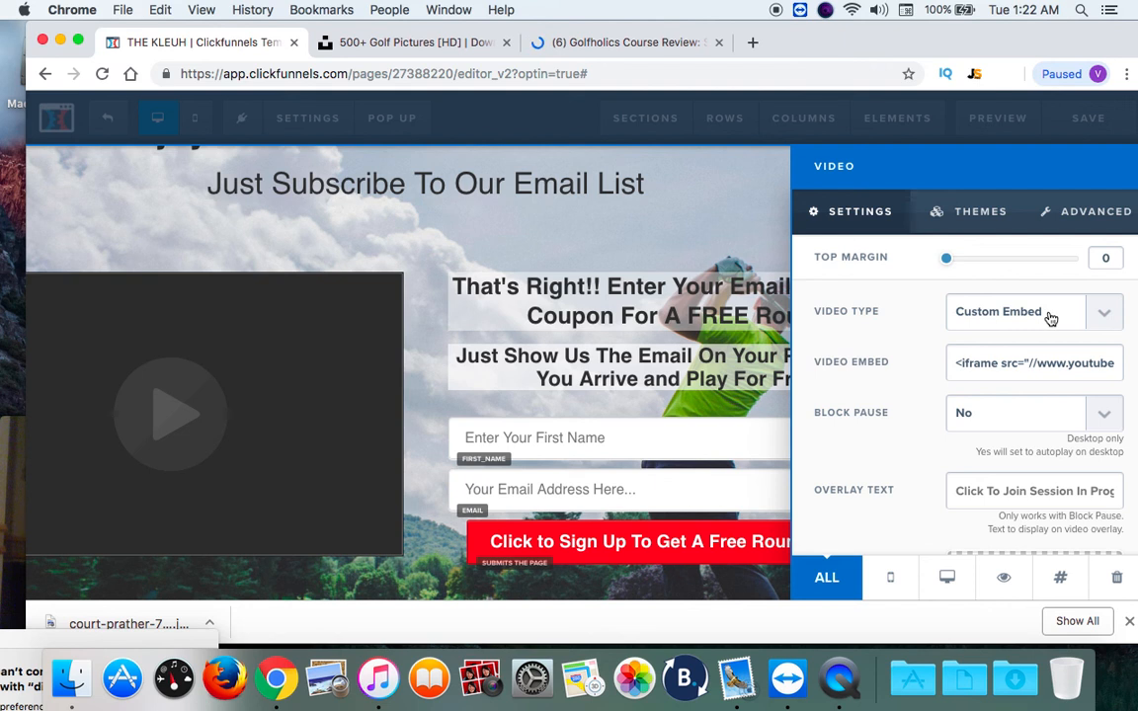
pyautogui.click(577, 42)
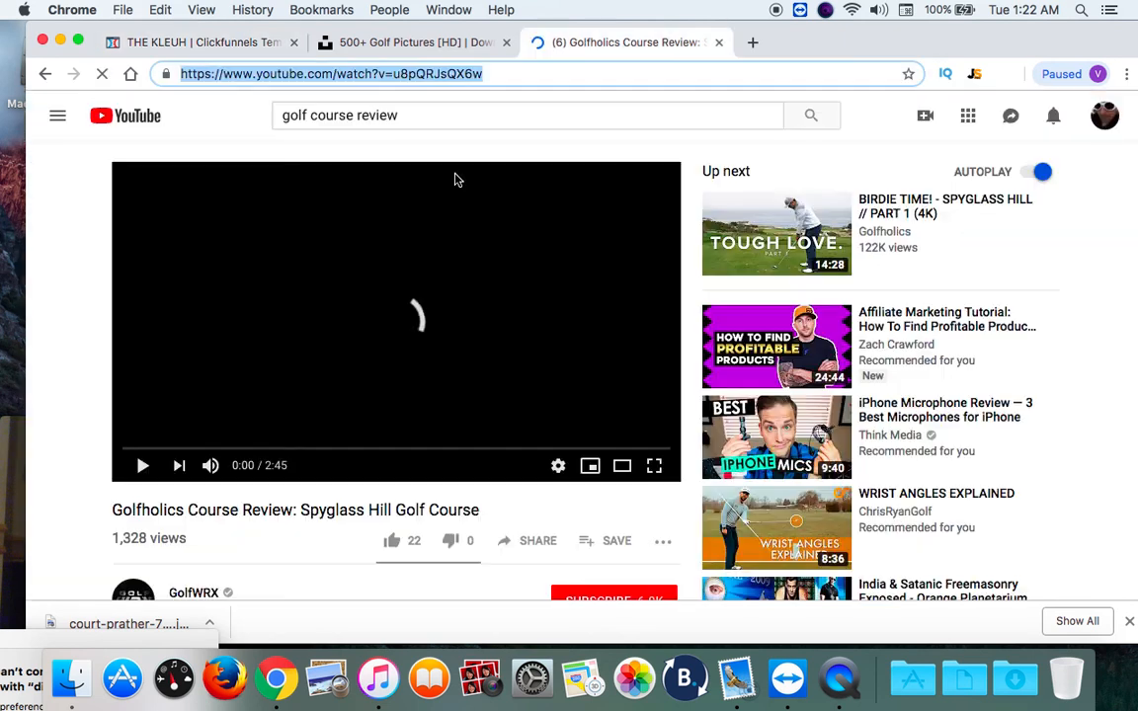
pyautogui.scroll(-1, 75, 407)
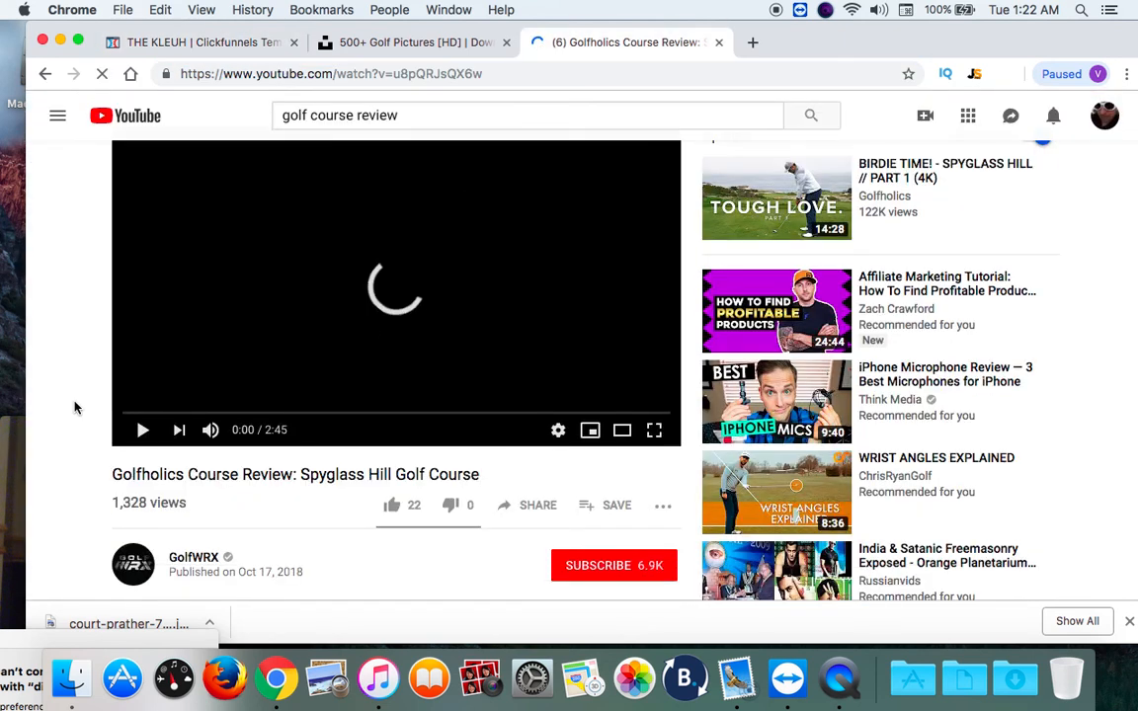
pyautogui.scroll(-3, 76, 406)
pyautogui.scroll(-1, 473, 399)
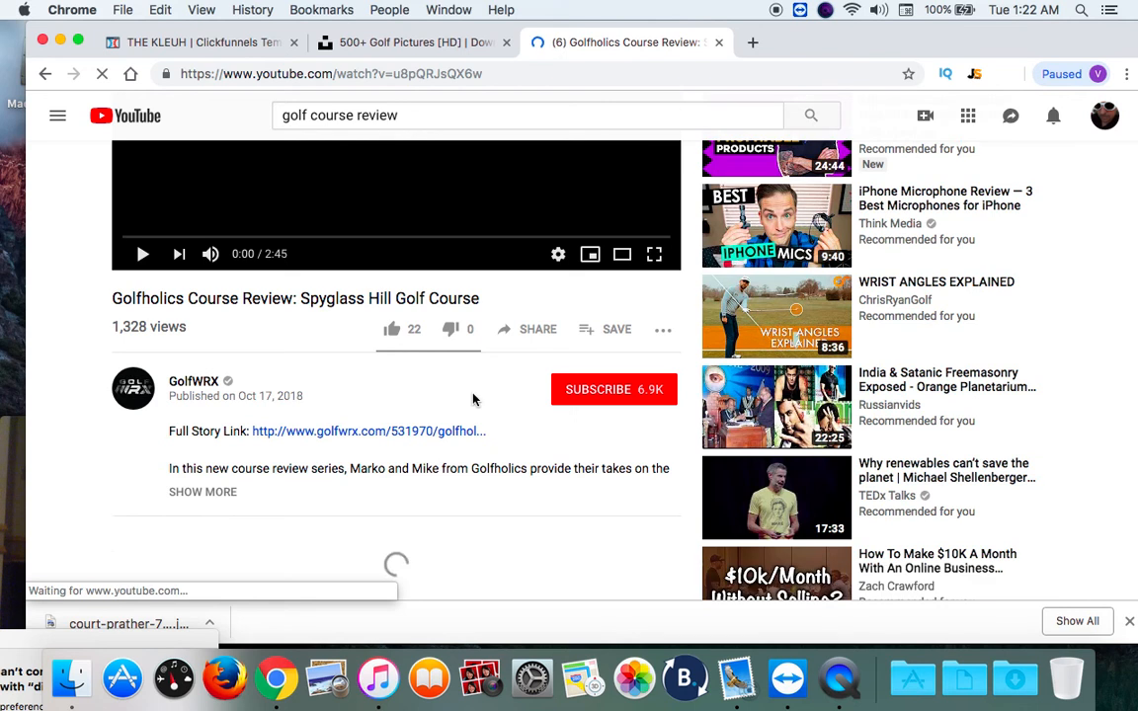
pyautogui.click(214, 43)
pyautogui.click(1104, 312)
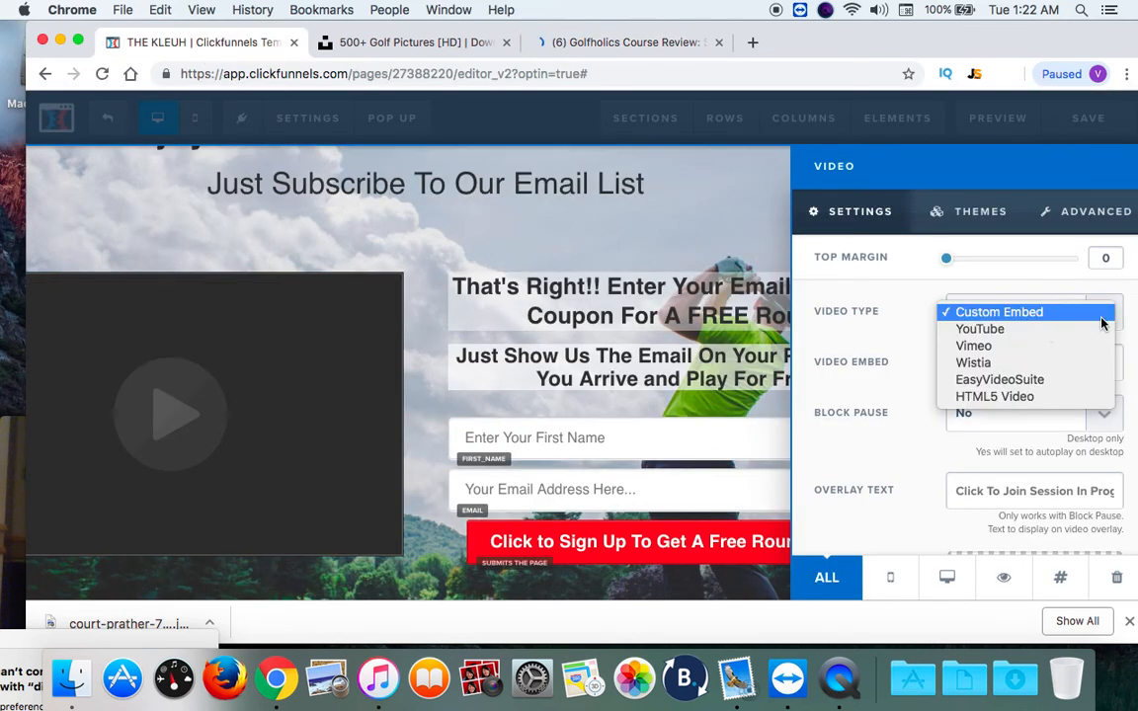
pyautogui.click(1049, 333)
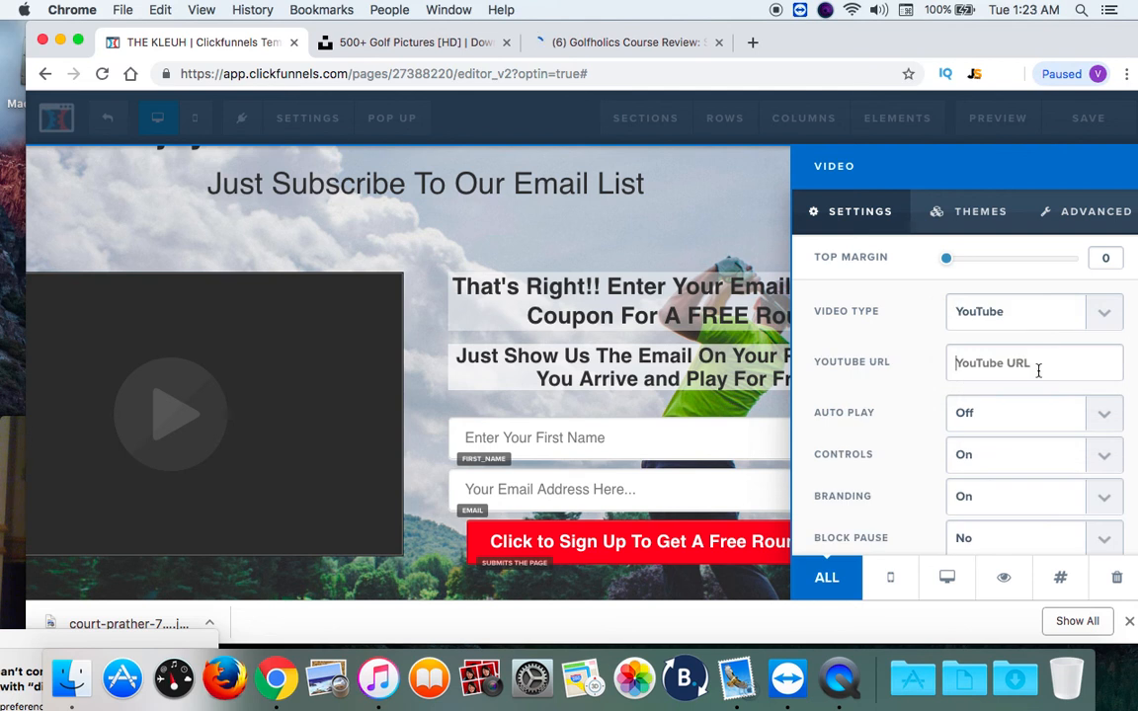
pyautogui.click(1038, 369)
pyautogui.press('super+v')
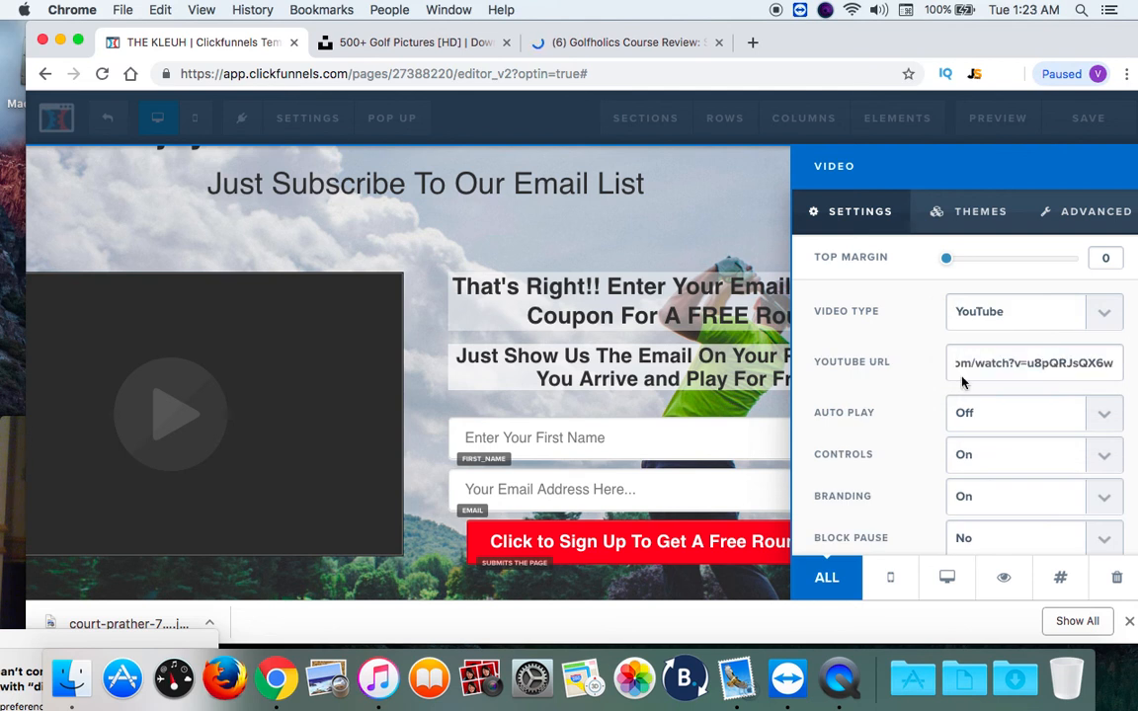
pyautogui.click(771, 341)
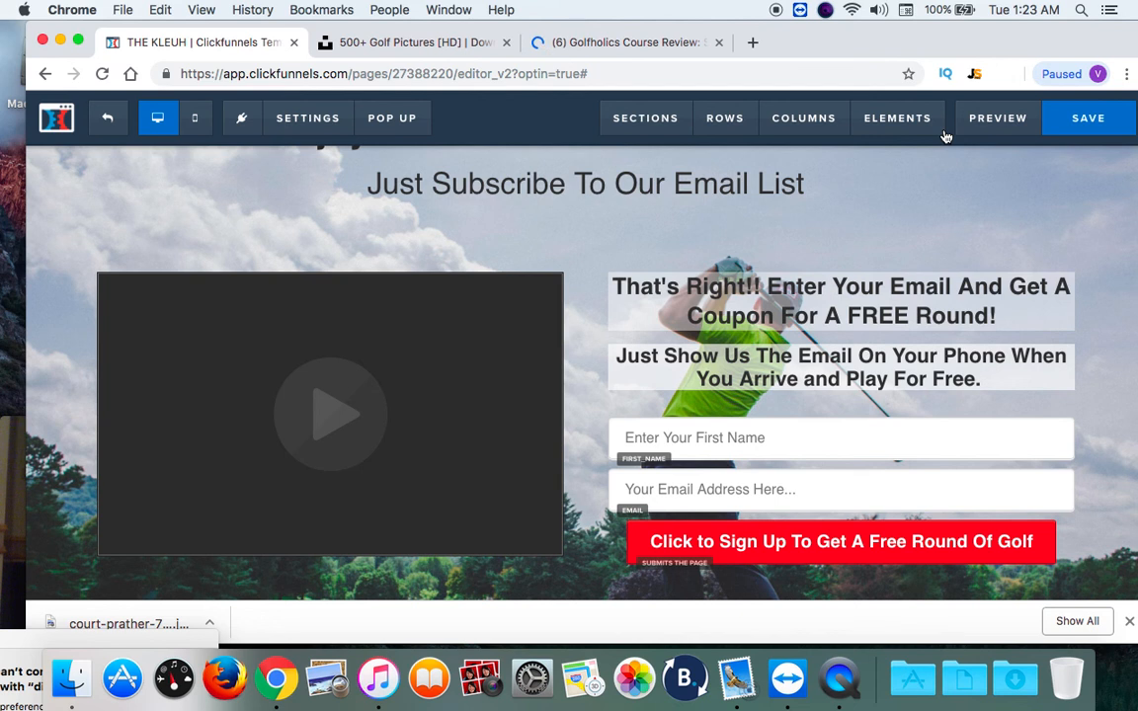
# Save the optin page and return to the Golf Course funnel's Optin step overview.
pyautogui.moveTo(945, 136)
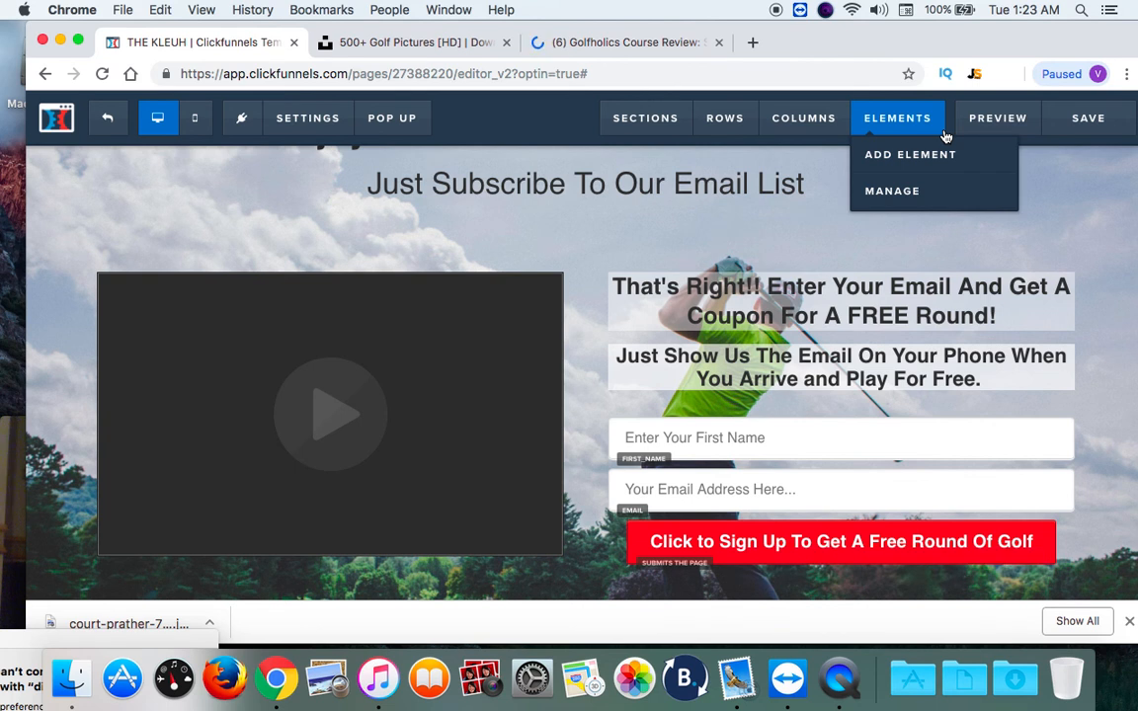
pyautogui.click(1087, 119)
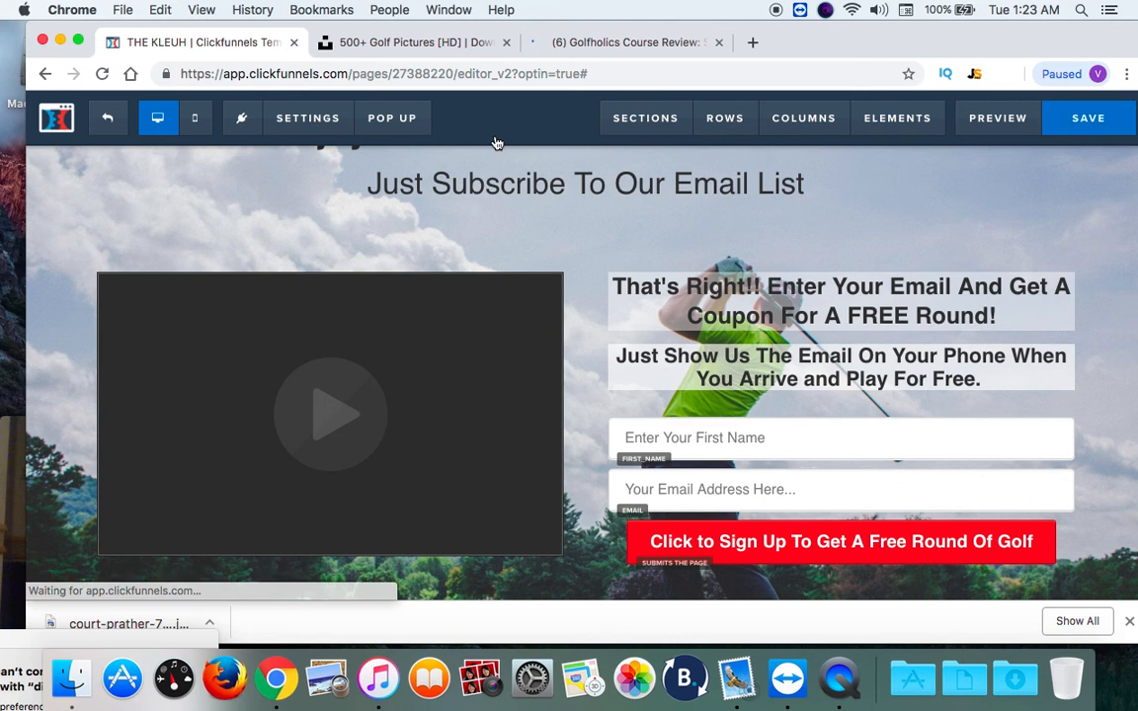
pyautogui.click(1077, 119)
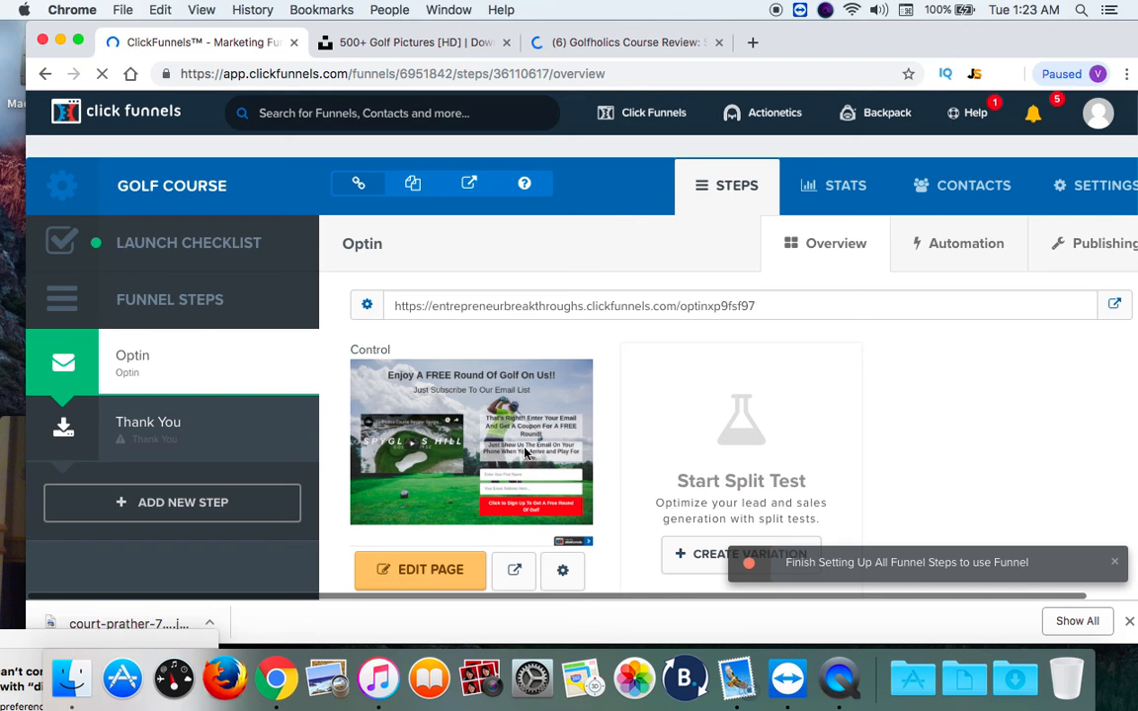
# Copy the Optin step's public address and open it in a new browser tab to check the live page.
pyautogui.click(511, 306)
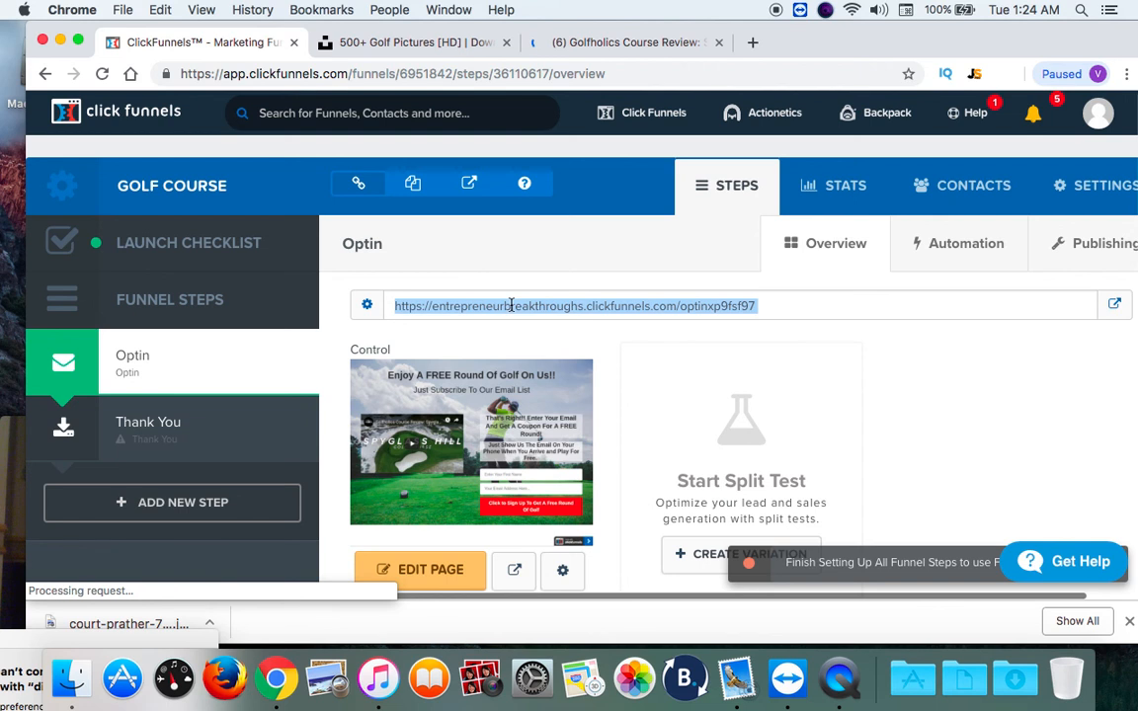
pyautogui.click(752, 43)
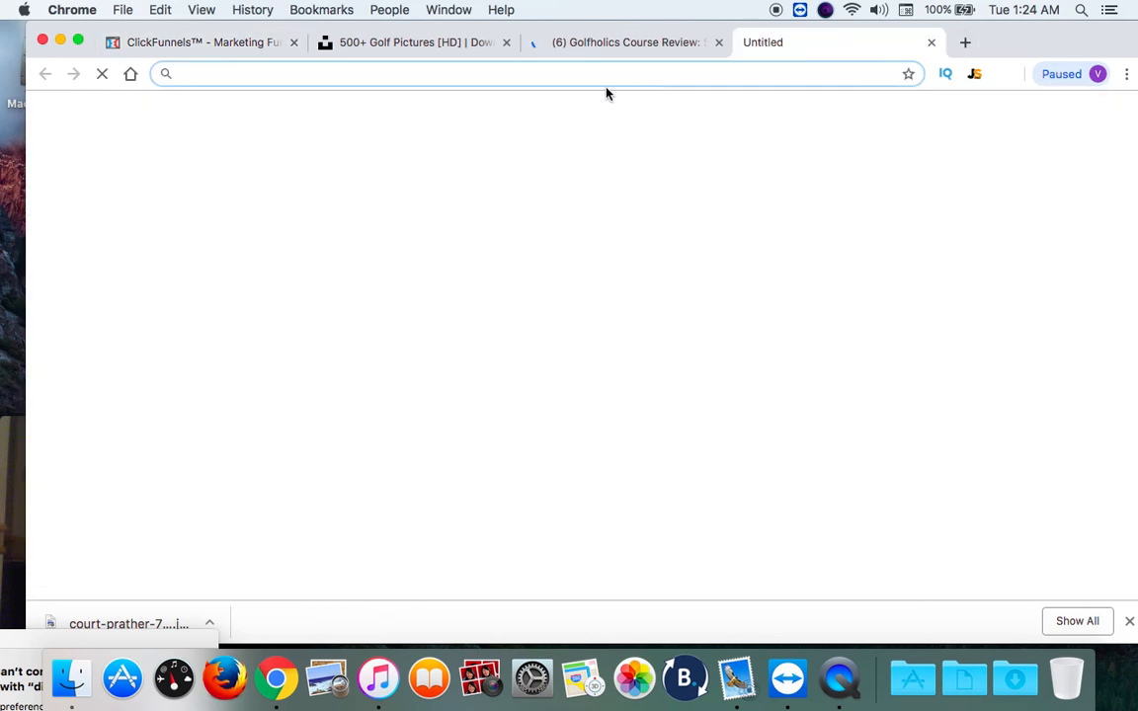
pyautogui.write('https://entrepreneurbreakthroughs.clickfunnels.com/optinxp9fsf97')
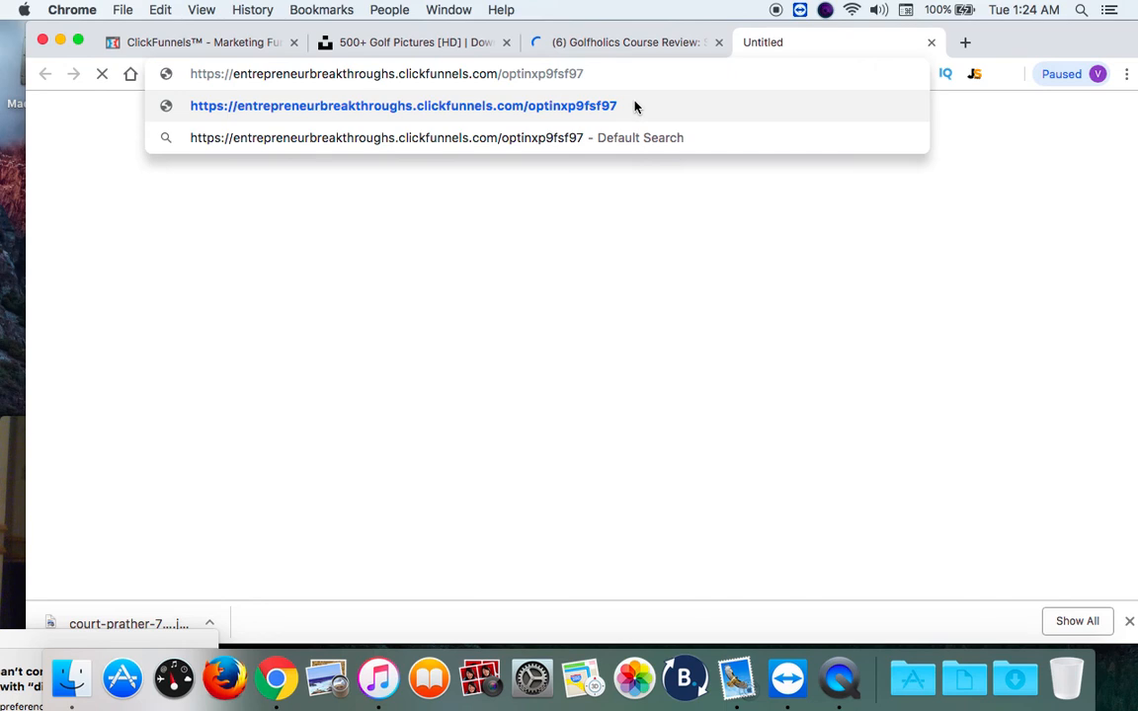
pyautogui.press('Return')
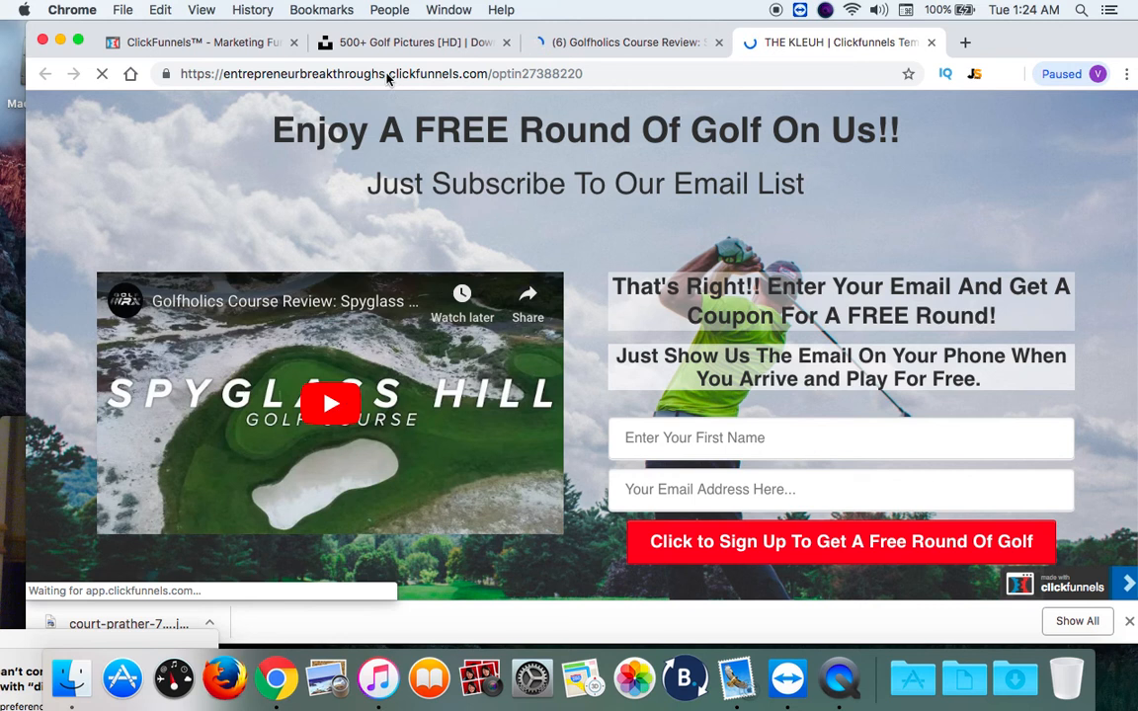
# Reopen the Optin page in the ClickFunnels editor, retrying the load and closing the YouTube video's tab.
pyautogui.click(202, 43)
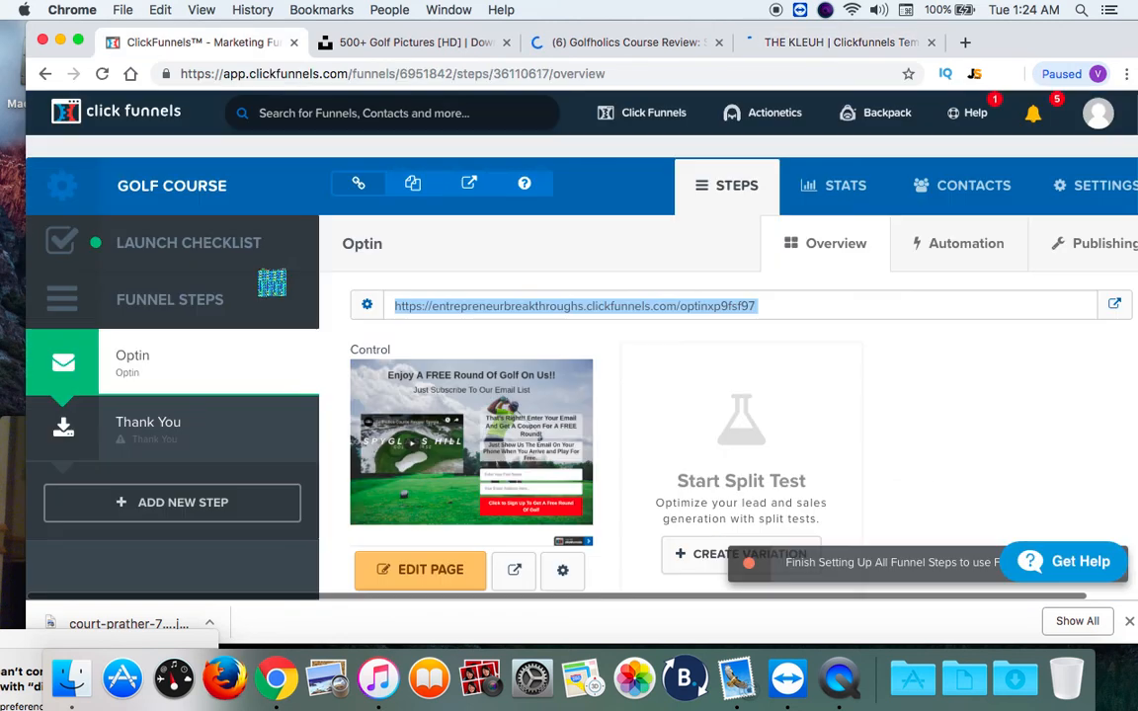
pyautogui.click(429, 579)
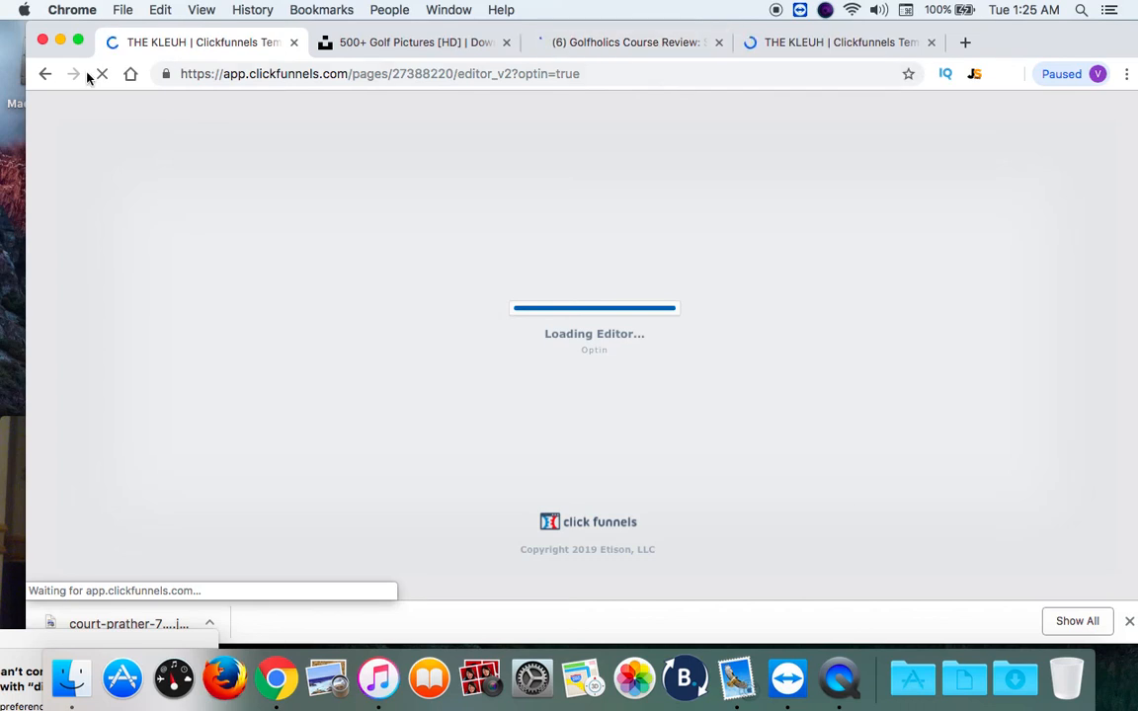
pyautogui.click(44, 73)
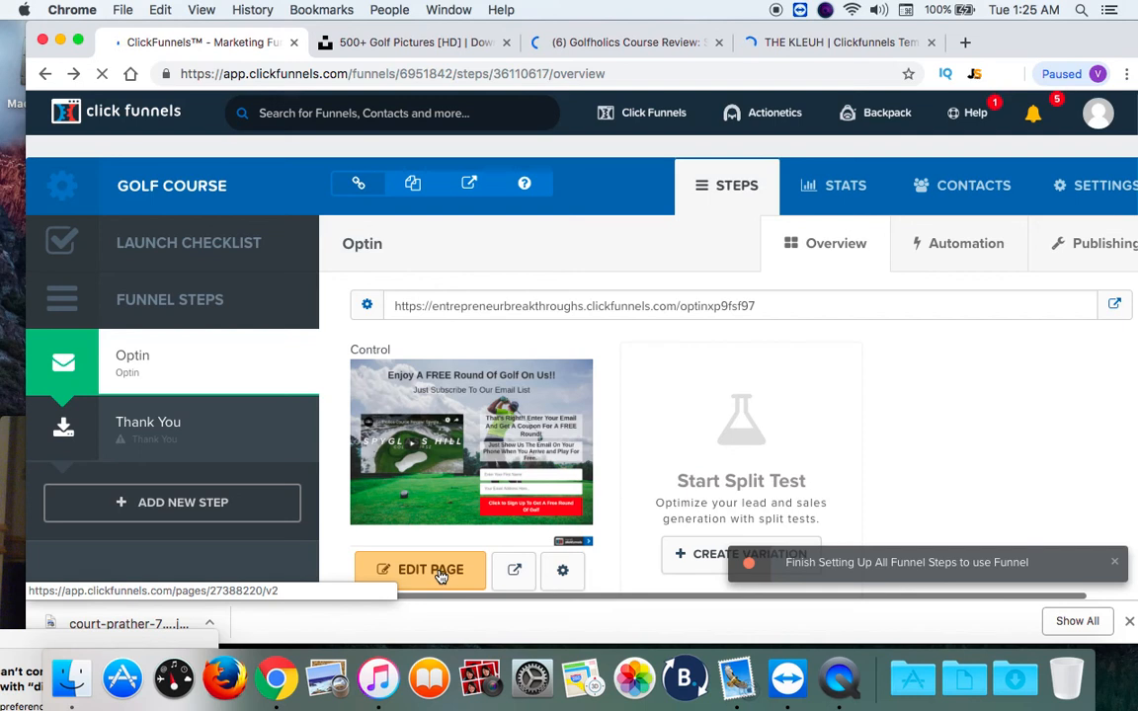
pyautogui.click(430, 570)
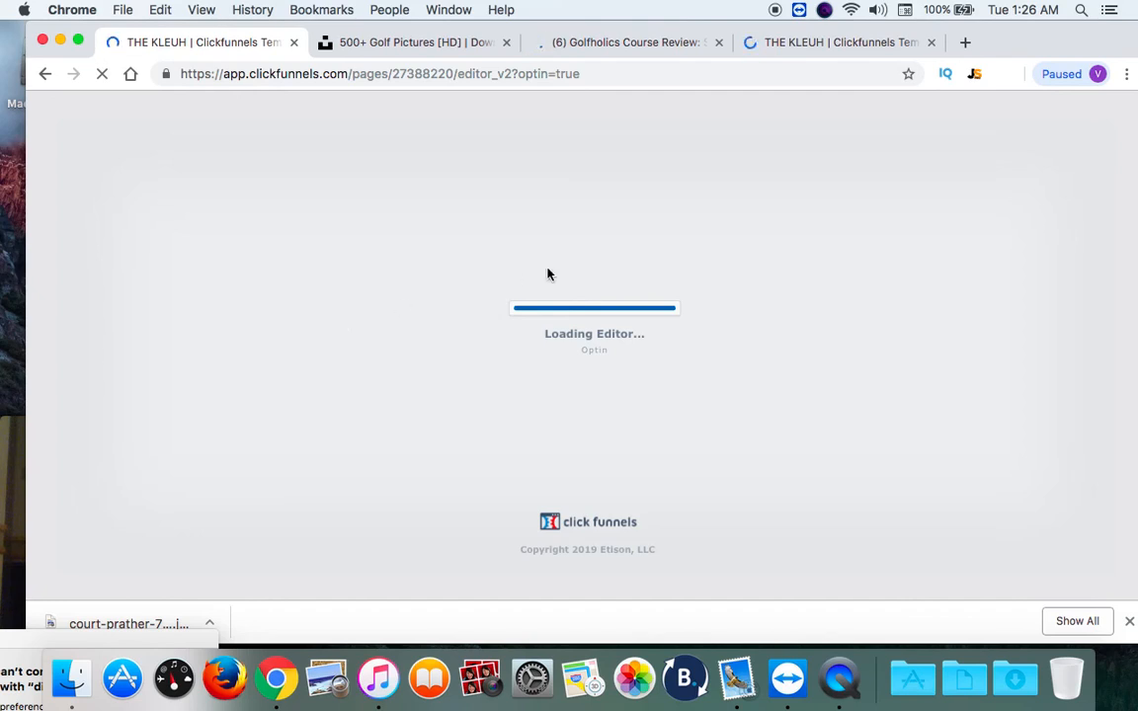
pyautogui.click(718, 43)
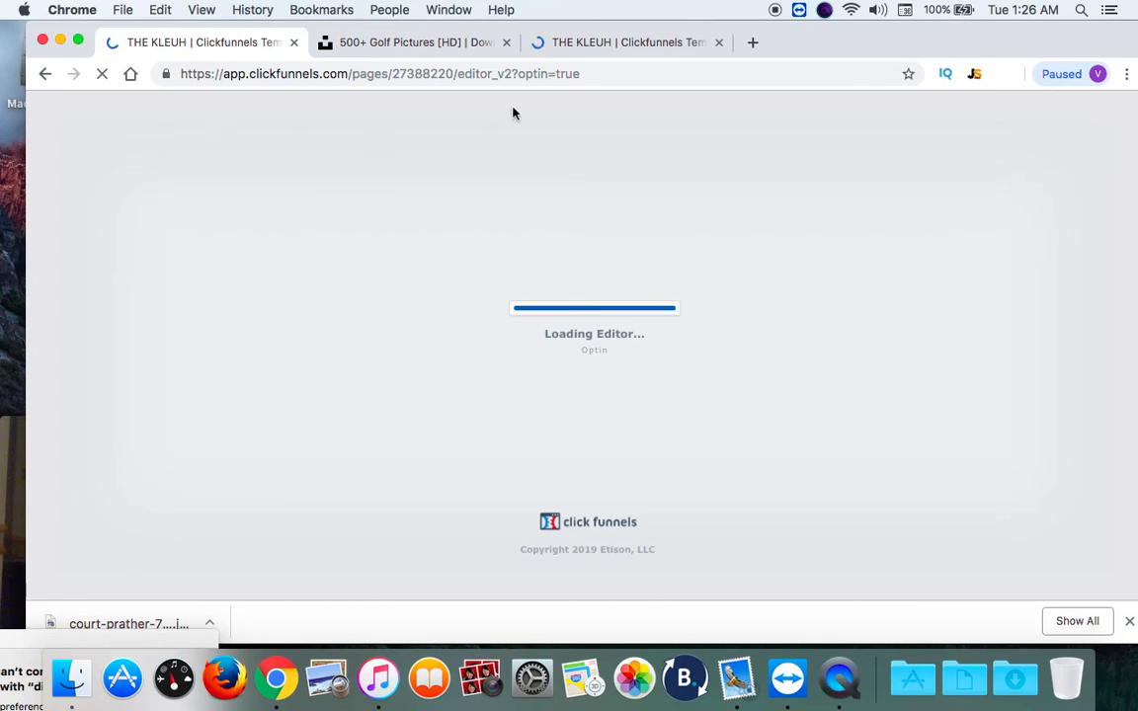
pyautogui.click(102, 74)
pyautogui.click(103, 75)
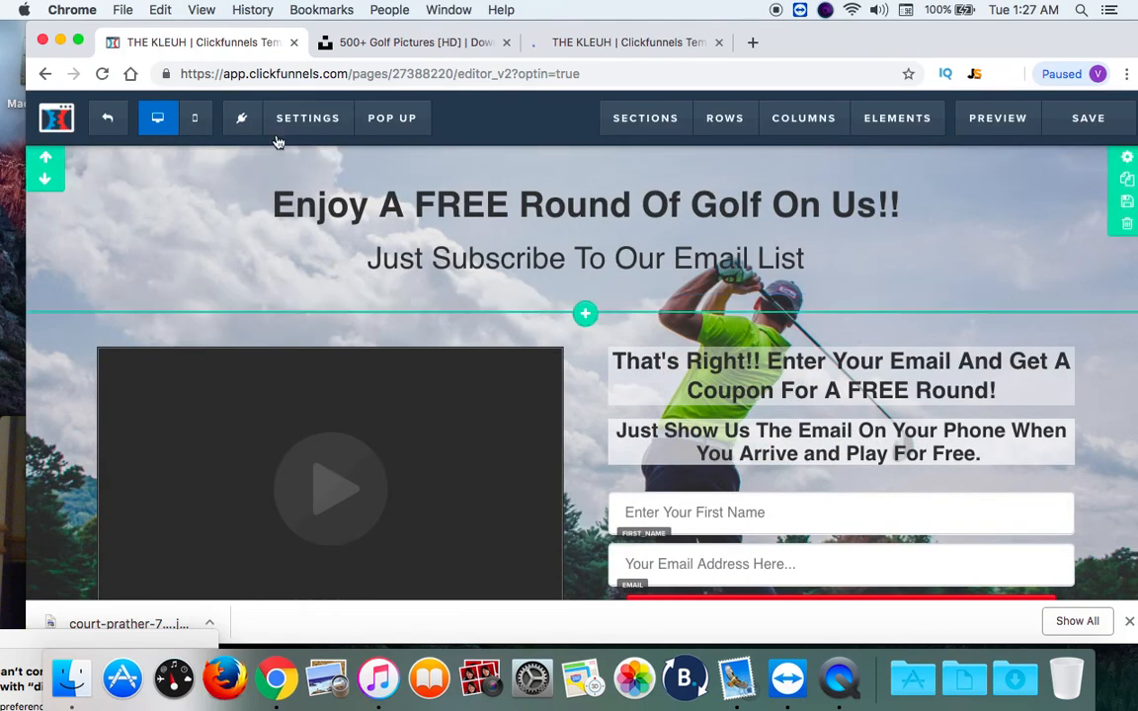
# Replace the optin page's background image with the plain near-white texture from the Texture & Patterns collection and save the page.
pyautogui.click(305, 123)
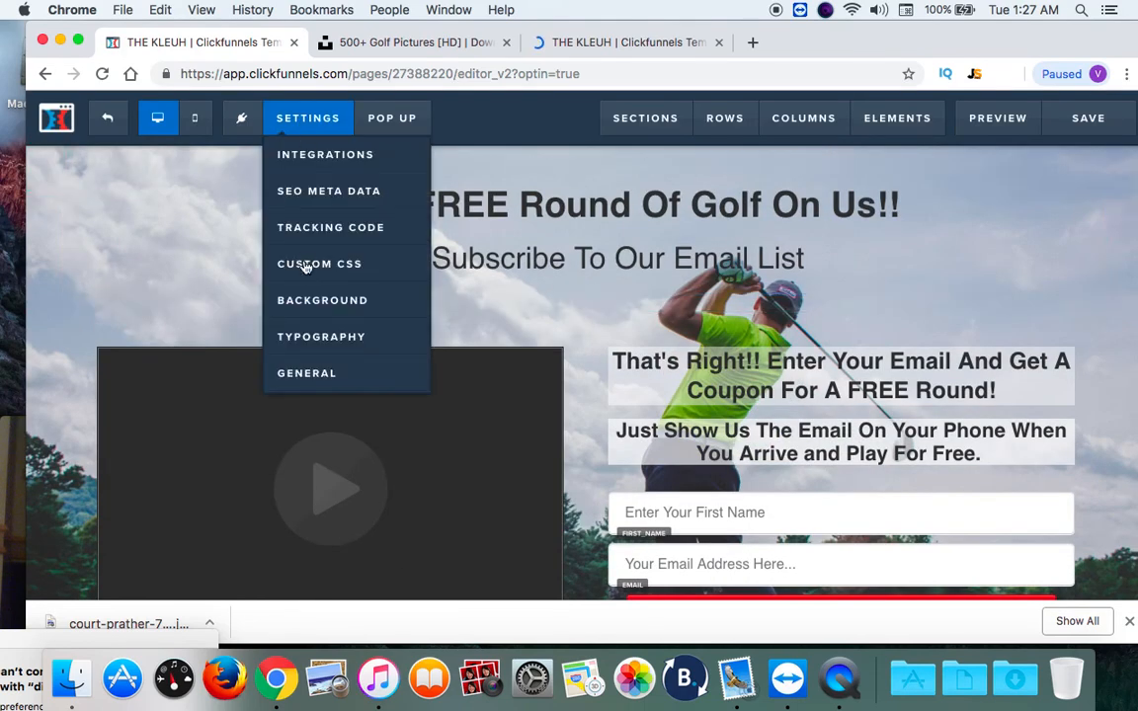
pyautogui.click(360, 304)
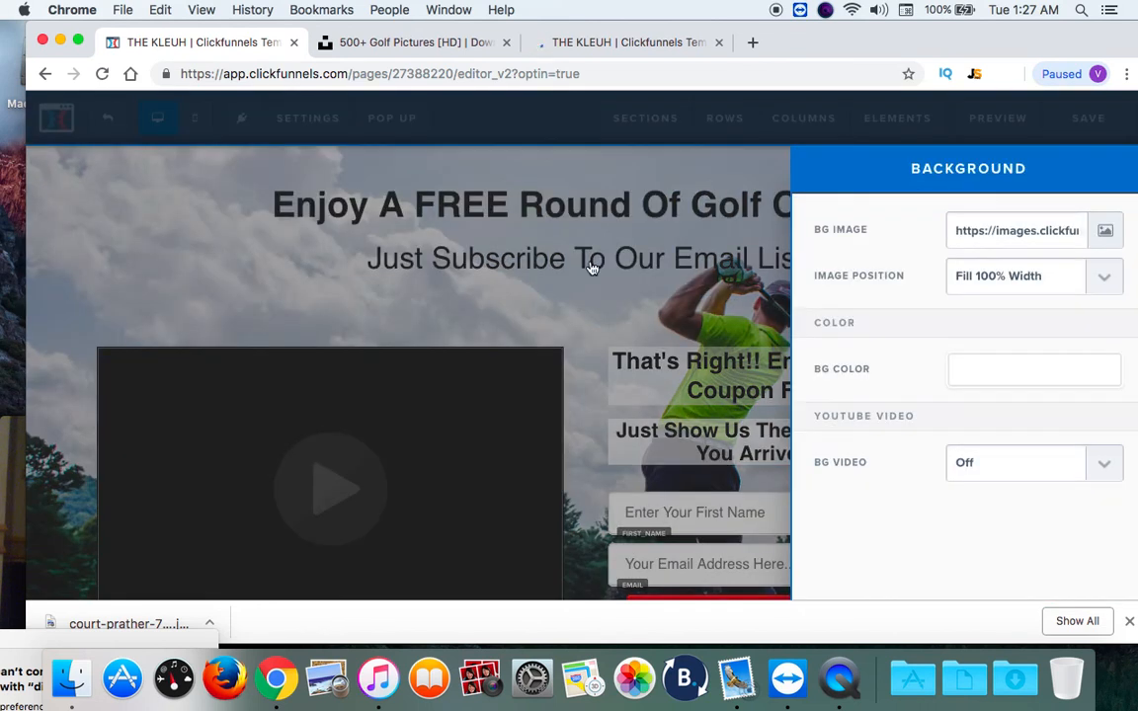
pyautogui.click(1103, 232)
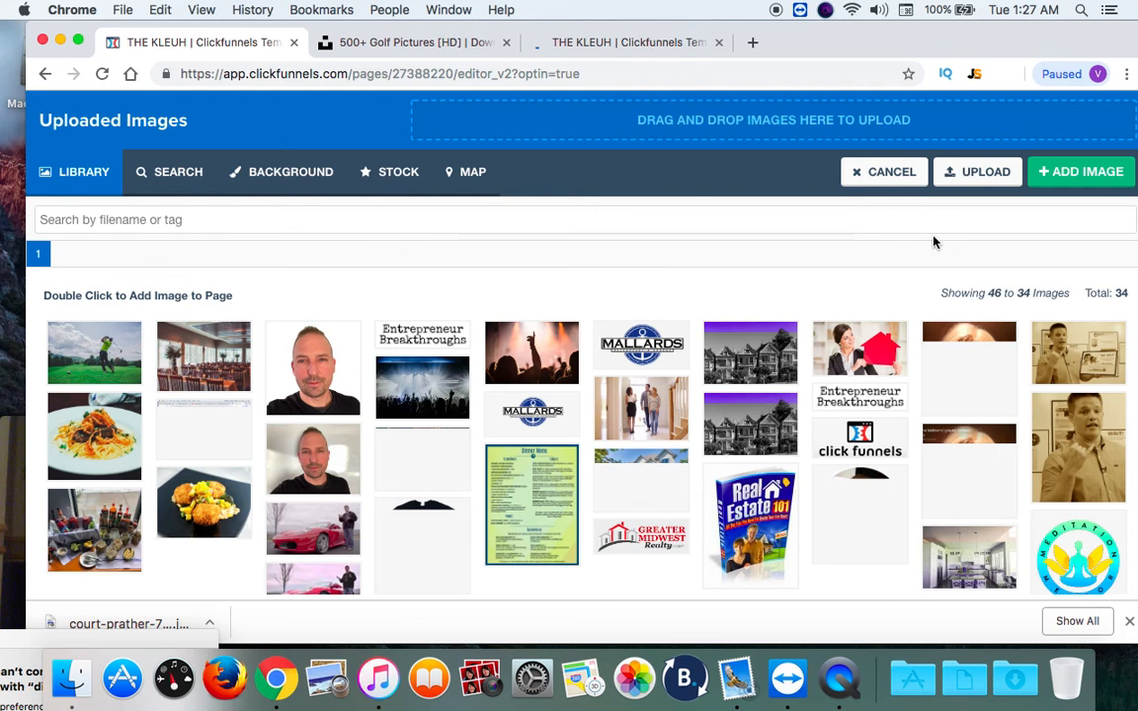
pyautogui.click(291, 172)
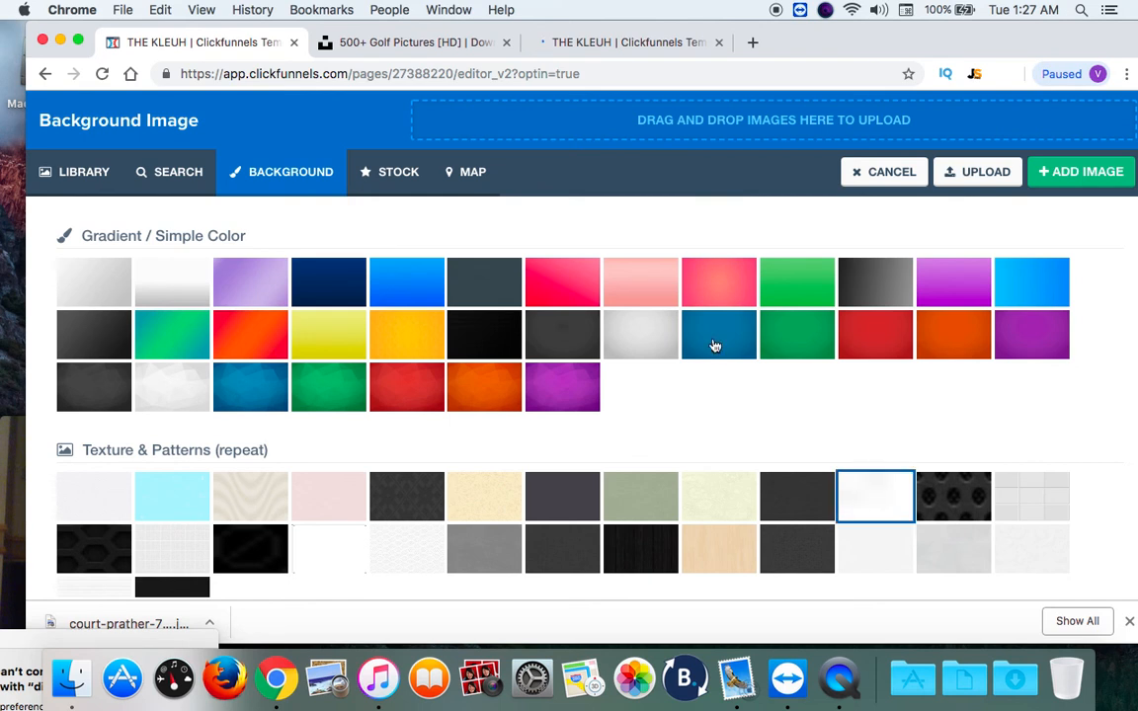
pyautogui.click(867, 506)
pyautogui.click(1077, 189)
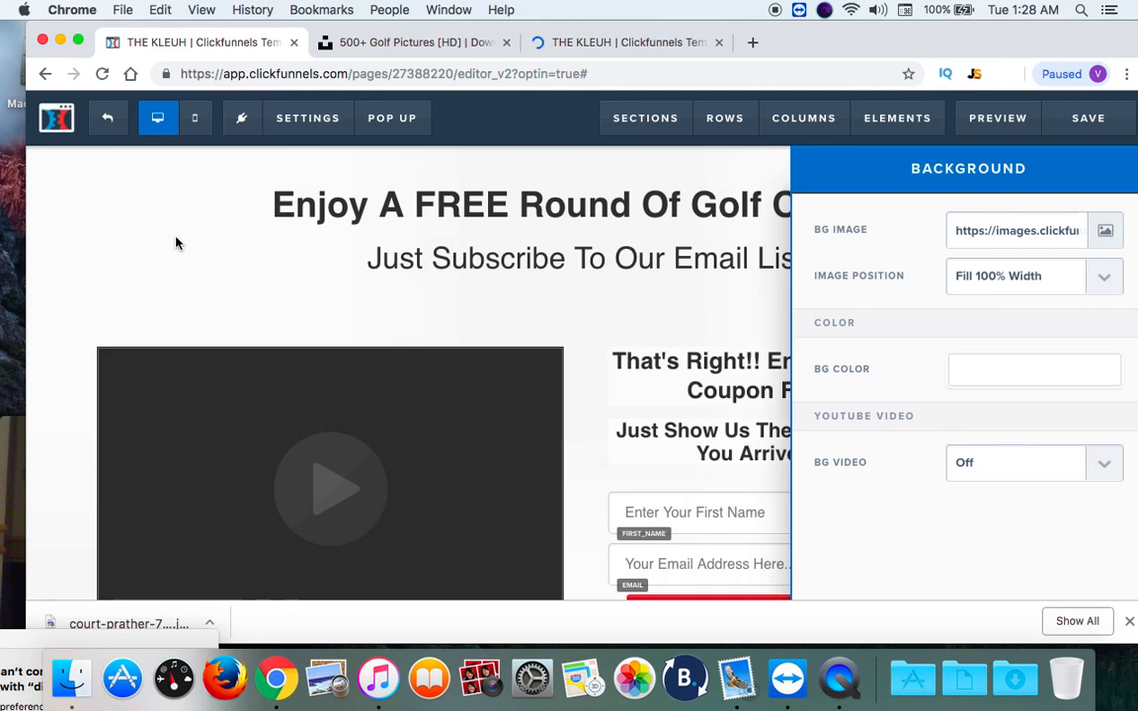
pyautogui.click(175, 241)
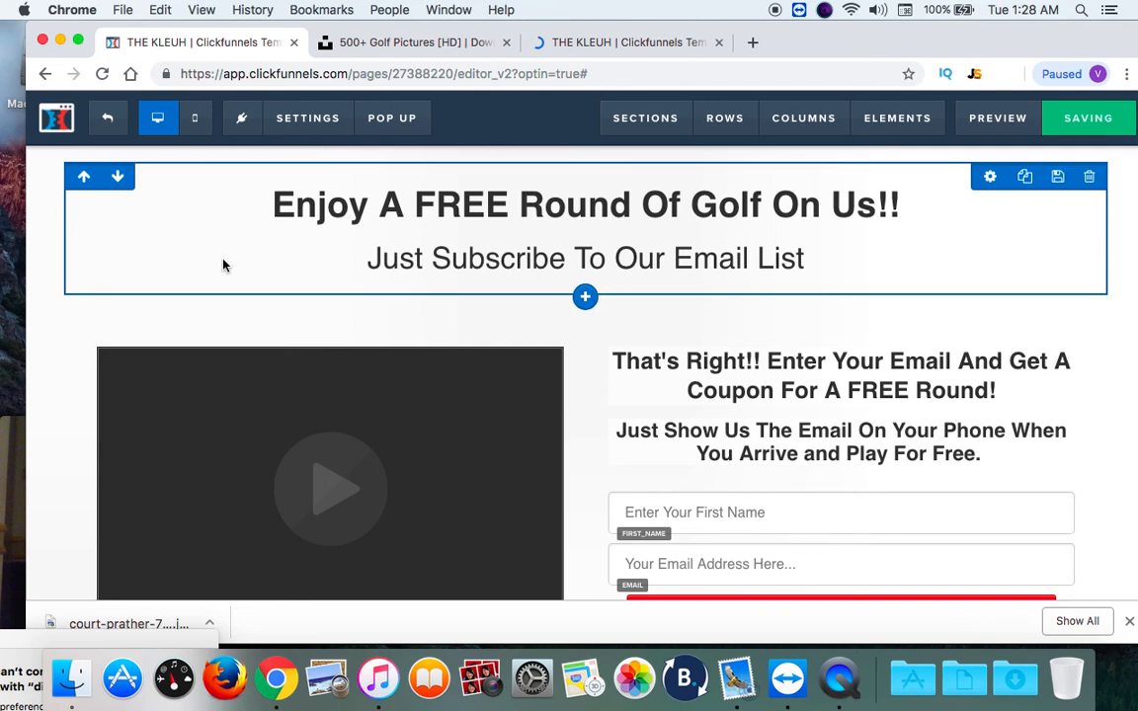
# Check the already open live page, return to the Optin step overview and copy the step's public address.
pyautogui.click(683, 44)
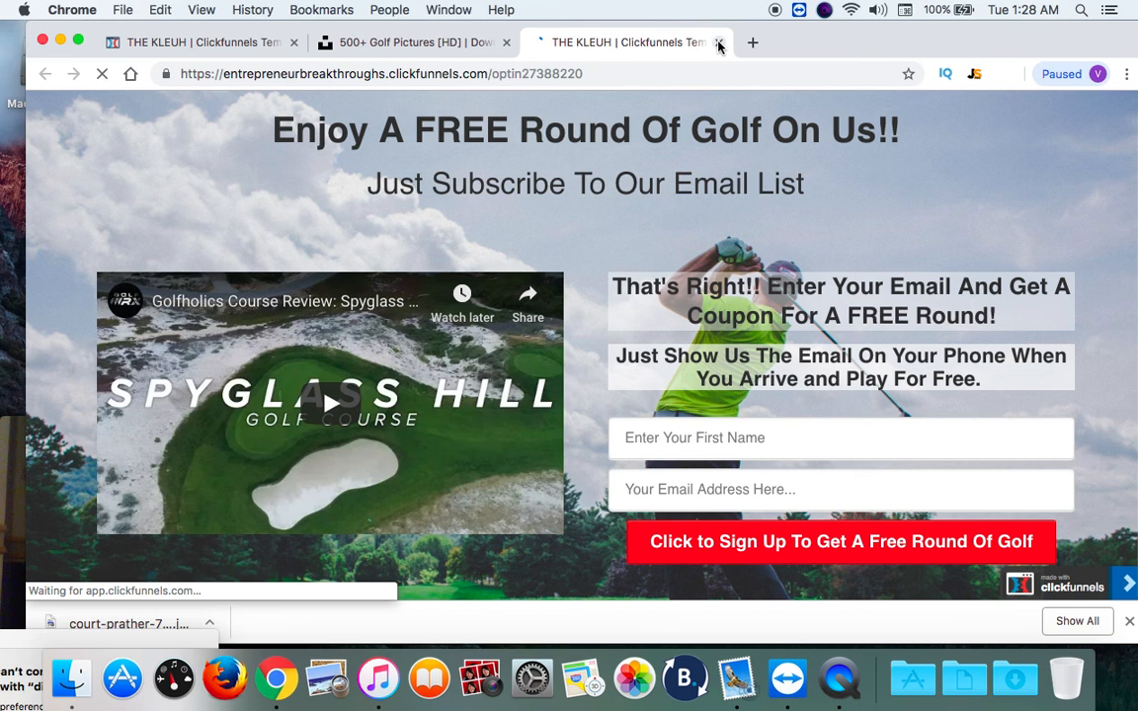
pyautogui.click(223, 49)
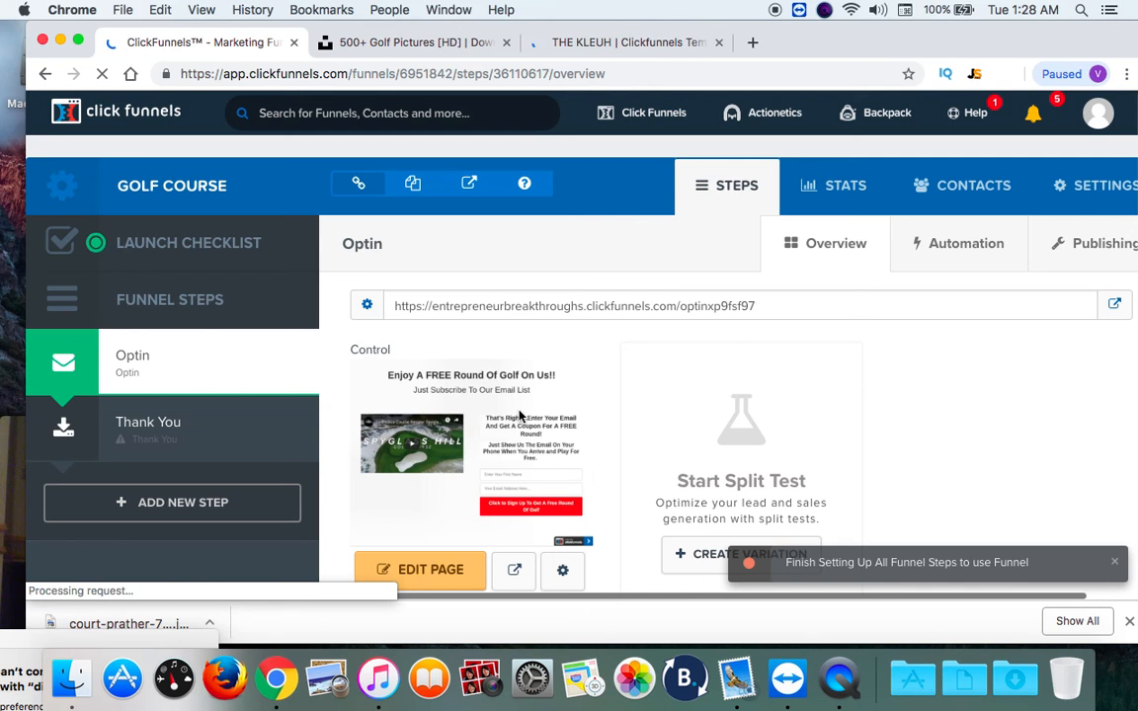
pyautogui.doubleClick(519, 307)
pyautogui.press('super+a')
pyautogui.press('super+c')
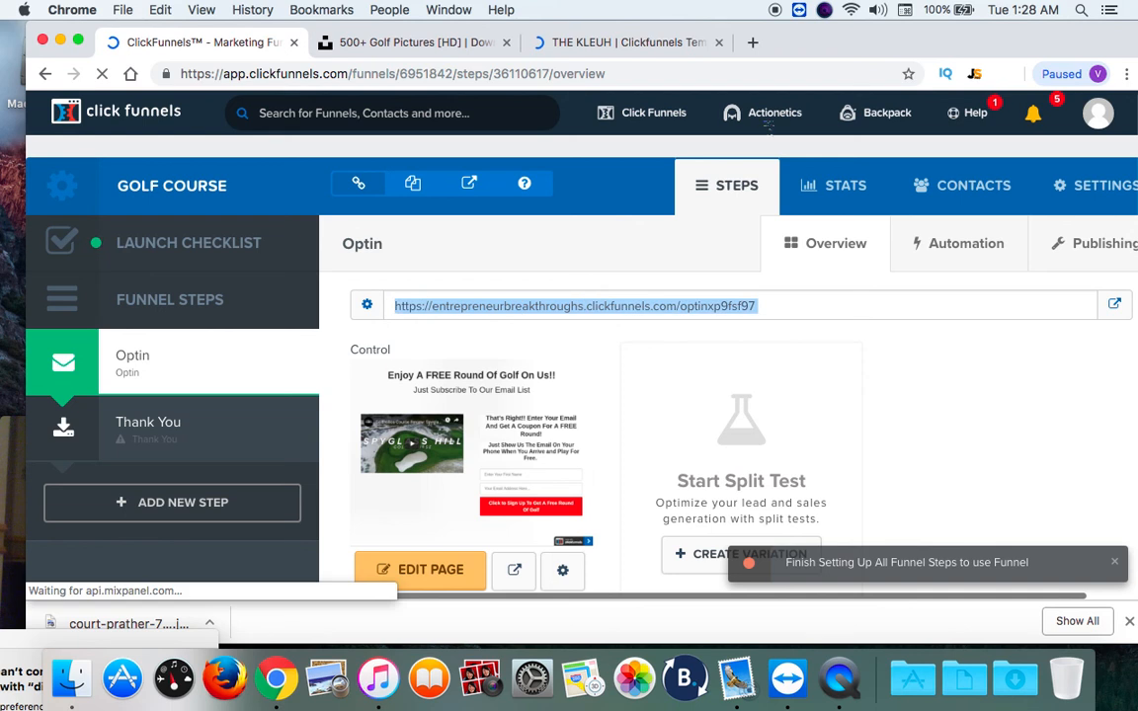
# Load the copied optin address in a new browser tab and test playing and pausing the Spyglass Hill video.
pyautogui.click(752, 43)
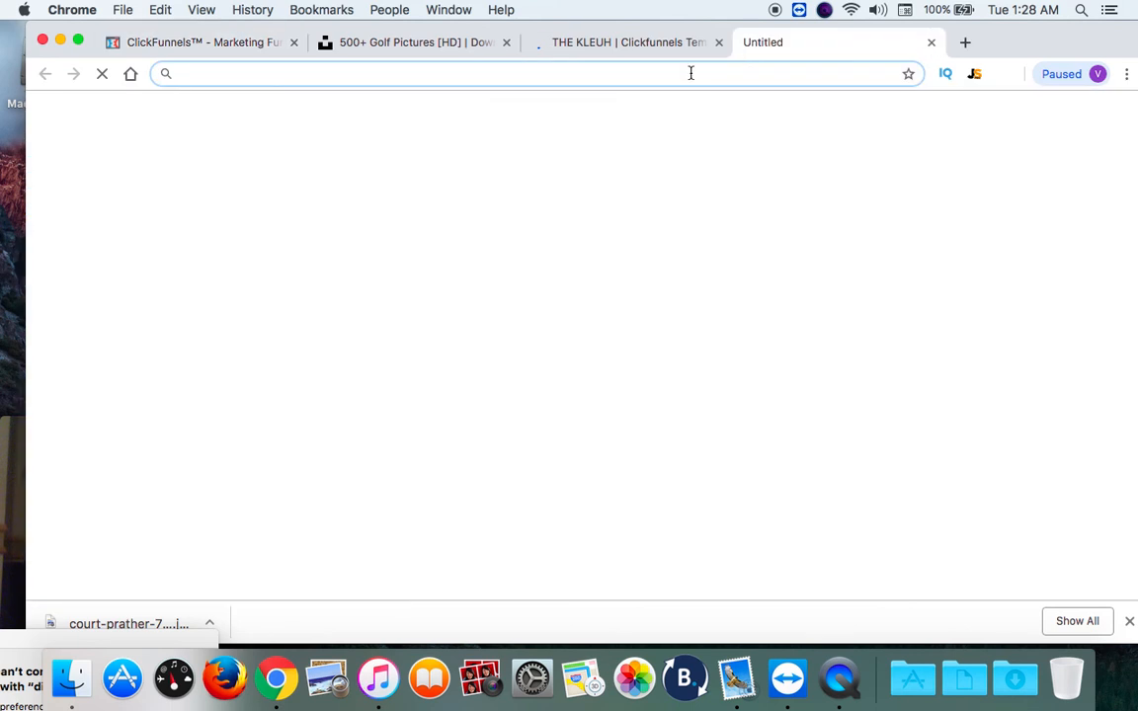
pyautogui.press('super+v')
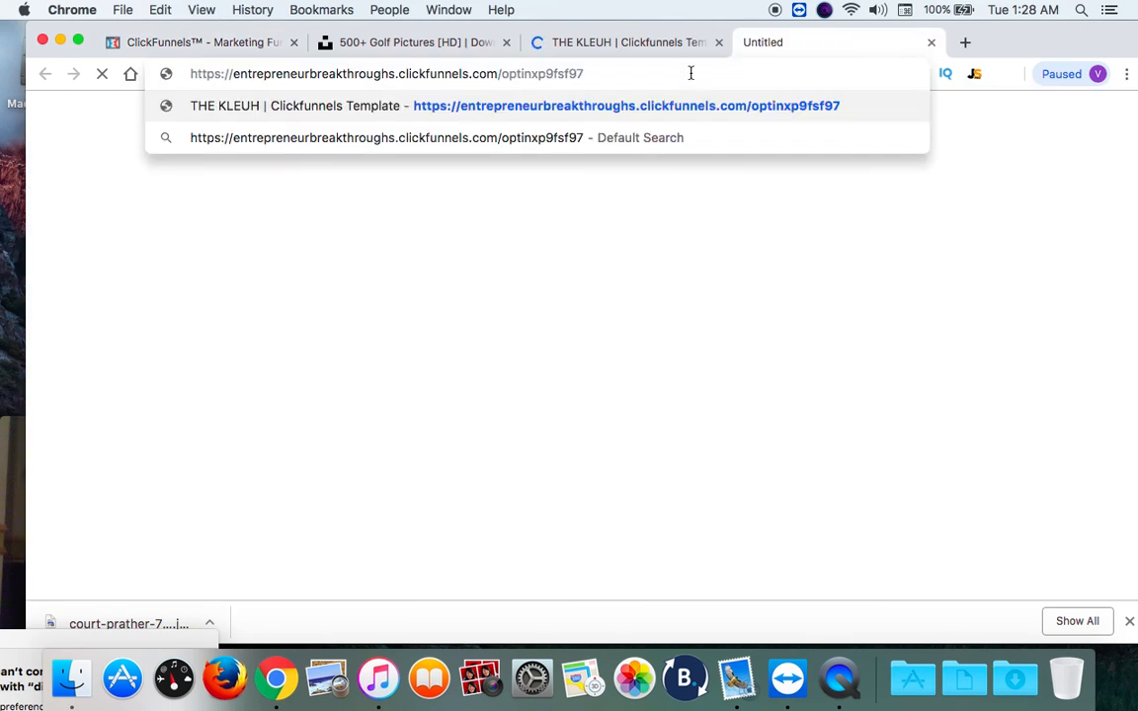
pyautogui.press('Return')
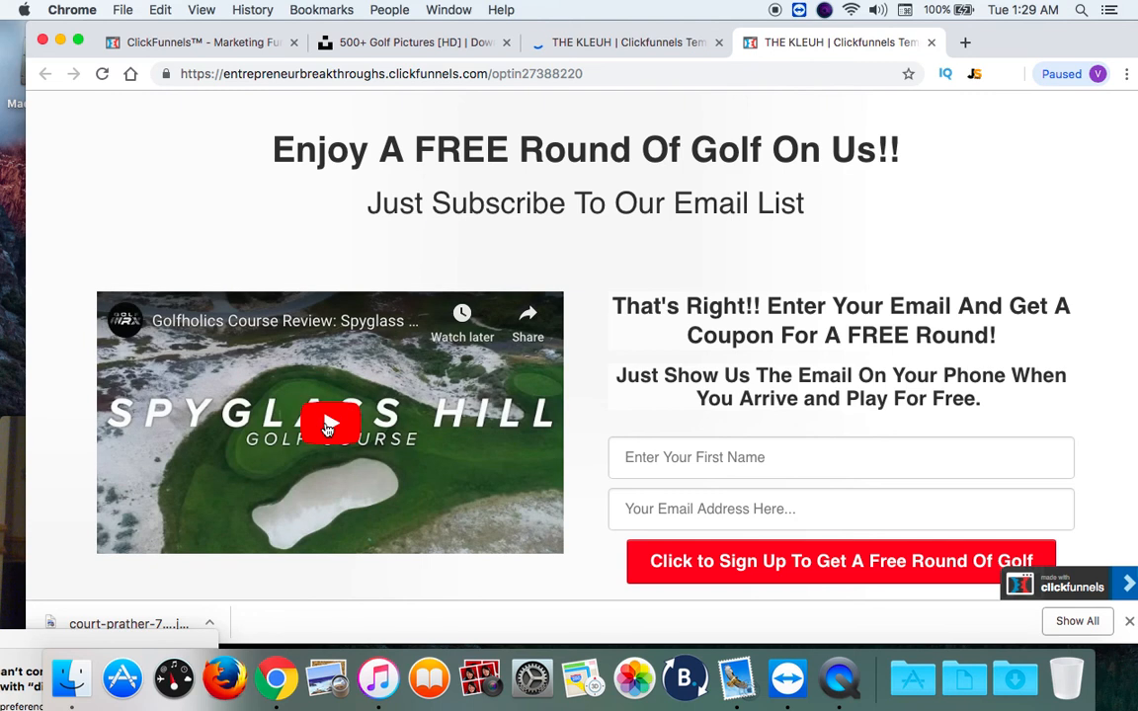
pyautogui.click(329, 428)
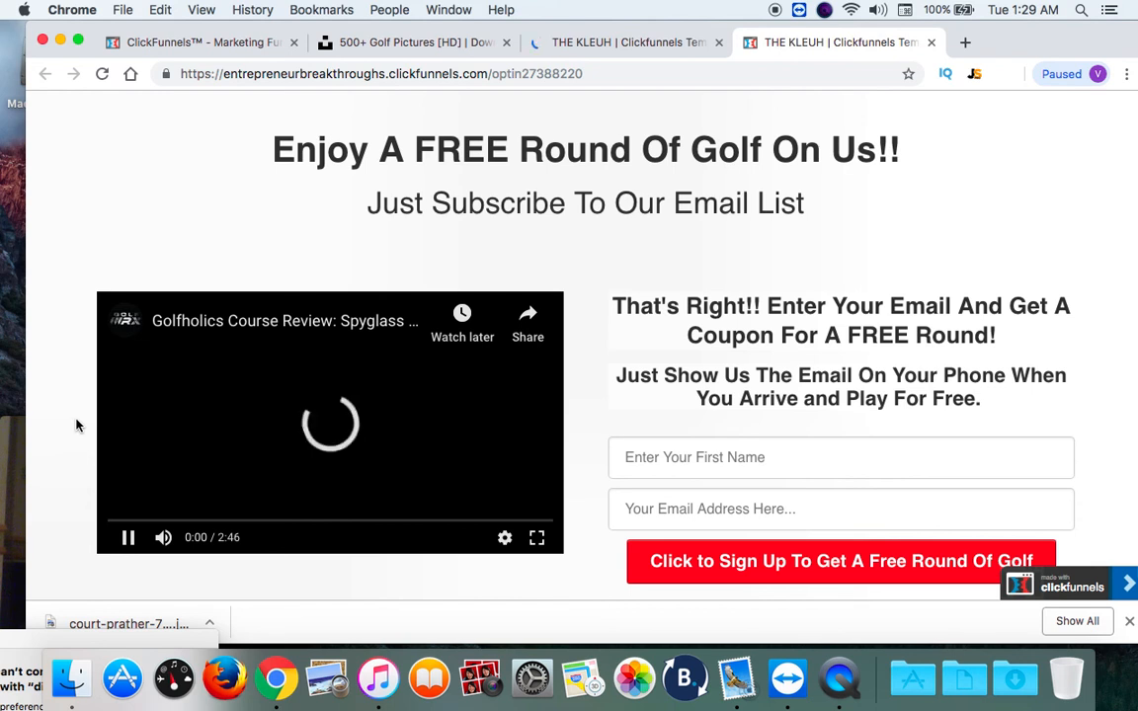
pyautogui.click(129, 540)
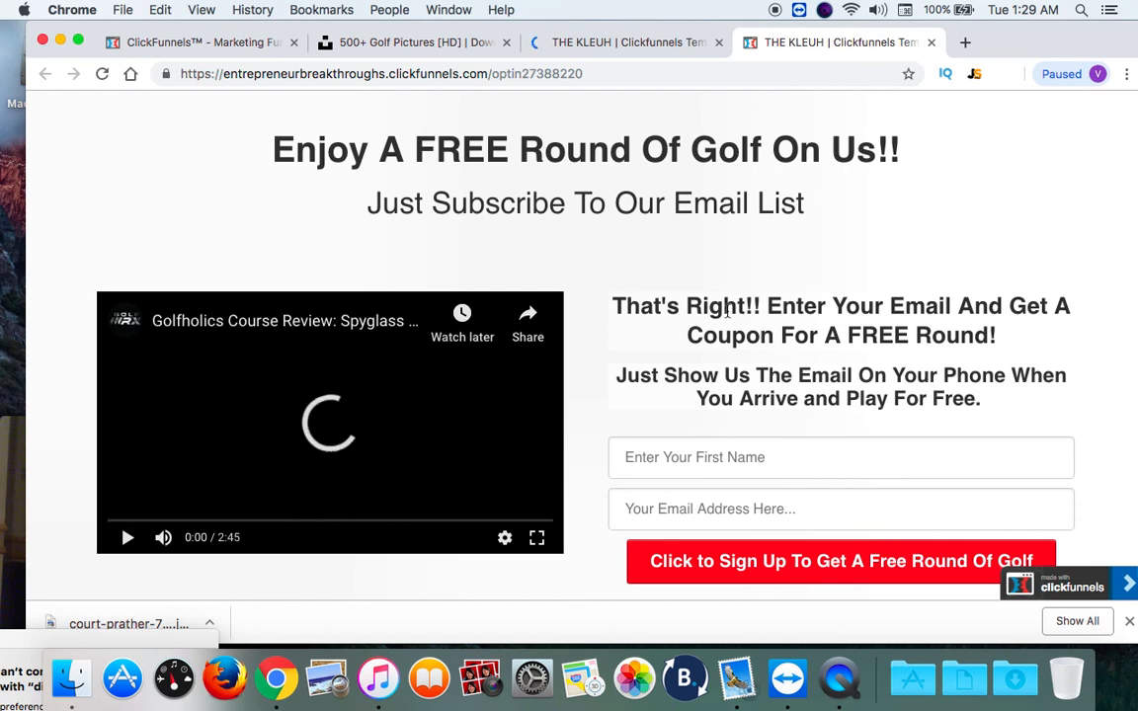
# Try to reopen the Optin page in the editor, closing the live-page and golf pictures tabs and stopping the page load.
pyautogui.click(178, 45)
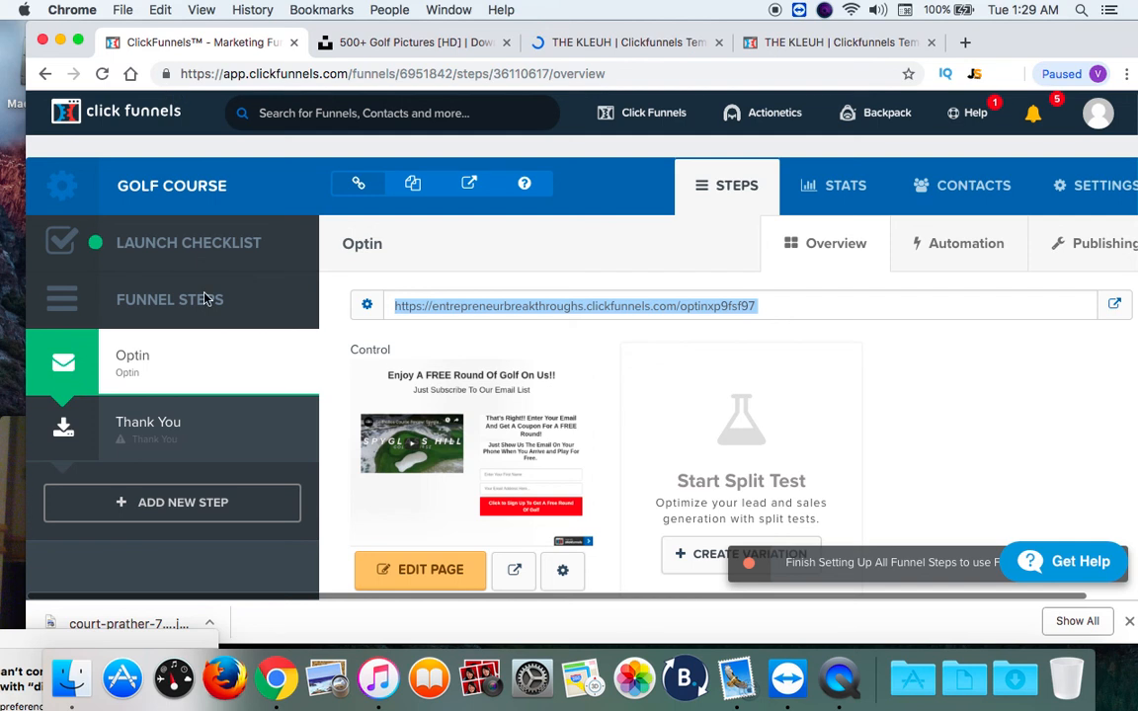
pyautogui.click(434, 572)
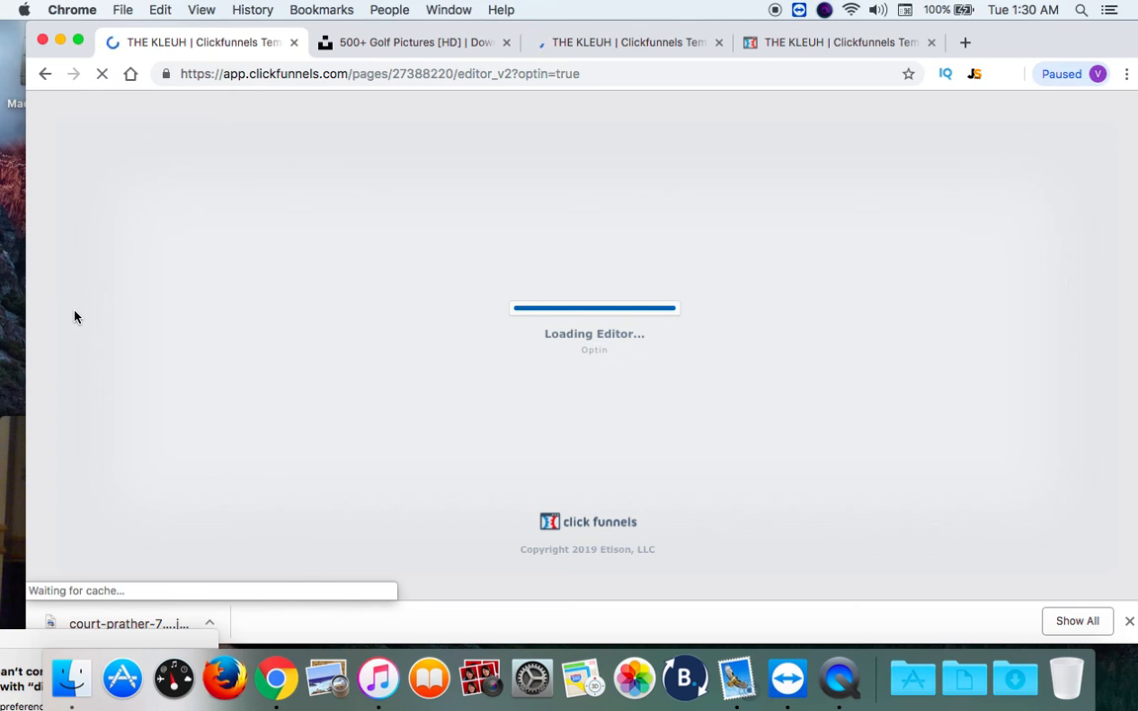
pyautogui.click(718, 42)
pyautogui.click(718, 42)
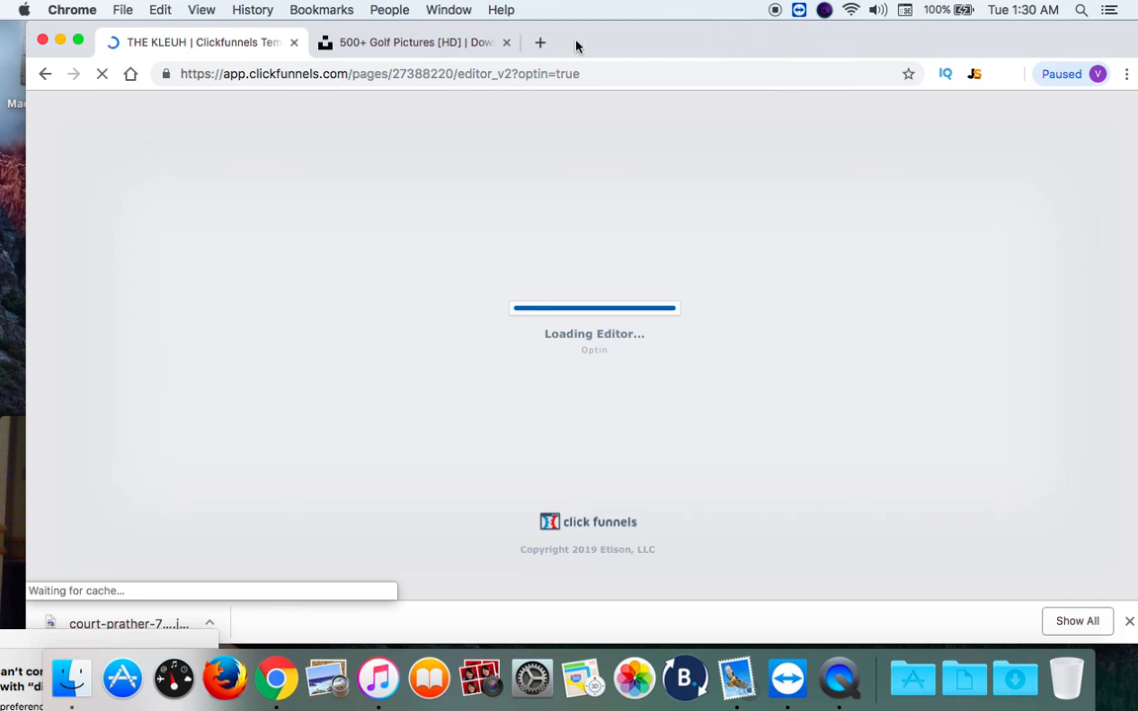
pyautogui.click(506, 42)
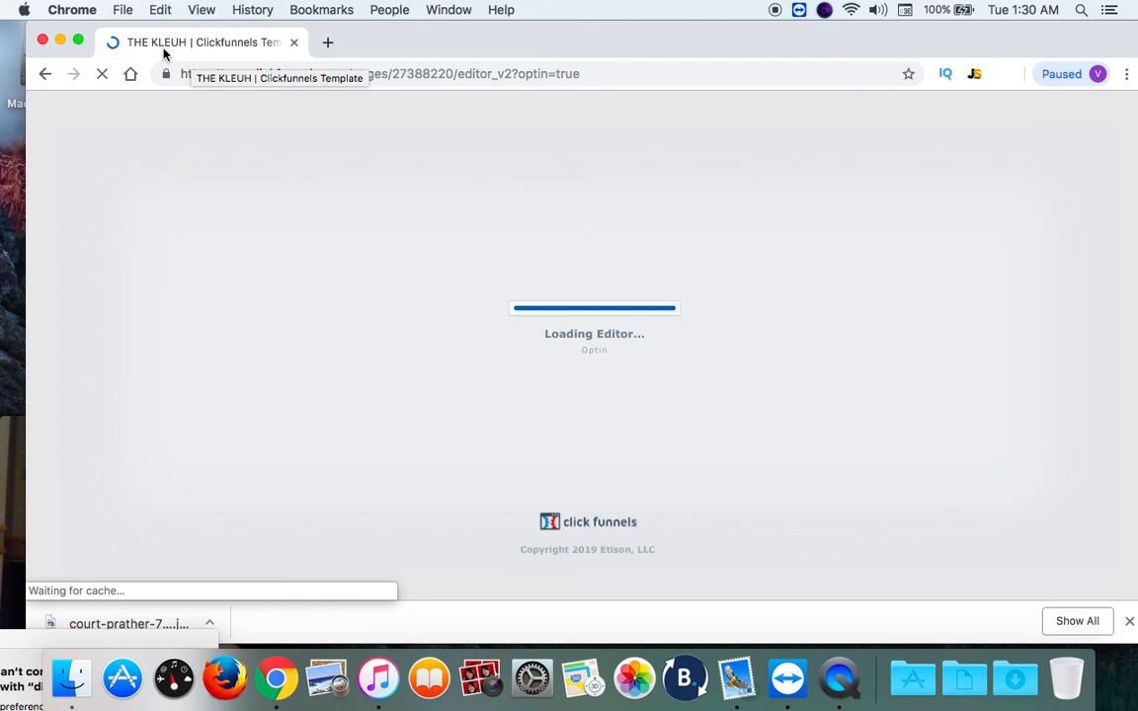
pyautogui.click(102, 73)
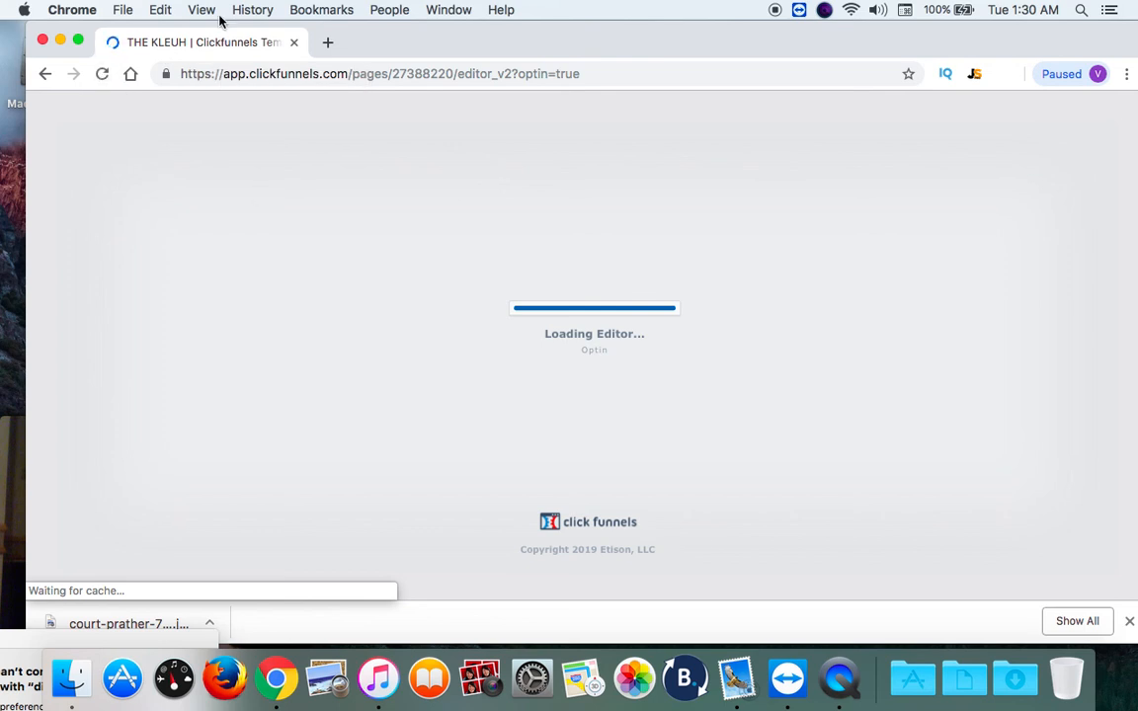
# Close the stalled editor tab and load the ClickFunnels dashboard in a new browser window.
pyautogui.click(293, 44)
pyautogui.click(277, 678)
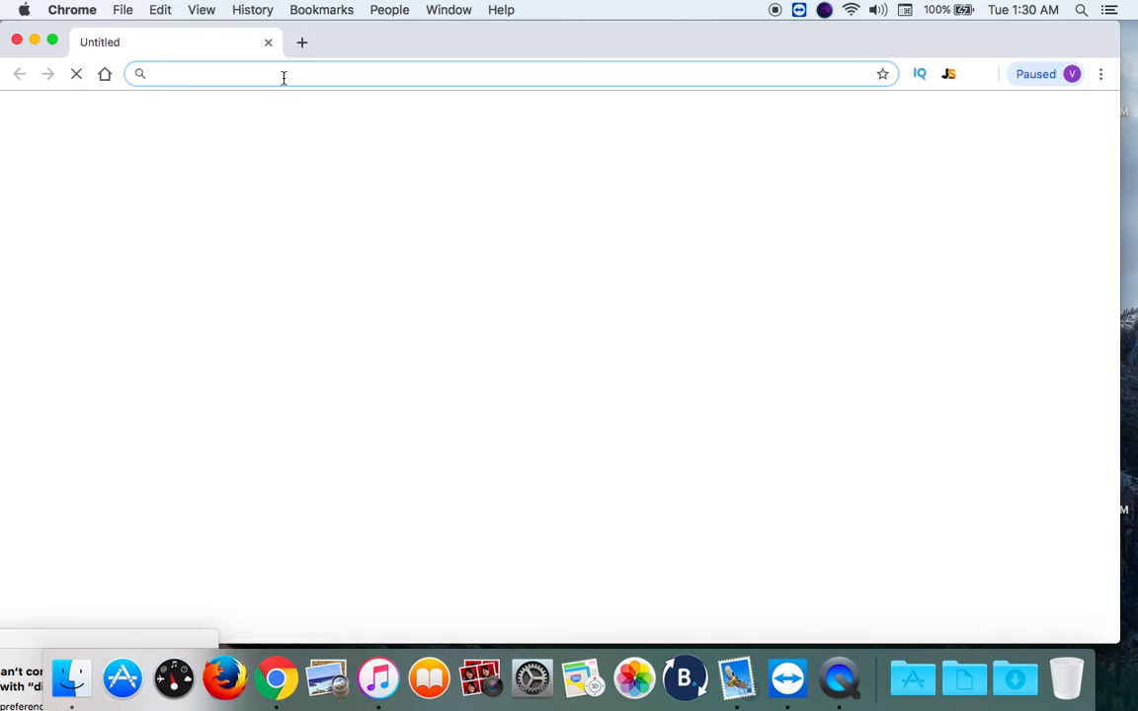
pyautogui.write('click')
pyautogui.press('Return')
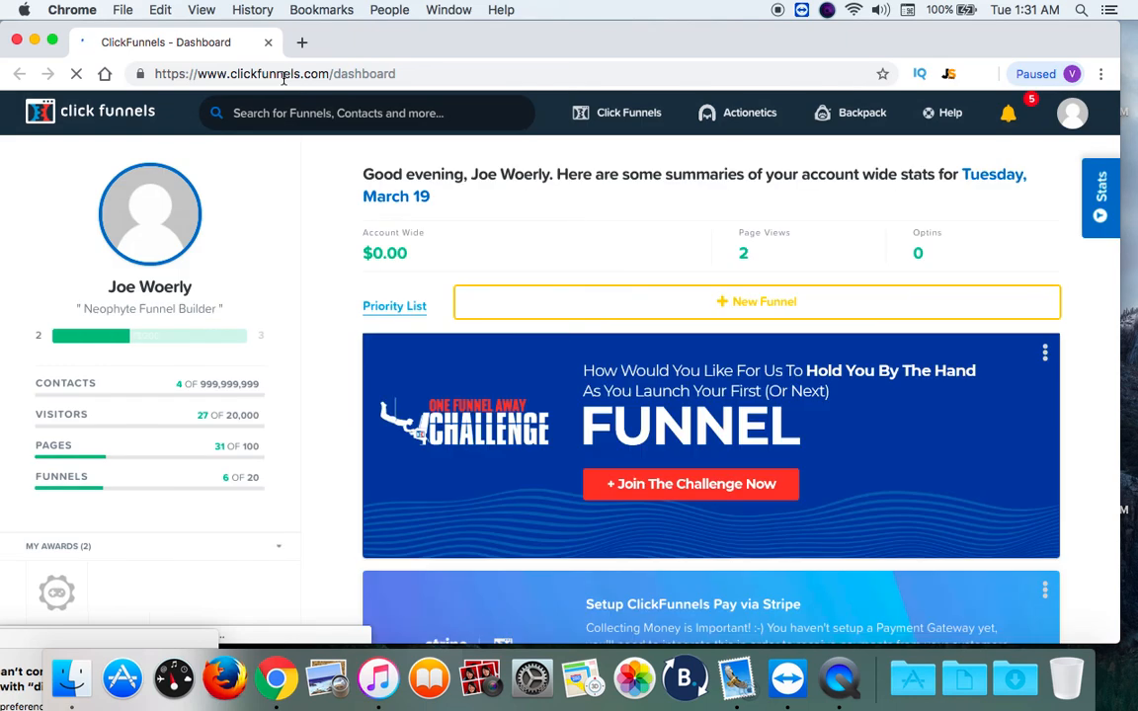
pyautogui.moveTo(628, 130)
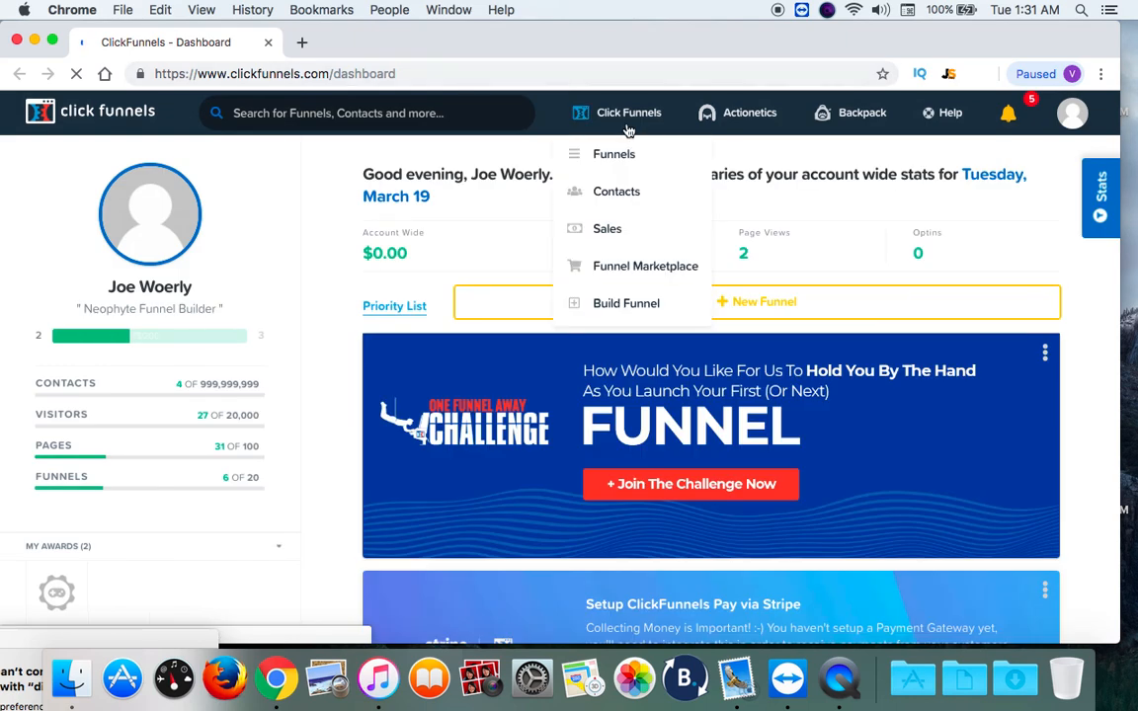